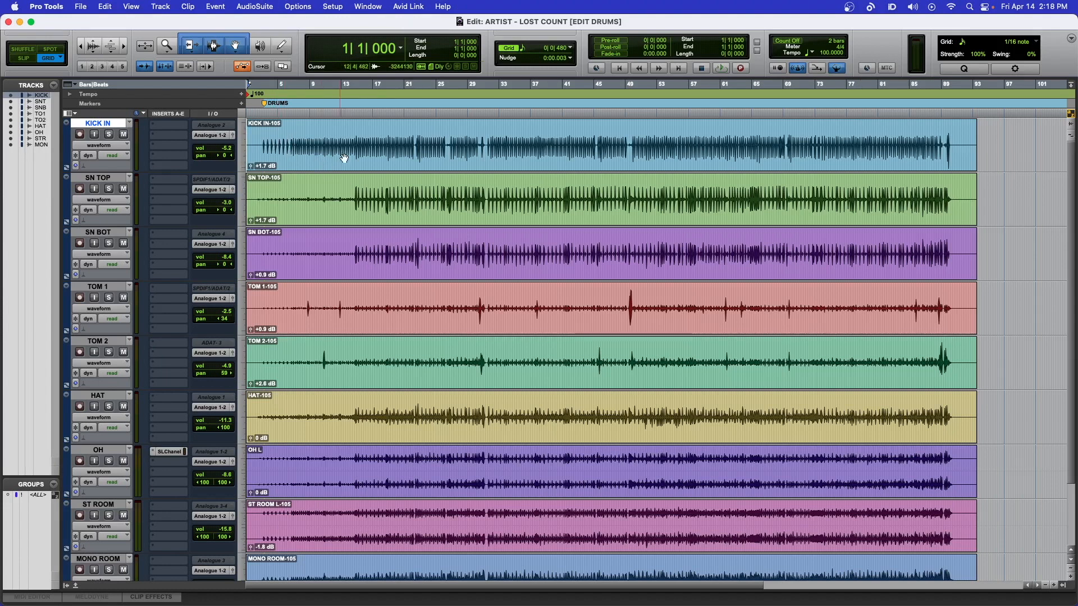
- Toggle the Grid edit mode to its alternate variant and back again
click(529, 51)
click(537, 50)
click(46, 61)
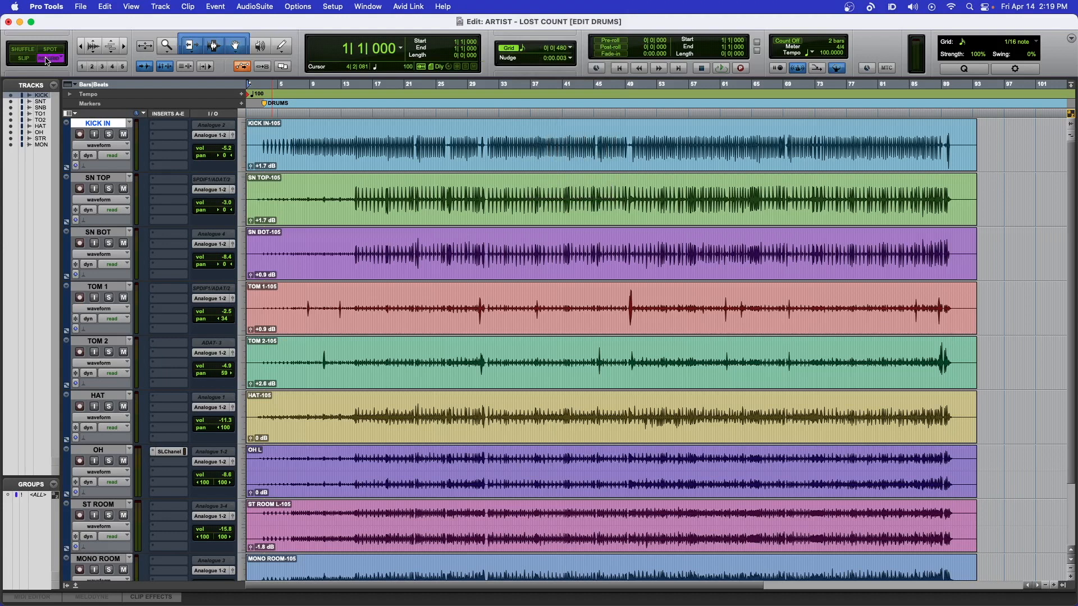
click(47, 61)
- Create a Mix/Edit group named DRUMS from all nine drum tracks, with Solos linked in its global attributes
scroll(93, 167, down, 3)
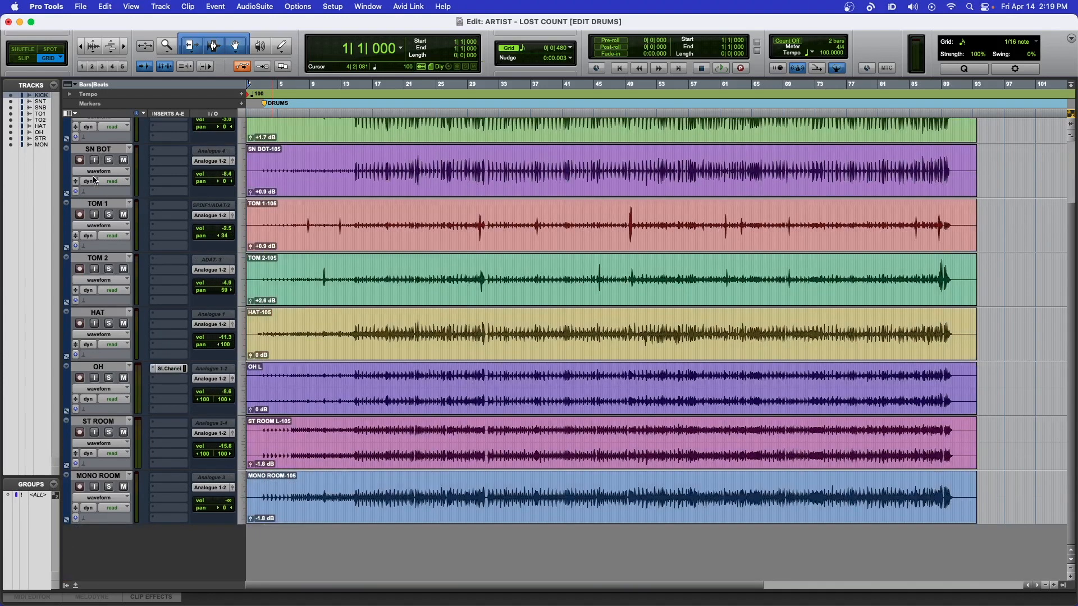
alt+click(95, 477)
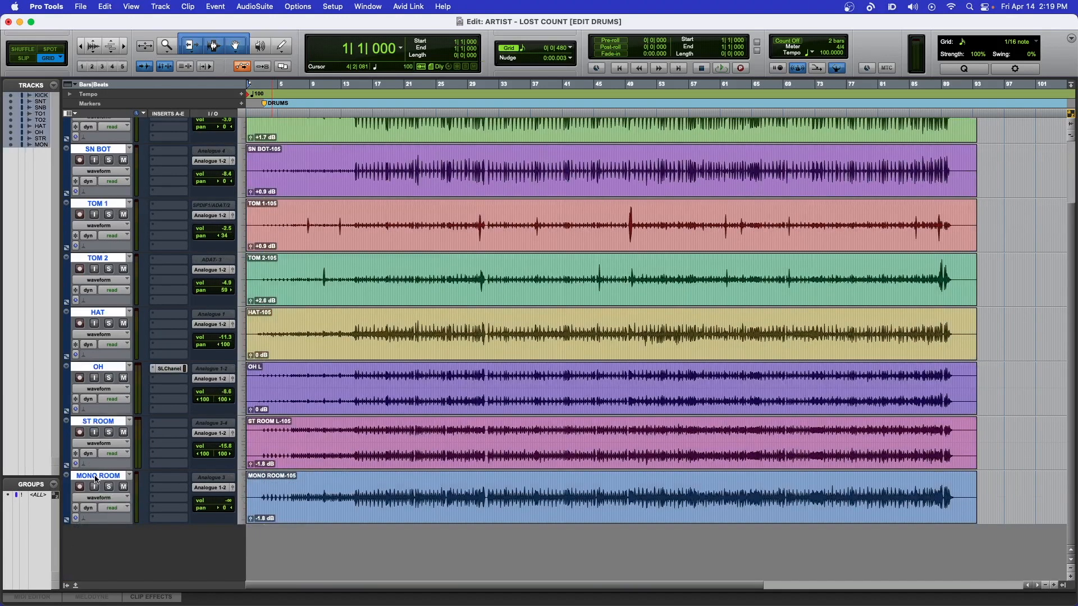
scroll(96, 478, up, 3)
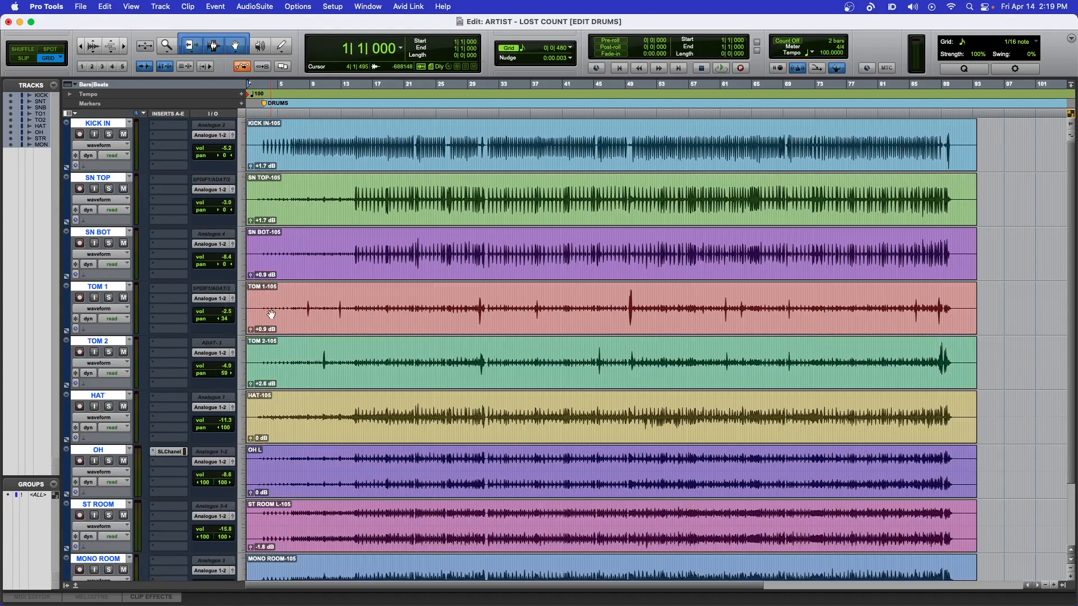
key(super+g)
text(DRUMS)
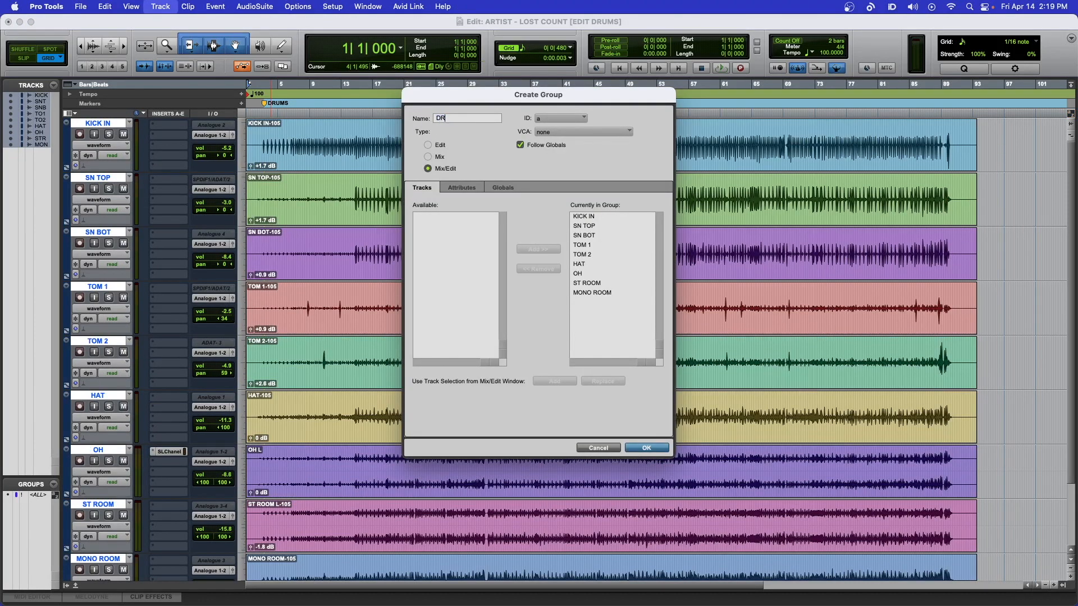
click(492, 187)
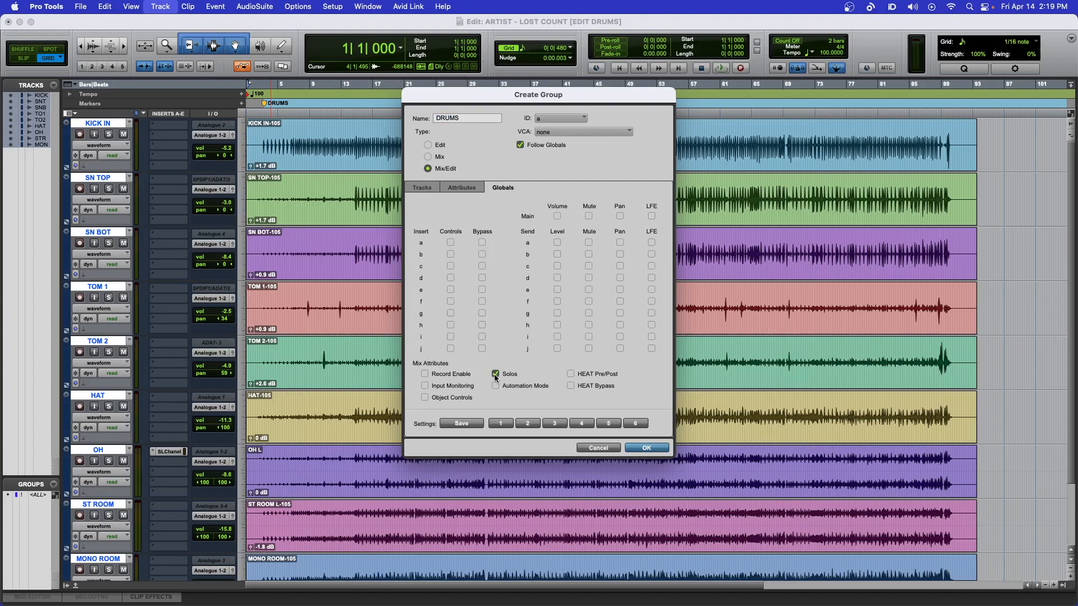
click(644, 449)
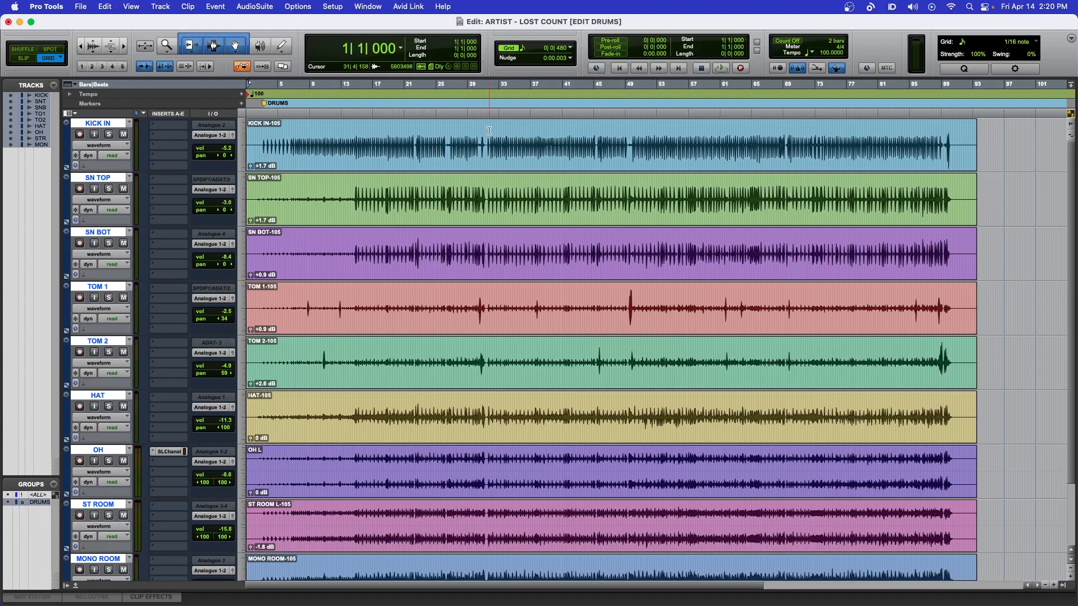
- Test the group with a selection from 32|2|000 to 49|2|480, then return to the session start and deselect all tracks
click(522, 131)
drag(493, 133, 628, 135)
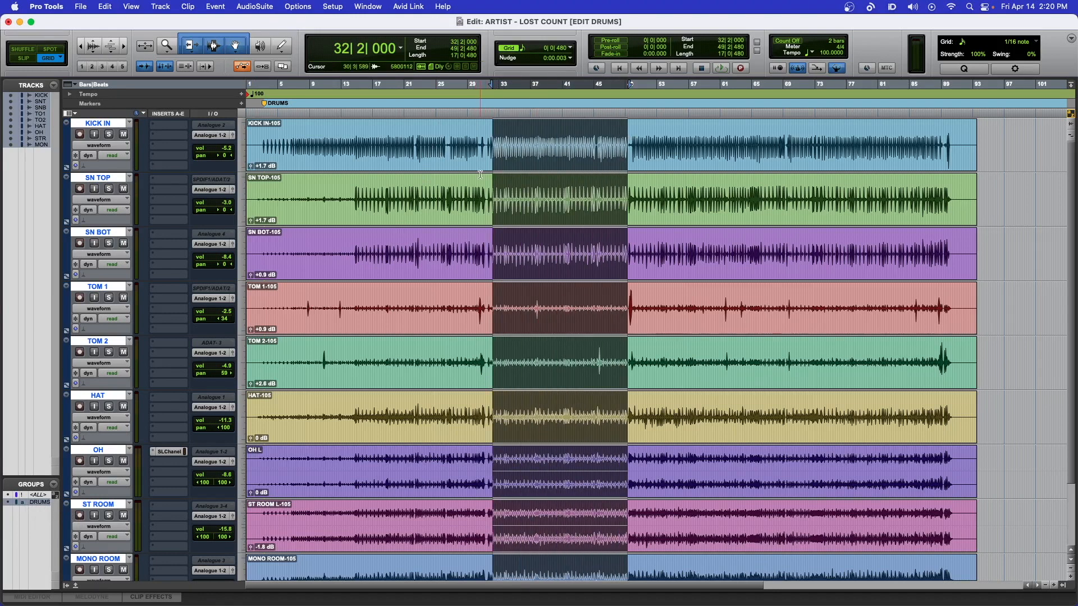
key(Return)
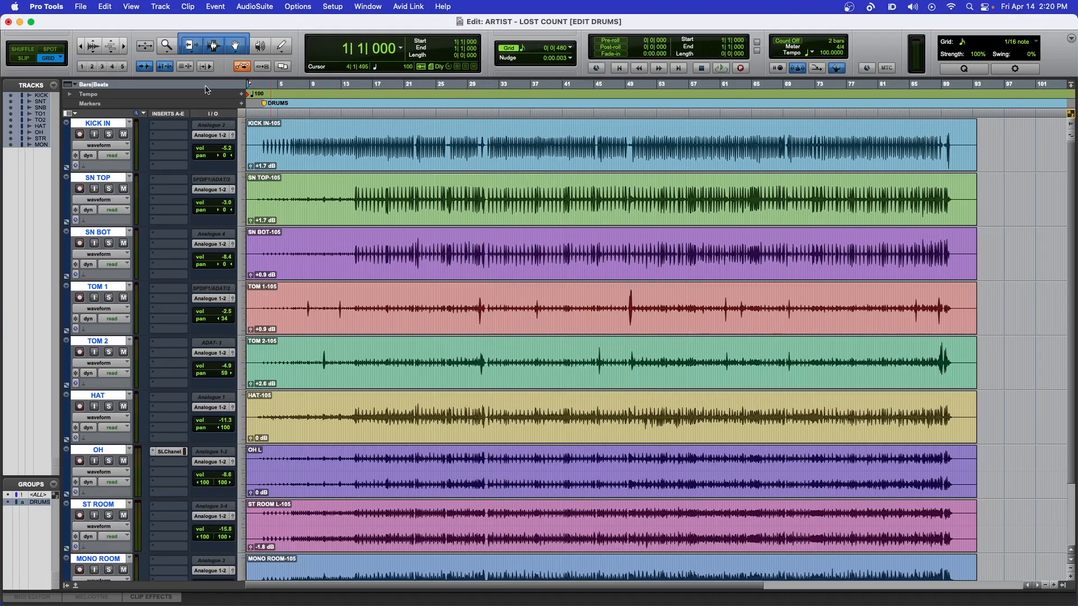
alt+click(97, 127)
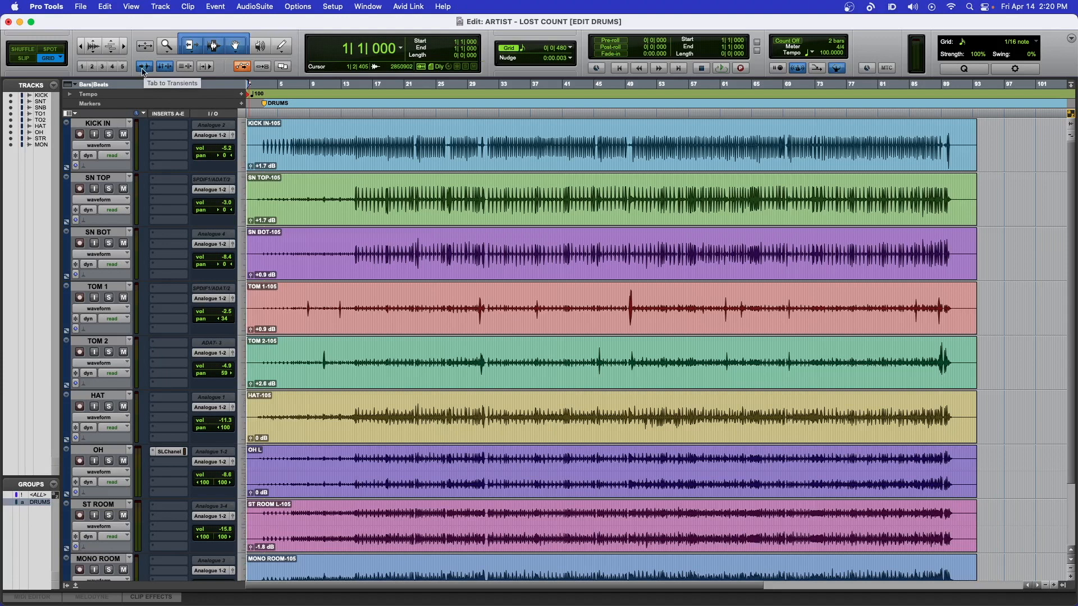
- Play the opening kick hits from 3|1|480 and stop playback
key(t)
key(t)
key(t)
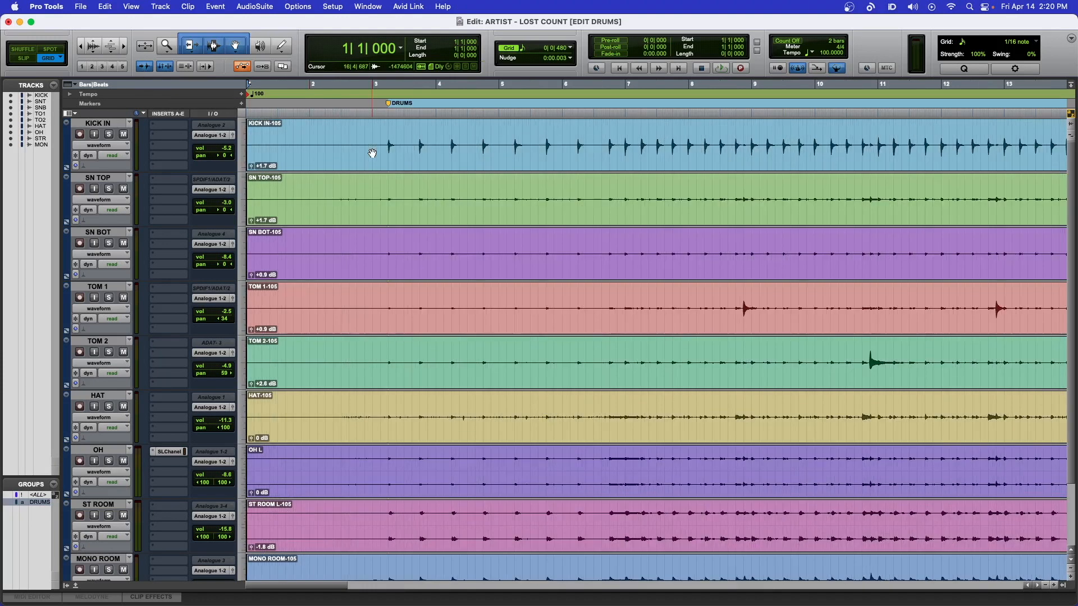
key(t)
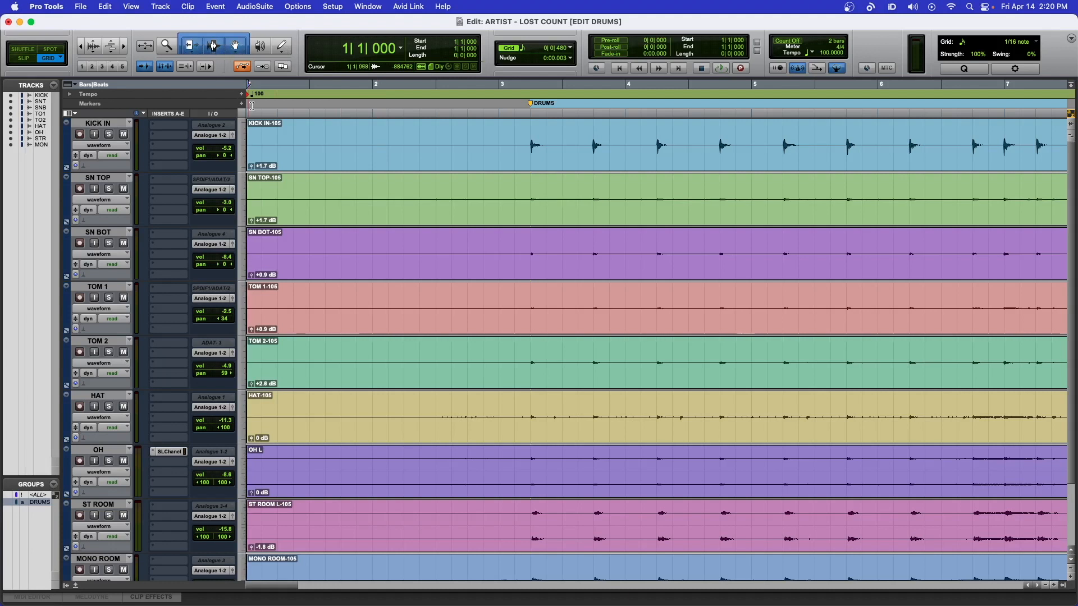
key(super+bracketright)
key(super+bracketleft)
click(514, 135)
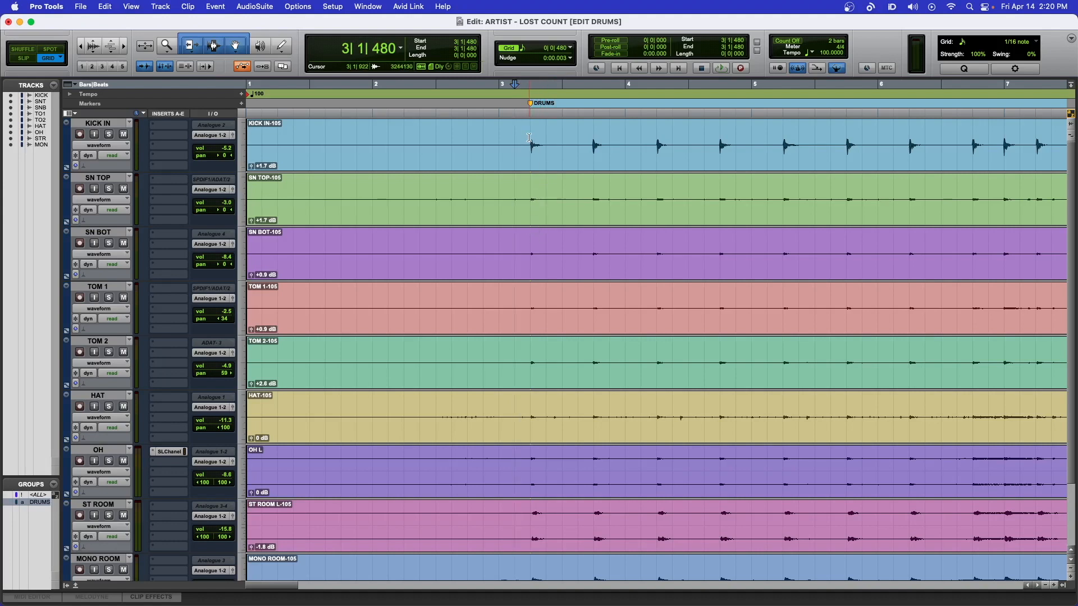
key(space)
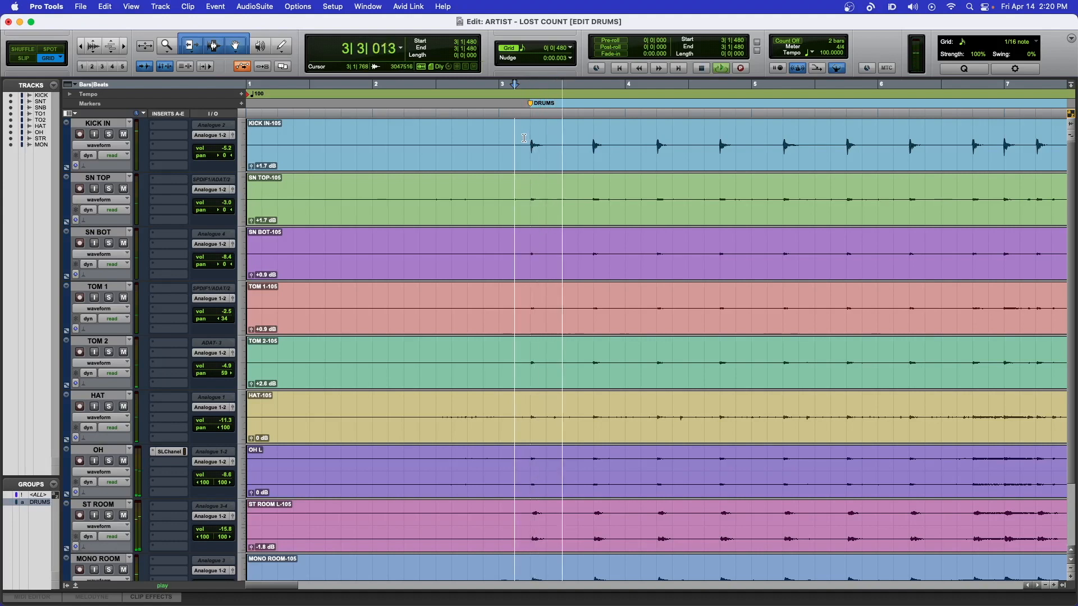
key(space)
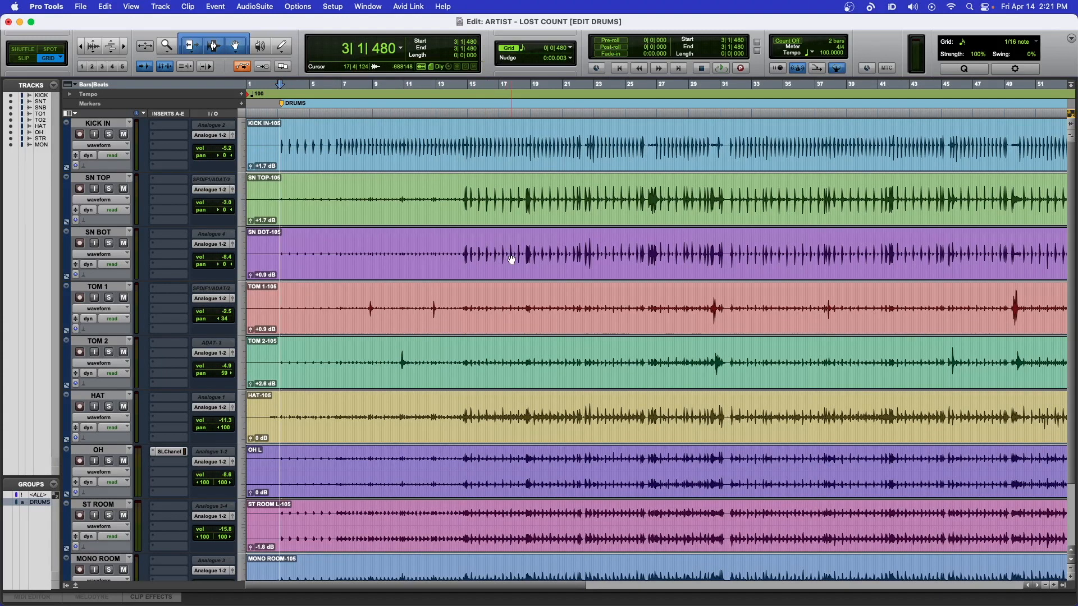
- Examine the drum track waveforms, focusing on the first Tom 1 hit near 8|3|480
scroll(423, 273, down, 3)
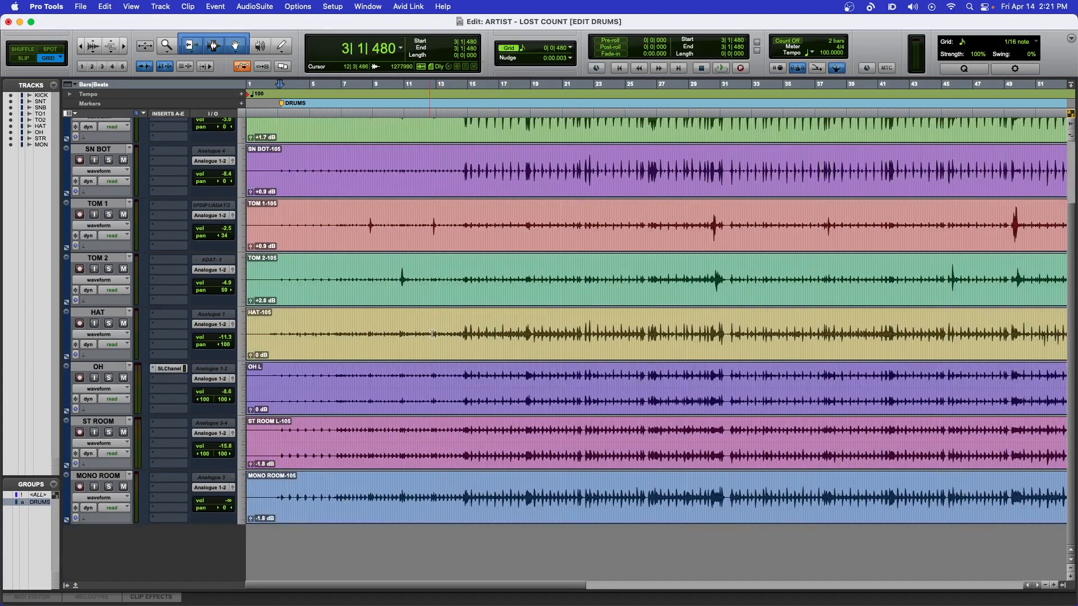
scroll(432, 334, up, 3)
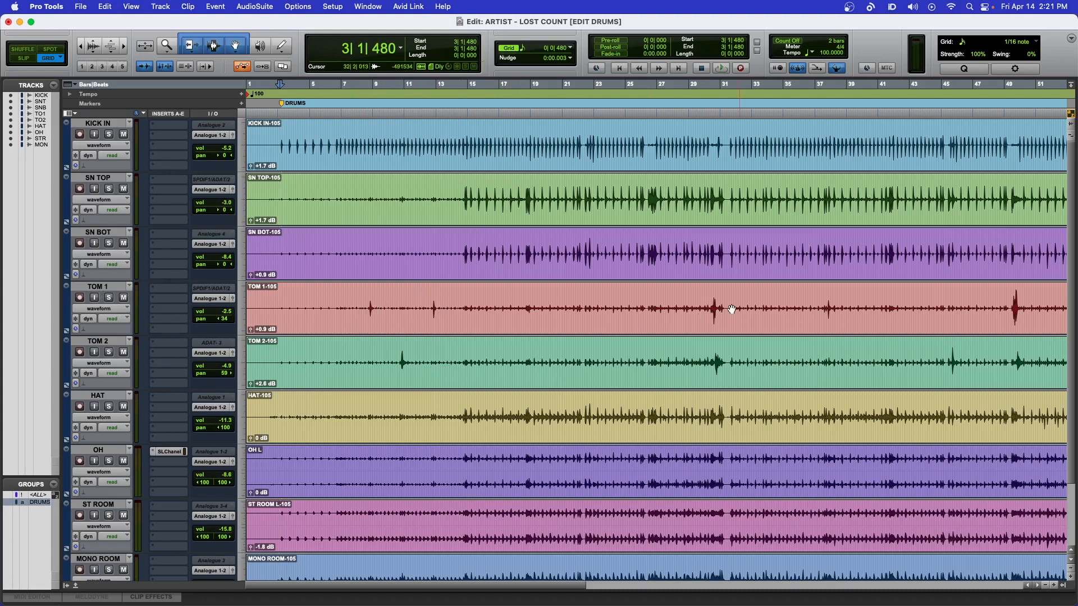
key(r)
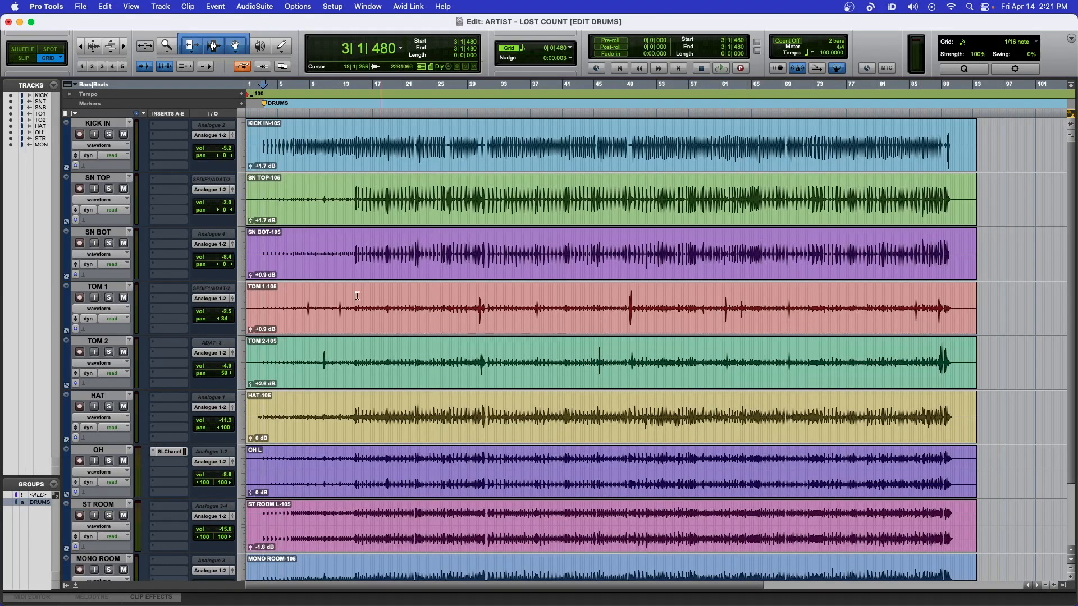
click(308, 300)
key(t)
key(t)
key(t)
key(t)
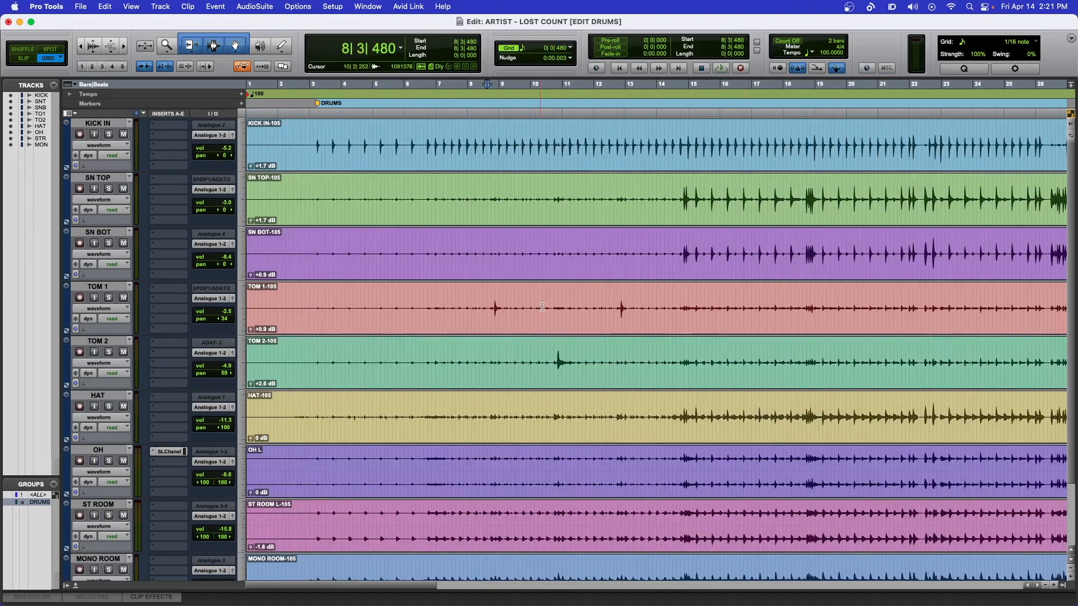
key(t)
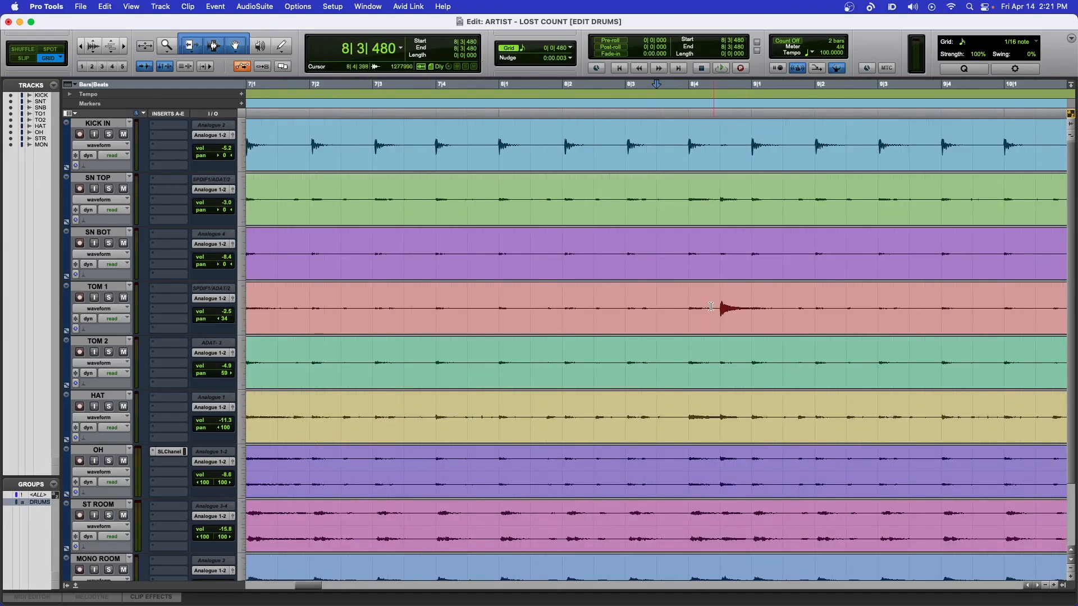
key(r)
key(r)
key(r)
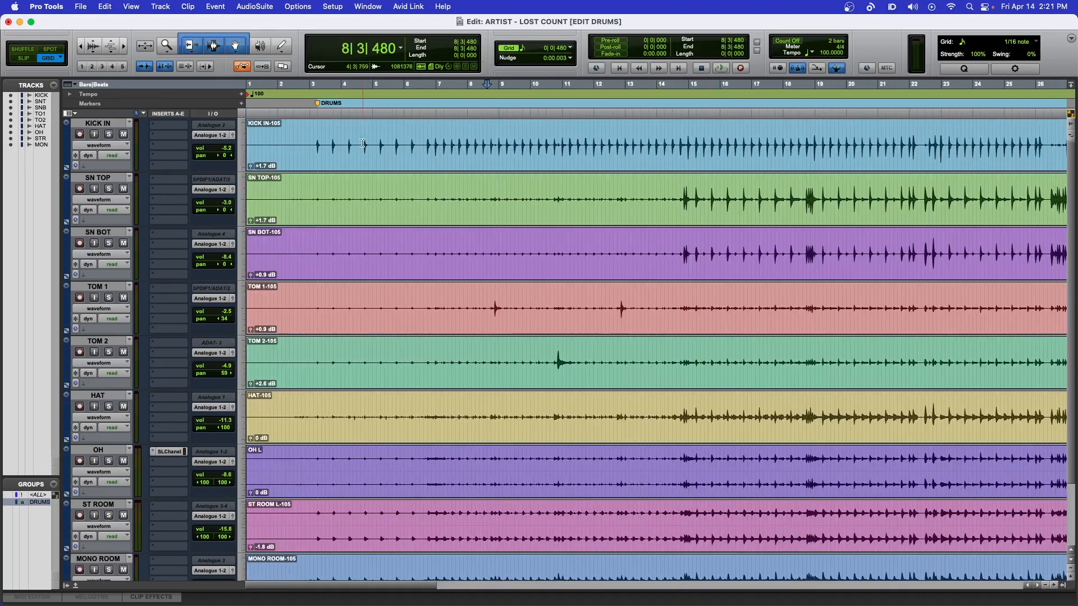
- Examine the first kick hits against the grid, starting from the DRUMS marker at 3|2|000
click(317, 103)
key(t)
key(t)
key(t)
key(t)
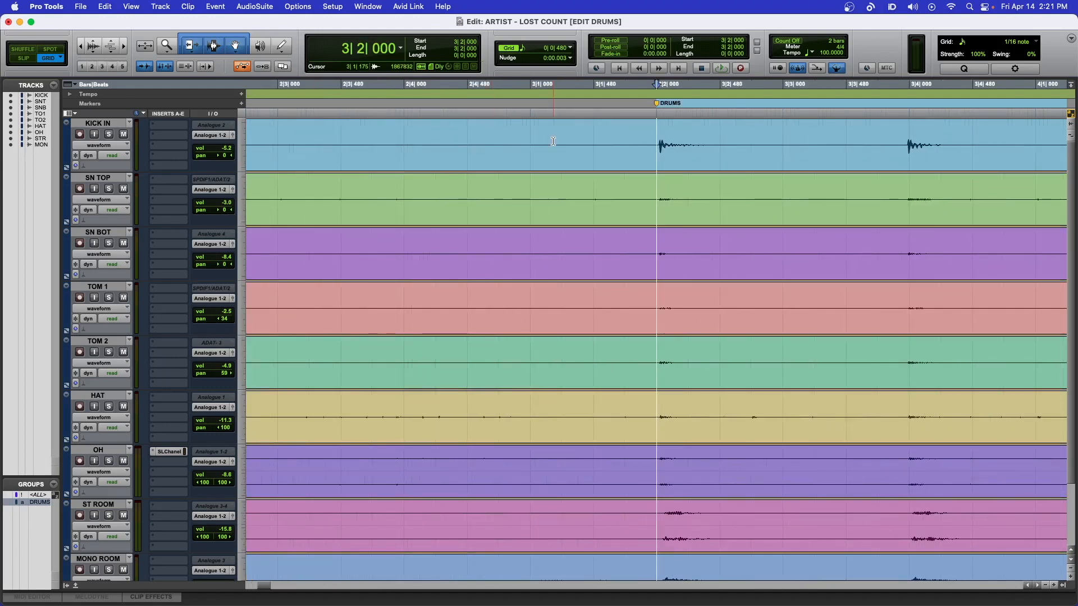
key(r)
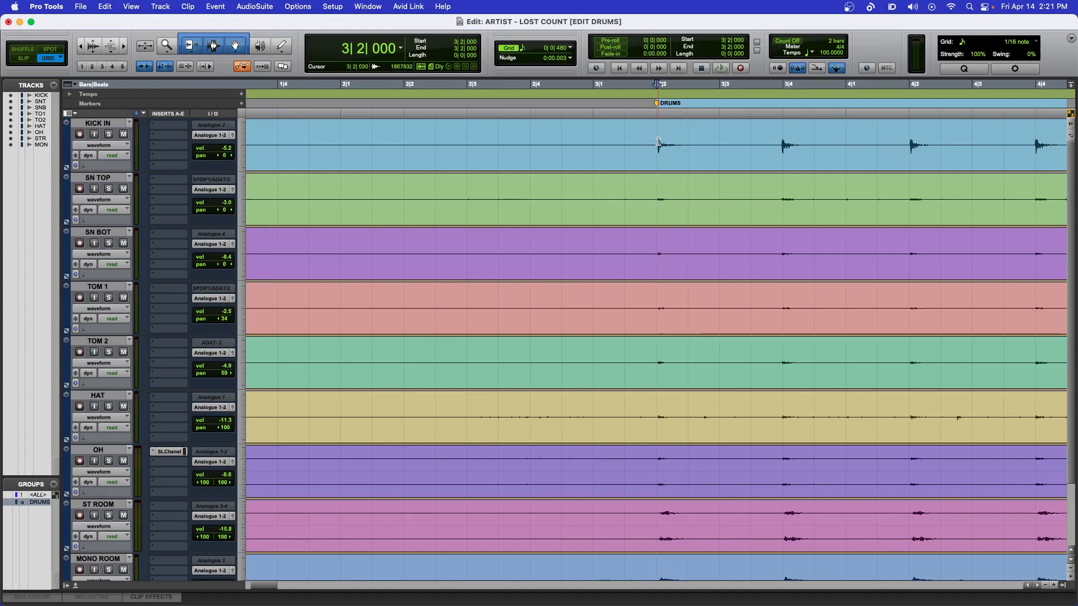
scroll(658, 142, right, 4)
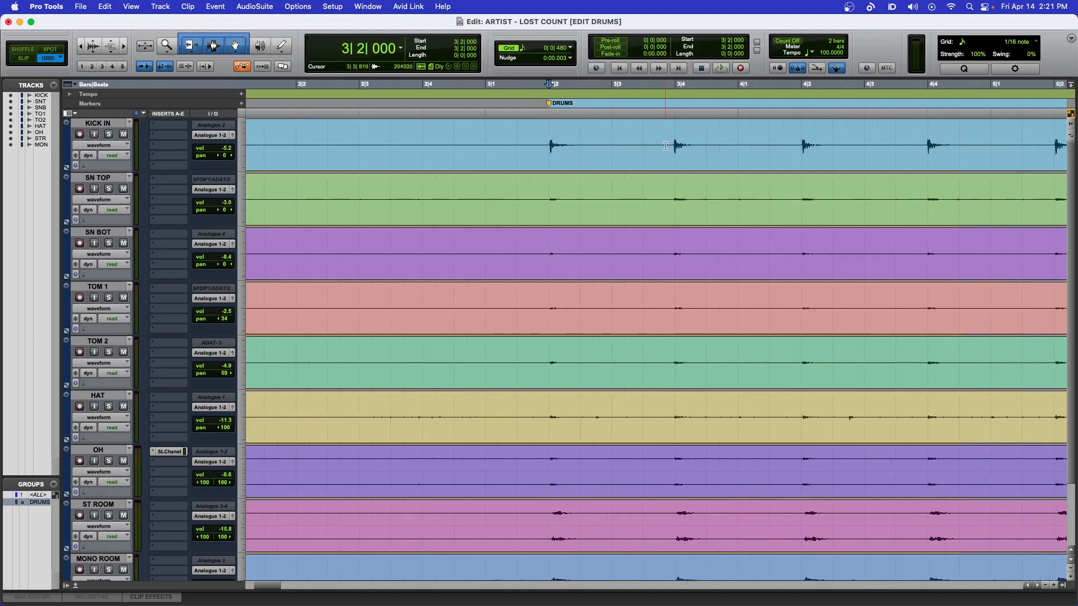
scroll(645, 135, up, 1)
- Place the edit cursor at 3|3|480 and move it to the transient of the second kick hit at 3|3|951
click(634, 136)
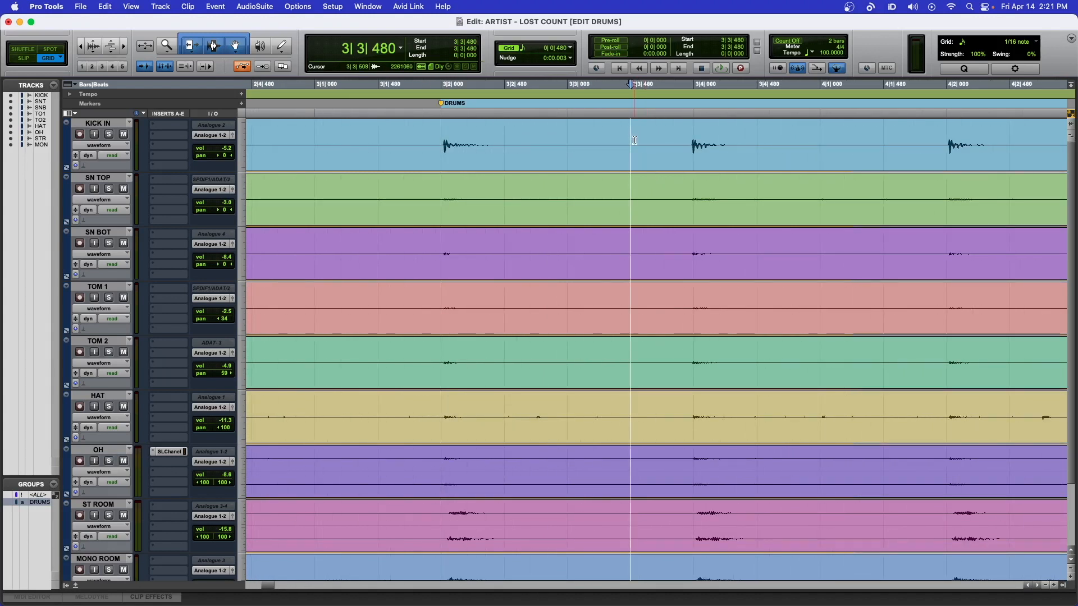
key(Tab)
key(Tab)
key(Tab)
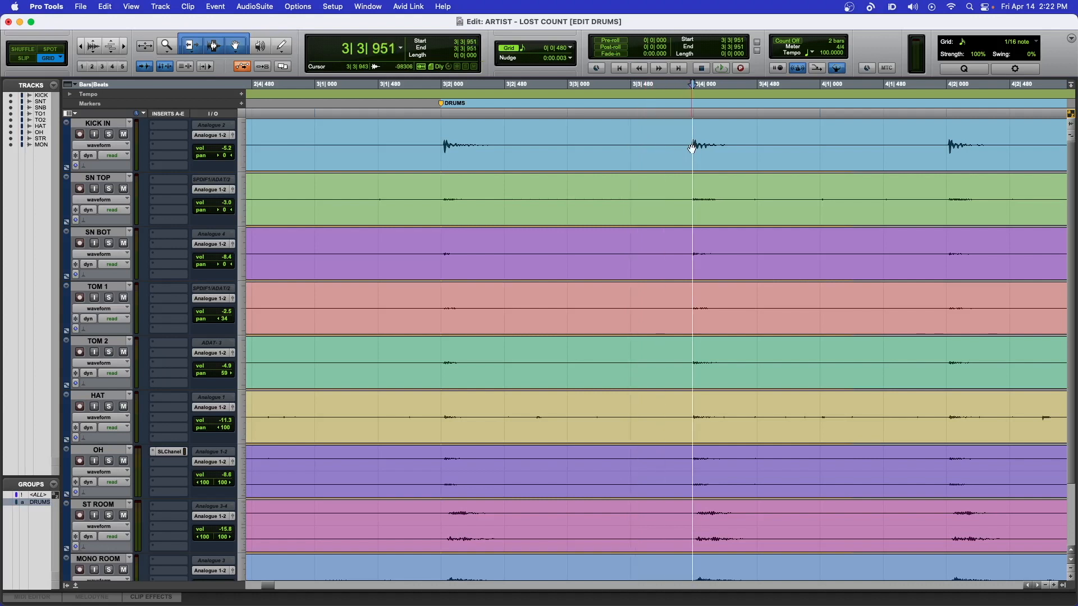
- Inspect closely where the second kick hit's waveform starts relative to the 3|4|000 grid line
key(t)
key(t)
key(t)
key(t)
key(t)
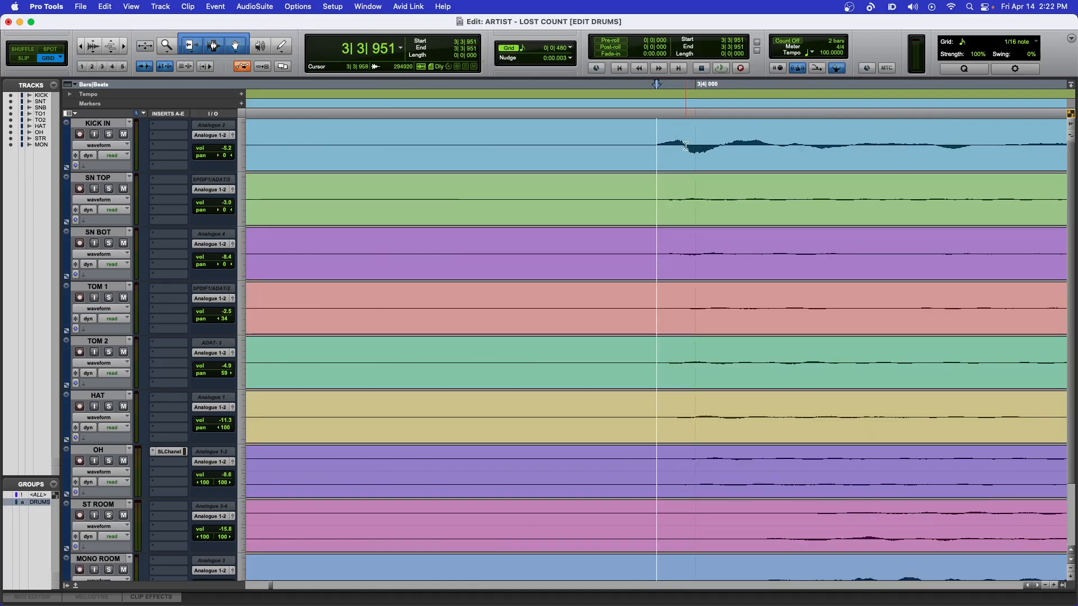
key(r)
key(r)
key(r)
key(r)
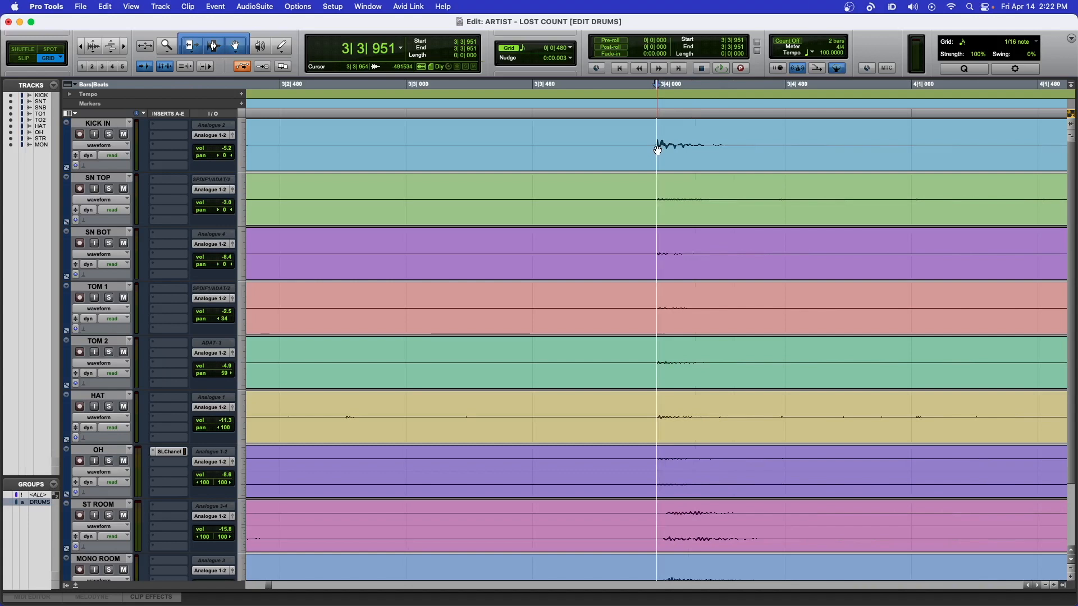
- Separate all grouped drum clips at the second kick's transient and snap everything after the cut to 3|4|000
key(b)
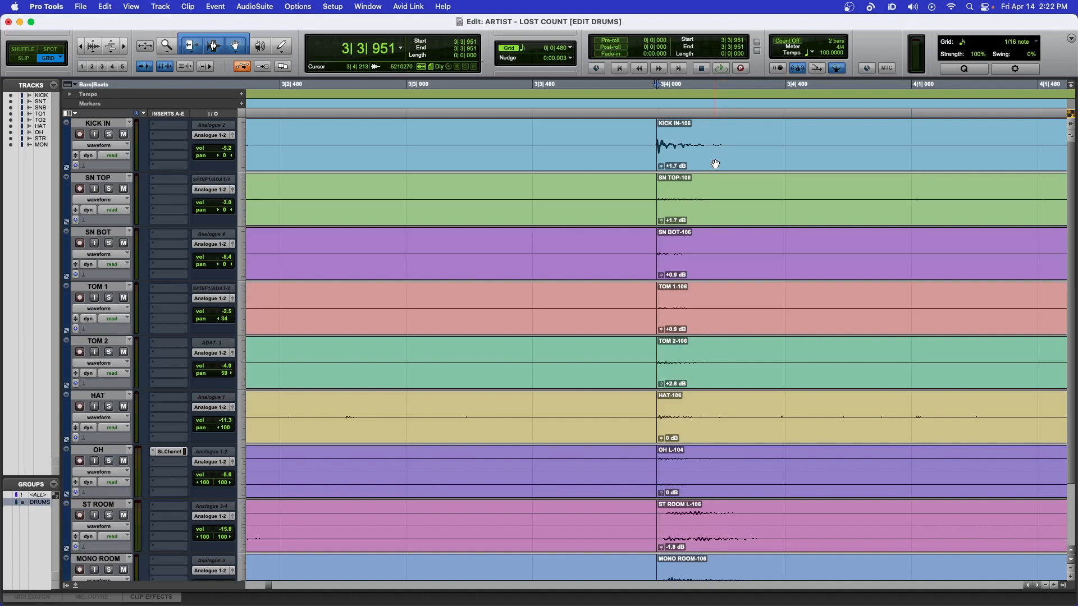
key(alt+shift+Return)
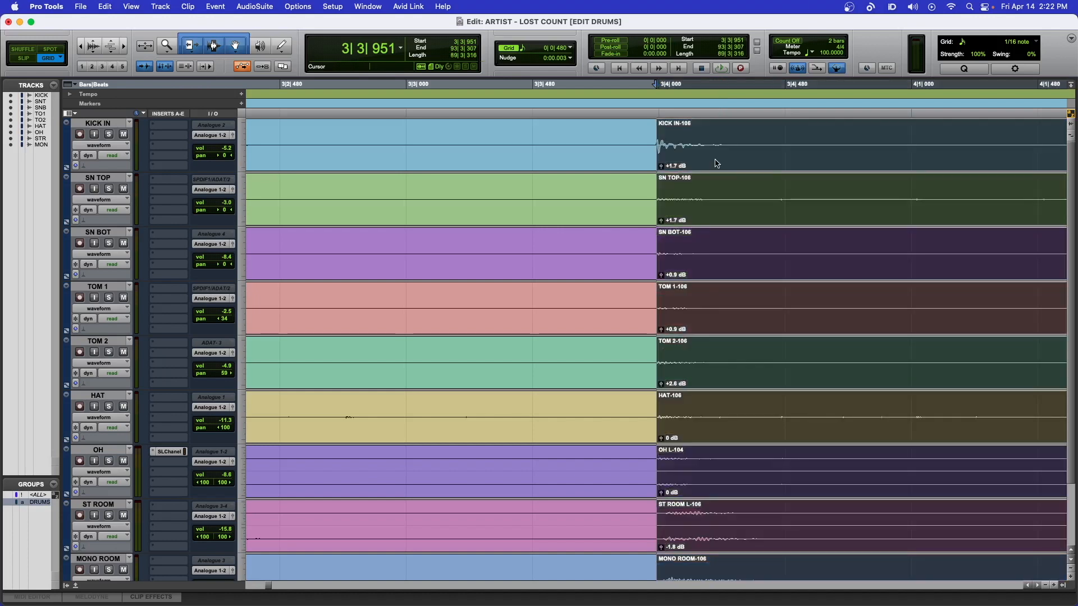
drag(716, 164, 721, 164)
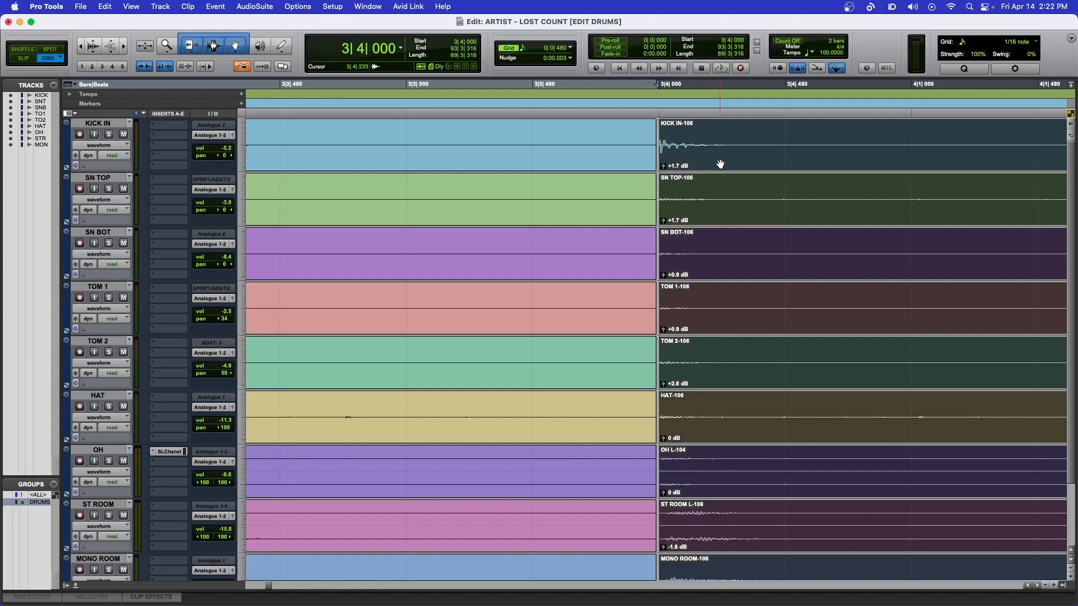
click(538, 131)
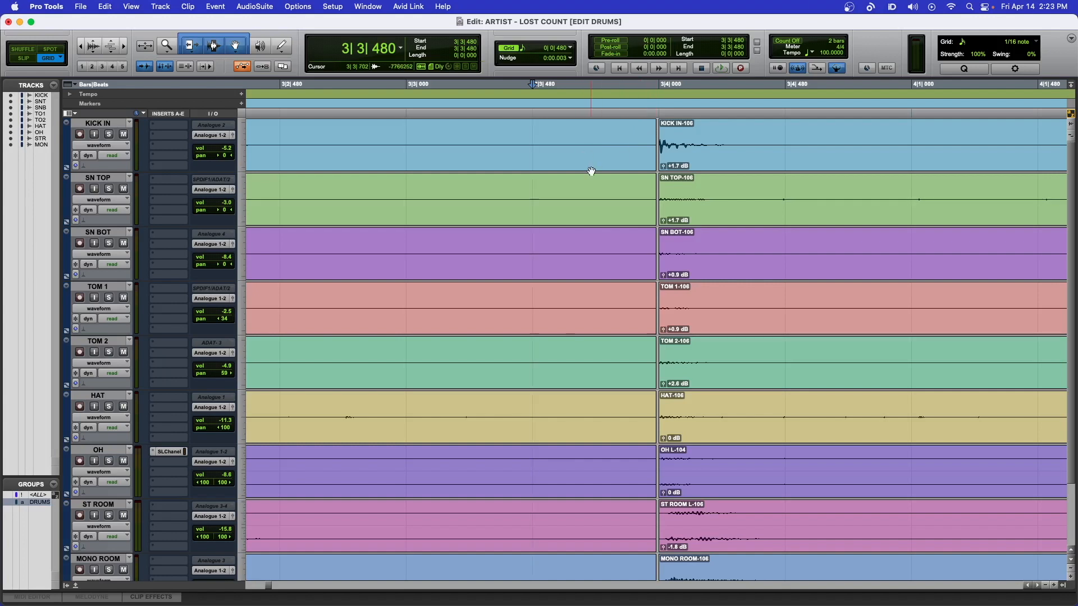
- Place the edit cursor at 3|1|480, just ahead of the DRUMS marker
key(super+bracketleft)
key(super+bracketleft)
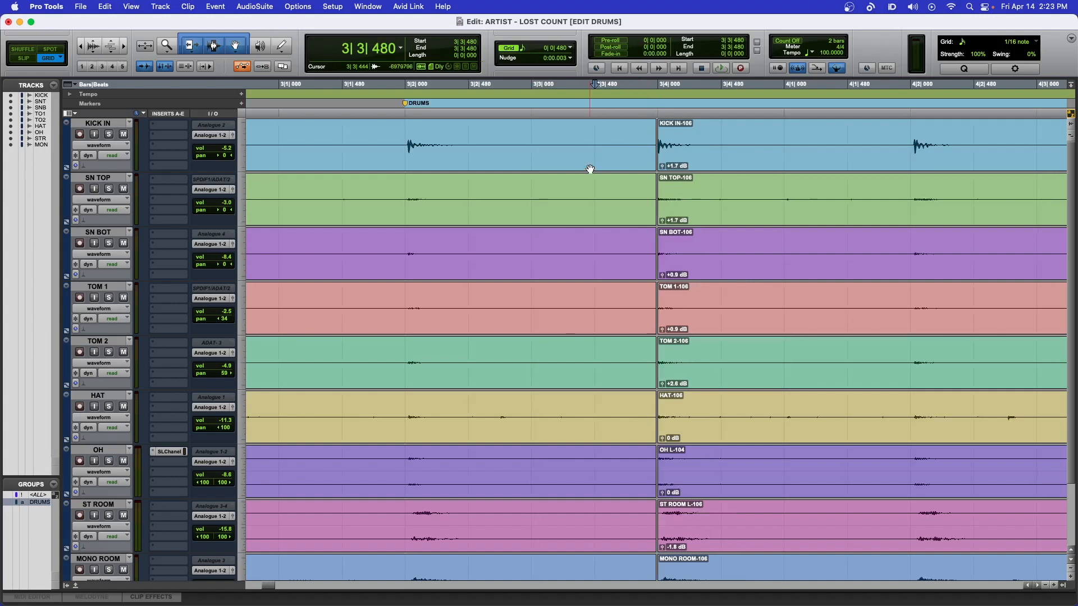
scroll(611, 141, right, 2)
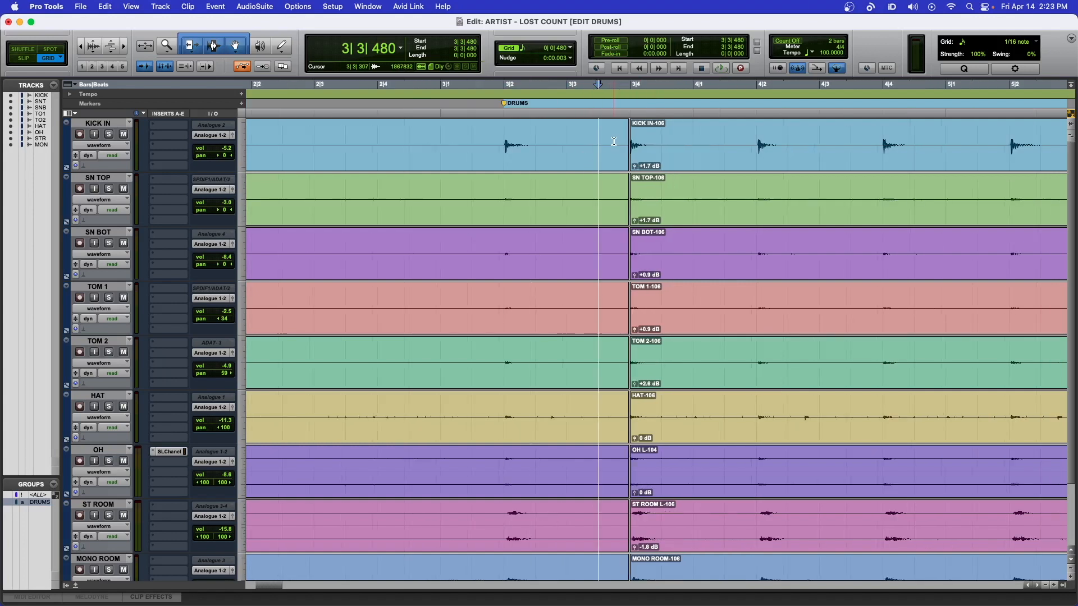
click(467, 137)
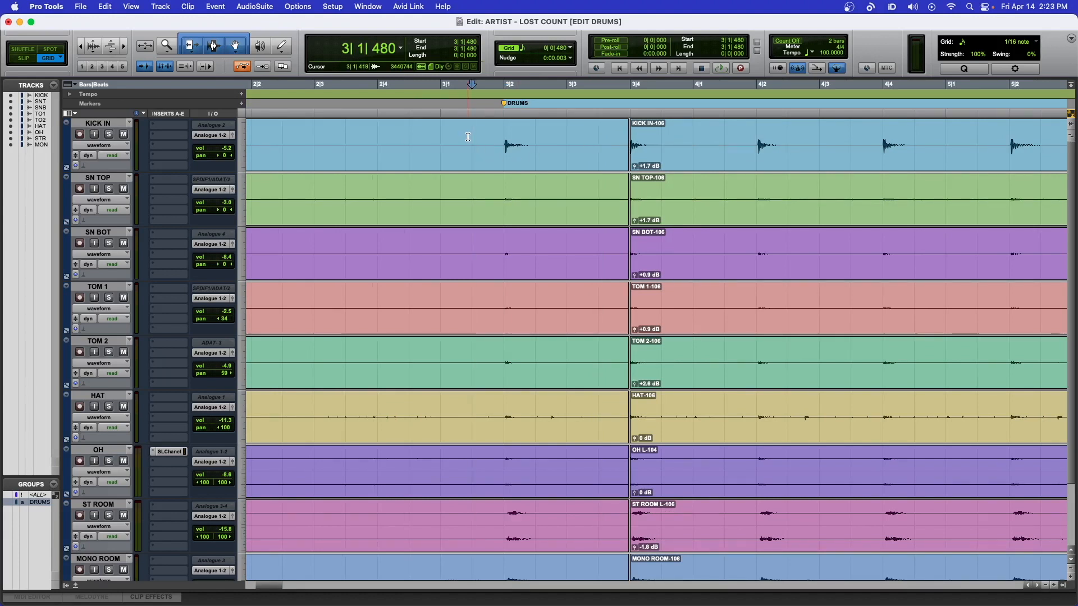
- Play back the edit around the DRUMS marker and examine closely the gap before the cut at 3|4|000
key(space)
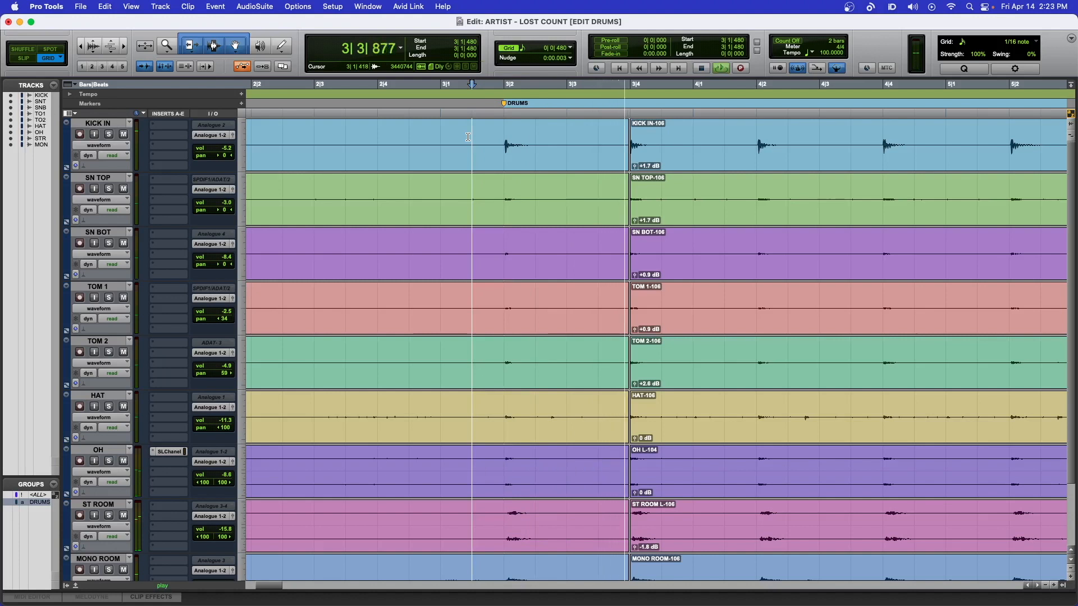
key(space)
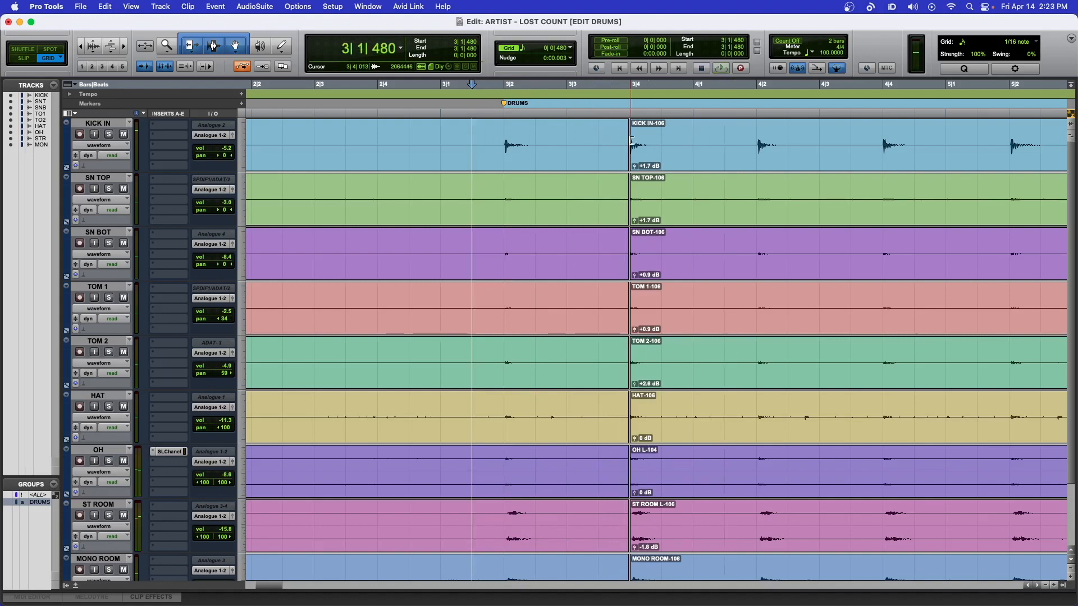
click(601, 140)
key(t)
key(t)
key(t)
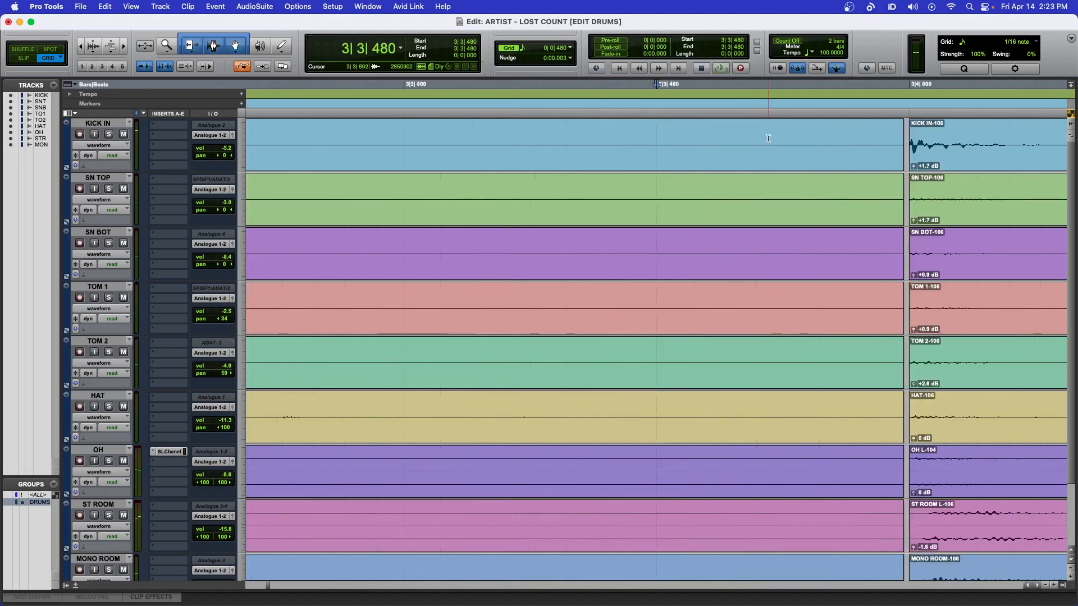
scroll(768, 139, right, 5)
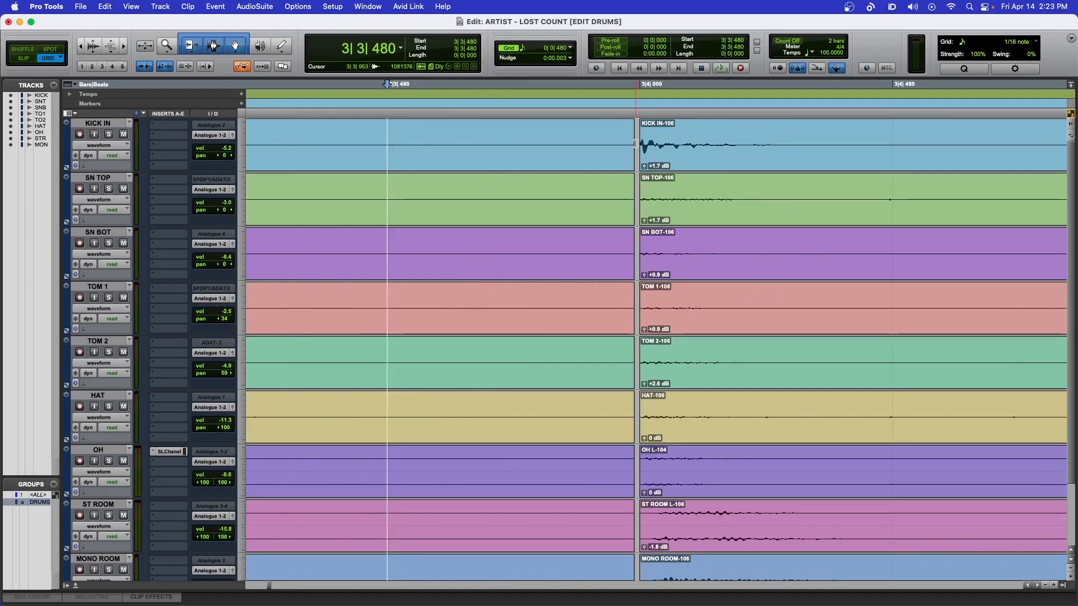
scroll(636, 144, down, 4)
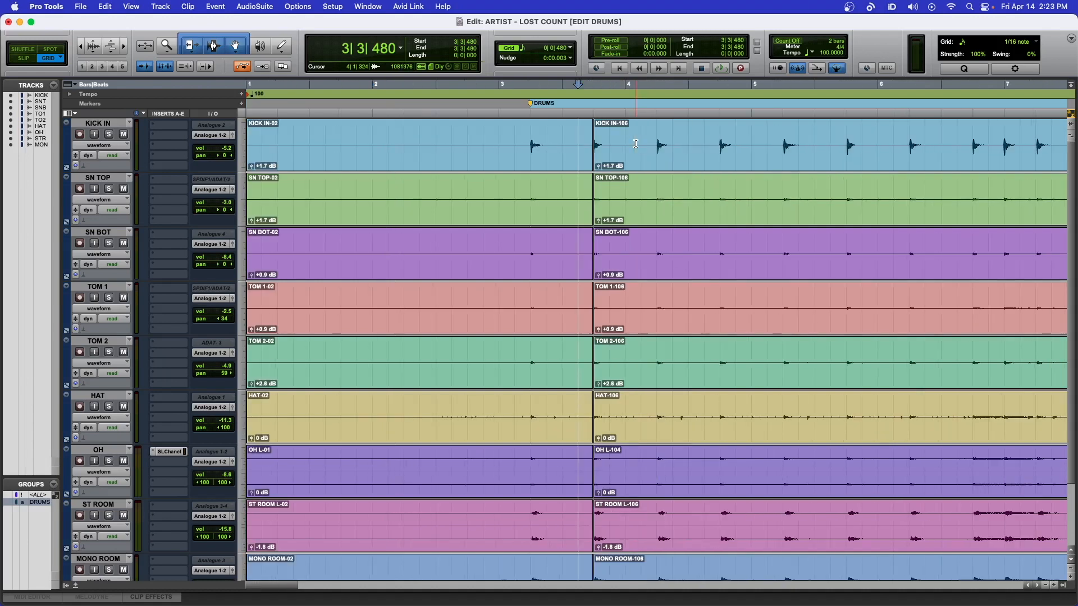
scroll(636, 144, right, 5)
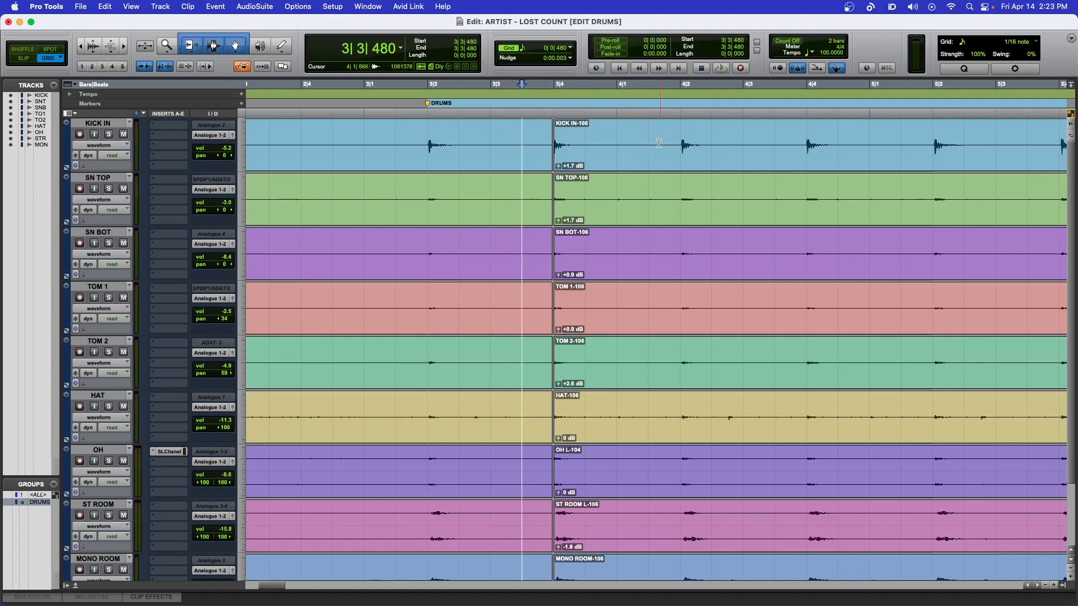
- Separate all grouped drum clips at the kick transient at 4|2|029 and snap everything after the cut to 4|2|000
click(649, 141)
key(Tab)
key(Tab)
key(Tab)
key(Tab)
key(Tab)
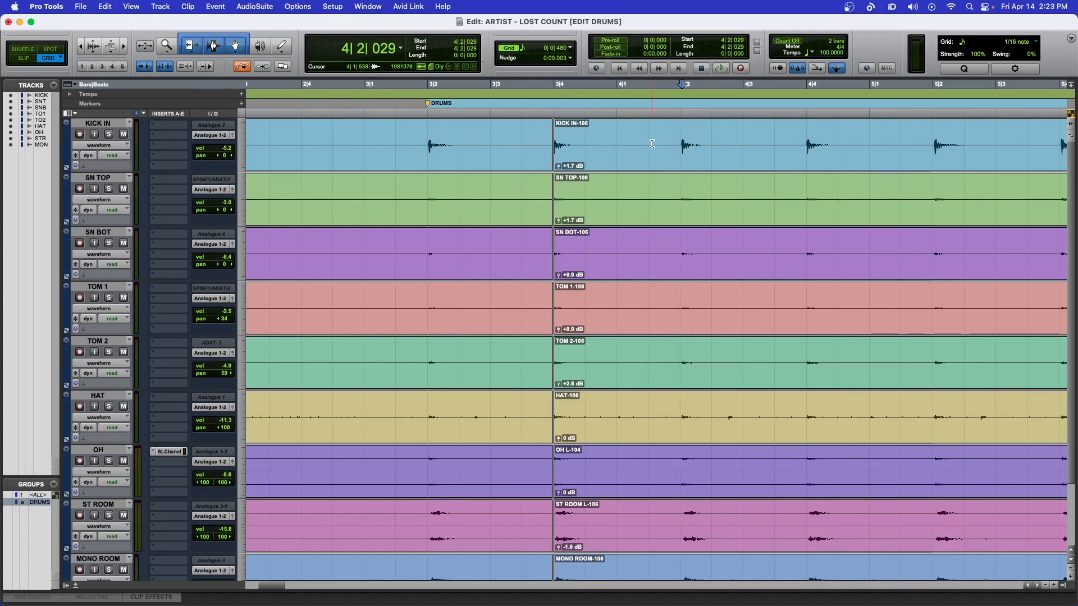
key(super+e)
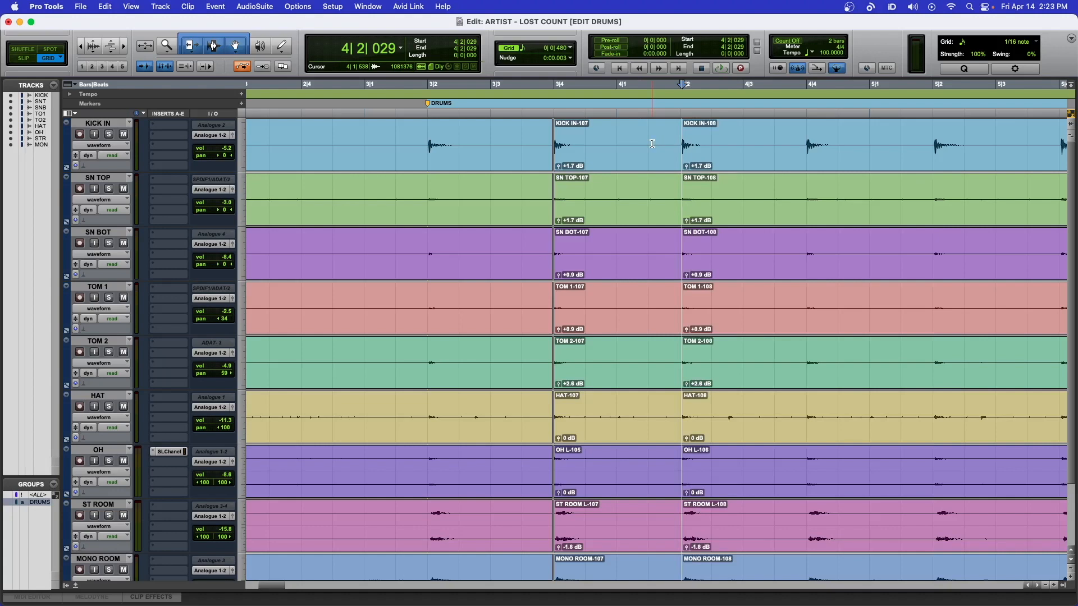
click(732, 165)
drag(733, 164, 726, 165)
- Separate the grouped drum clips at the kick transient at 4|3|941 and snap everything after the cut to 4|4|000
scroll(726, 164, right, 3)
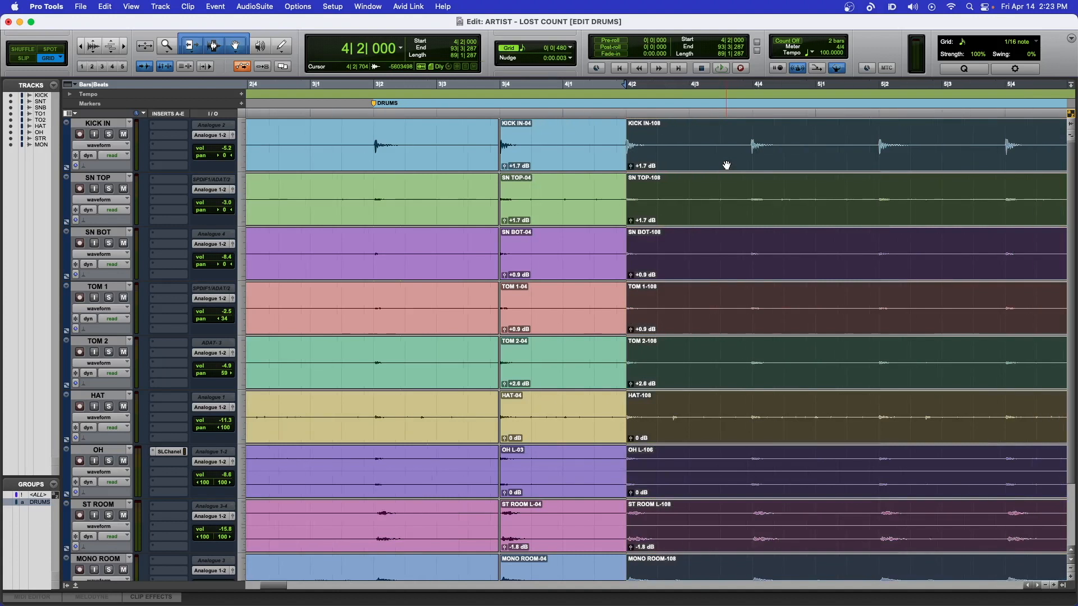
click(698, 137)
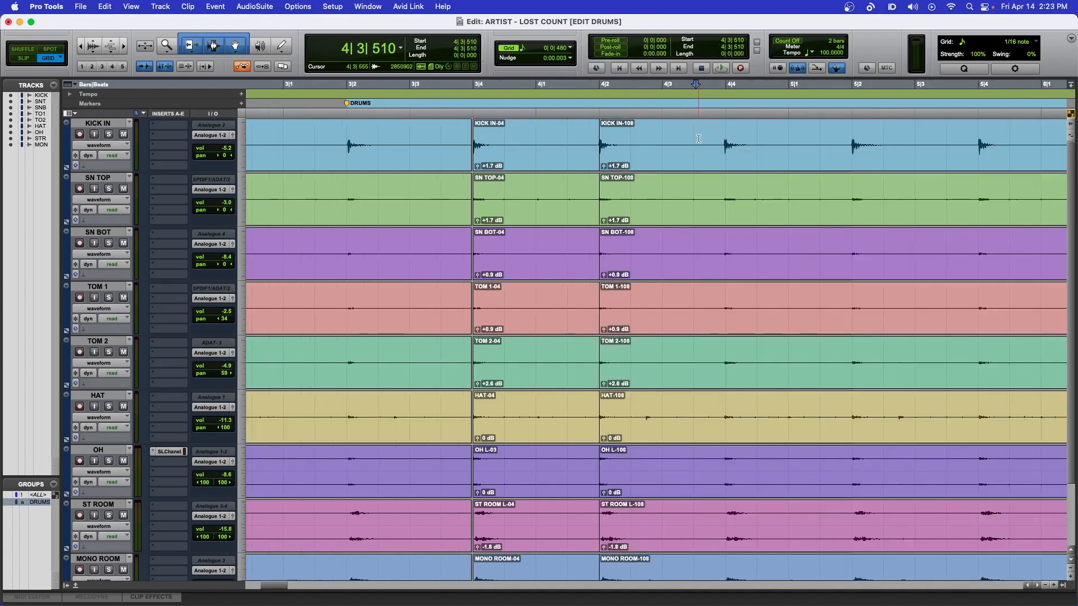
key(Tab)
key(Tab)
key(Tab)
key(super+e)
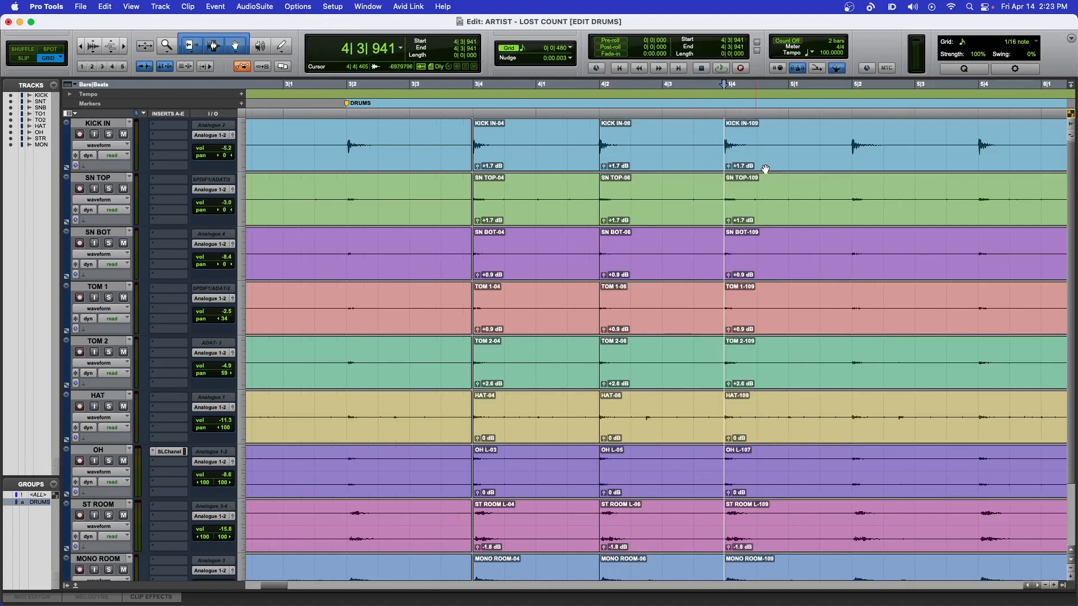
click(769, 165)
drag(769, 166, 774, 166)
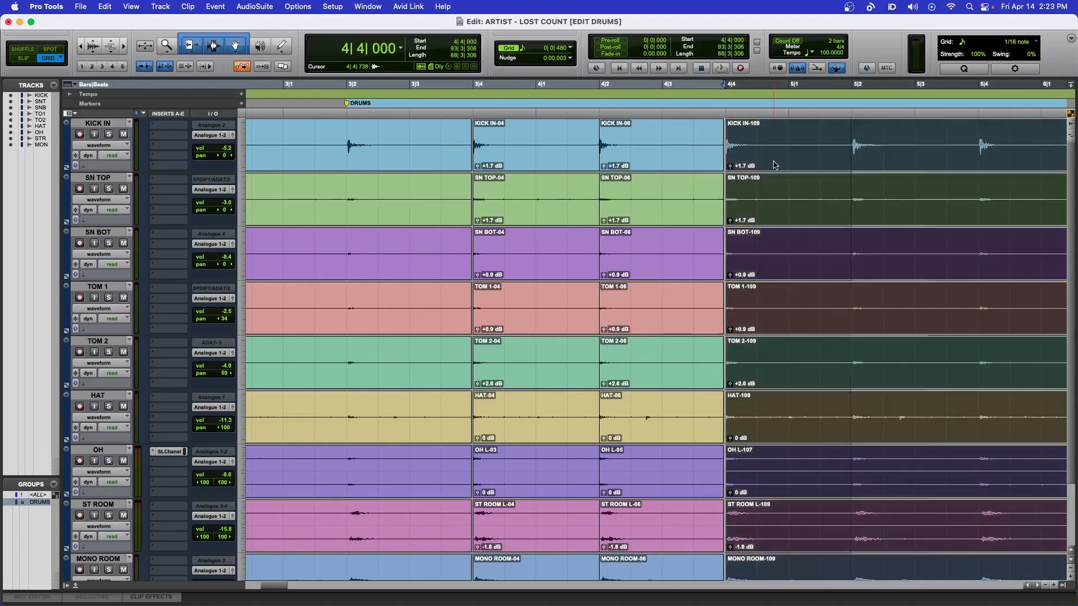
- Separate the grouped drum clips at the kick transient at 5|4|025 and snap everything after the cut to 5|4|000
scroll(774, 166, right, 2)
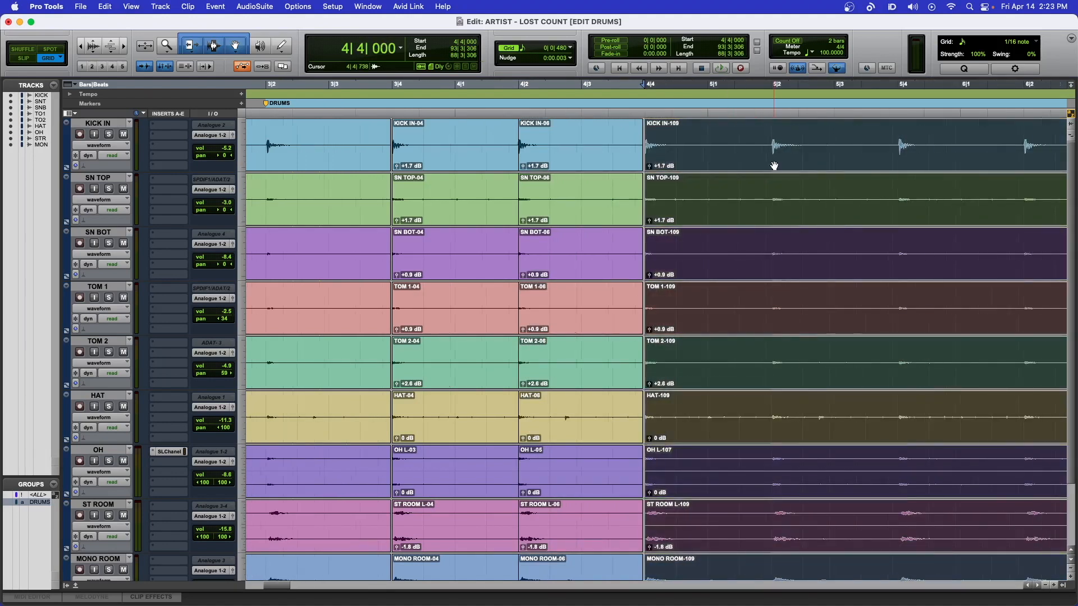
click(737, 135)
scroll(645, 154, left, 5)
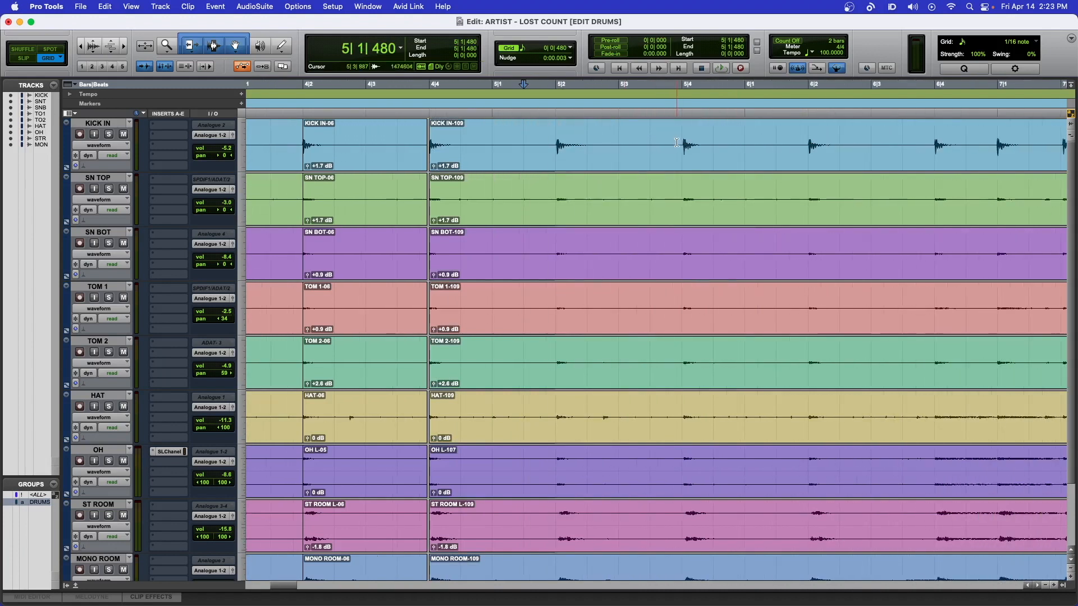
click(677, 138)
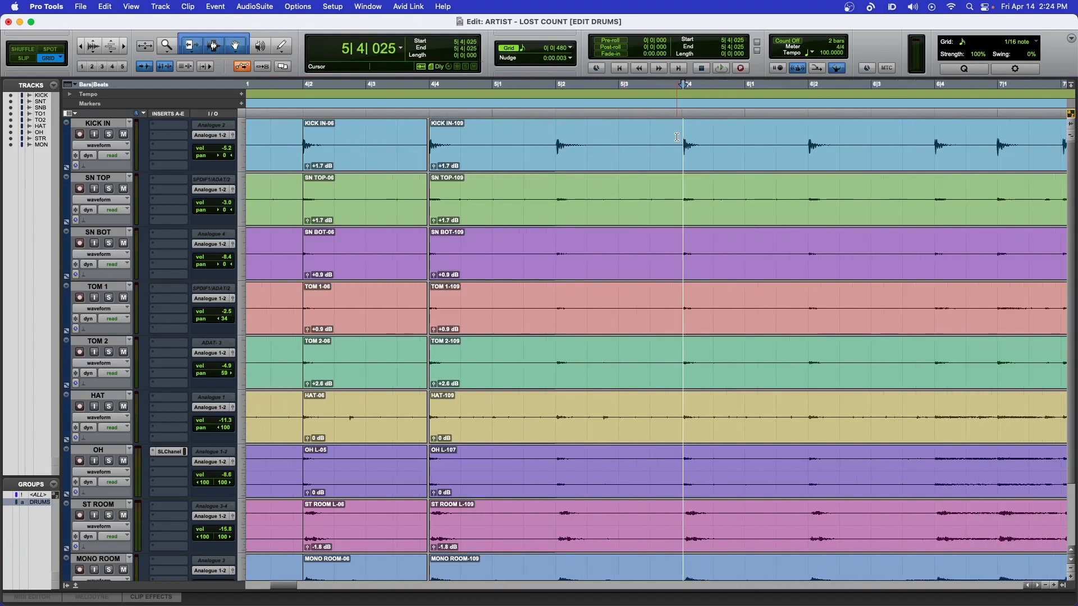
key(b)
click(751, 166)
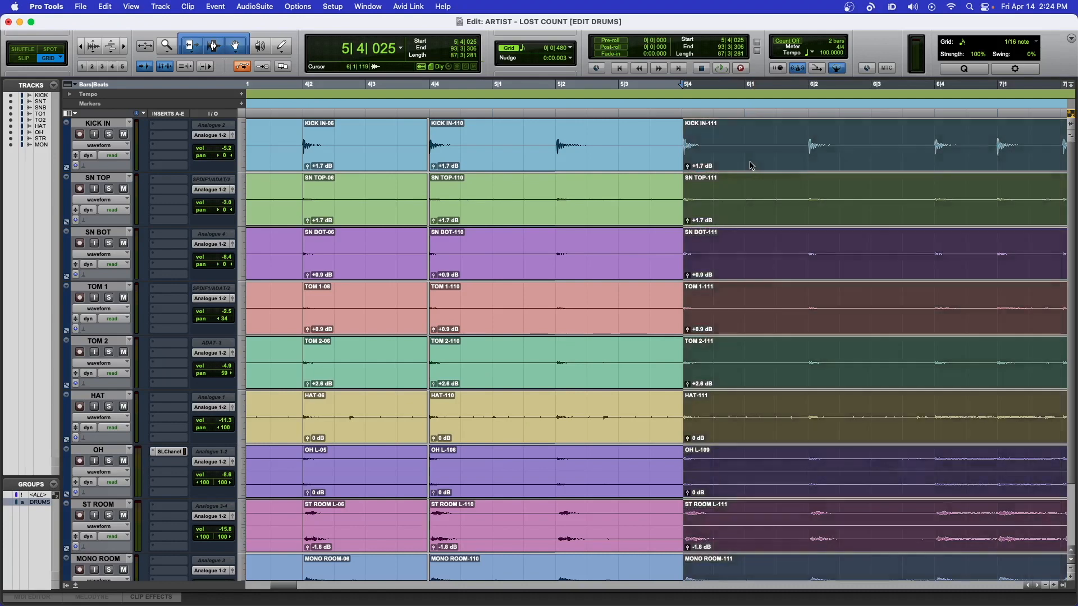
- Separate the grouped drum clips at the kick transient at 6|1|943 and snap everything after the cut to 6|2|000
scroll(748, 166, right, 3)
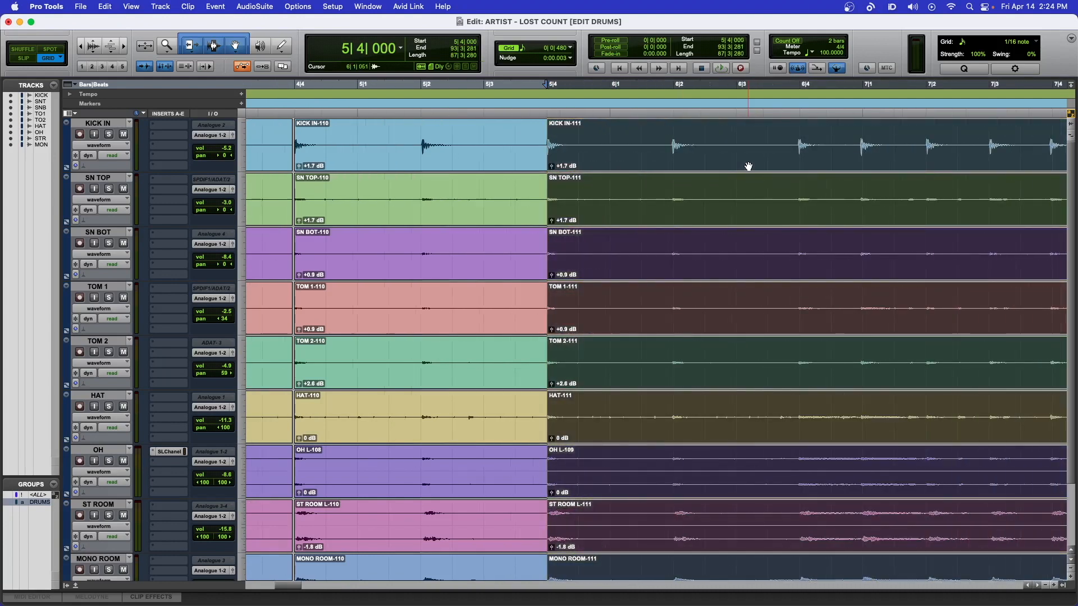
click(642, 134)
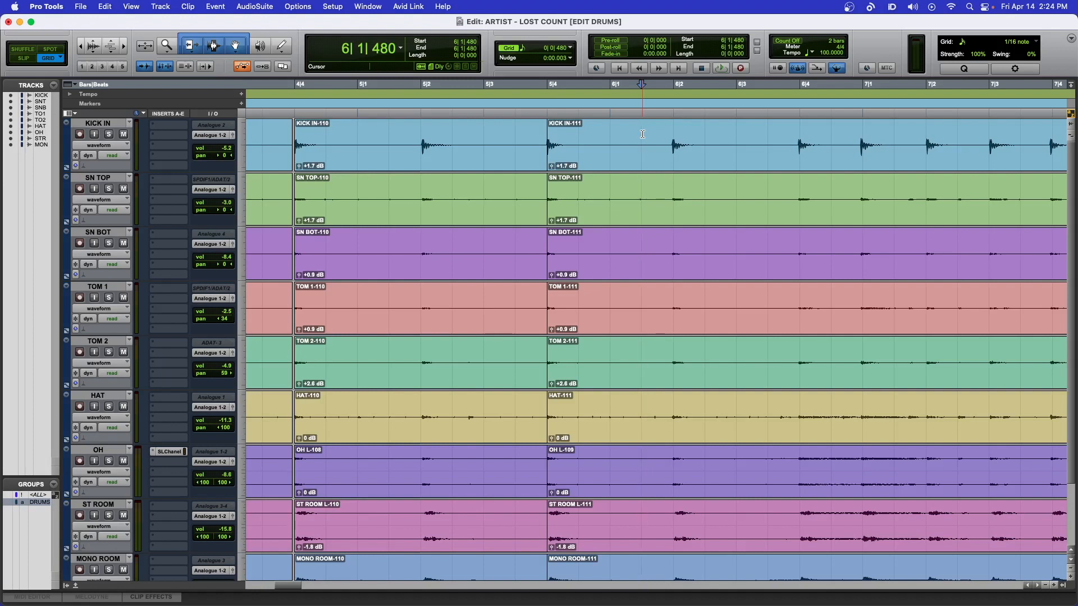
key(Tab)
key(Tab)
key(Tab)
key(b)
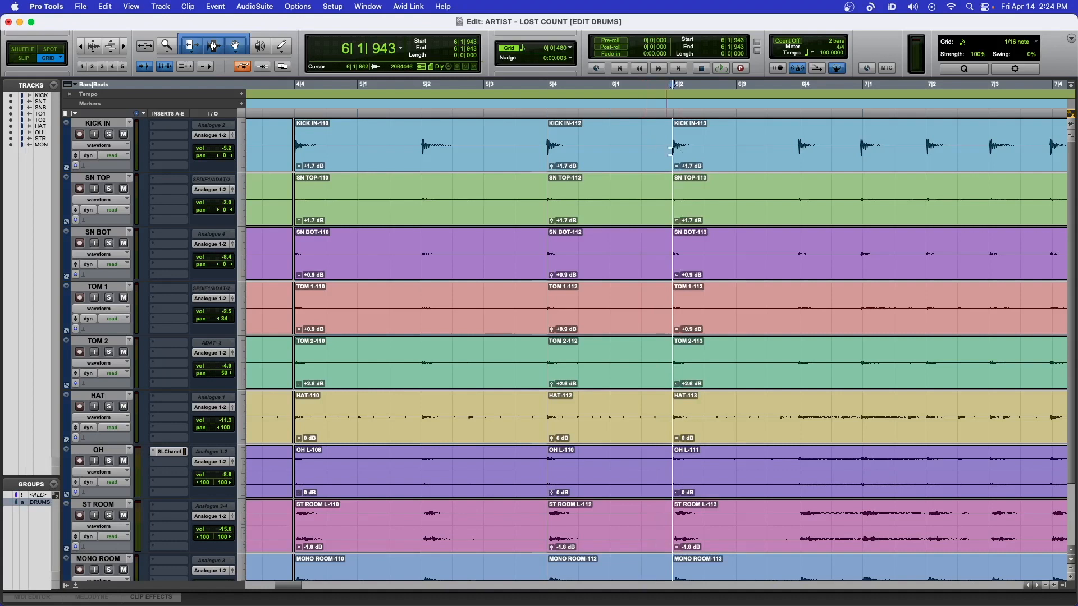
click(732, 164)
- Separate the grouped drum clips at the kick transient beside bar 7 beat 2 and snap everything after the cut to 7|2|000
scroll(736, 165, down, 1)
scroll(736, 166, up, 1)
scroll(737, 165, right, 2)
scroll(737, 166, right, 1)
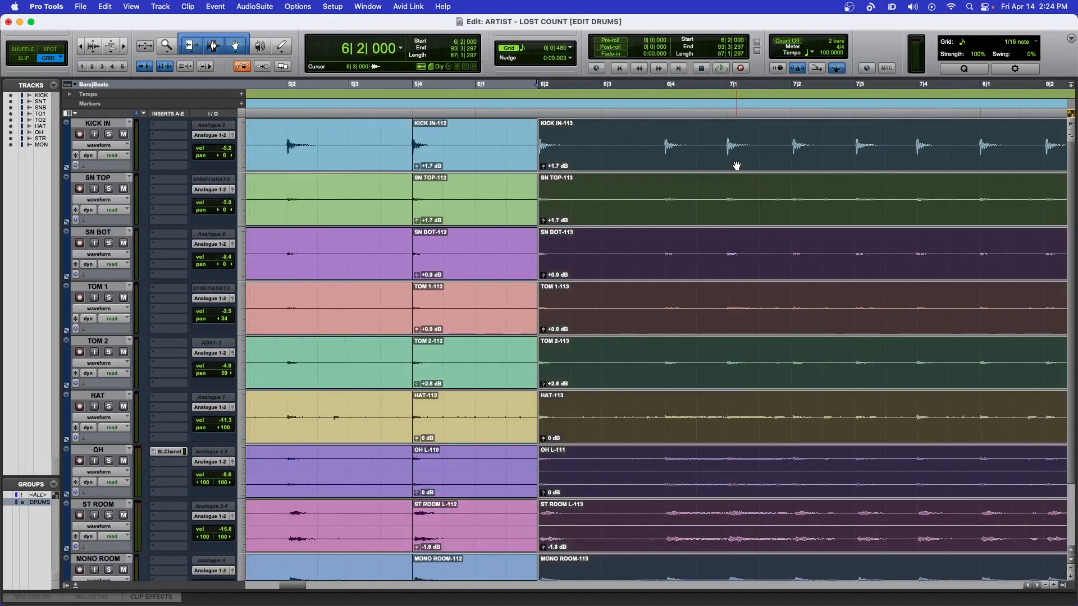
click(615, 145)
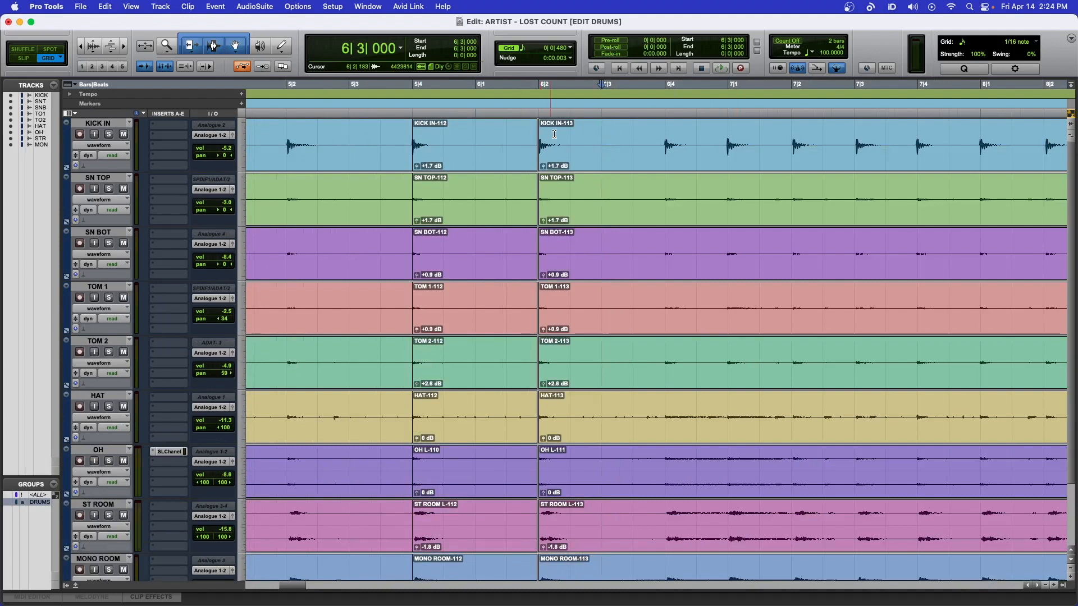
scroll(576, 138, right, 1)
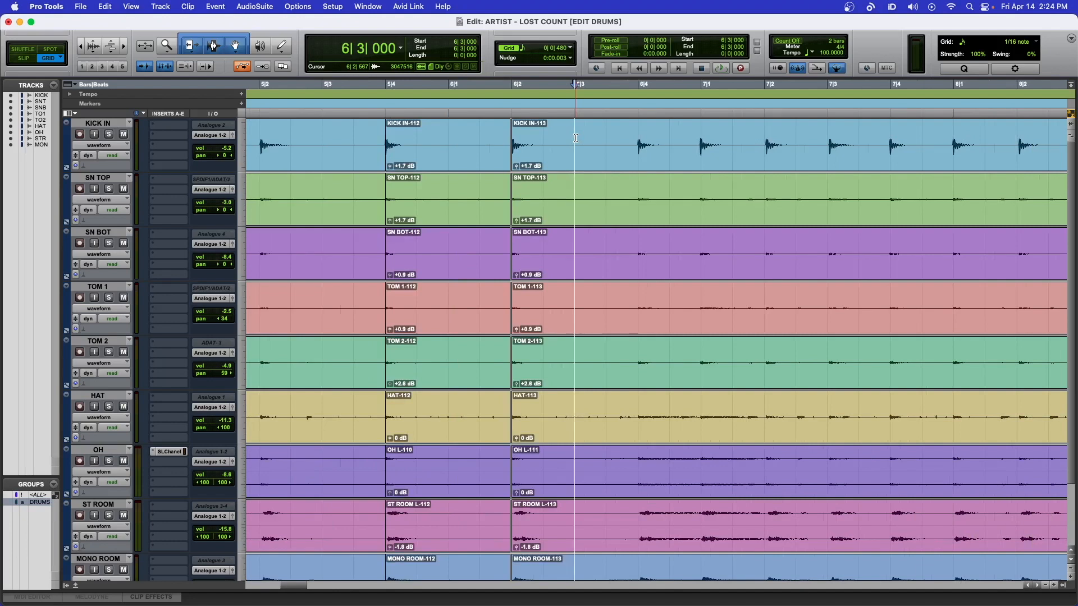
scroll(576, 138, right, 2)
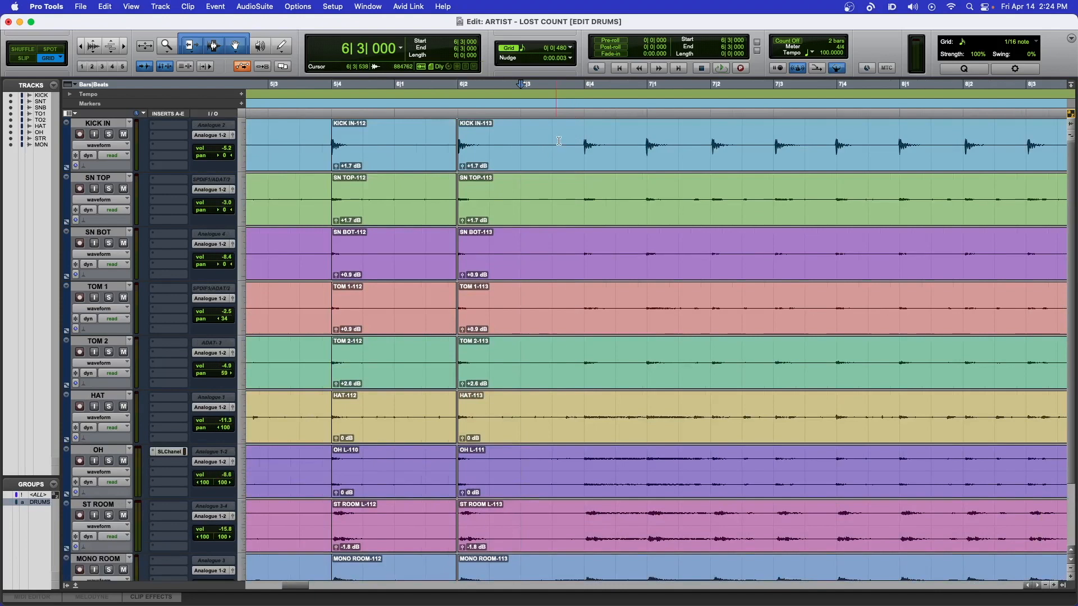
scroll(558, 143, right, 1)
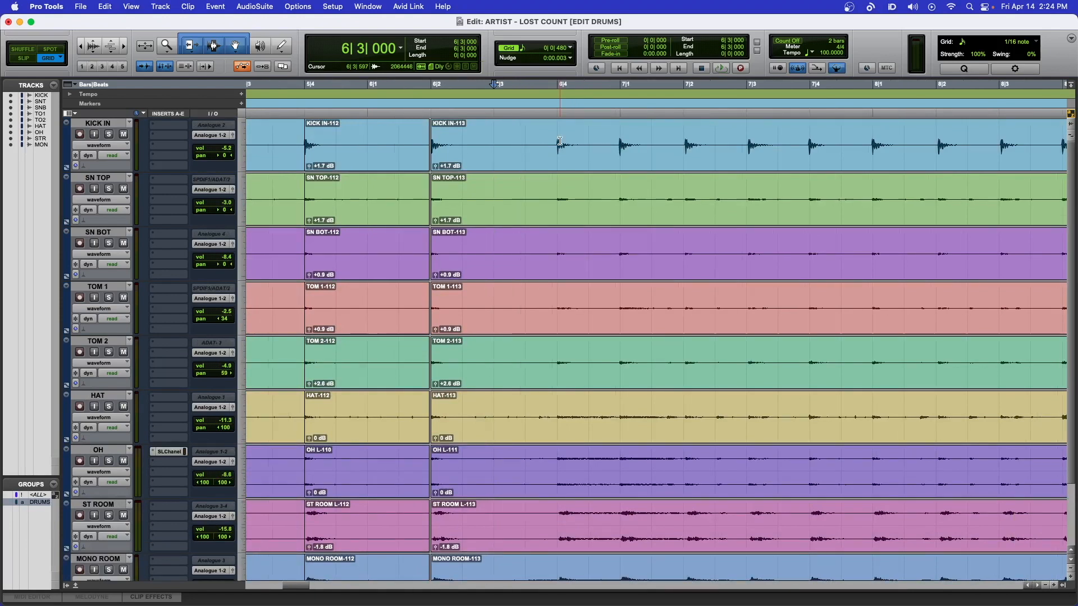
scroll(615, 142, right, 3)
click(600, 136)
key(super+e)
click(634, 166)
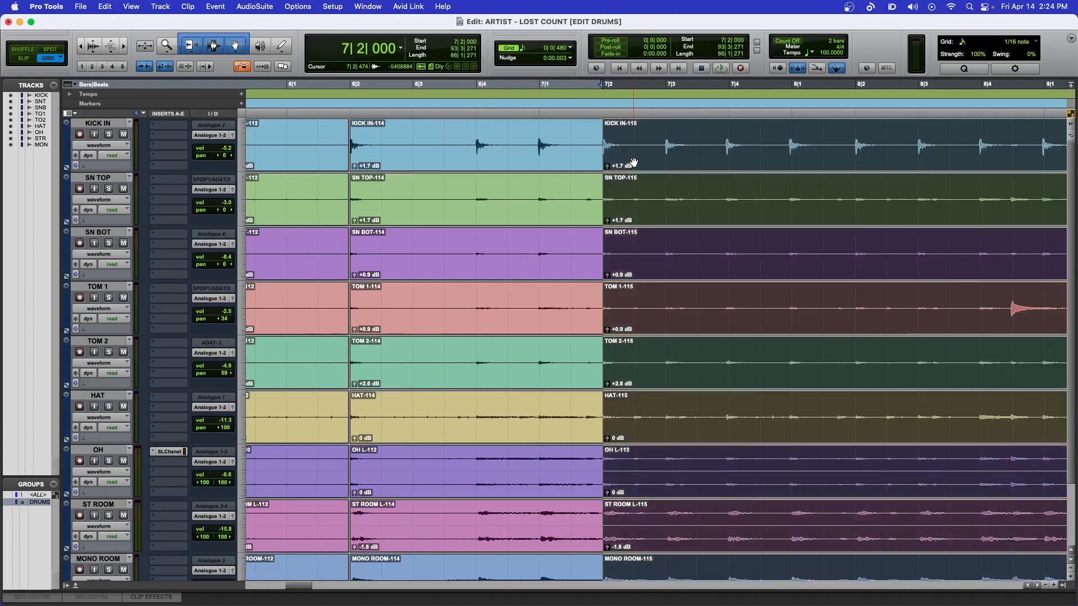
- Separate the grouped drum clips at the kick transient at 7|3|920 and snap everything after the cut to 7|4|000
click(638, 139)
scroll(595, 137, right, 5)
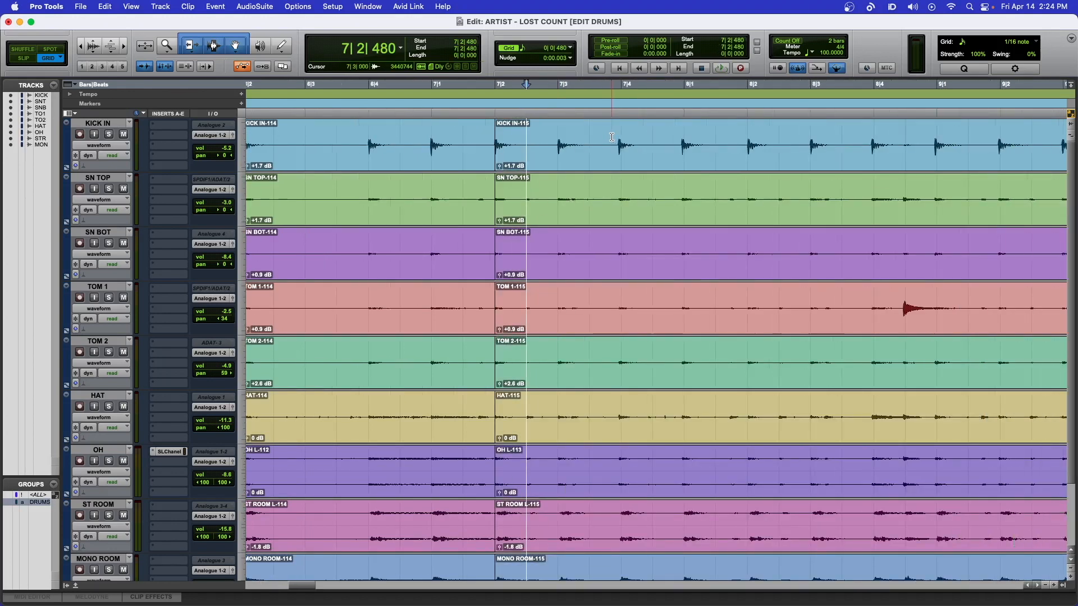
click(559, 133)
key(Tab)
key(Tab)
key(Tab)
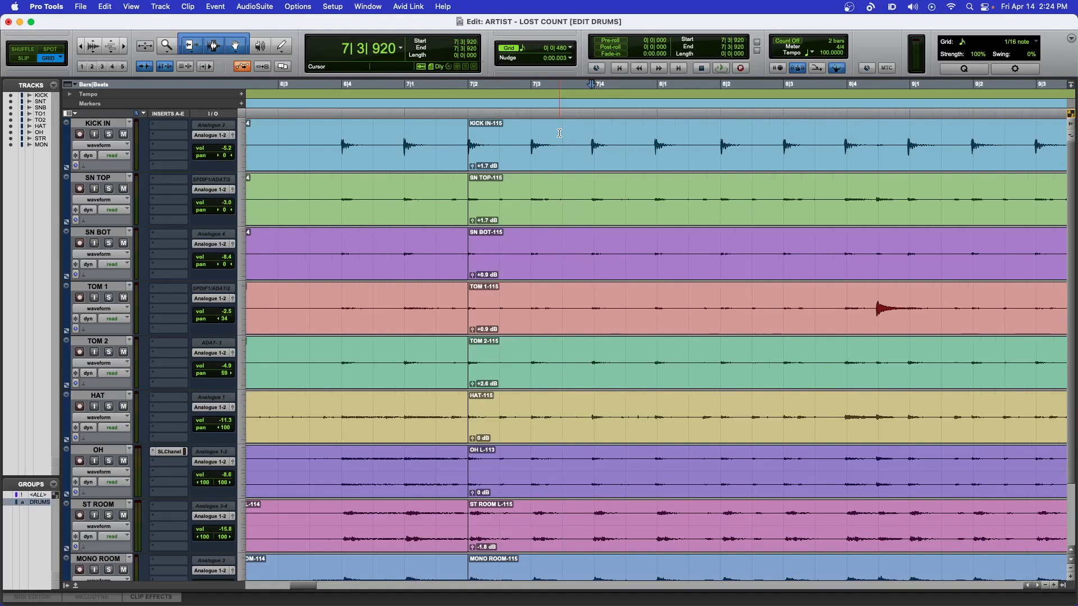
key(super+e)
click(630, 164)
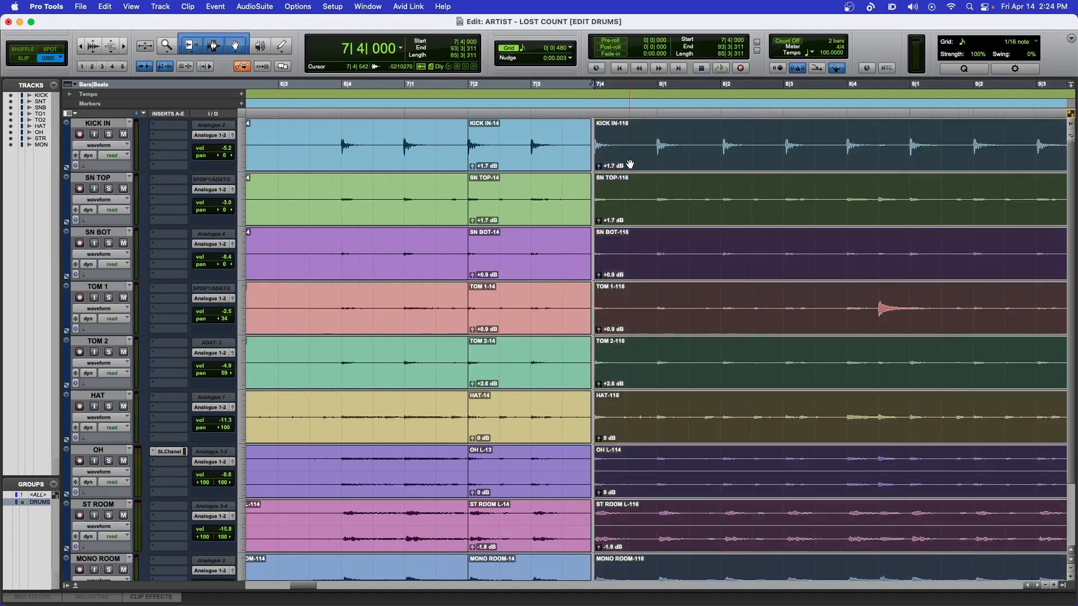
- Separate the grouped drum clips at the kick transient at 8|2|044 and snap everything after the cut to 8|2|000
scroll(630, 164, right, 2)
click(627, 151)
scroll(627, 150, right, 6)
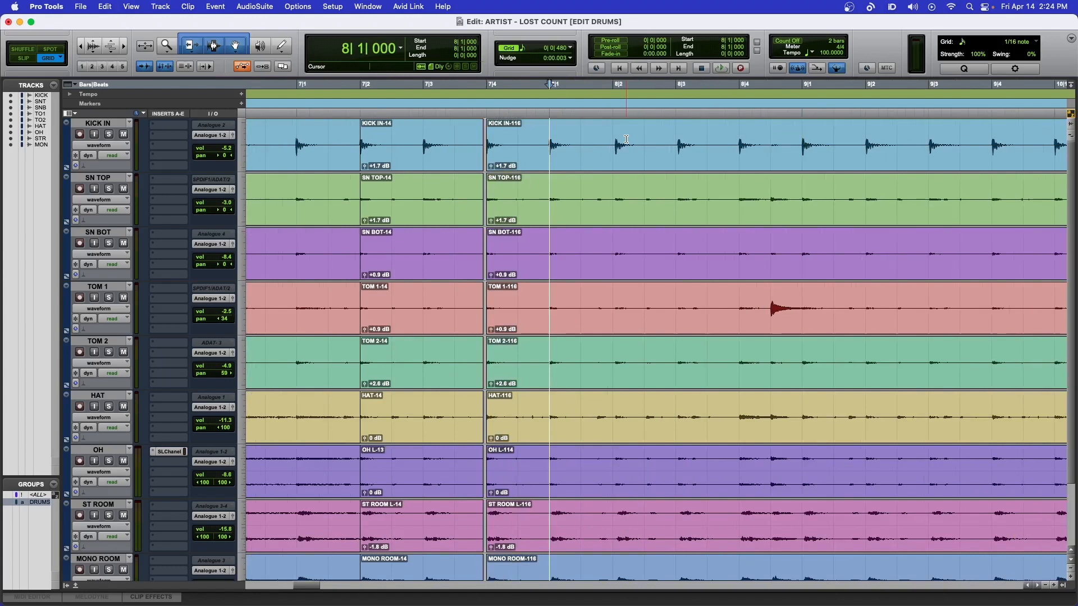
click(610, 140)
key(super+e)
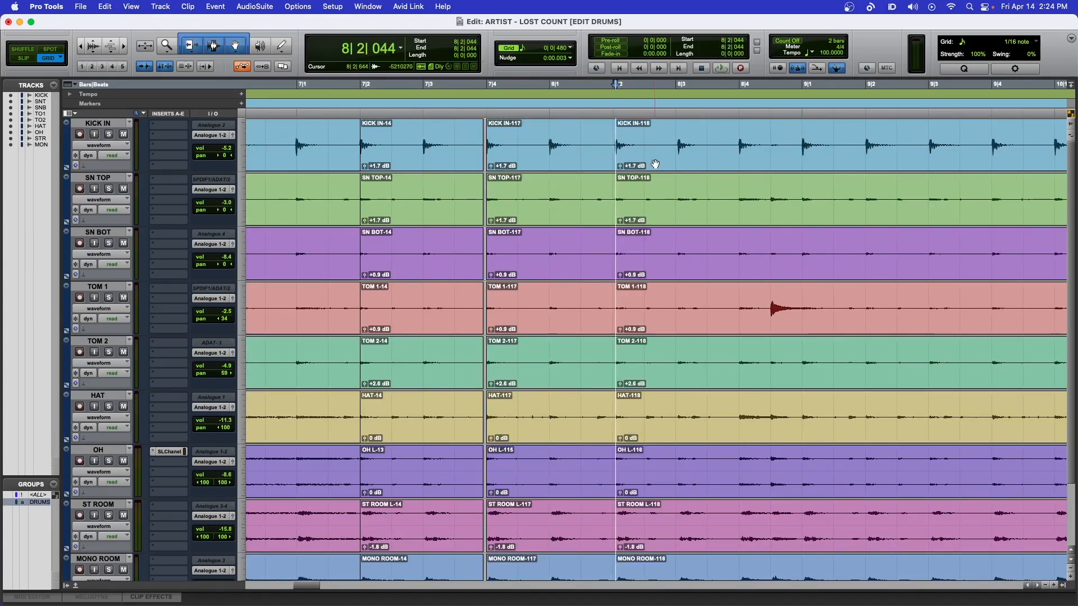
click(639, 163)
- Separate the grouped drum clips at the kick transient at 8|3|923 and snap everything after the cut to 8|4|000
scroll(649, 164, right, 4)
click(589, 140)
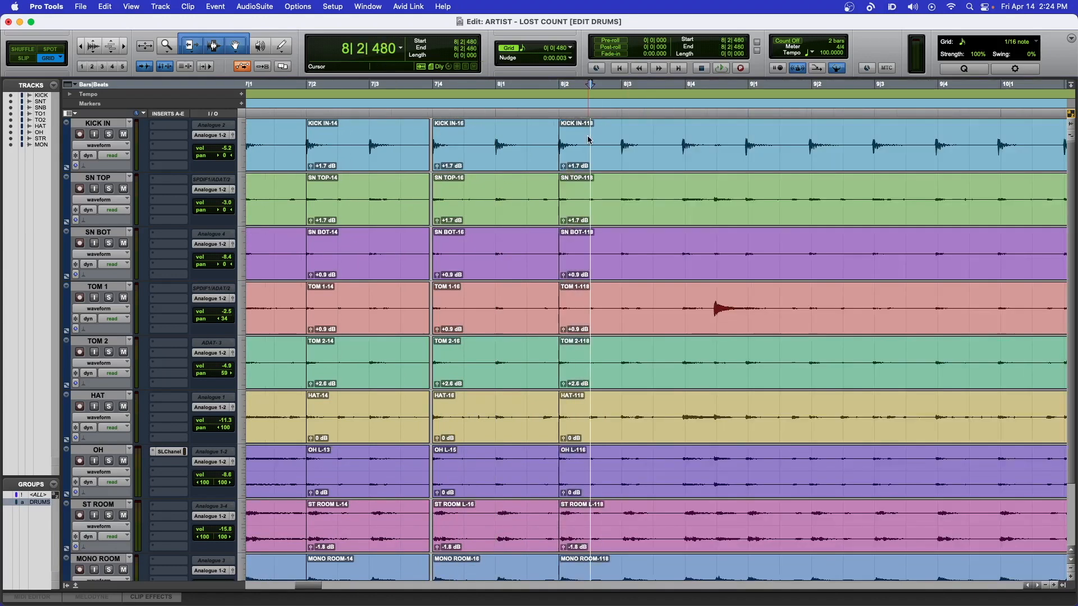
scroll(606, 138, right, 4)
click(609, 137)
key(Tab)
key(Tab)
key(Tab)
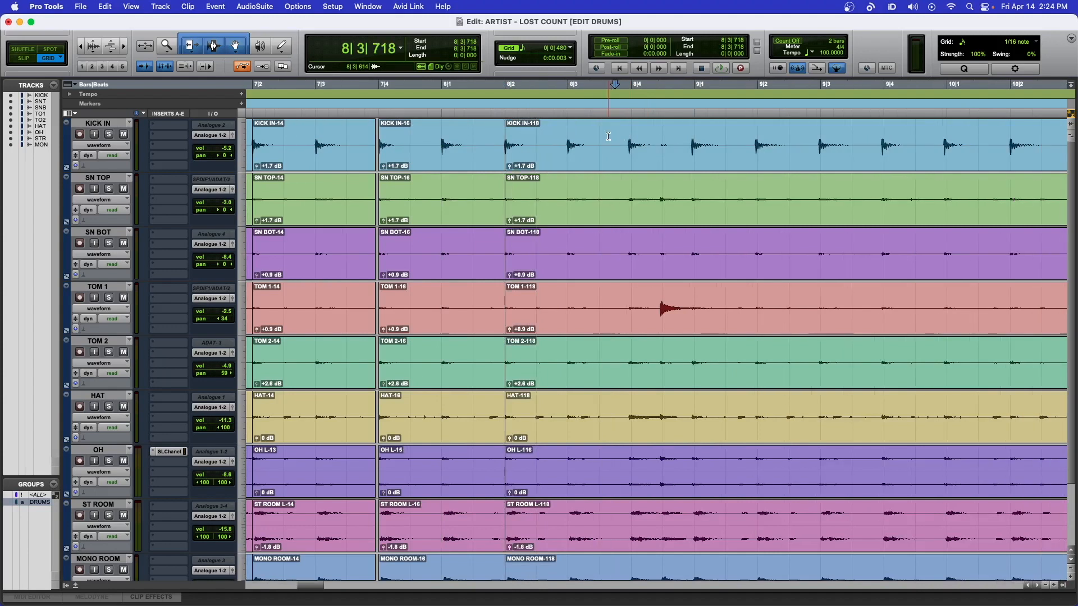
key(Tab)
key(b)
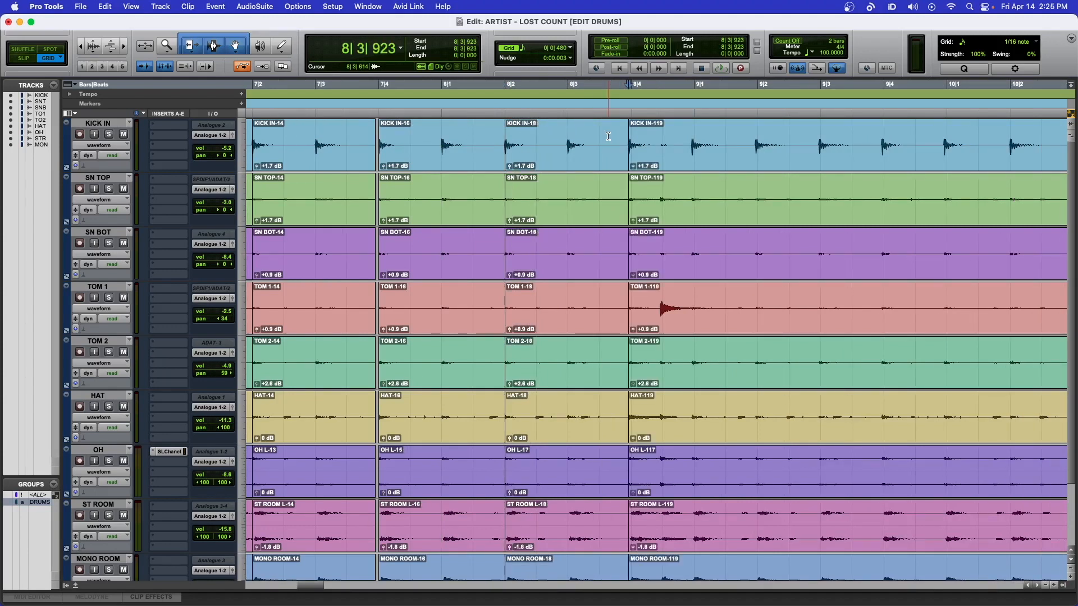
click(667, 164)
drag(666, 165, 666, 164)
- Check the Tom 1 hit at 8|4|480 and play back the edited drums from 3|2|000 through bar 9
scroll(666, 164, right, 2)
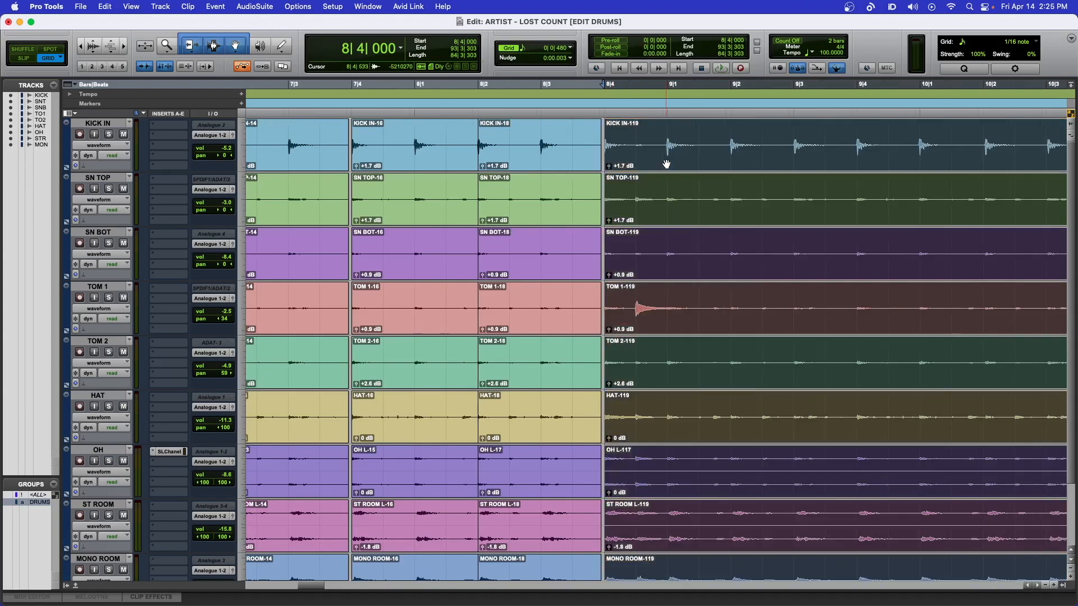
click(636, 292)
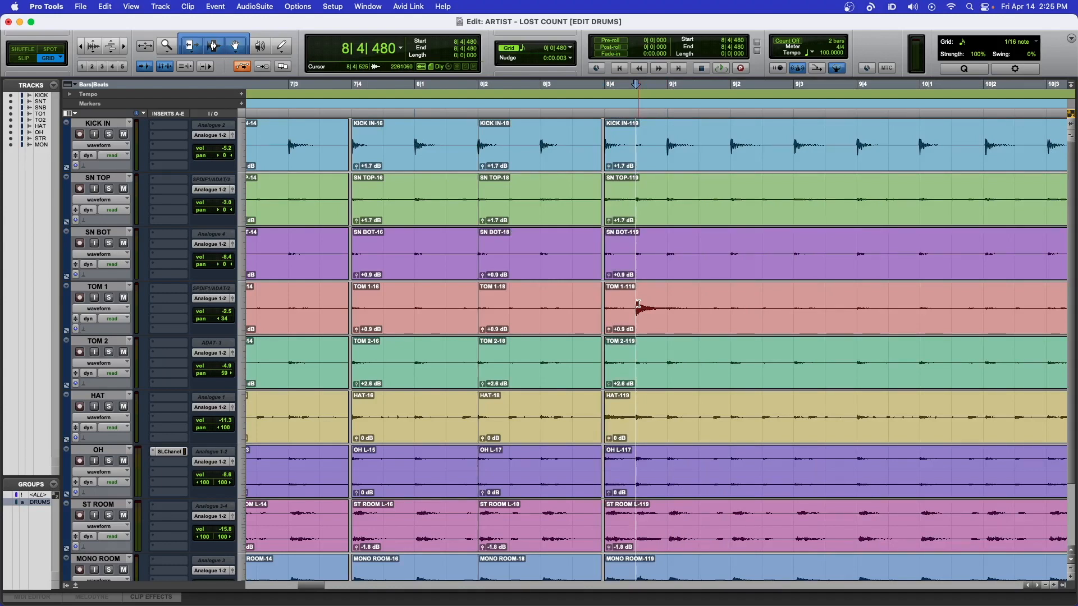
scroll(639, 304, left, 15)
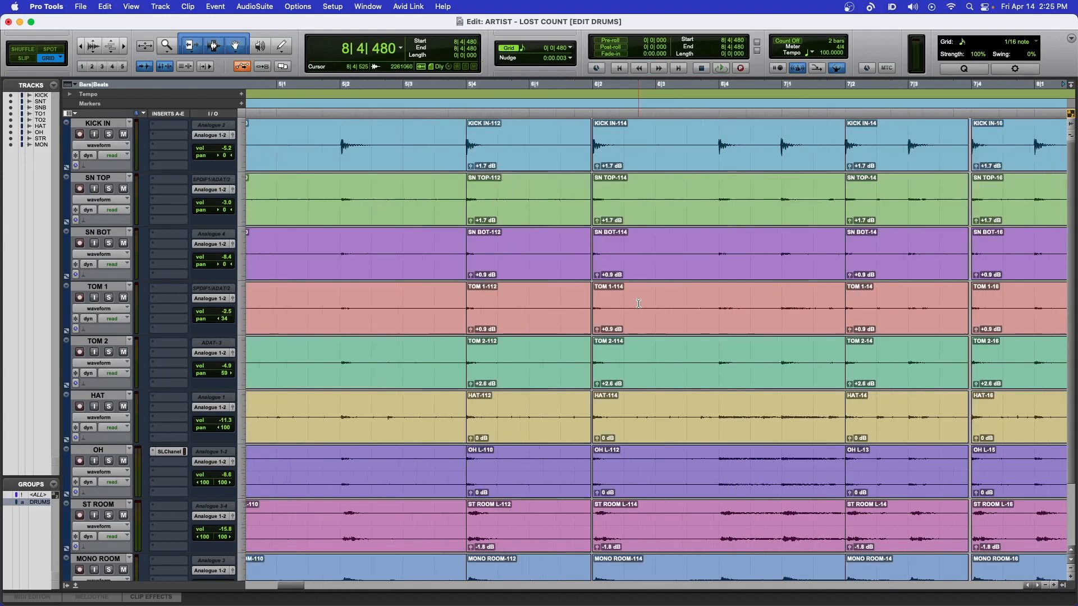
scroll(639, 304, left, 10)
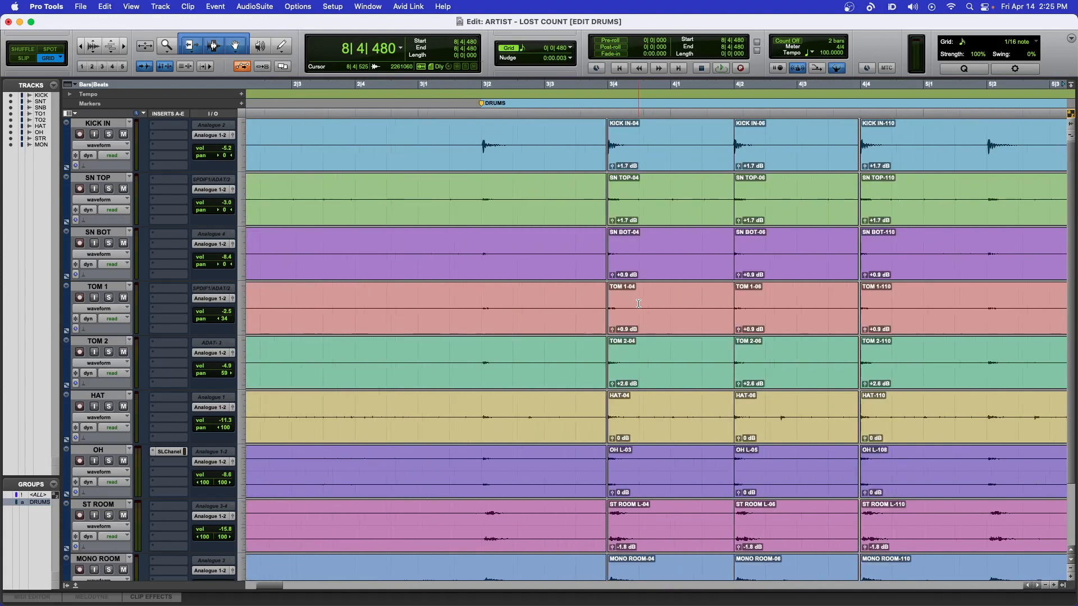
click(482, 154)
key(space)
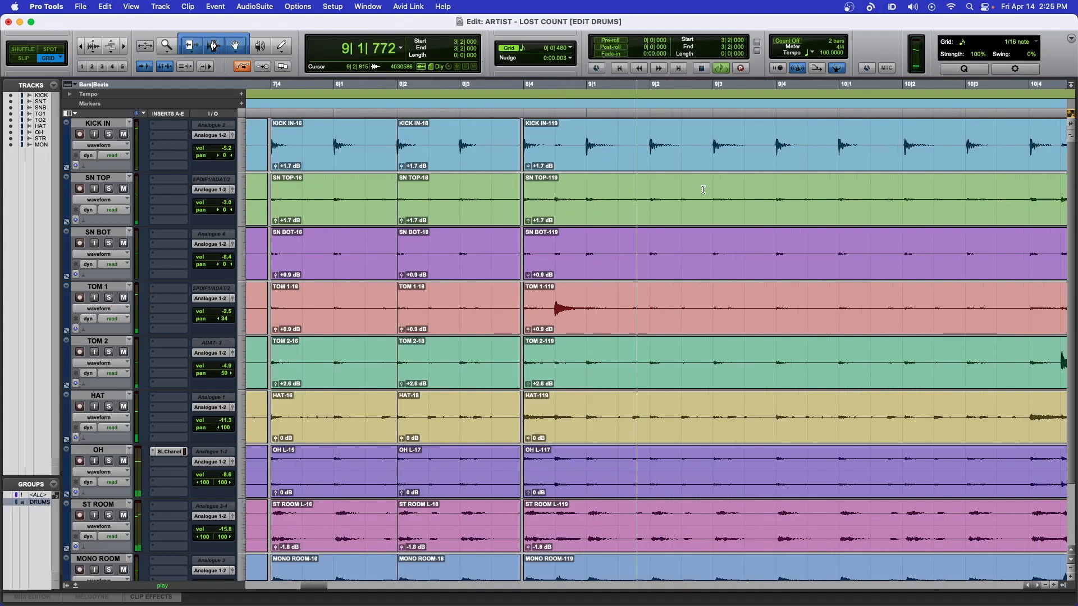
key(space)
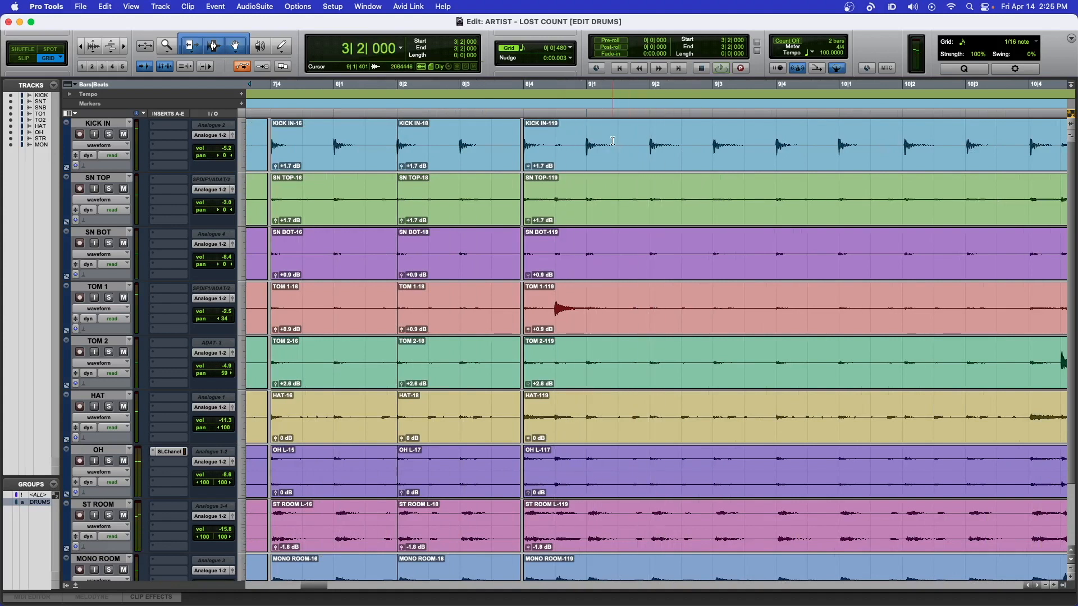
- Separate the grouped drum clips at the kick transient at 10|2|037 and snap everything after the cut to 10|2|000
scroll(613, 141, right, 2)
scroll(633, 140, right, 7)
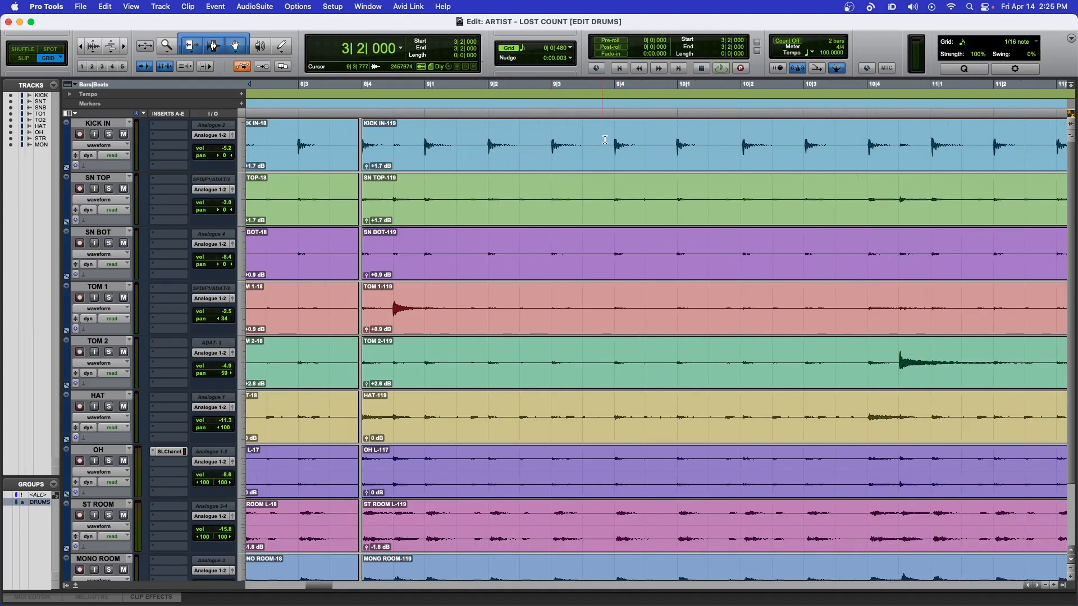
click(662, 136)
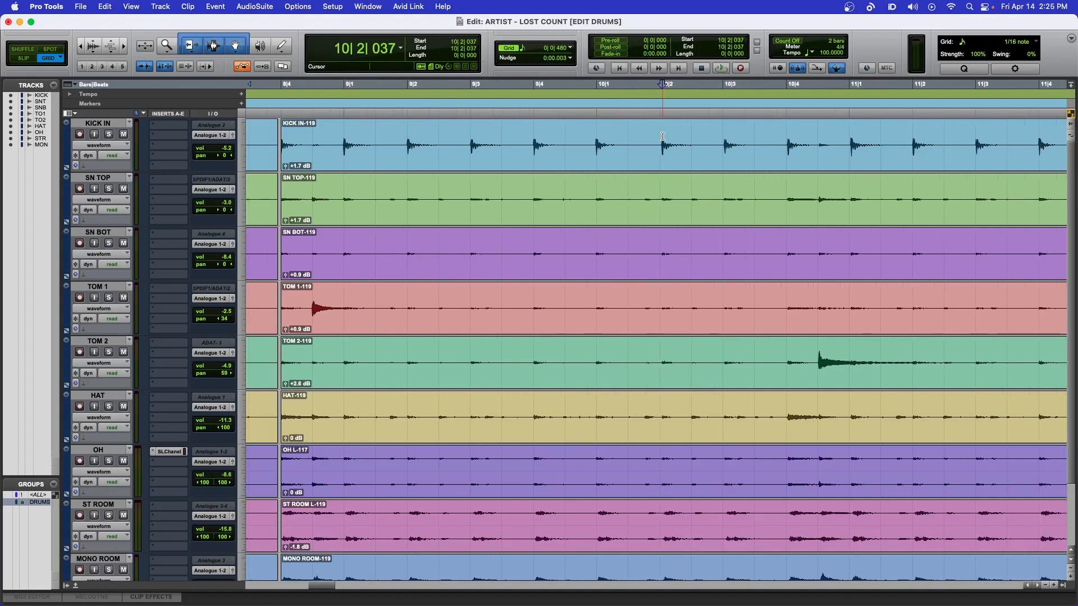
key(b)
drag(690, 168, 686, 168)
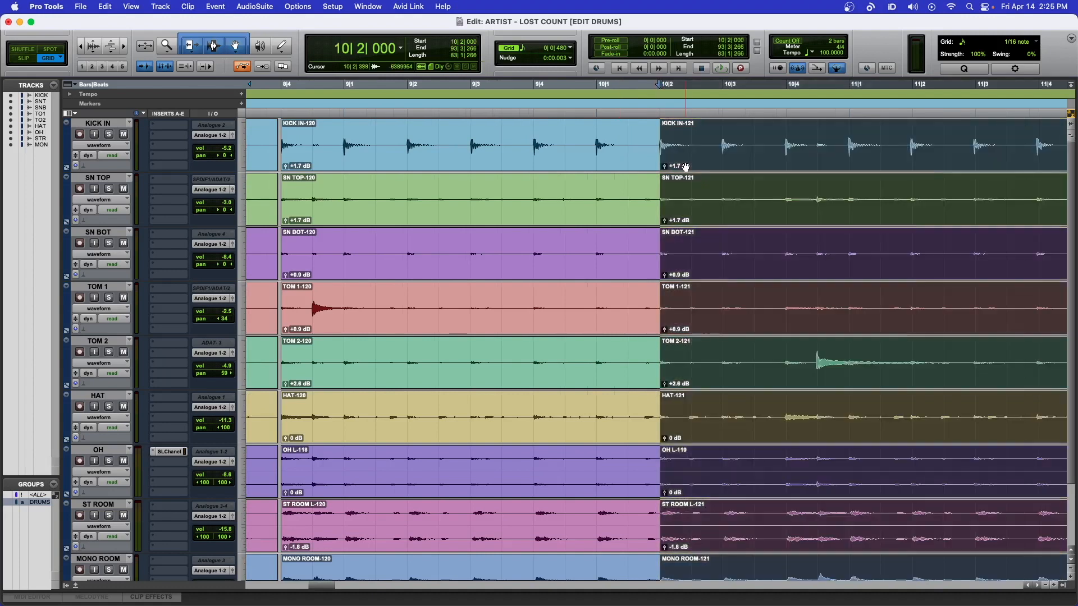
- Separate the grouped drum clips at the Tom 2 transient at 10|4|466 and snap everything after the cut to 10|4|480
scroll(685, 168, right, 3)
click(608, 138)
scroll(613, 138, right, 3)
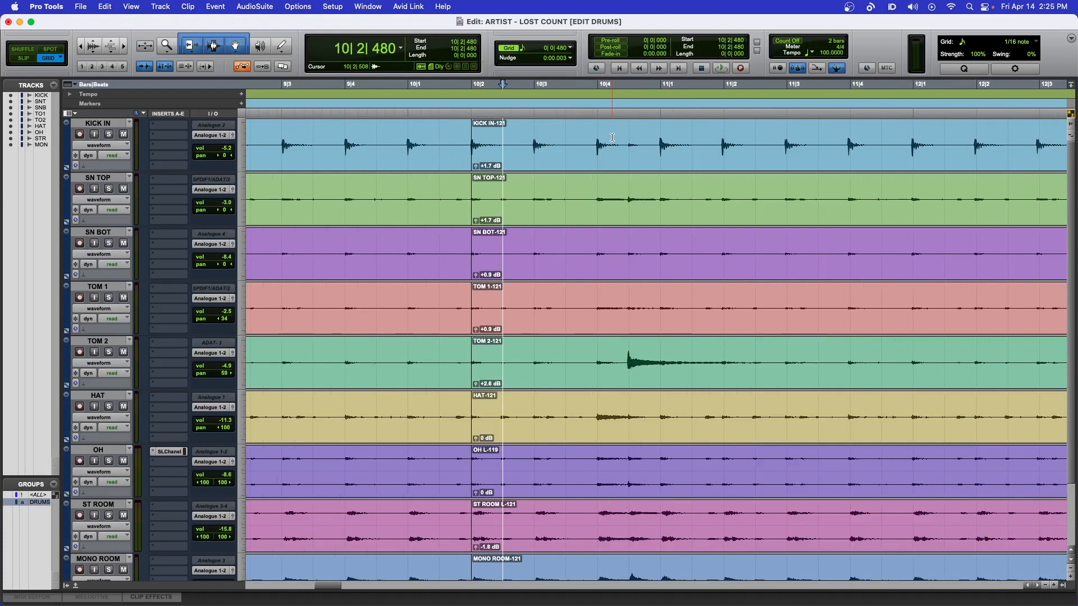
click(600, 353)
key(Tab)
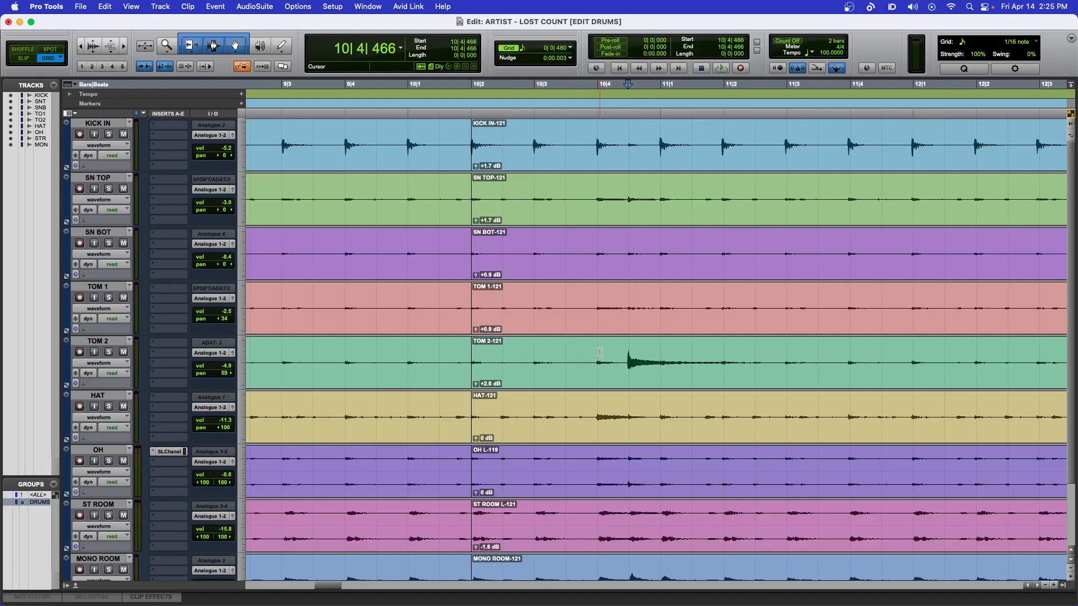
key(super+e)
click(691, 381)
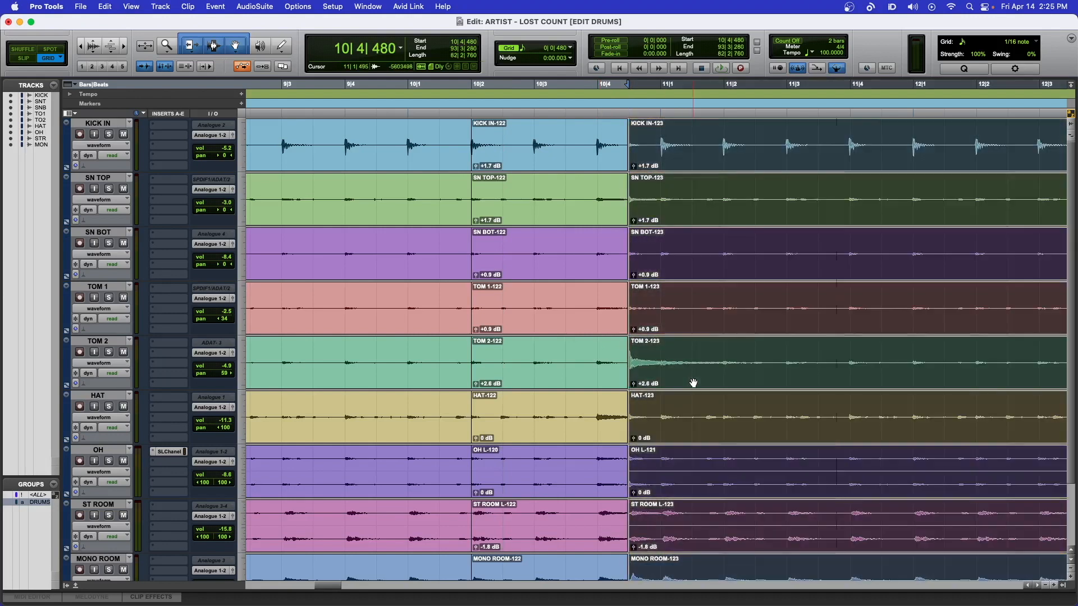
- Separate the grouped drum clips at the kick transient beside bar 11 beat 2 and snap everything after the cut to 11|2|000
click(606, 140)
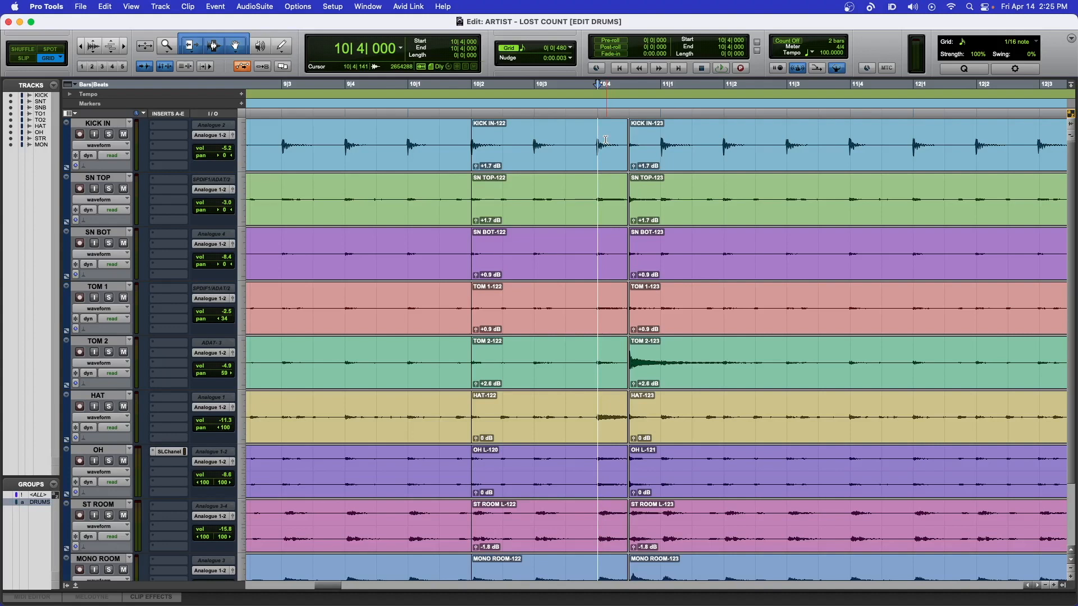
scroll(605, 140, right, 3)
click(587, 138)
key(Tab)
key(Tab)
key(Tab)
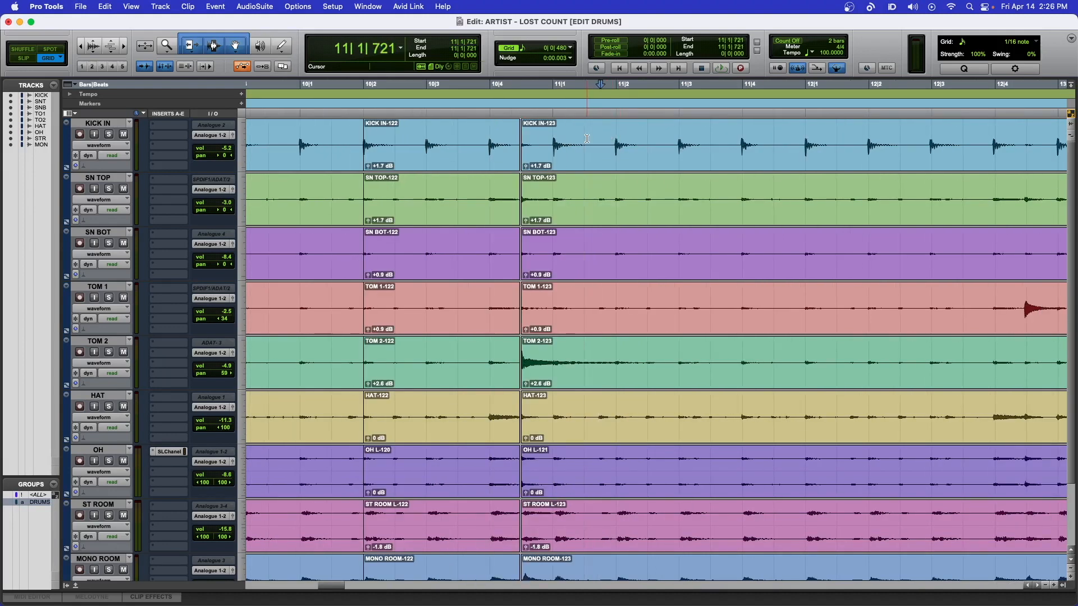
key(Tab)
key(b)
click(646, 162)
drag(645, 162, 651, 162)
- Separate the grouped drum clips at the kick transient at 12|2|942 and snap everything after the cut to 12|3|000
scroll(658, 163, right, 2)
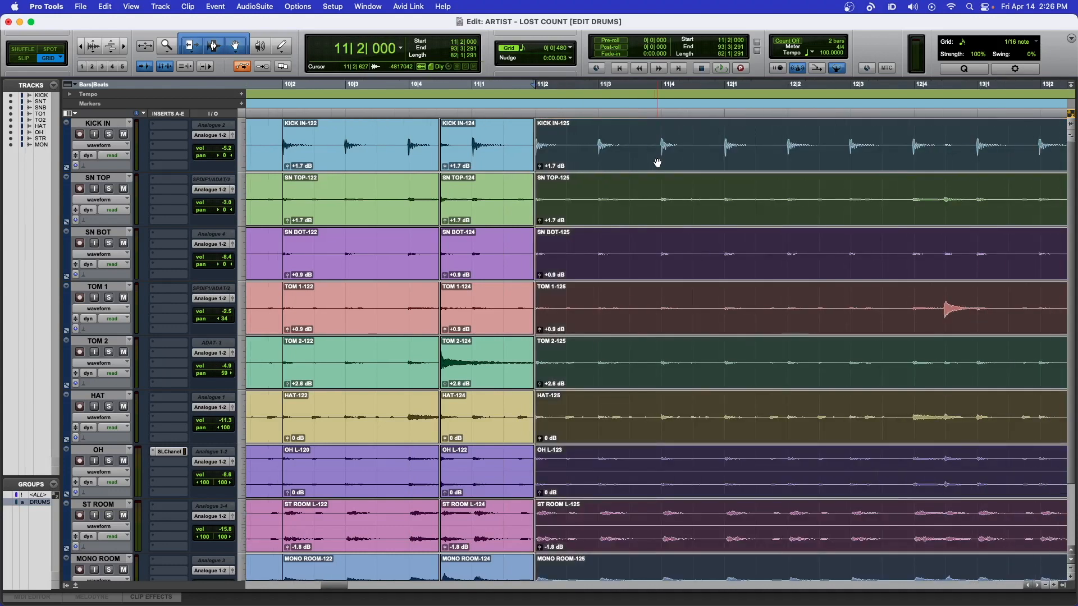
click(621, 144)
scroll(611, 146, right, 4)
scroll(610, 150, right, 2)
click(607, 140)
key(super+e)
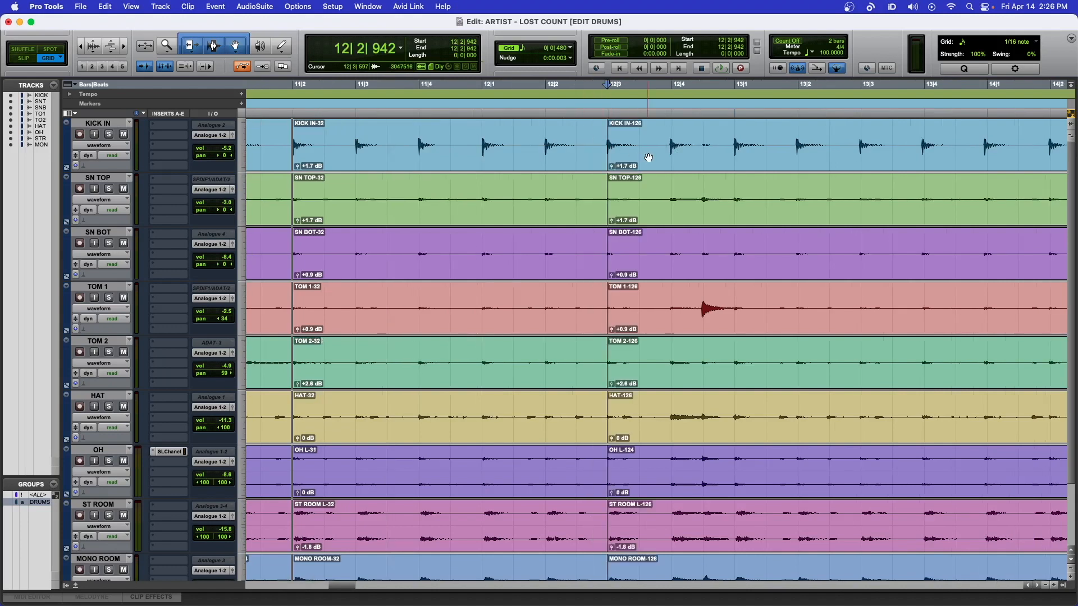
drag(648, 158, 656, 157)
- Separate the grouped drum clips at the kick transient at 13|3|946 and snap everything after the cut to 13|4|000
scroll(653, 156, right, 2)
click(627, 285)
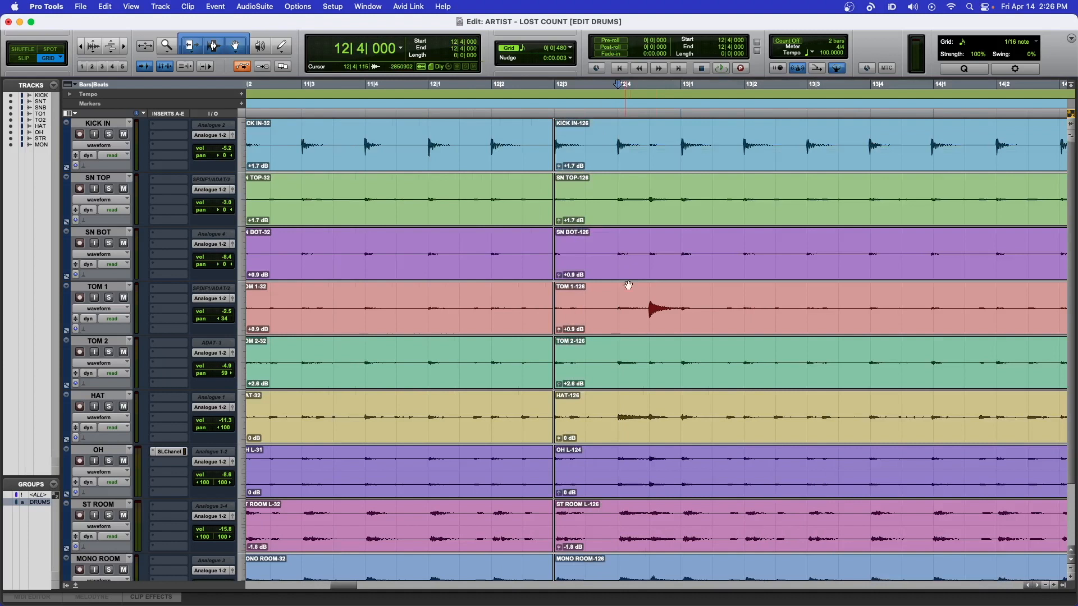
click(648, 280)
scroll(648, 280, right, 2)
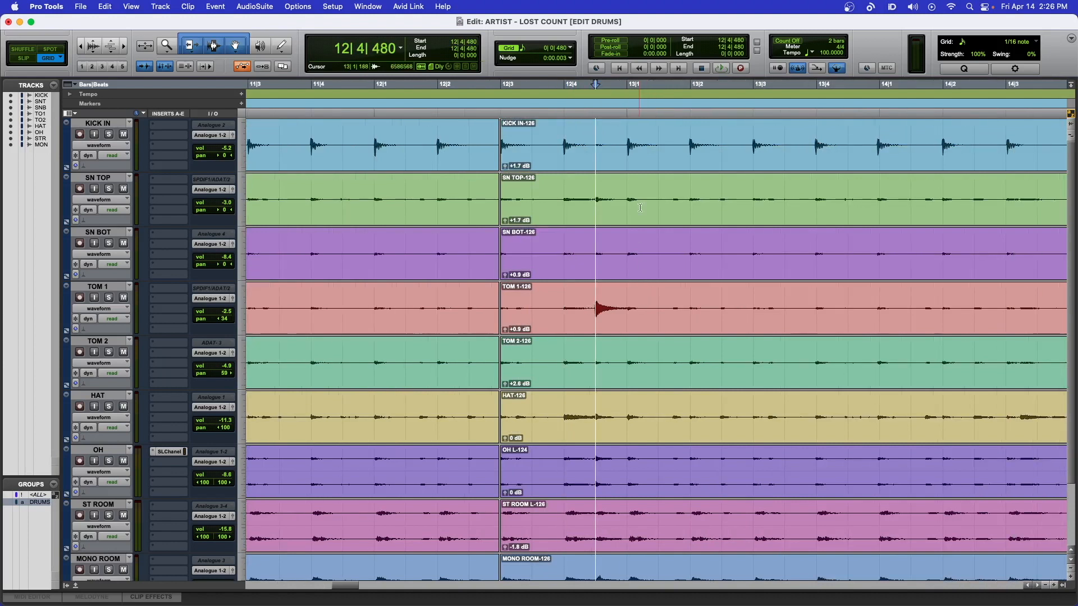
scroll(632, 139, right, 6)
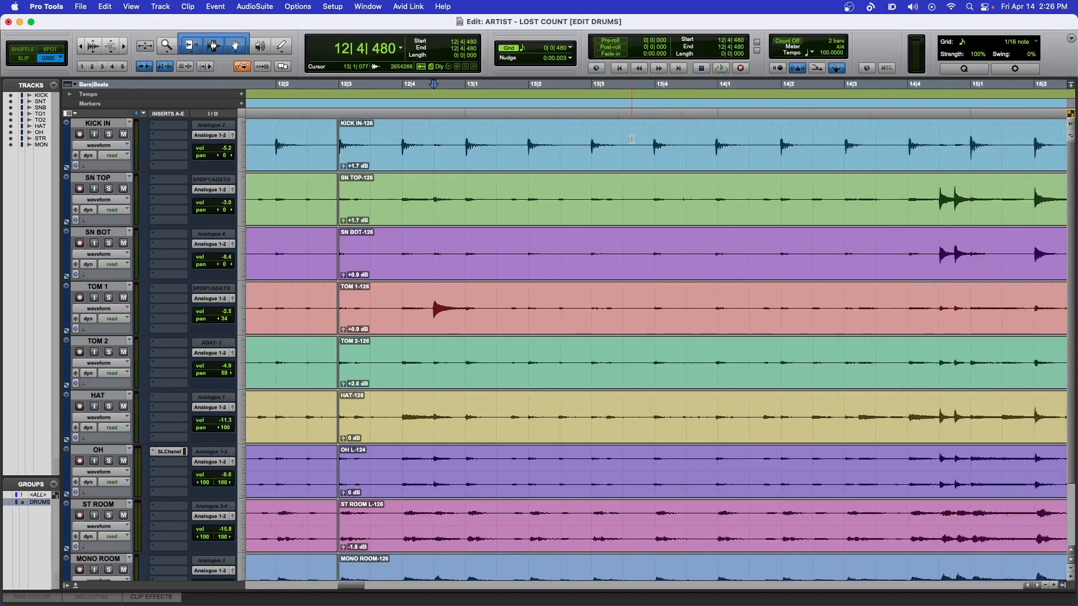
scroll(634, 138, right, 1)
click(603, 134)
key(Tab)
key(Tab)
key(Tab)
key(Tab)
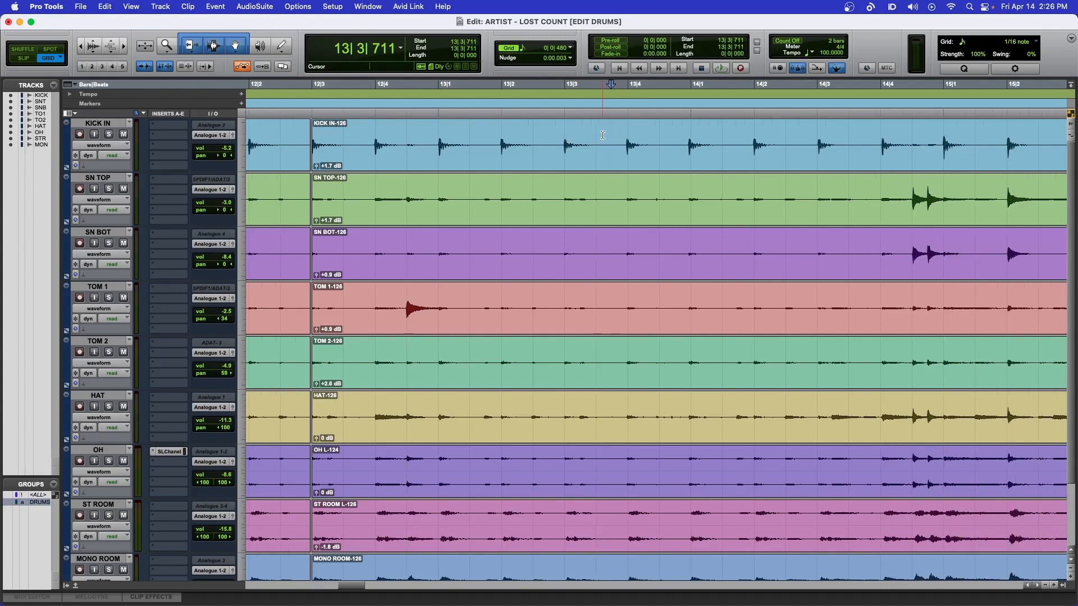
key(super+e)
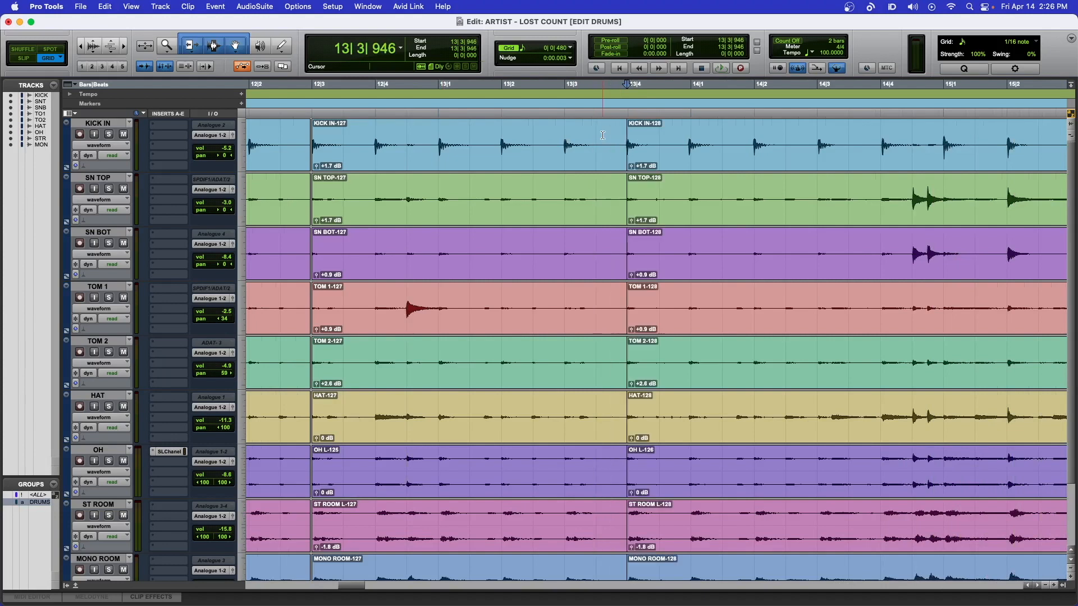
click(662, 163)
- Separate the grouped drum clips at the kick transient at 14|3|021 and snap everything after the cut to 14|3|000
scroll(591, 140, right, 3)
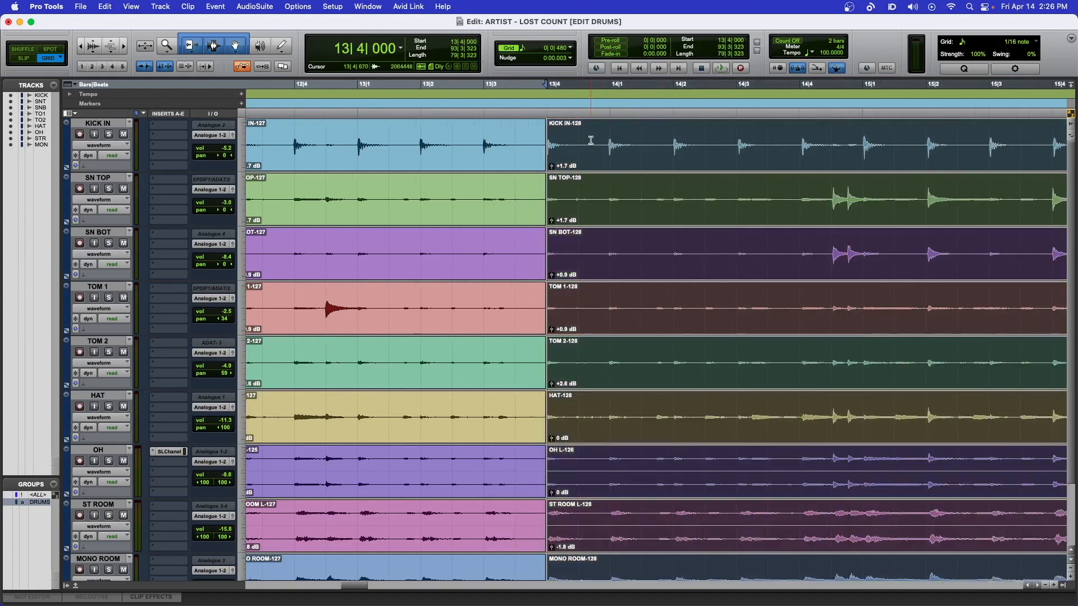
click(583, 138)
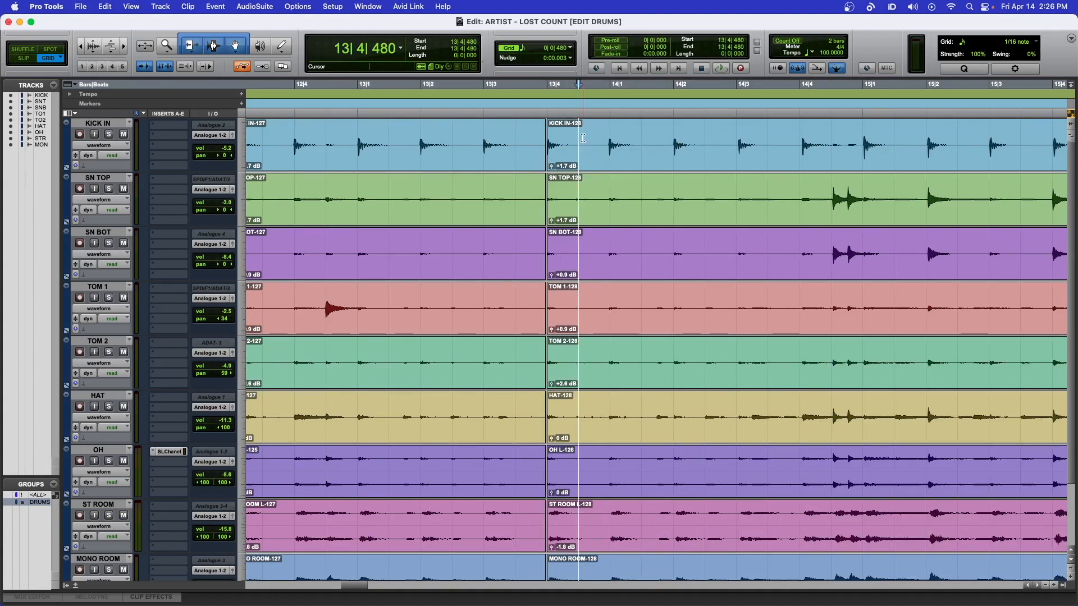
scroll(583, 138, right, 1)
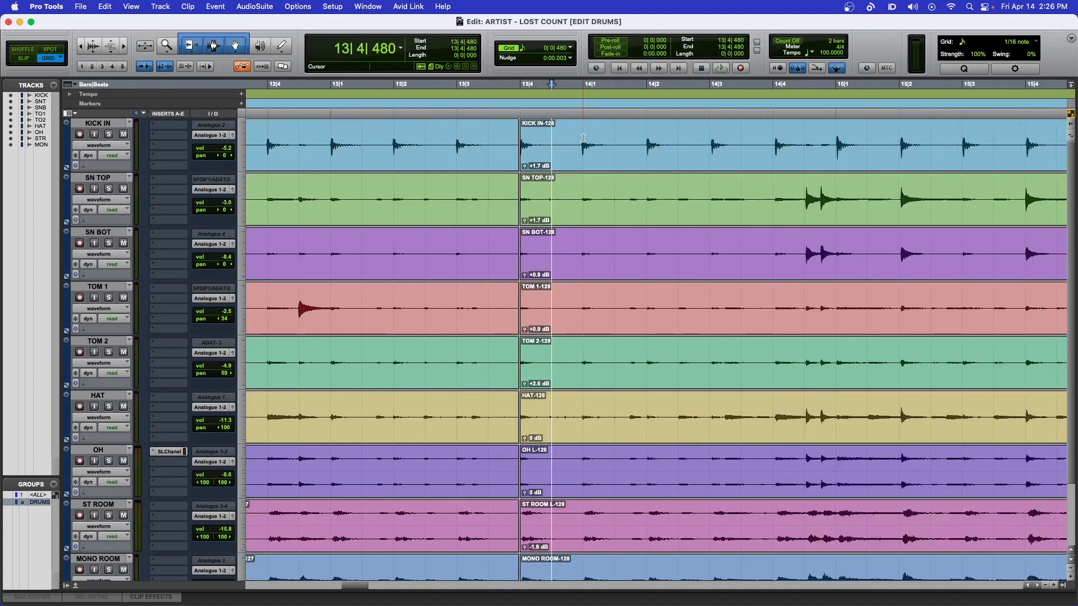
scroll(582, 138, right, 1)
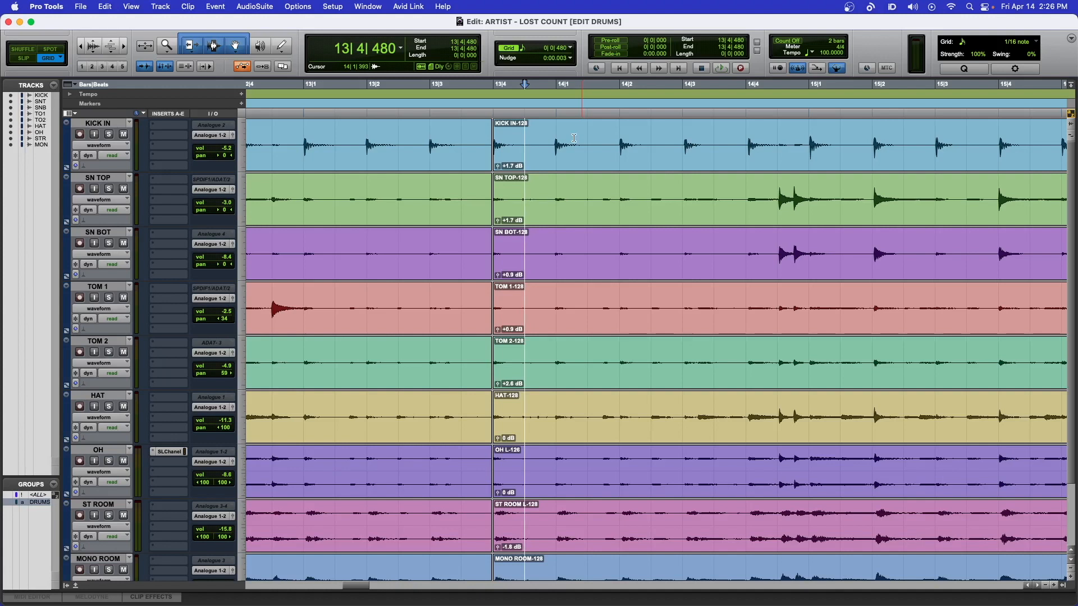
scroll(583, 138, right, 1)
scroll(579, 139, right, 1)
click(573, 137)
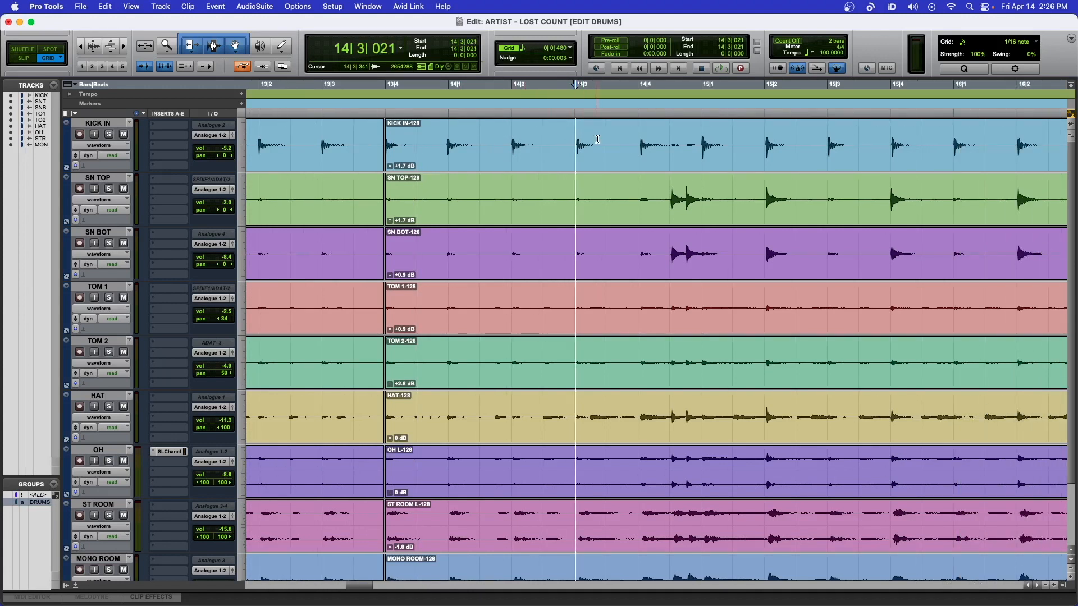
key(super+e)
click(605, 162)
- Check the kick and snare hits around 14|4|000 against the grid and play back the drums from 14|2|480
scroll(605, 161, right, 1)
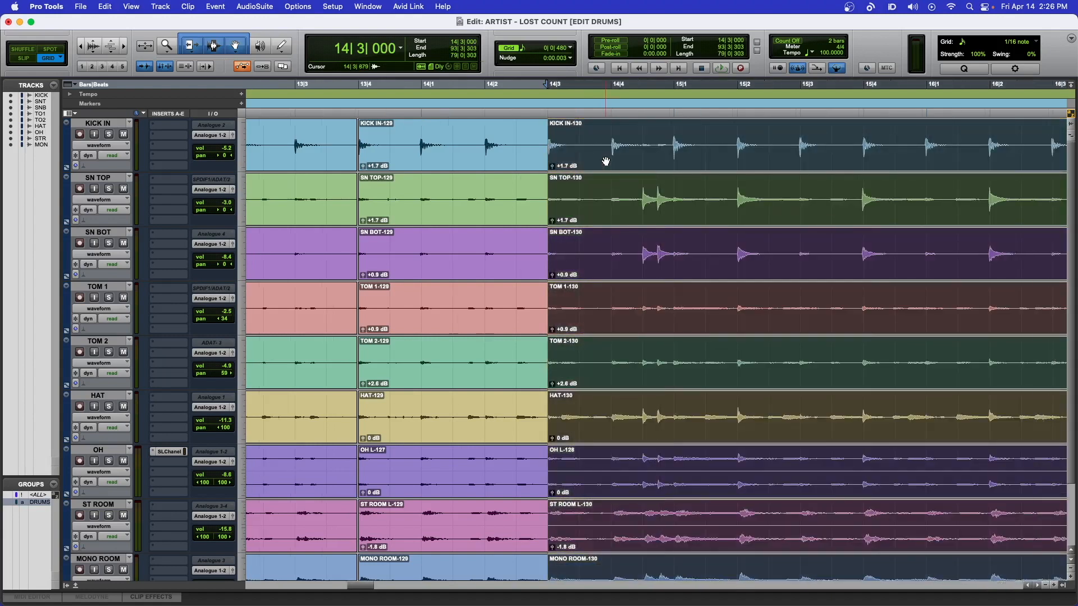
click(598, 193)
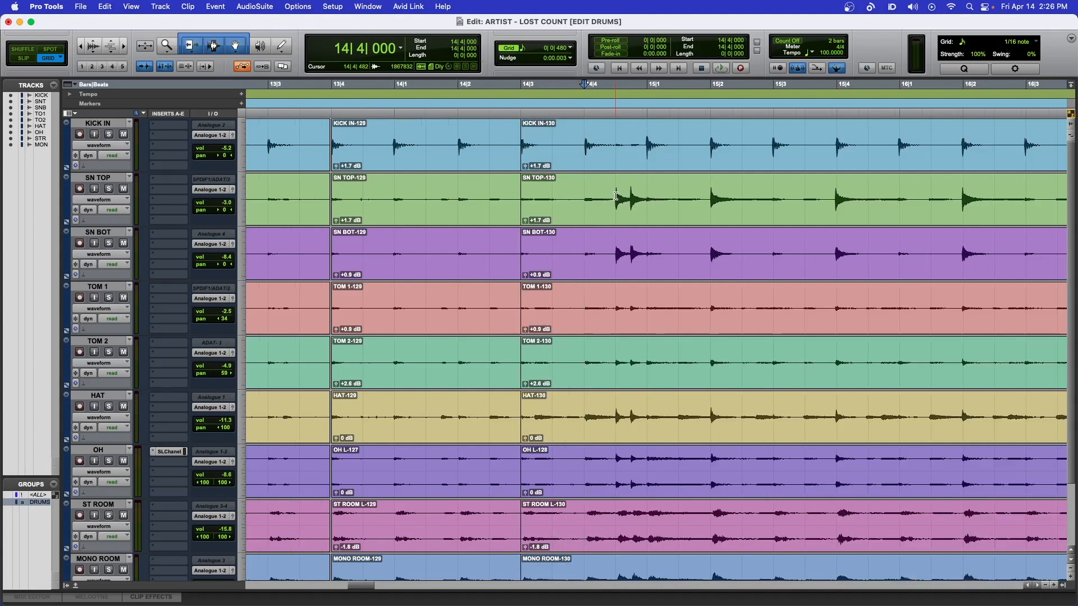
scroll(616, 195, right, 1)
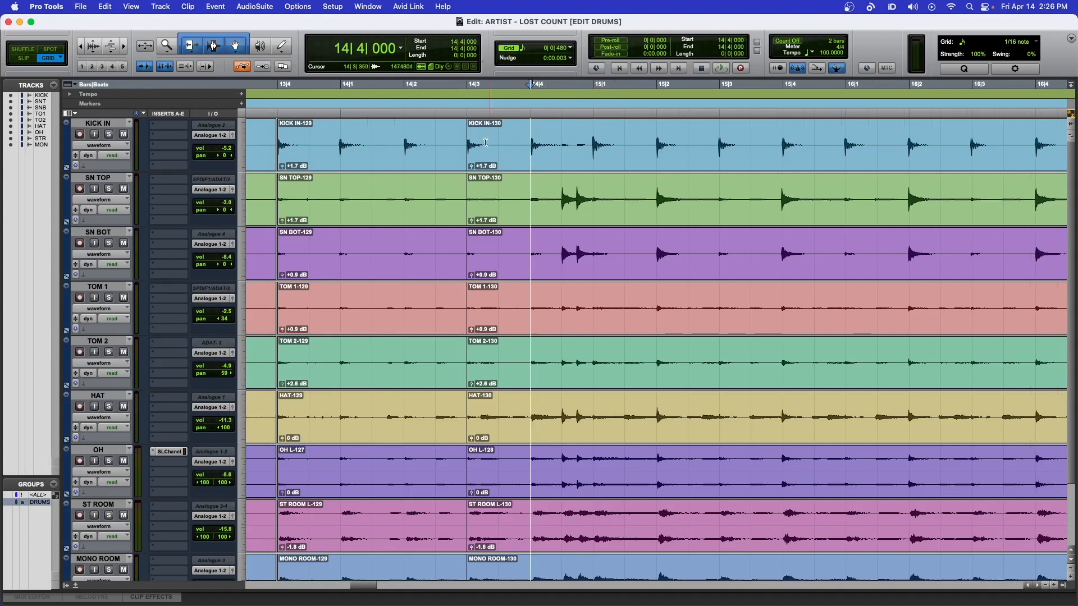
click(438, 138)
key(space)
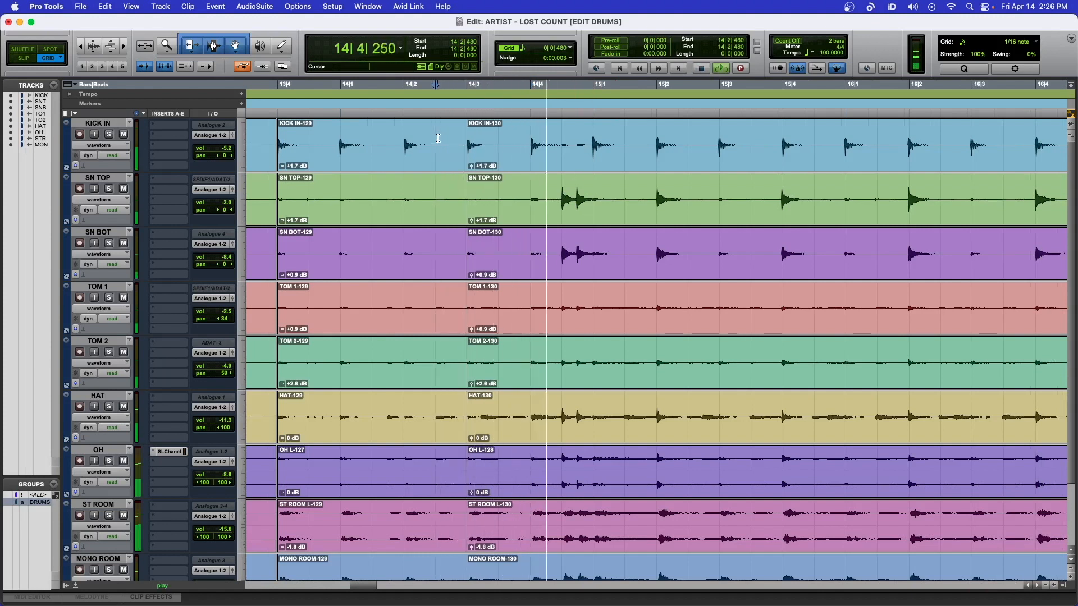
key(space)
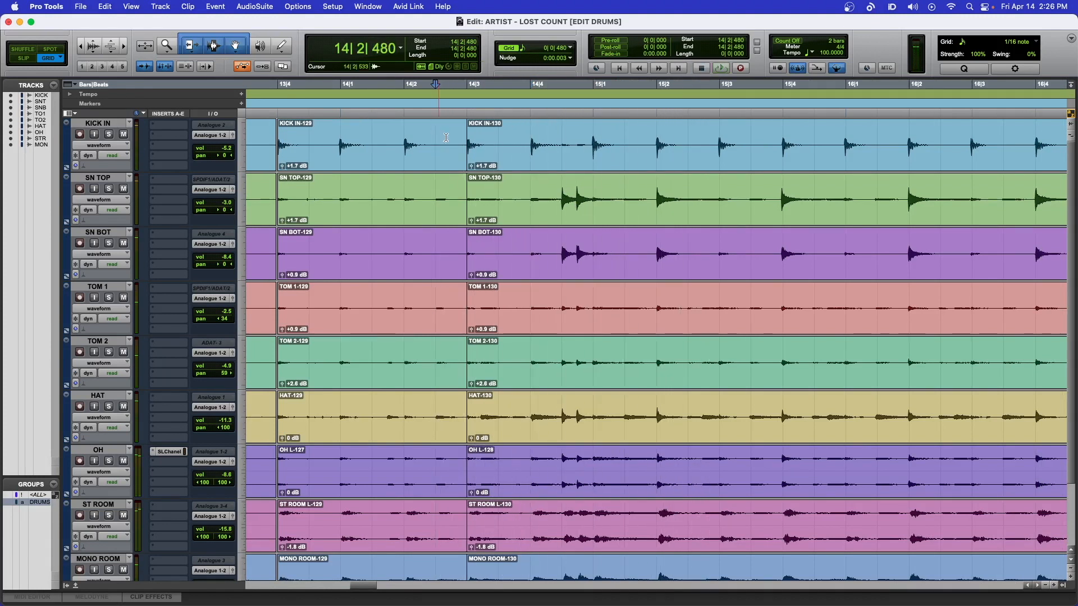
- Examine the onset of the simultaneous kick and snare hit at 15|2|000 close up against the grid line
scroll(456, 136, right, 5)
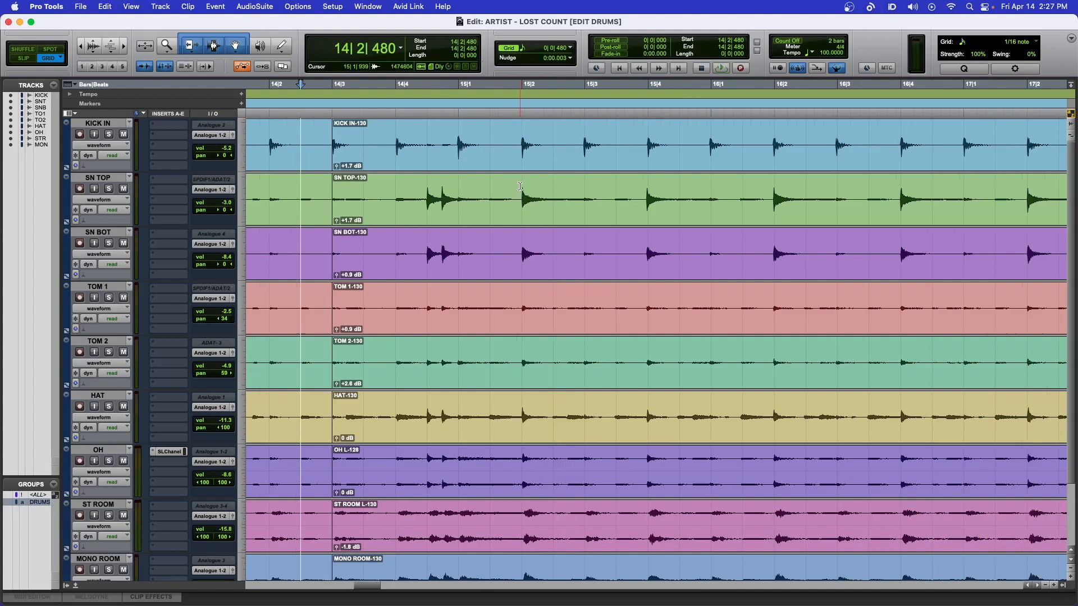
click(520, 133)
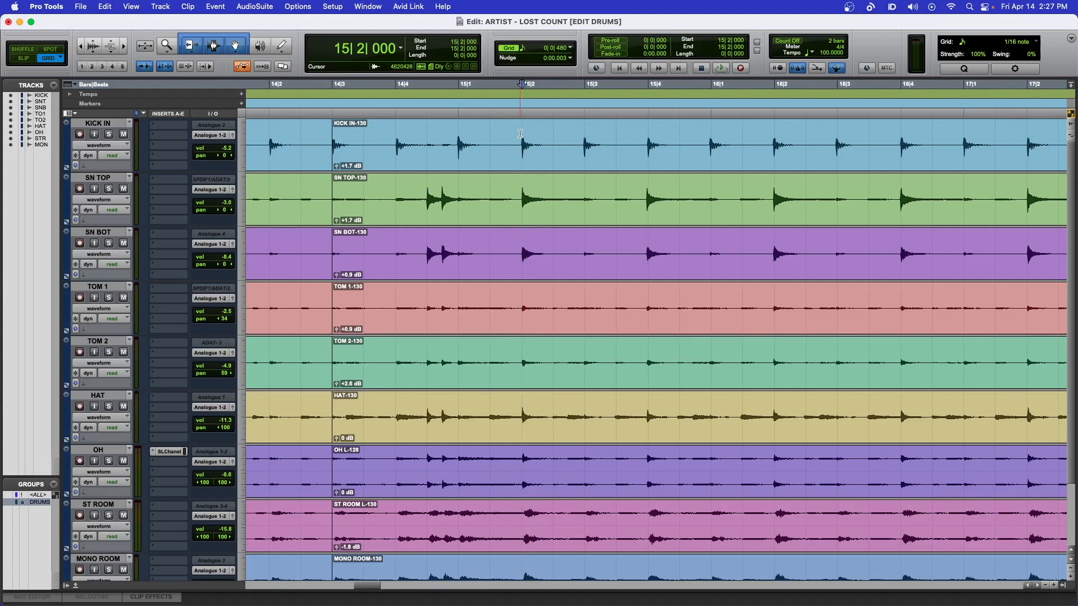
key(super+bracketright)
key(super+bracketright)
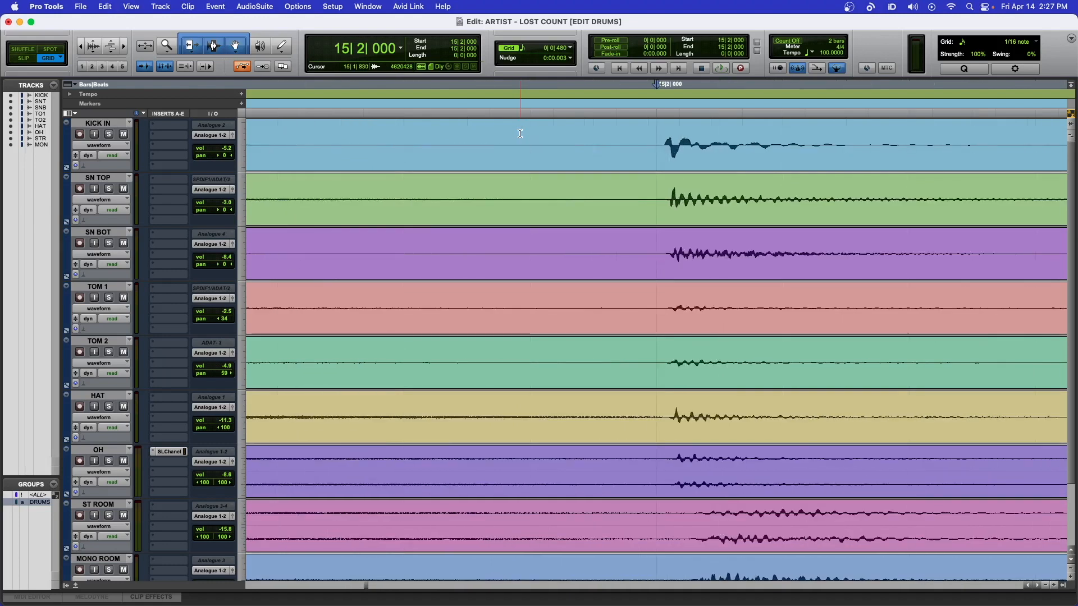
key(super+bracketright)
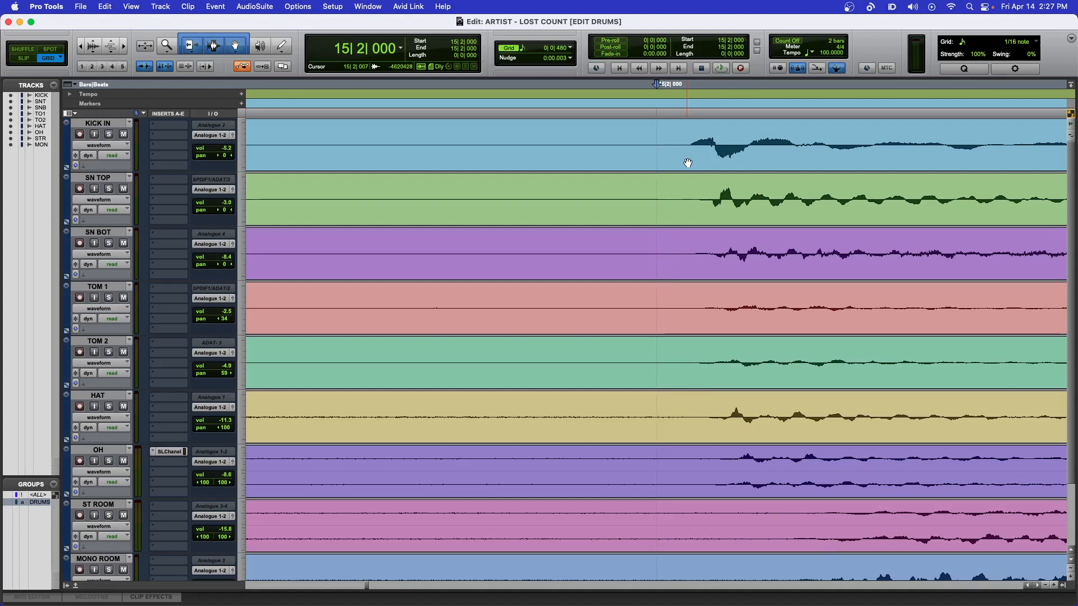
- Separate the grouped drum clips at the kick onset at 15|2|008
click(690, 141)
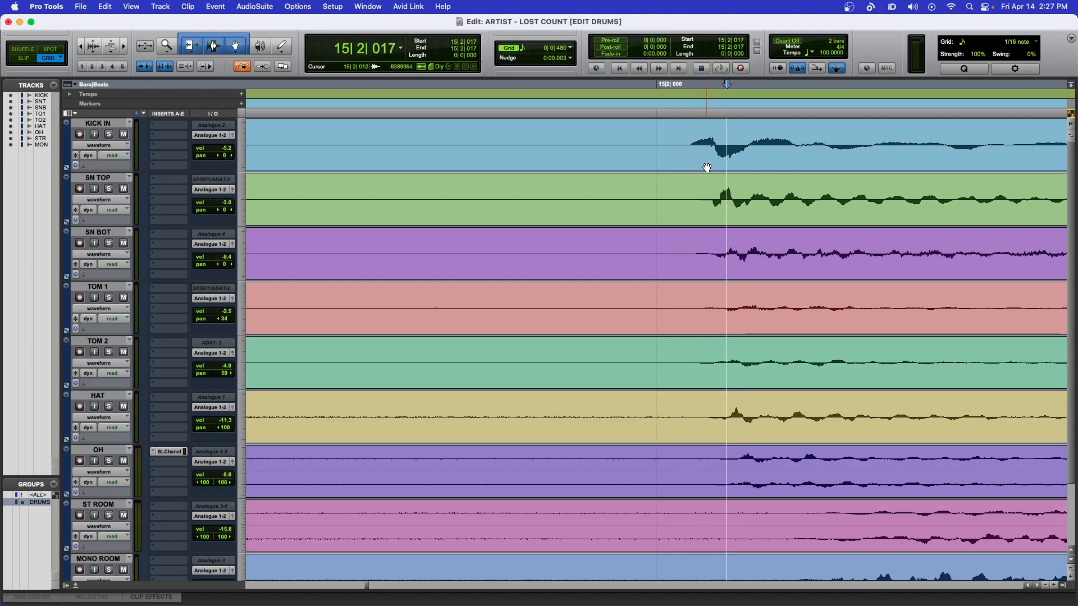
click(691, 137)
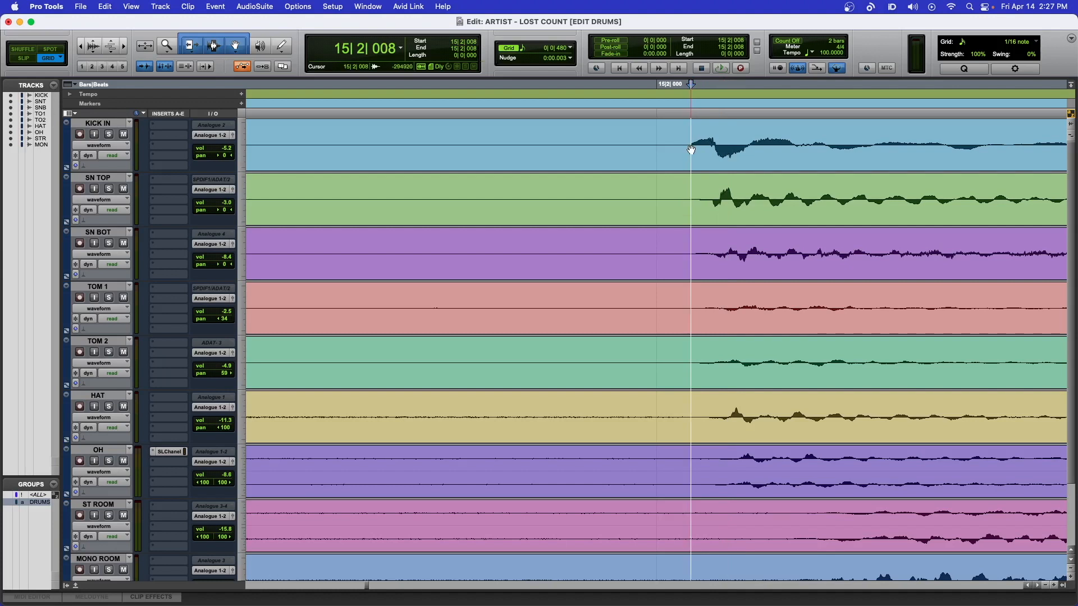
key(super+e)
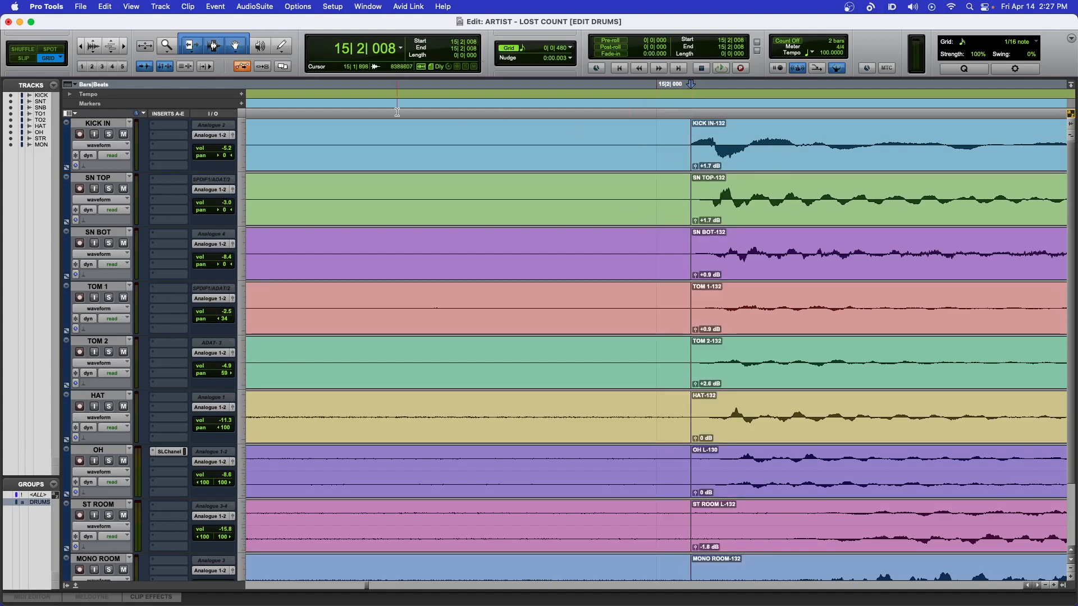
- In Slip mode, select the span from the kick onset to the snare top onset near 15|2|008 to compare their timing
click(23, 58)
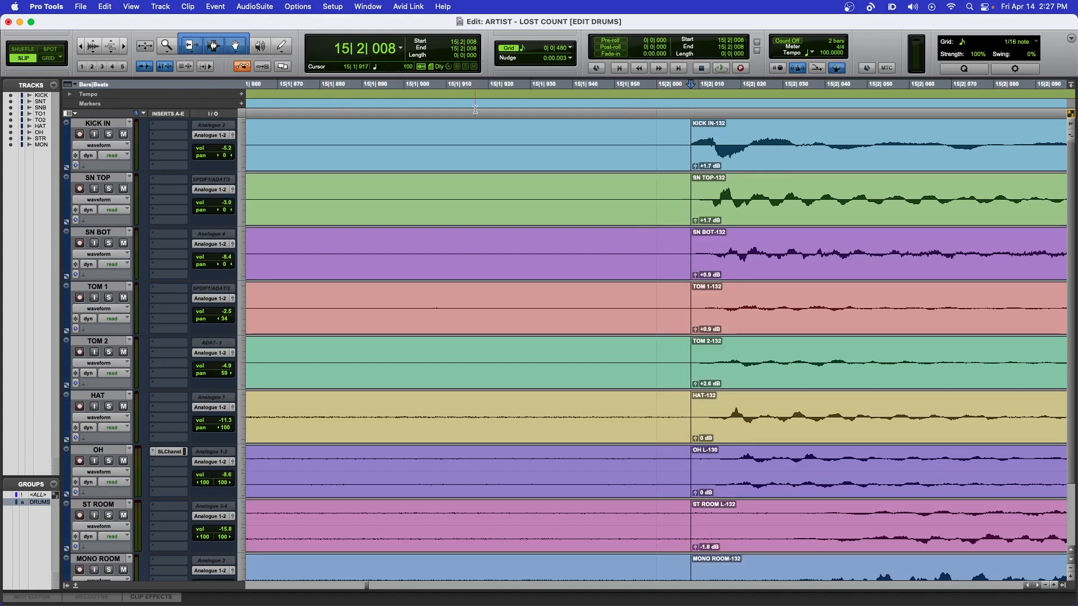
key(super+bracketright)
key(super+bracketright)
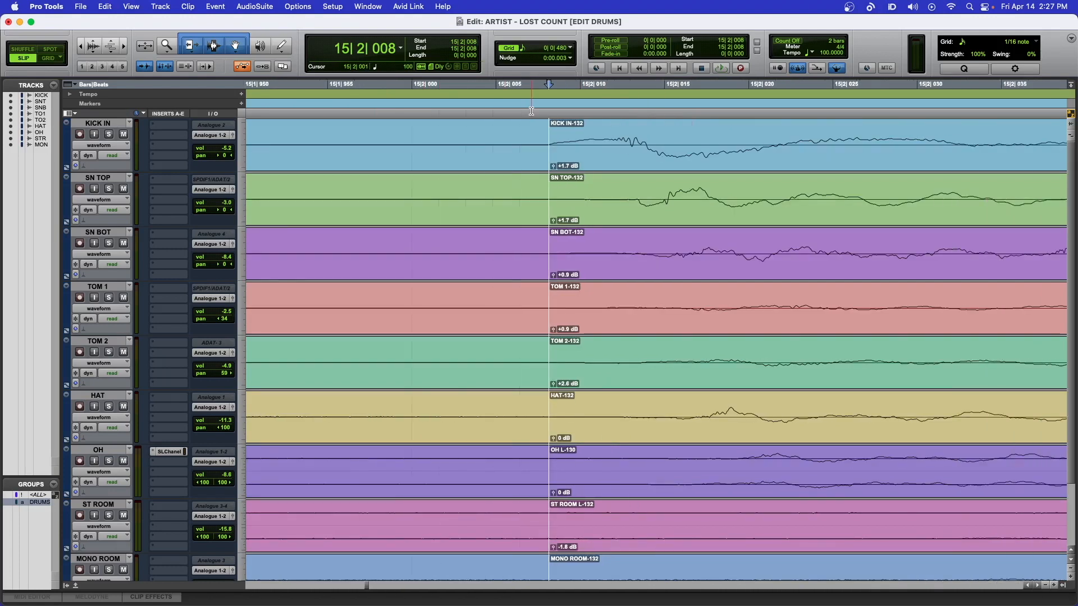
drag(638, 180, 549, 187)
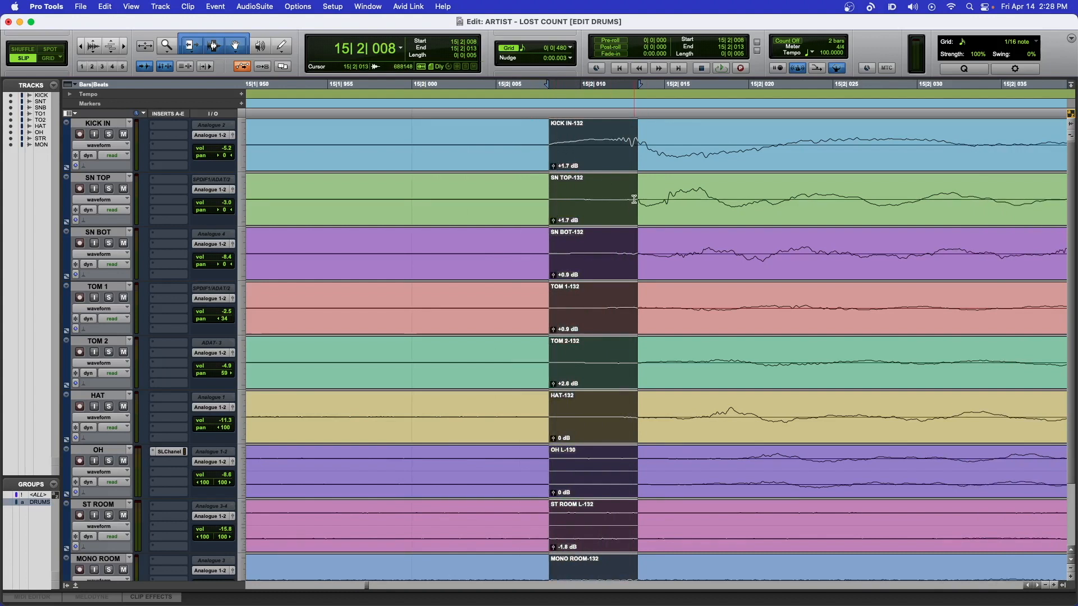
click(497, 137)
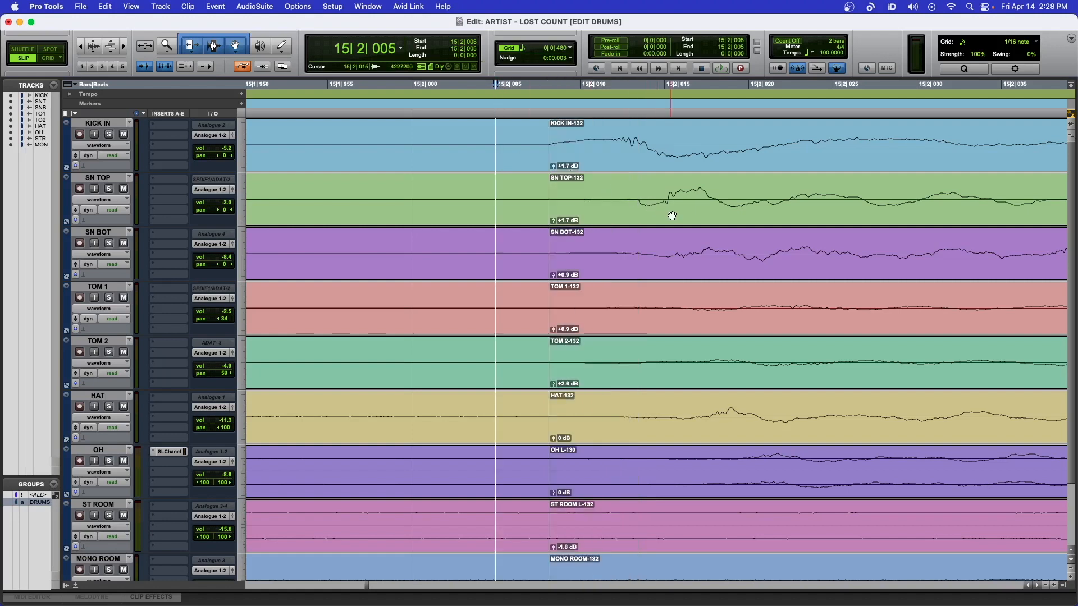
- Try slipping the separated drum clips earlier to 15|2|006, and put them back at 15|2|008
drag(672, 216, 632, 215)
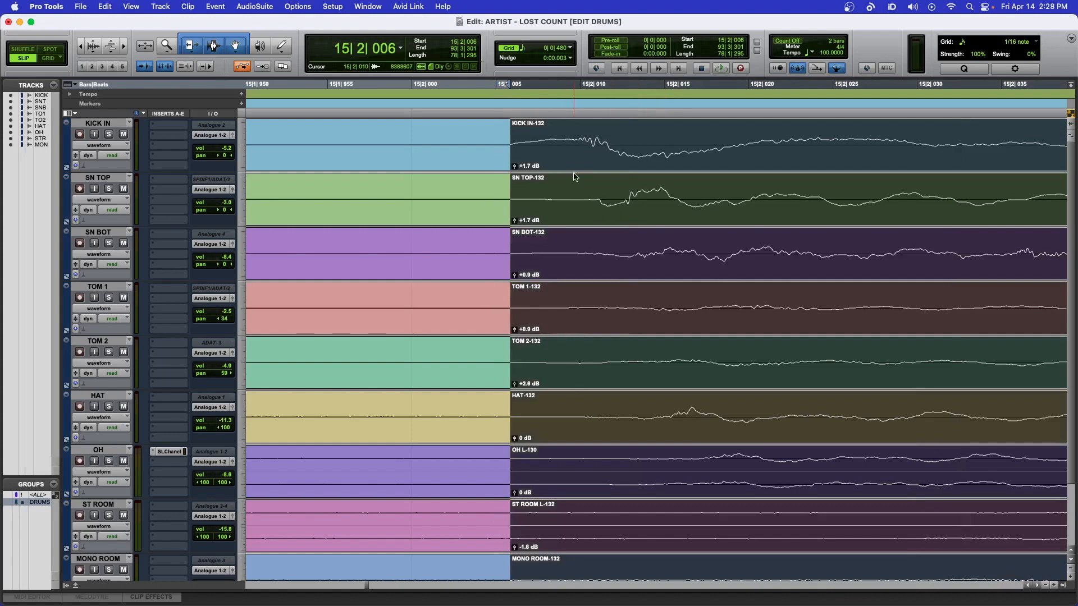
key(KP_Add)
key(r)
key(r)
key(r)
key(r)
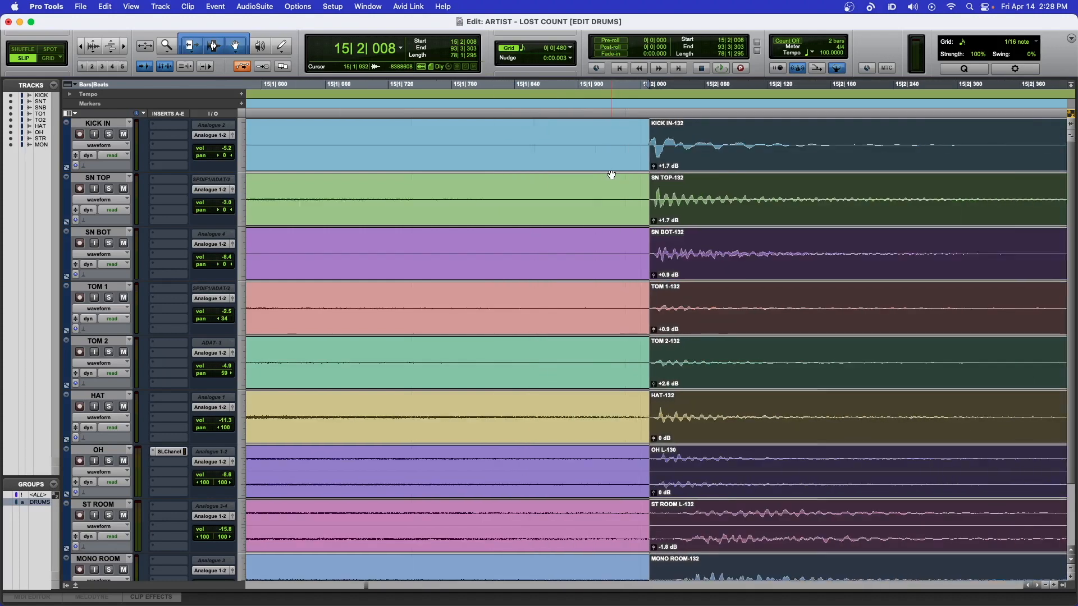
- Return to Grid mode and snap the drum clips after the cut to 15|2|000
key(F4)
drag(731, 161, 714, 161)
key(r)
key(r)
key(r)
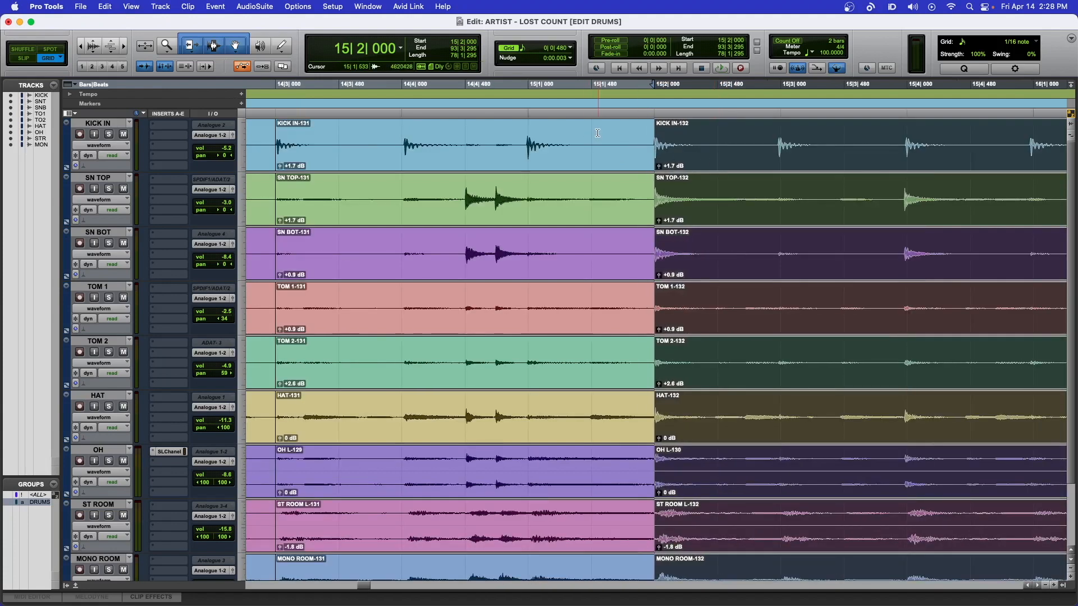
- Separate the grouped drum clips at the kick transient at 15|2|944 and snap everything after the cut to 15|3|000
click(598, 133)
scroll(597, 133, right, 3)
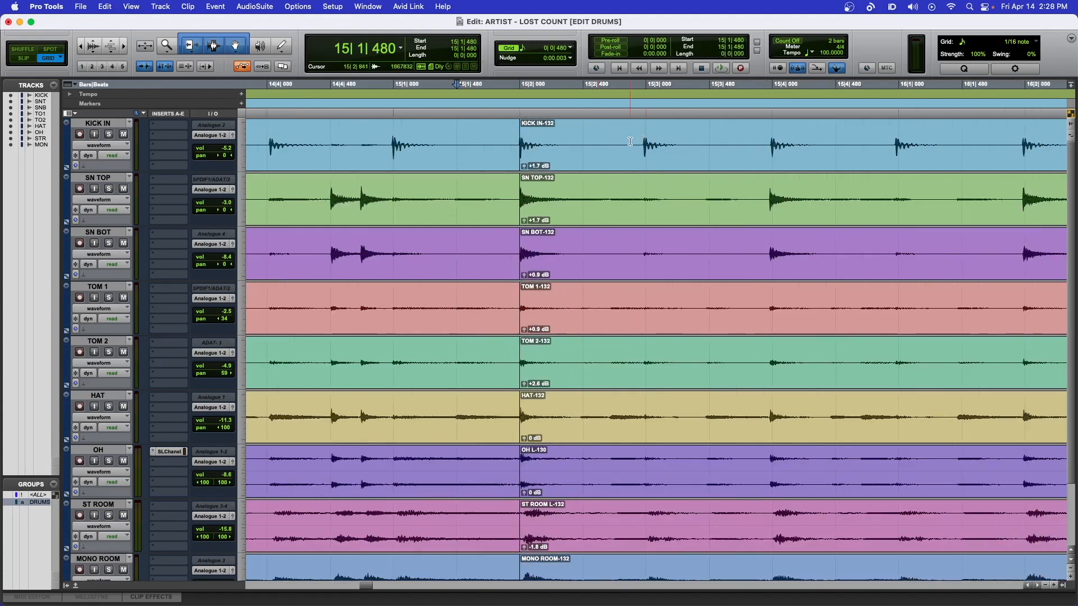
click(584, 133)
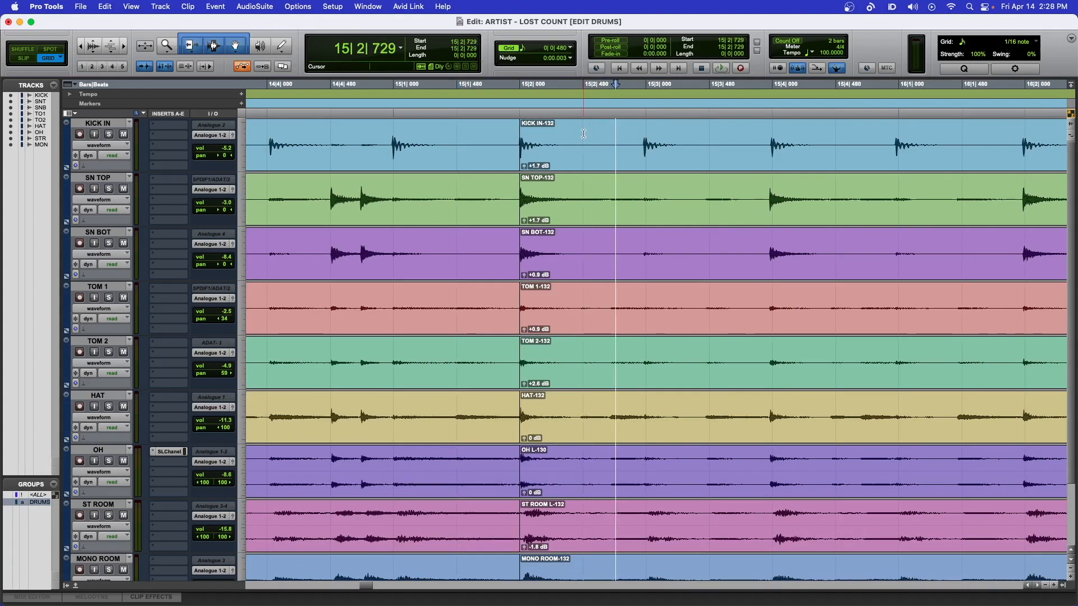
key(b)
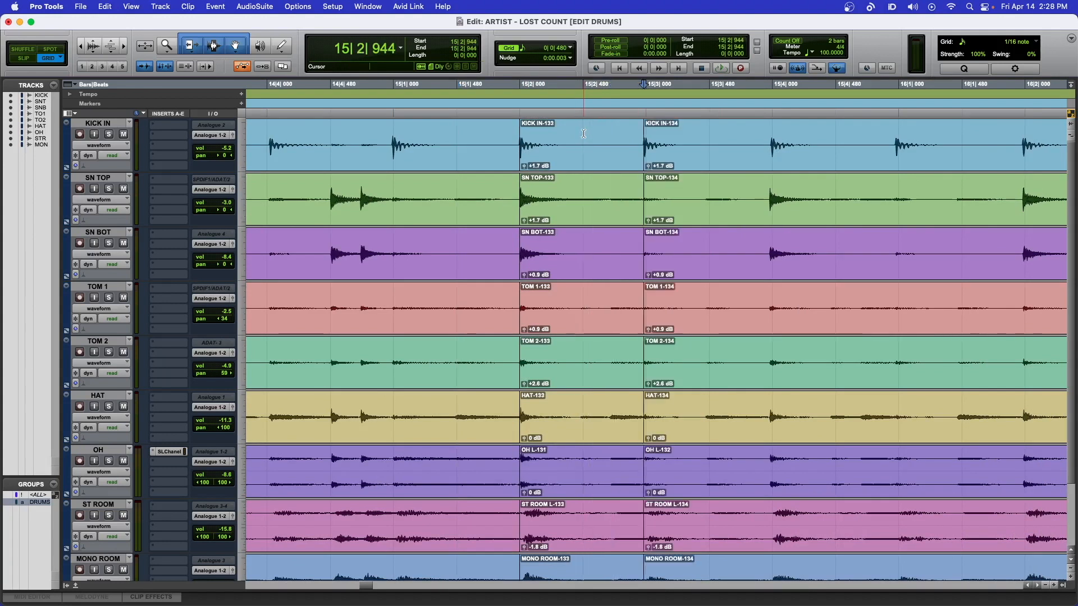
drag(704, 162, 714, 163)
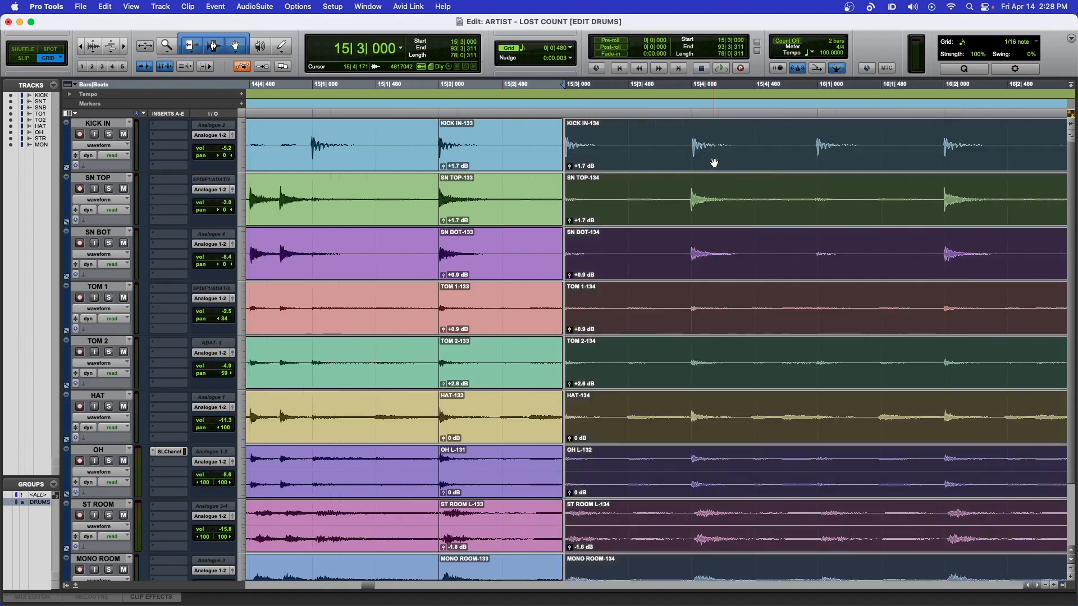
- Separate the grouped drum clips at the kick transient at 16|4|017 and snap everything after the cut to 16|4|000
click(616, 134)
scroll(651, 137, right, 5)
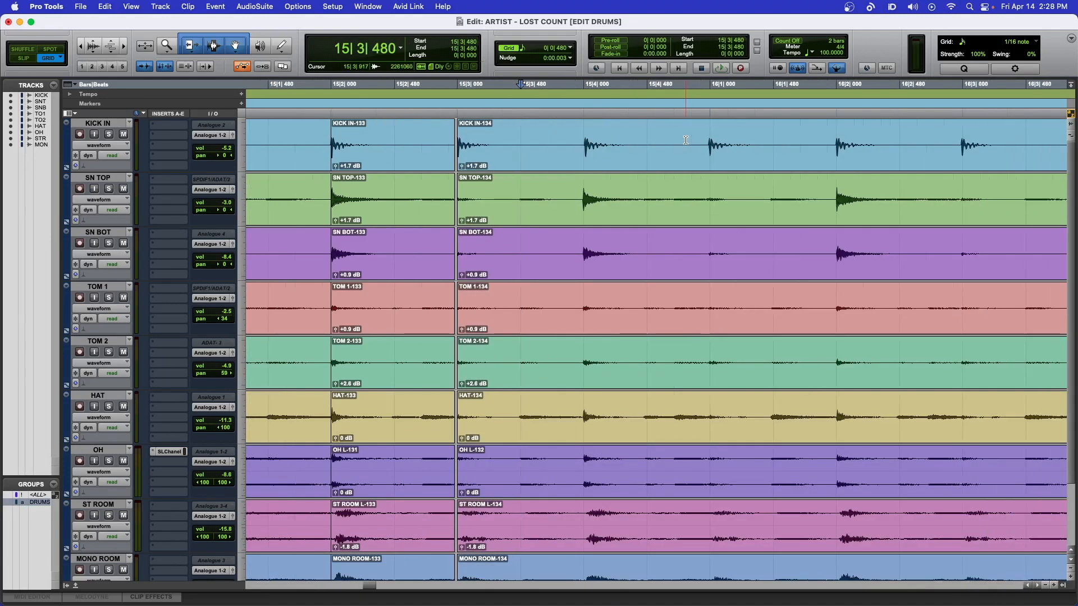
scroll(685, 140, right, 7)
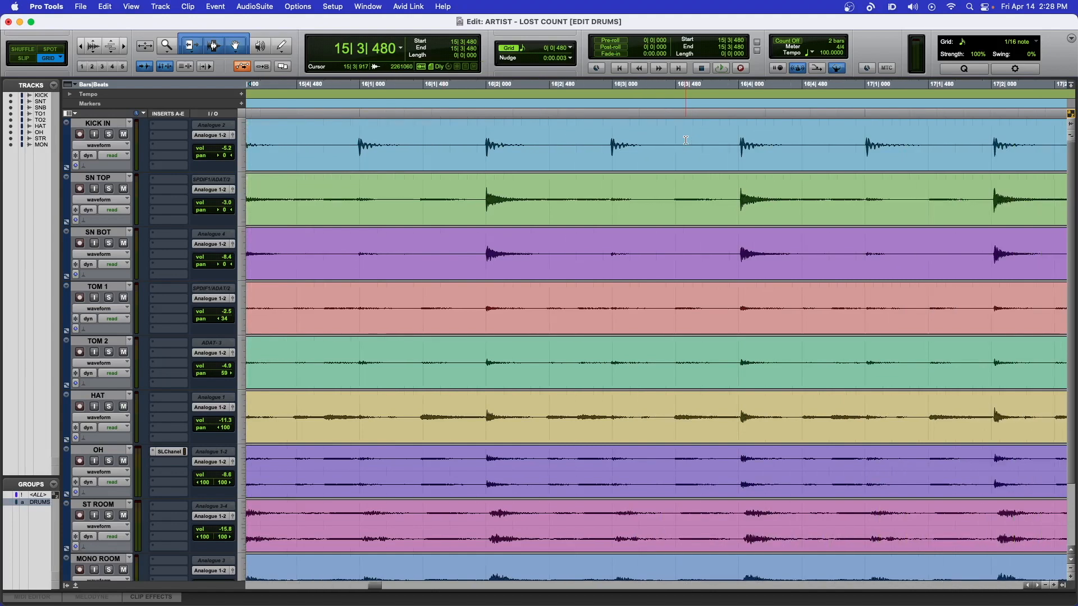
scroll(686, 140, right, 2)
click(651, 138)
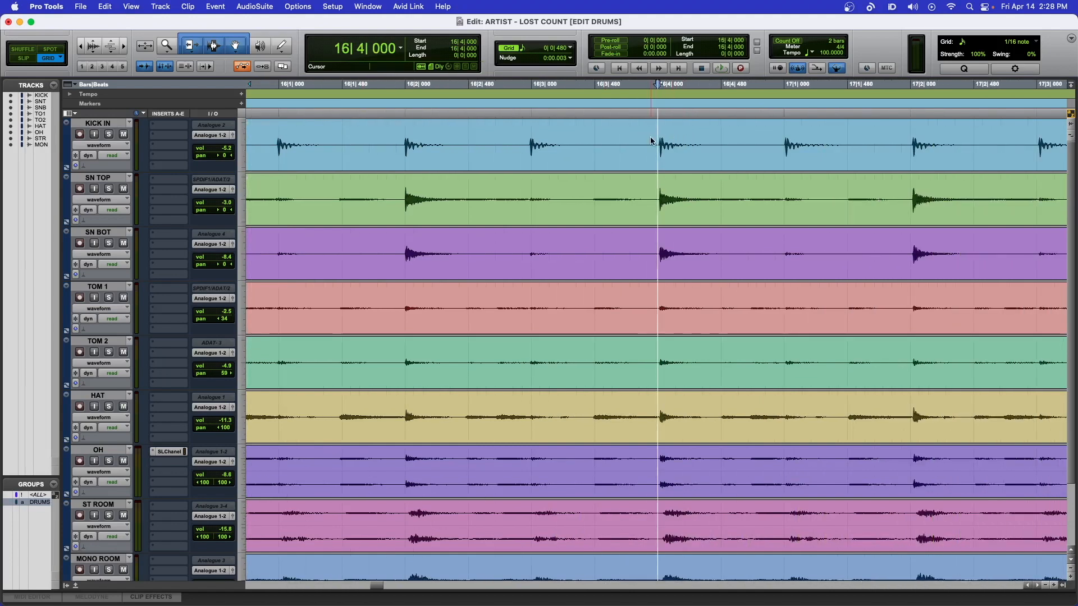
key(super+e)
click(730, 164)
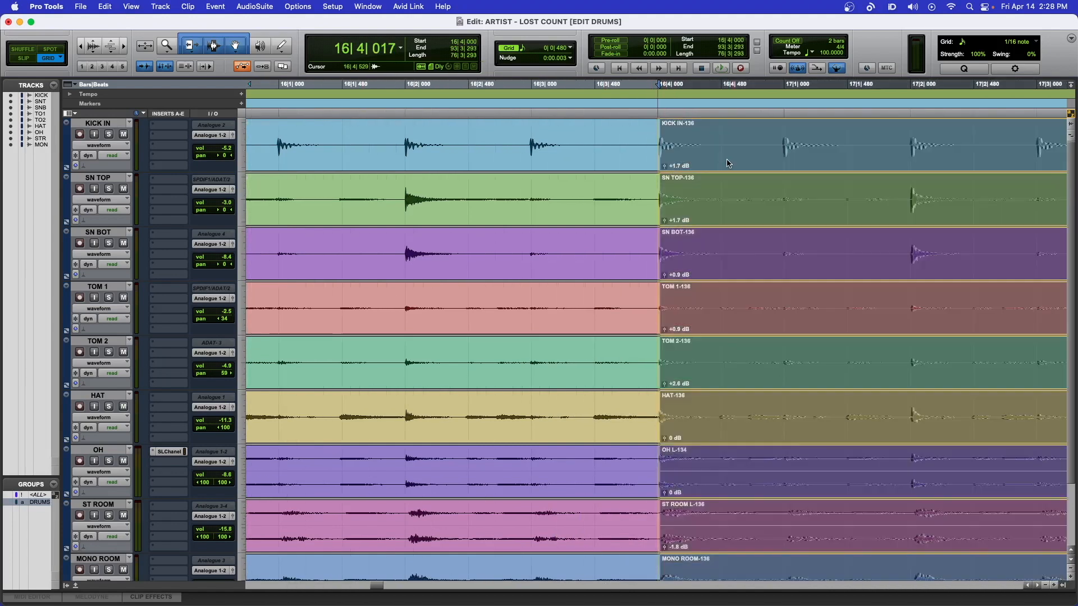
- Separate the grouped drum clips at the kick transient at 16|4|952 and snap everything after the cut to 17|1|000
scroll(728, 164, right, 3)
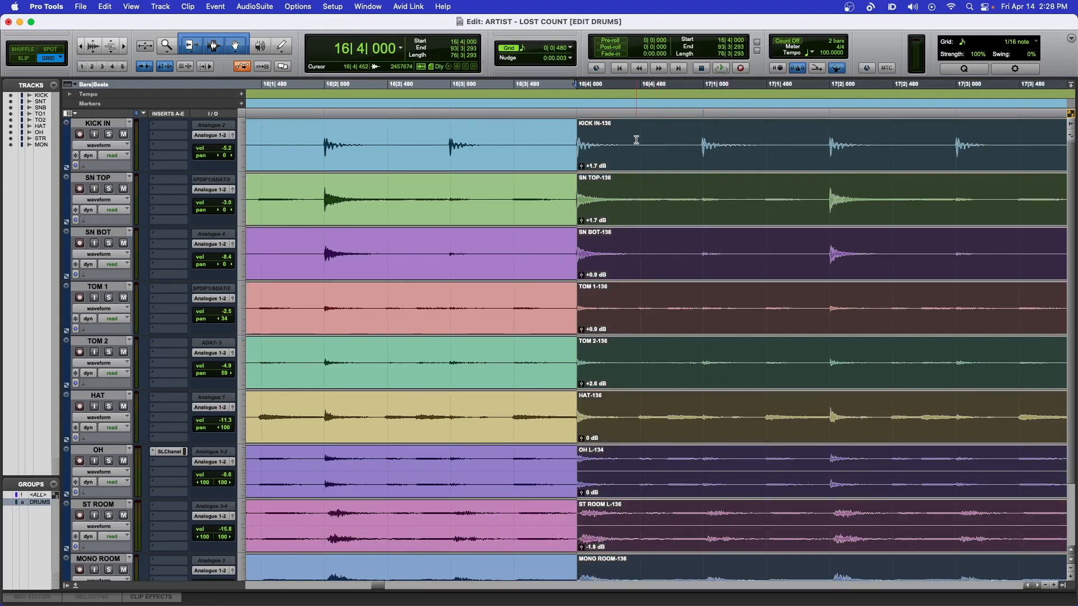
click(673, 134)
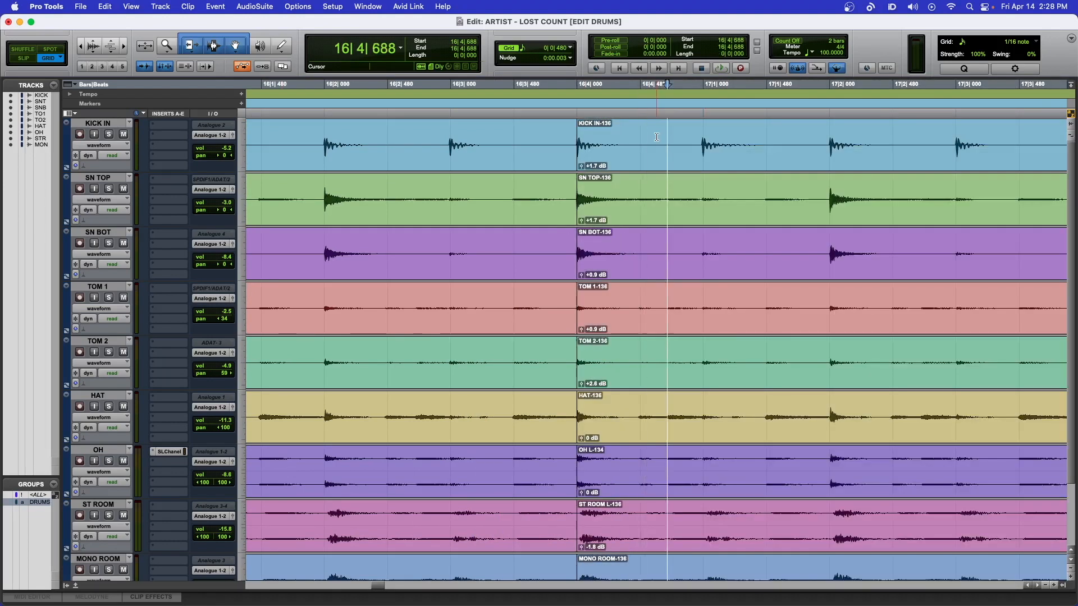
key(Tab)
key(Tab)
key(Tab)
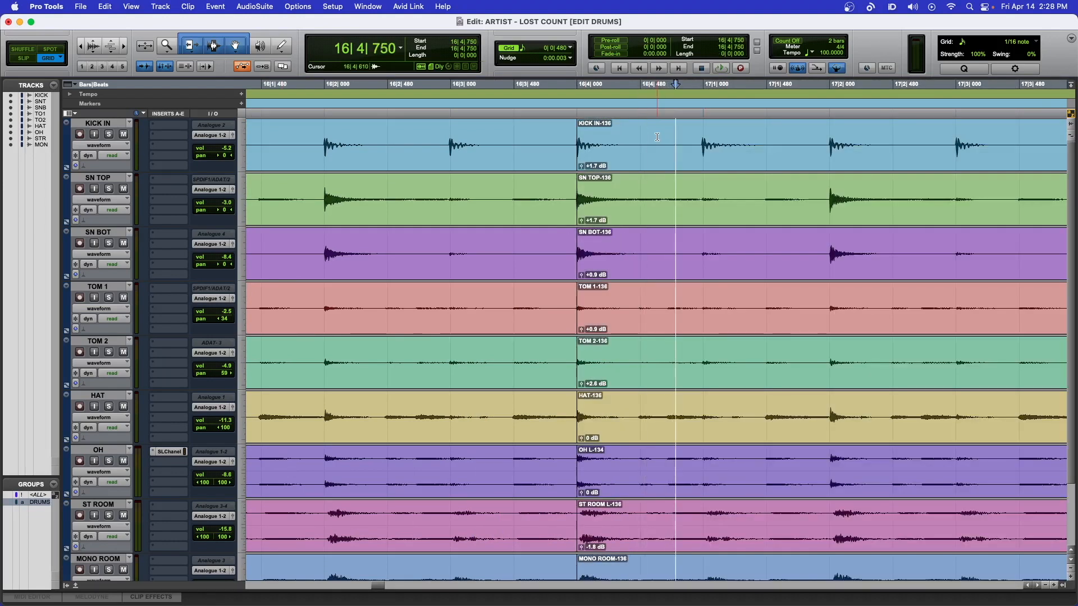
key(super+e)
click(744, 160)
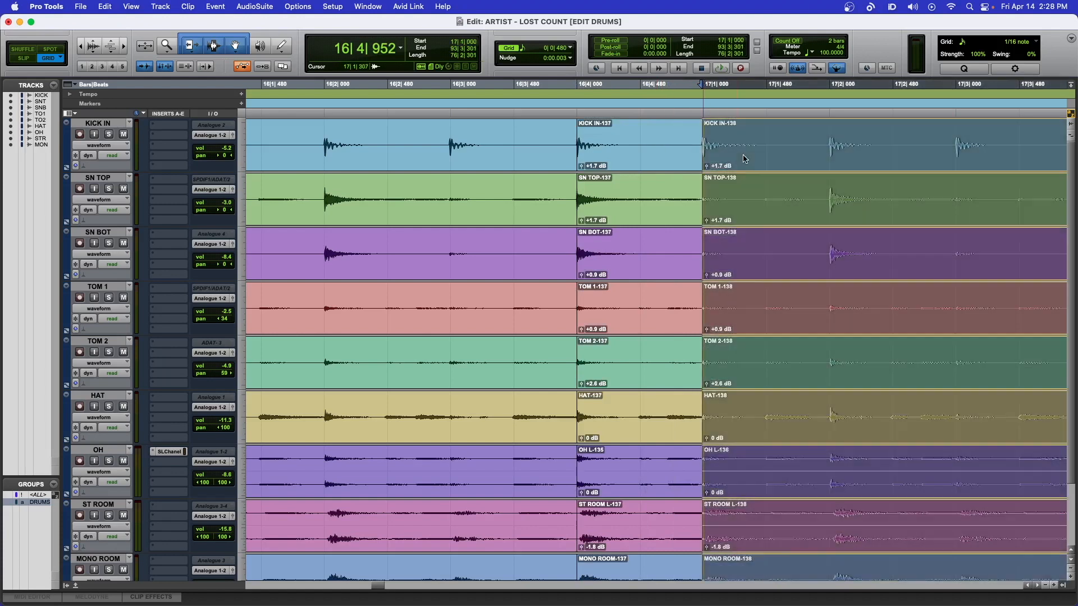
- Separate the grouped drum clips at the kick transient at 17|4|016 and snap everything after the cut to 17|4|000
scroll(744, 160, right, 8)
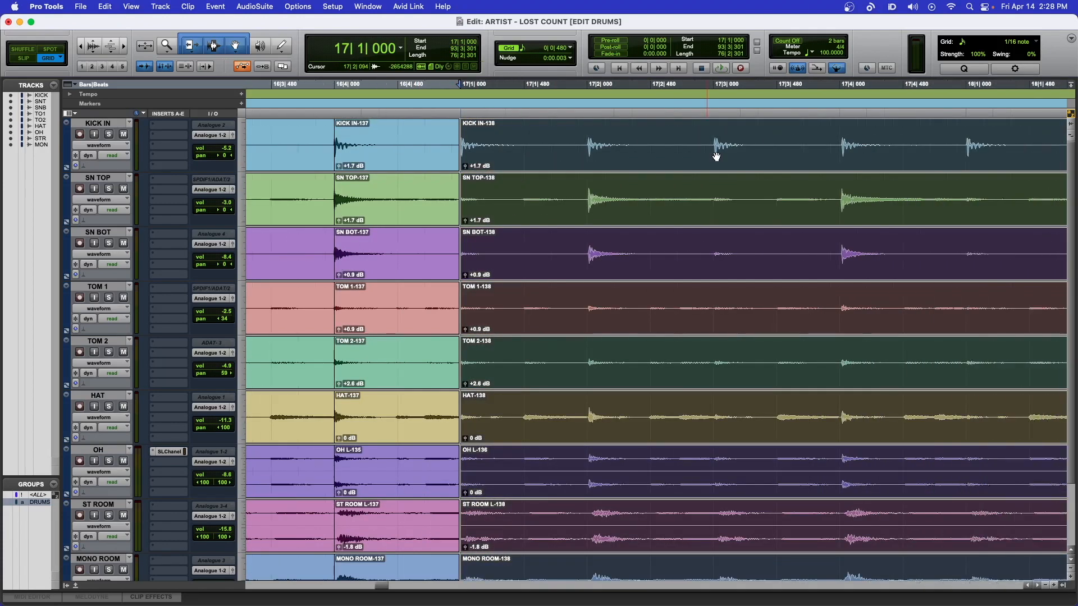
scroll(716, 156, right, 6)
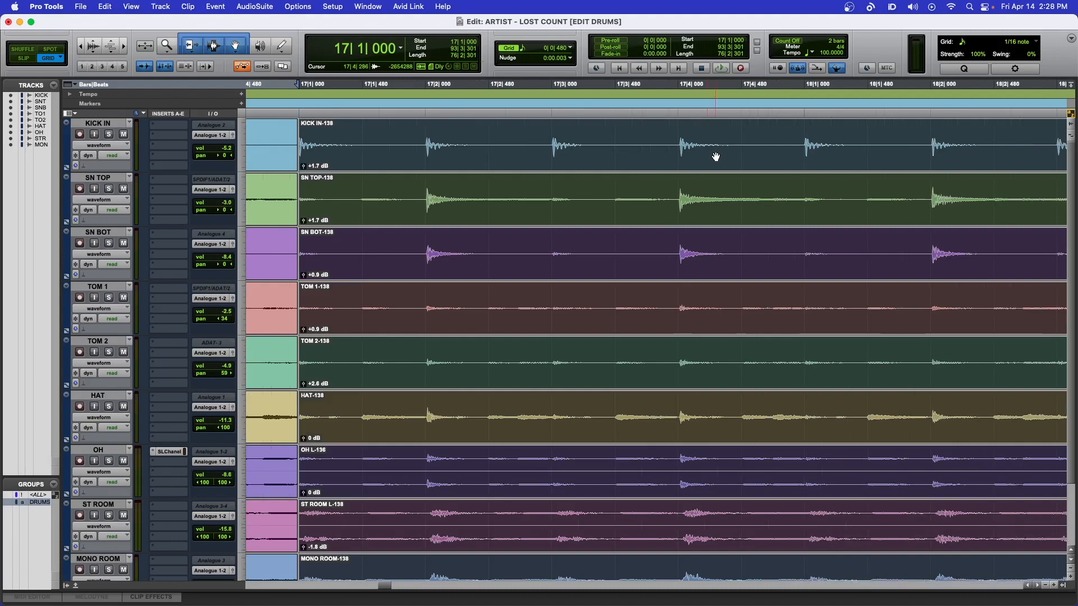
click(657, 136)
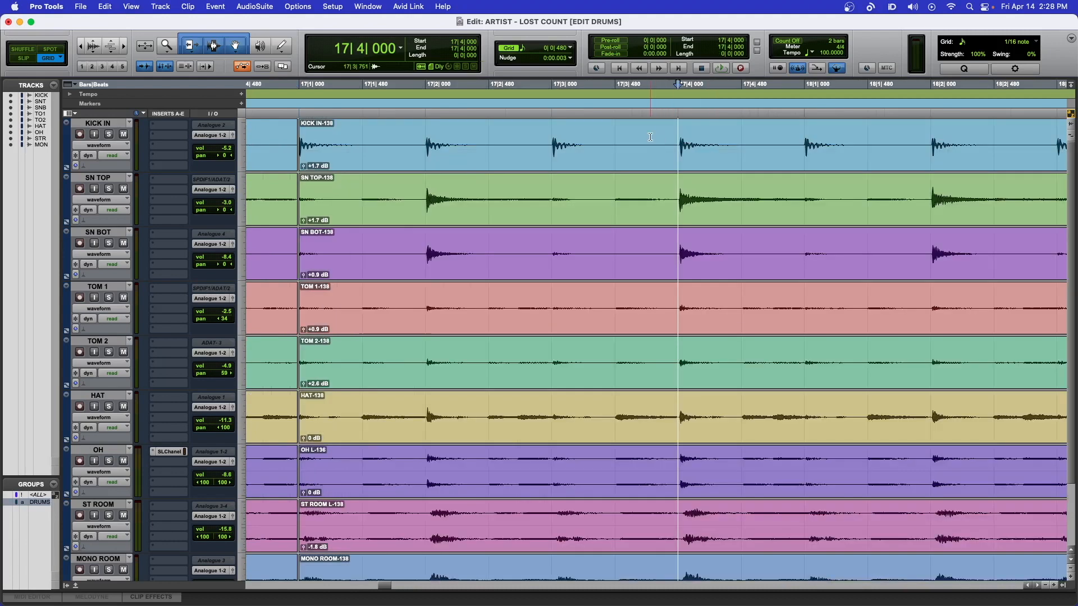
click(656, 130)
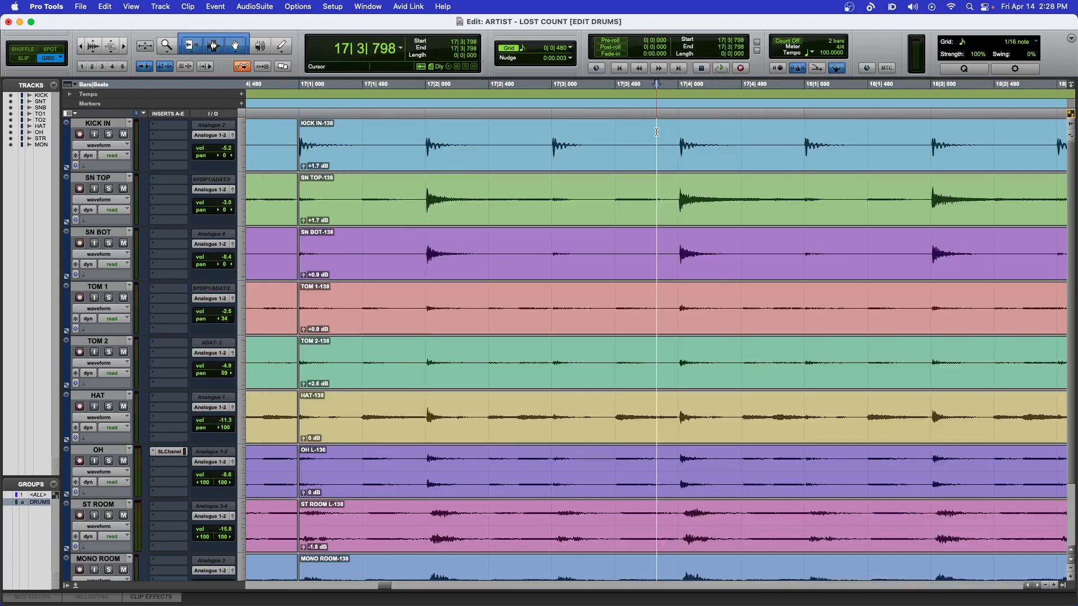
click(682, 149)
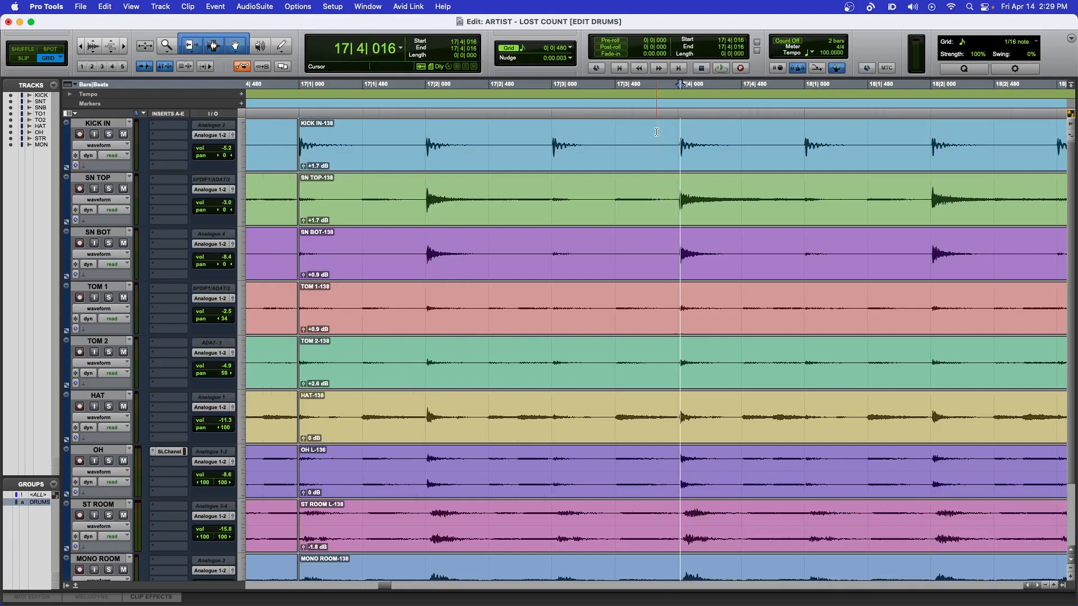
key(super+e)
click(718, 163)
- Separate the grouped drum clips at the kick transient just before 18|1|000 and snap everything after the cut to 18|1|000
scroll(721, 164, right, 1)
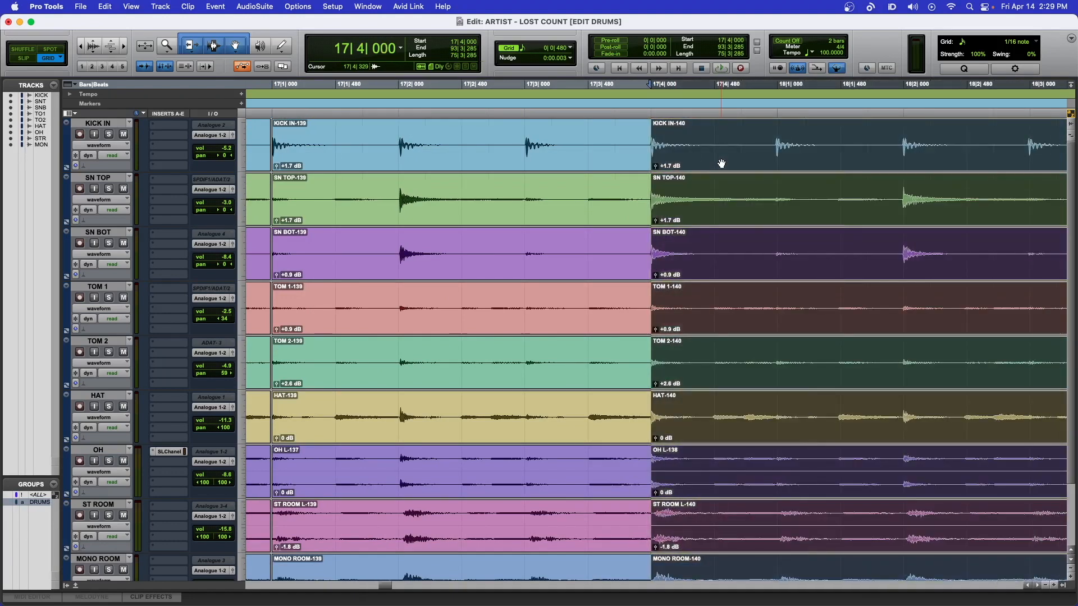
scroll(721, 164, right, 2)
click(666, 135)
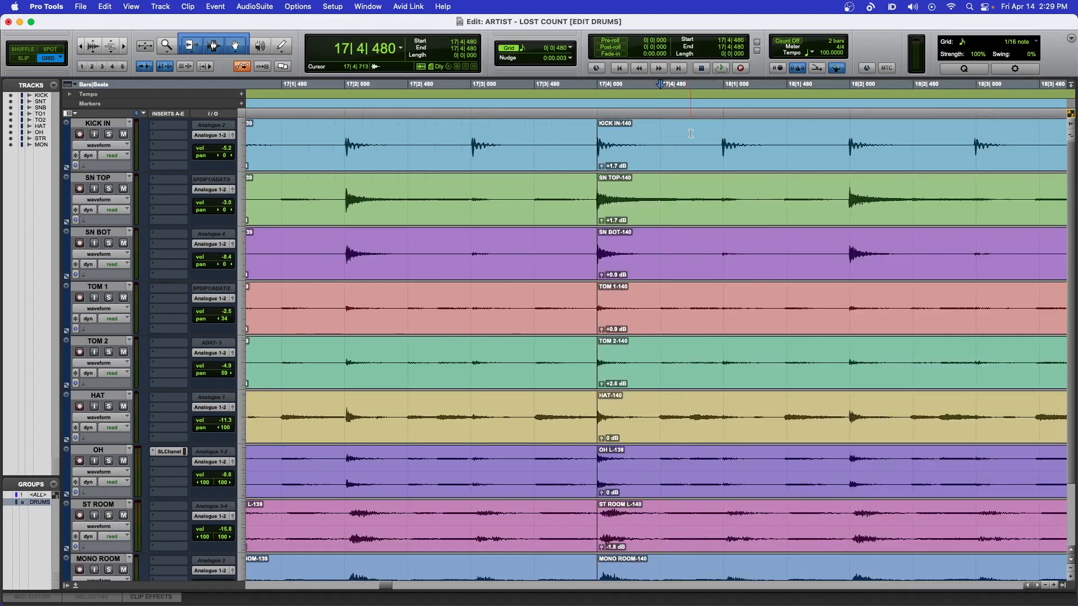
click(693, 133)
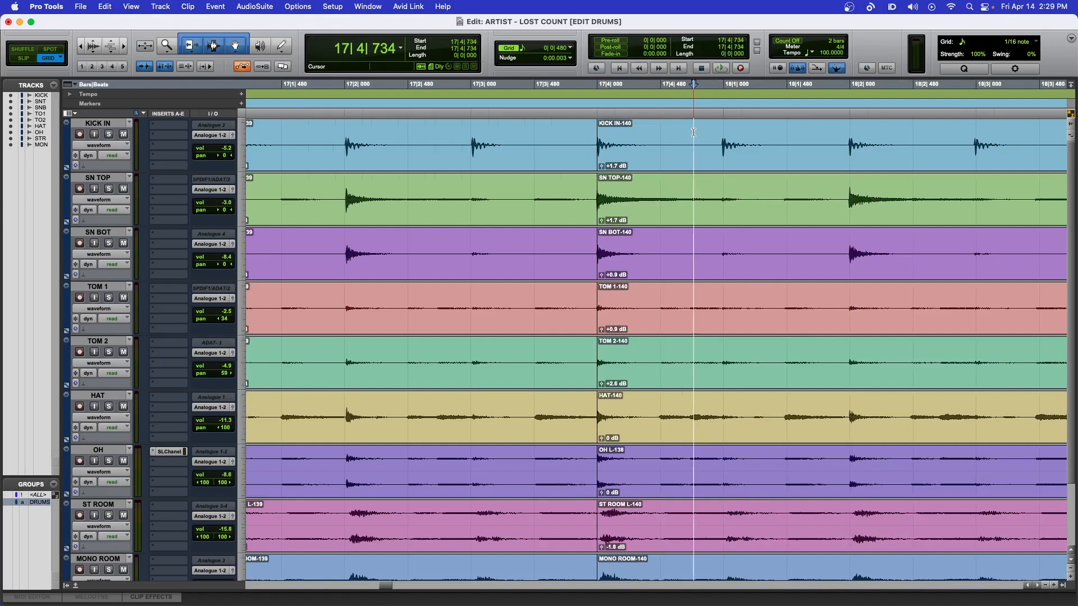
click(697, 135)
click(722, 140)
key(super+e)
drag(768, 166, 781, 164)
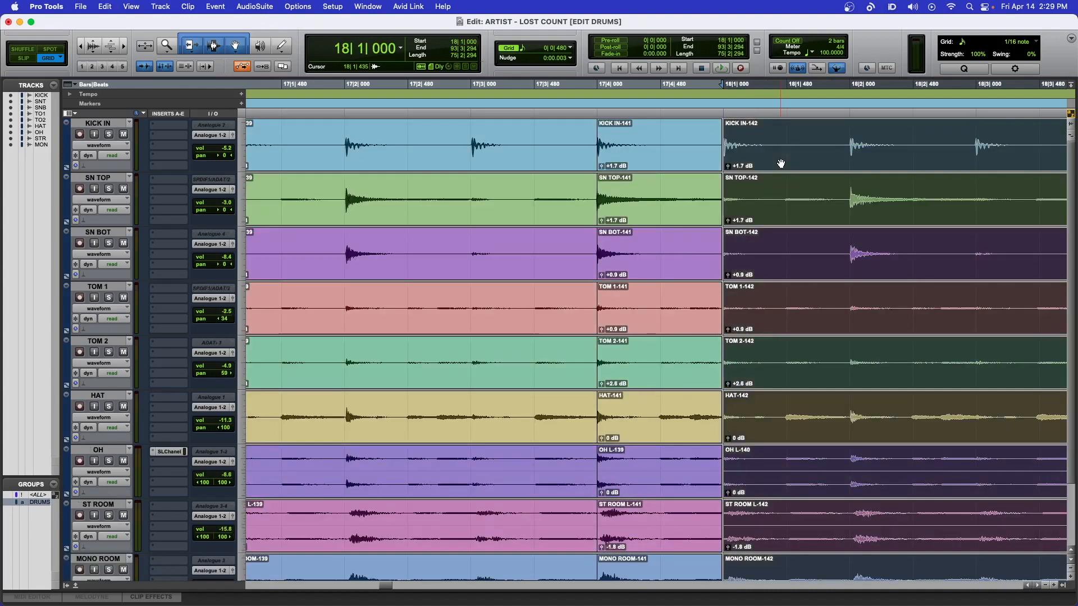
- Check the hits in bar 18 against the grid and play back the snare fill from 18|3|480
scroll(781, 164, right, 3)
scroll(781, 164, right, 2)
scroll(638, 138, right, 10)
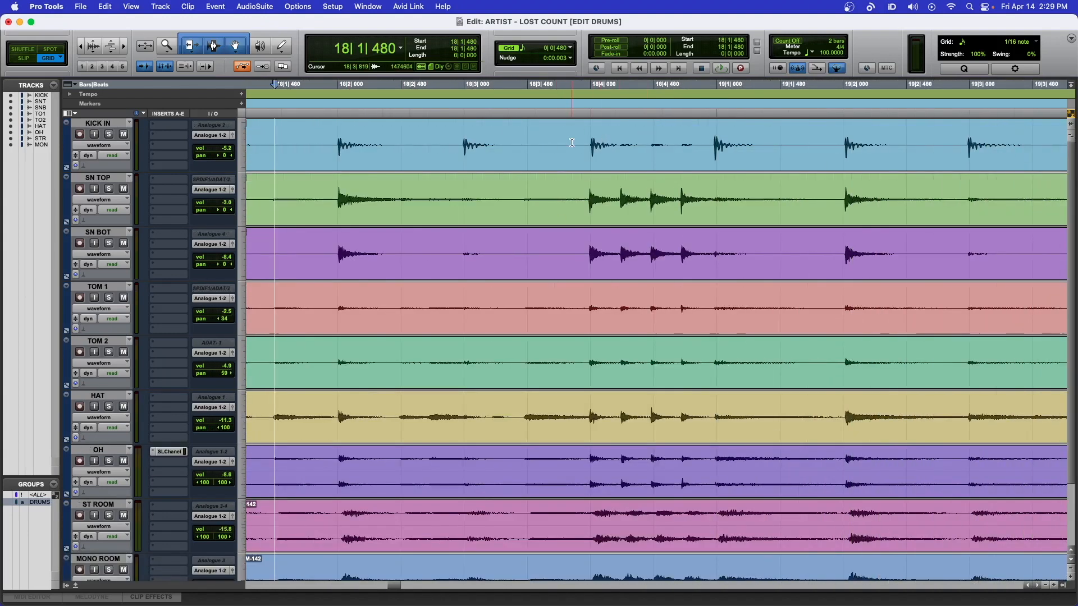
click(549, 166)
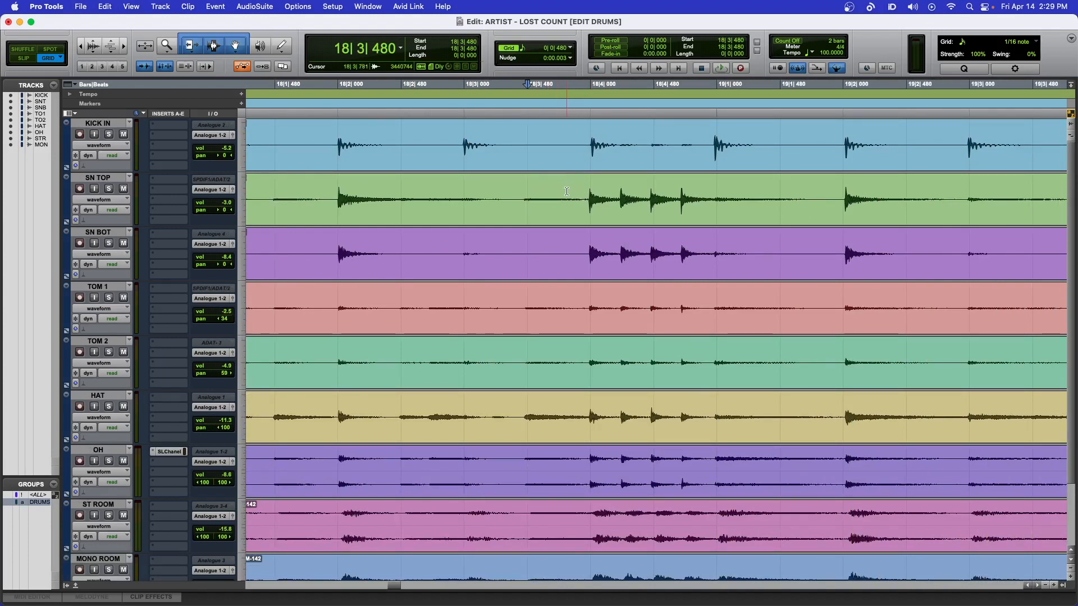
key(space)
key(space)
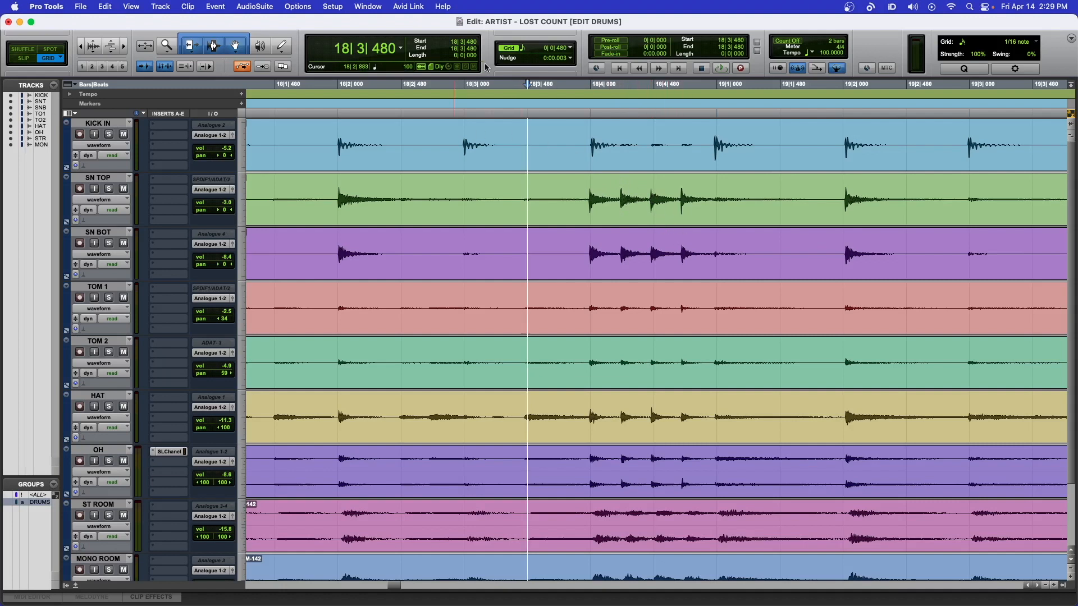
- Set the grid value to 1/16 note for editing the snare fill in bar 18
click(524, 49)
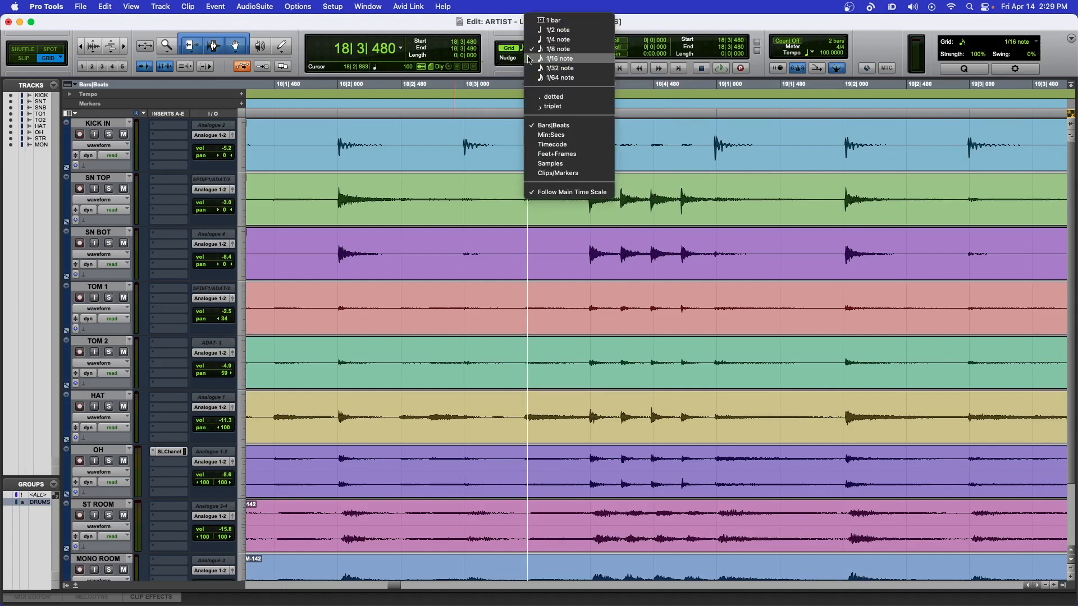
click(559, 59)
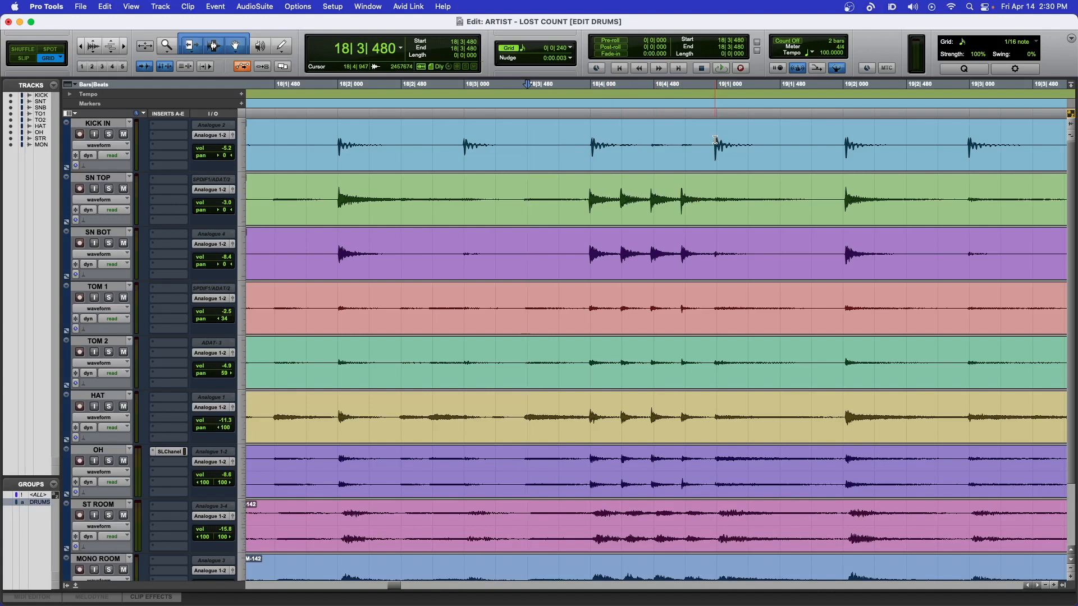
scroll(758, 145, right, 5)
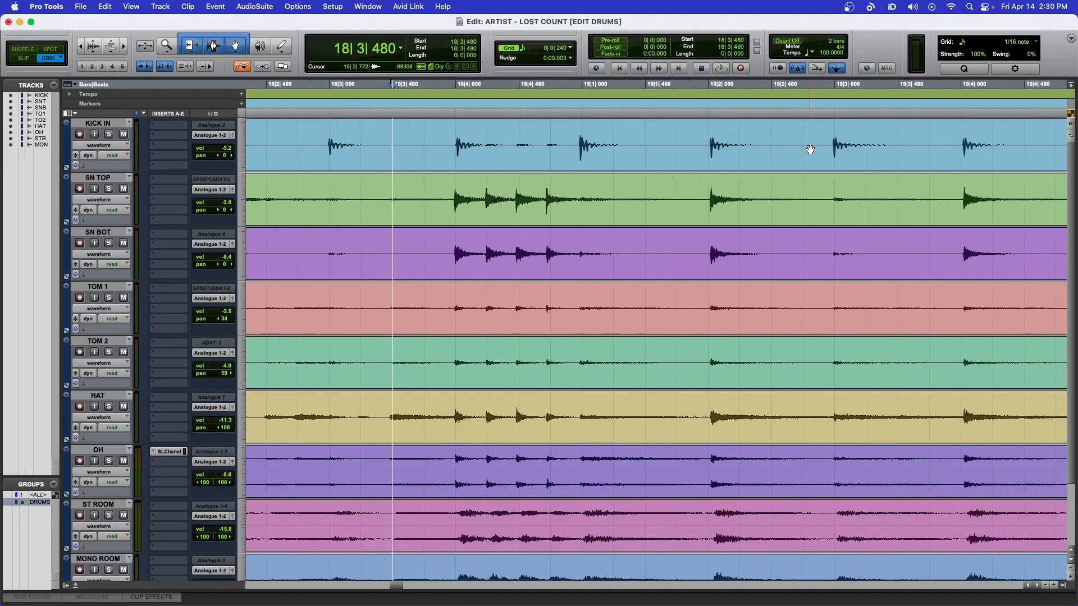
scroll(810, 150, right, 1)
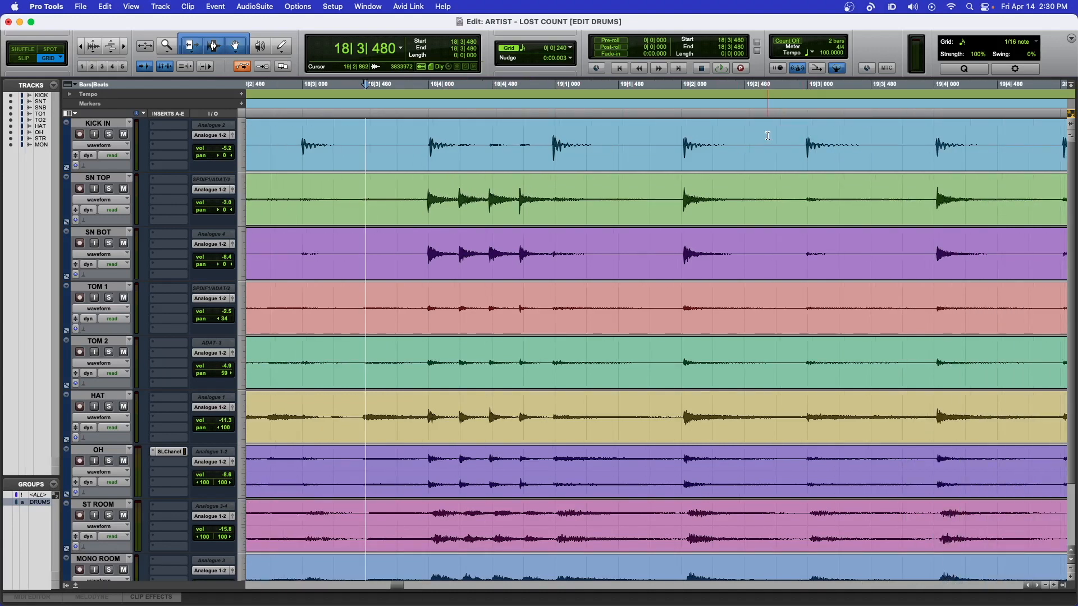
scroll(768, 136, left, 6)
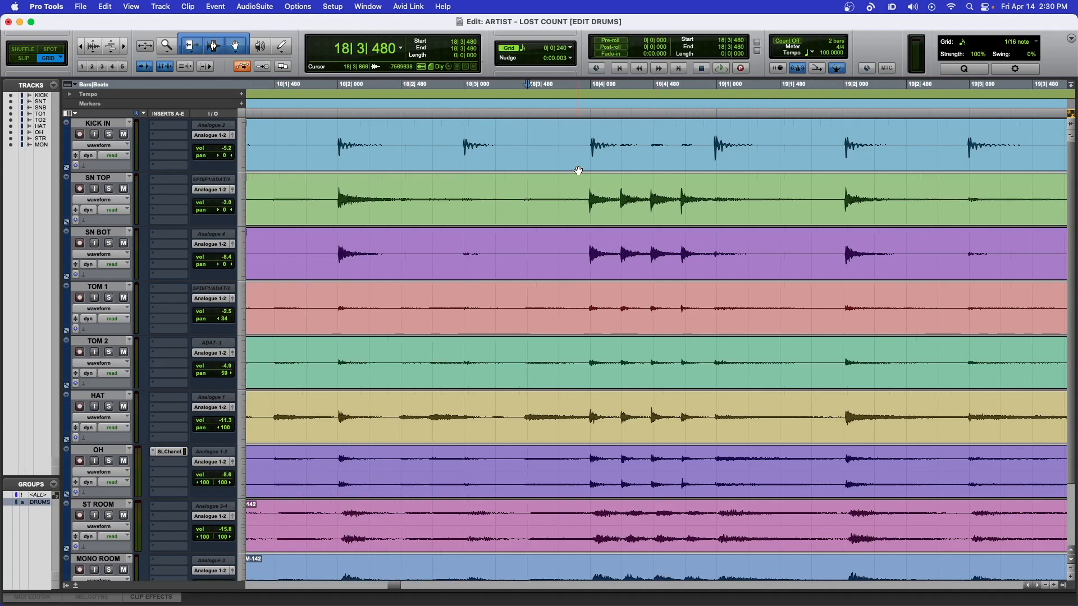
- Try to separate the grouped drum clips at the third snare hit, 18|4|461, and snap everything after the cut to 18|4|480
click(622, 191)
click(624, 191)
key(Tab)
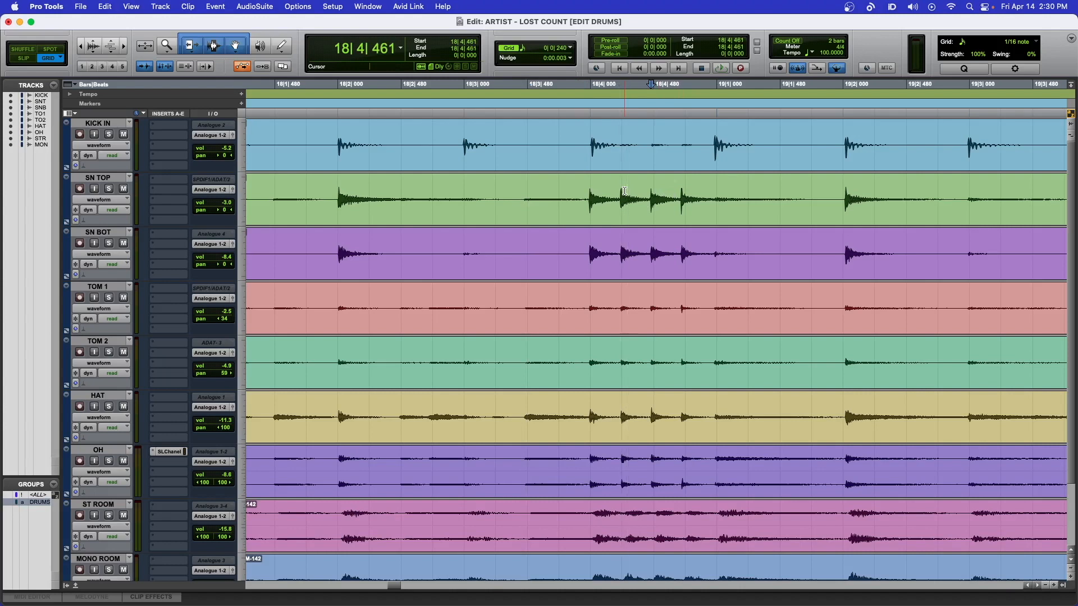
key(b)
click(676, 218)
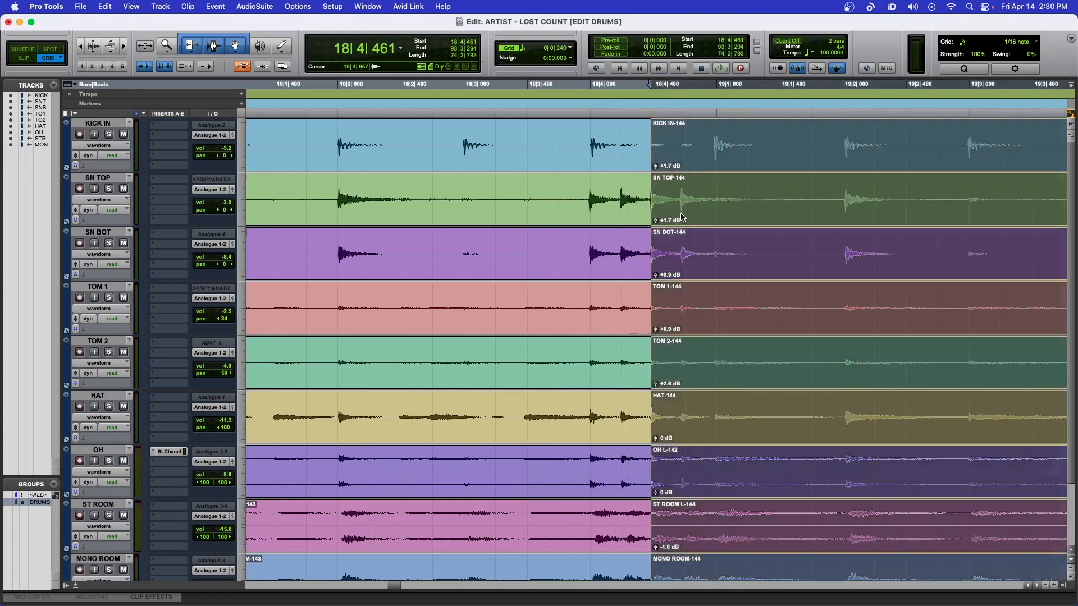
click(632, 164)
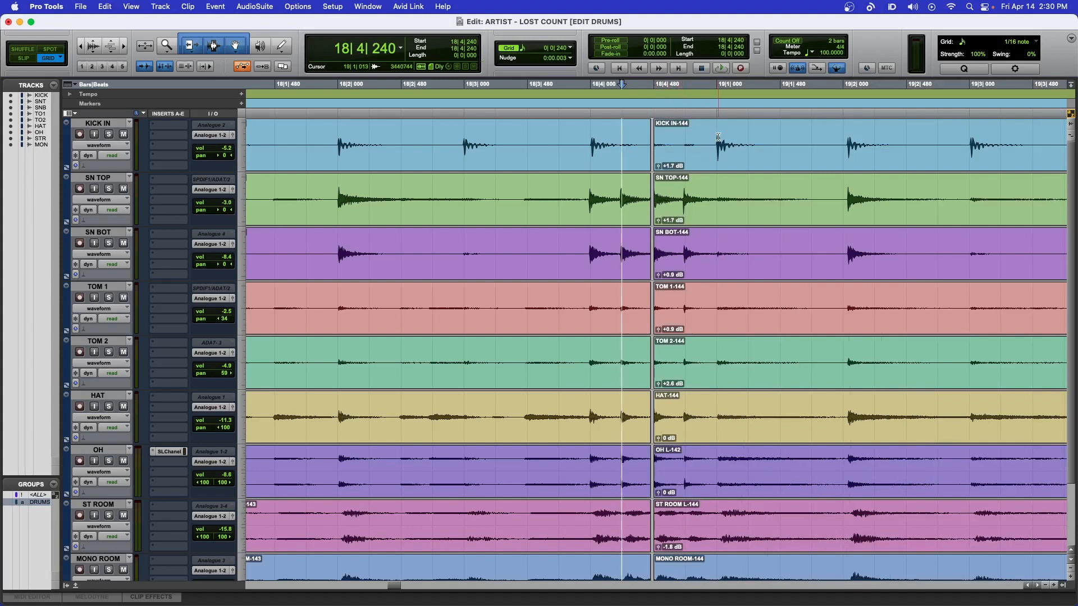
- Play back the snare fill from 18|2|720 and undo the last clip move
click(446, 136)
key(space)
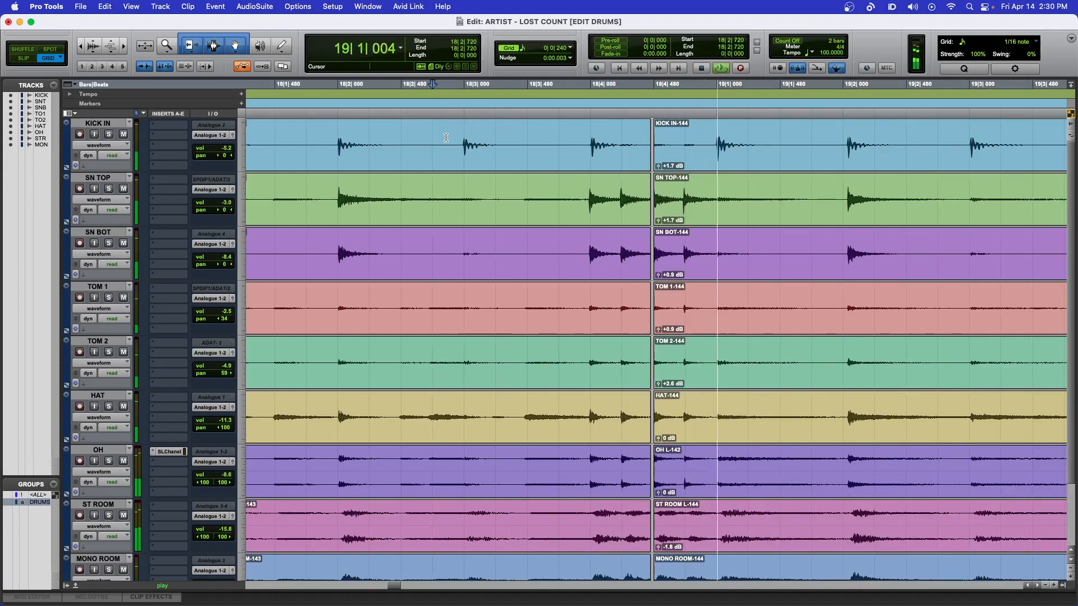
key(space)
key(super+s)
key(super+z)
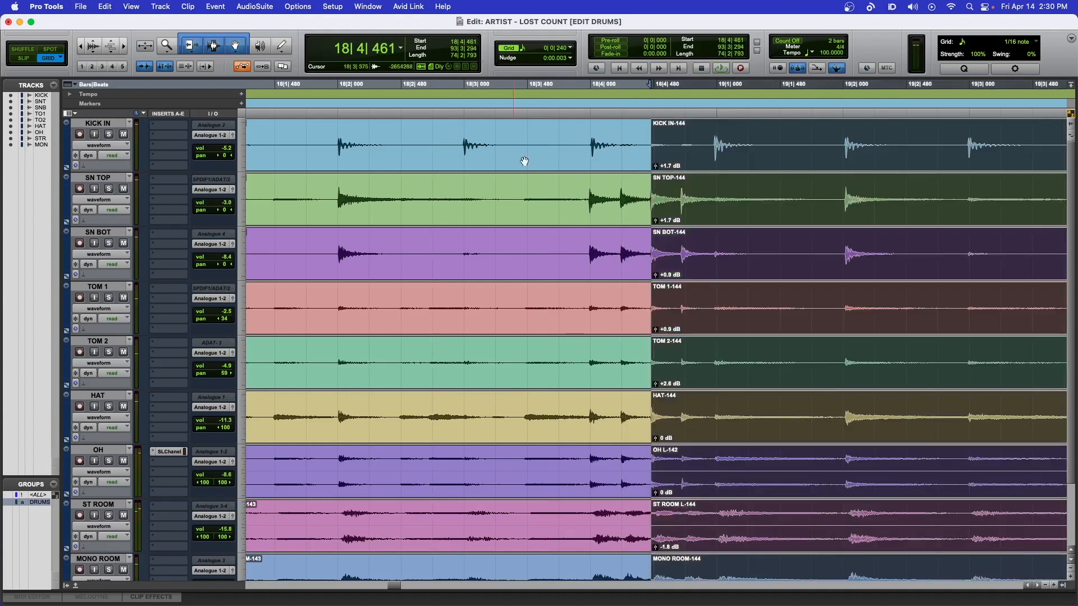
- Try separating the grouped drums at 18|3|956 and snapping the short clip to 18|4|000, and undo the cuts in the fill
click(552, 182)
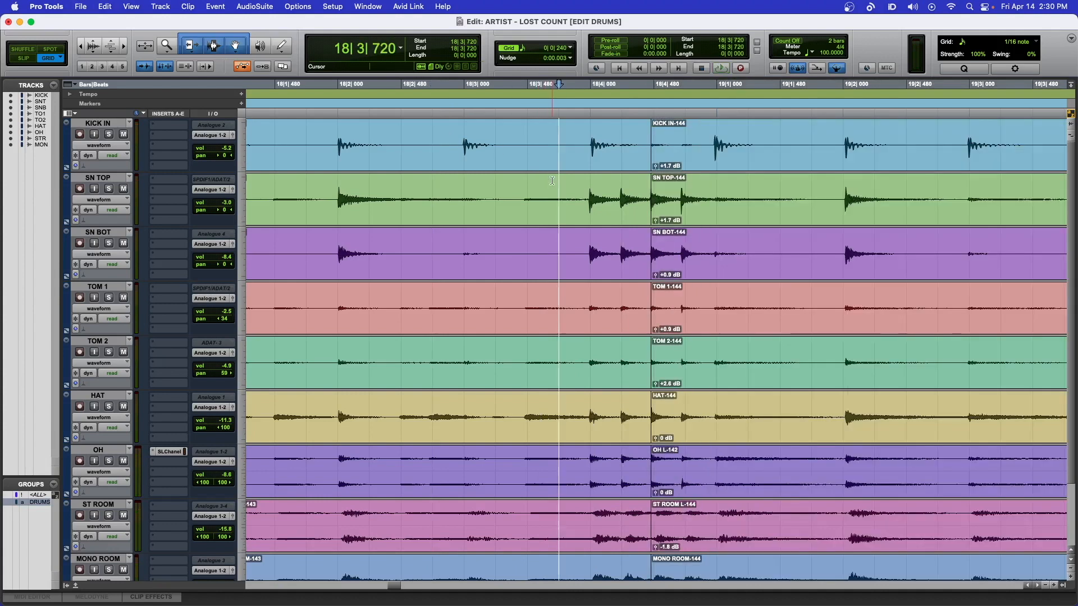
key(Tab)
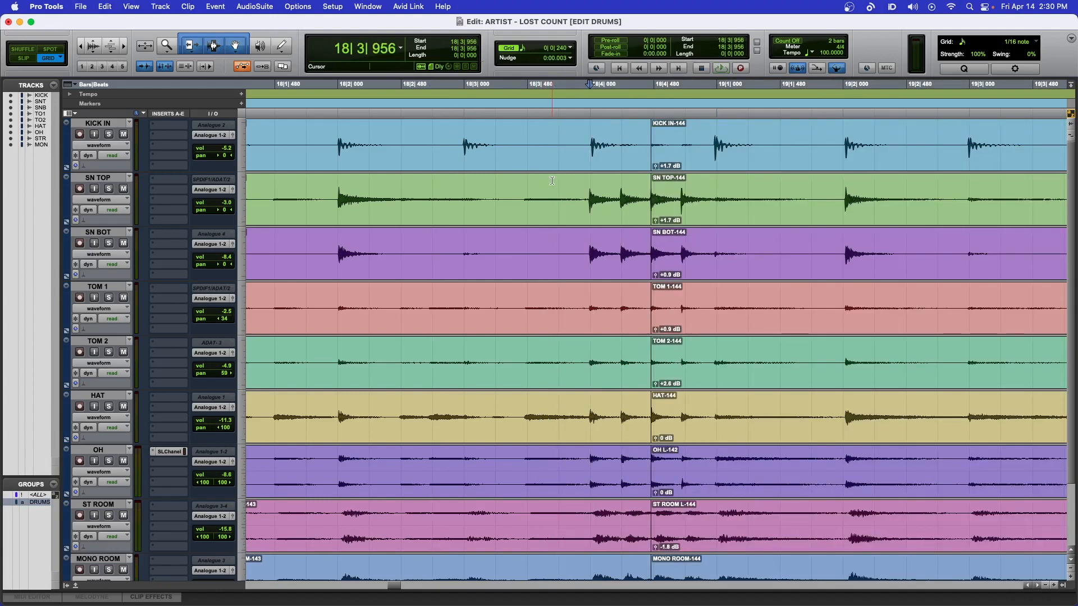
key(super+e)
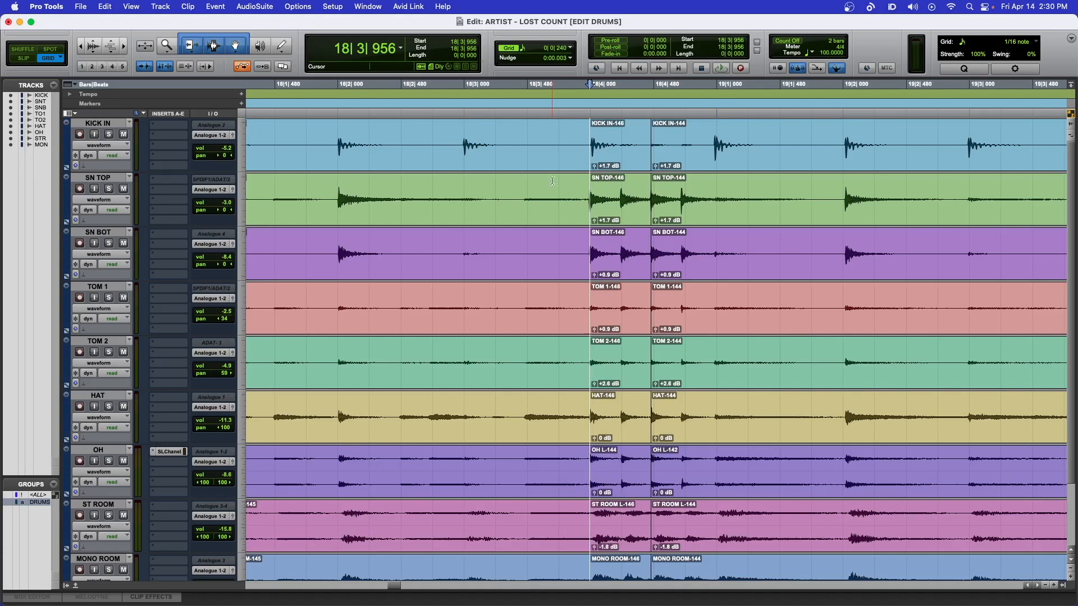
click(607, 212)
drag(606, 212, 608, 213)
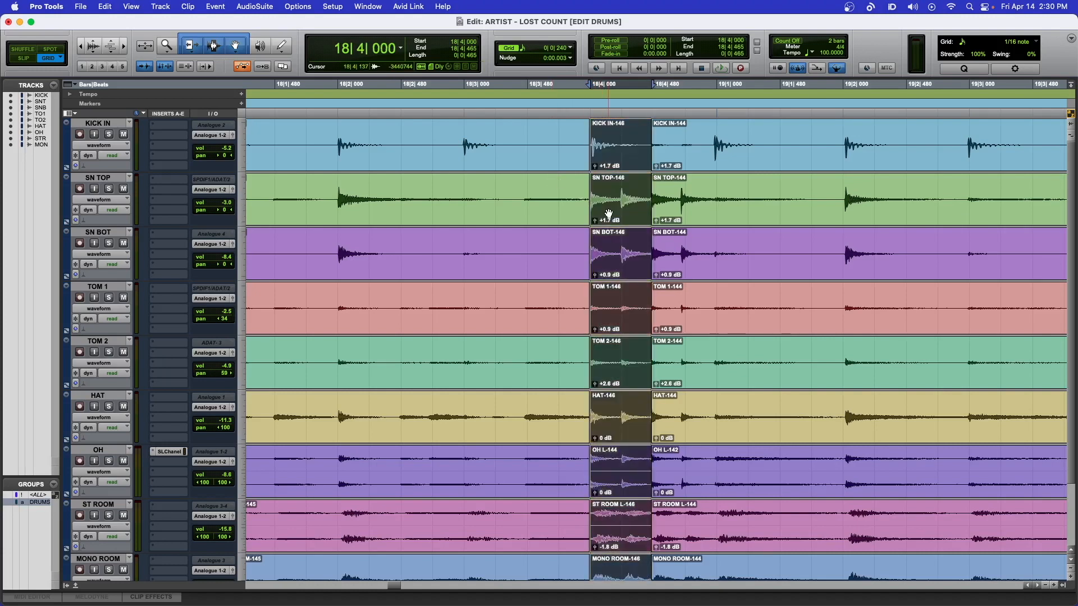
key(super+z)
key(super+z)
click(672, 186)
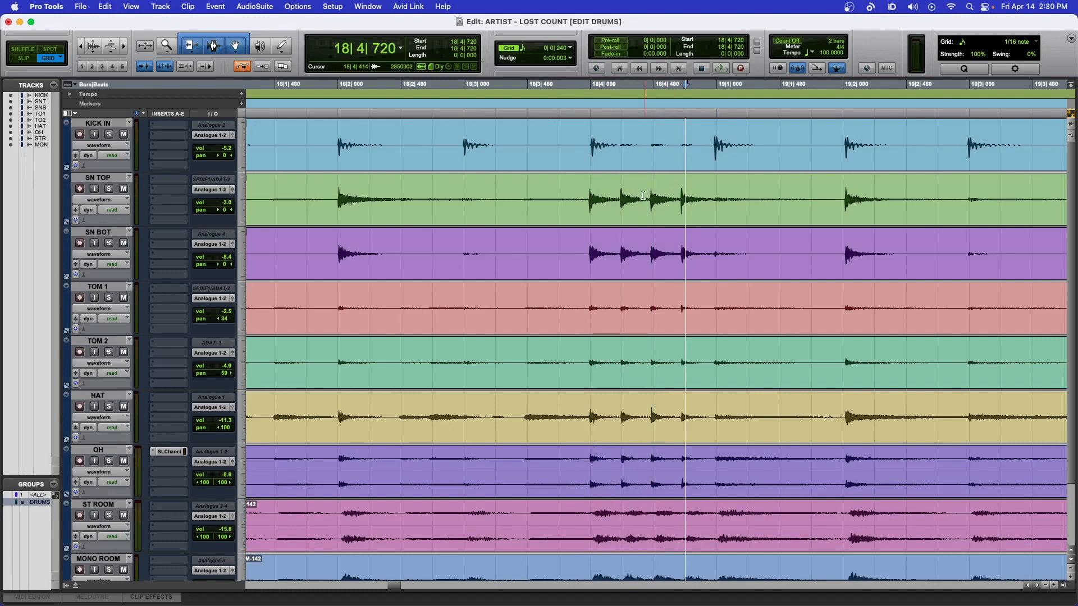
- Separate the grouped drum clips at the first snare fill hit, 18|3|956, and snap everything after the cut to 18|4|000
click(554, 191)
key(Tab)
key(super+e)
click(636, 213)
- Separate the grouped drum clips at the second snare fill hit and snap everything after the cut to 18|4|240
key(Tab)
key(Tab)
key(Tab)
key(super+e)
click(650, 218)
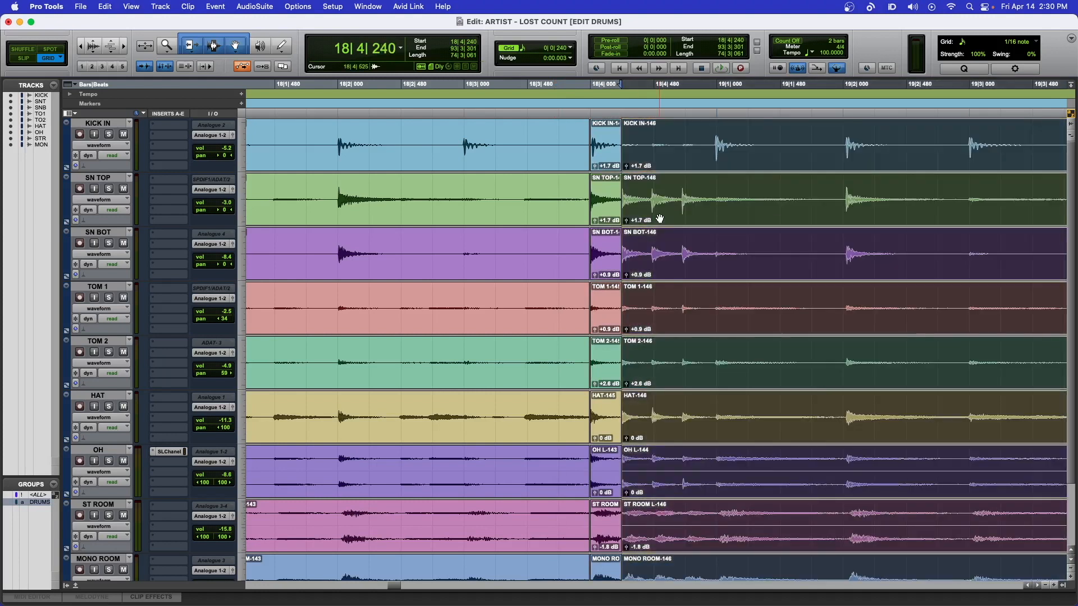
- Separate the grouped drum clips at the third snare fill hit and snap everything after the cut to 18|4|480
key(Tab)
key(Tab)
key(Tab)
key(super+e)
click(674, 216)
- Separate the grouped drum clips at the fourth snare fill hit and snap everything after the cut to 18|4|720
key(Tab)
key(Tab)
key(Tab)
key(super+e)
click(701, 217)
- Separate the grouped drum clips at the kick transient following the snare fill and snap everything after the cut to 19|1|000
key(Tab)
key(Tab)
key(Tab)
key(super+e)
click(754, 217)
drag(754, 217, 754, 218)
- Play back the edited snare fill from 18|3|000
click(466, 136)
key(space)
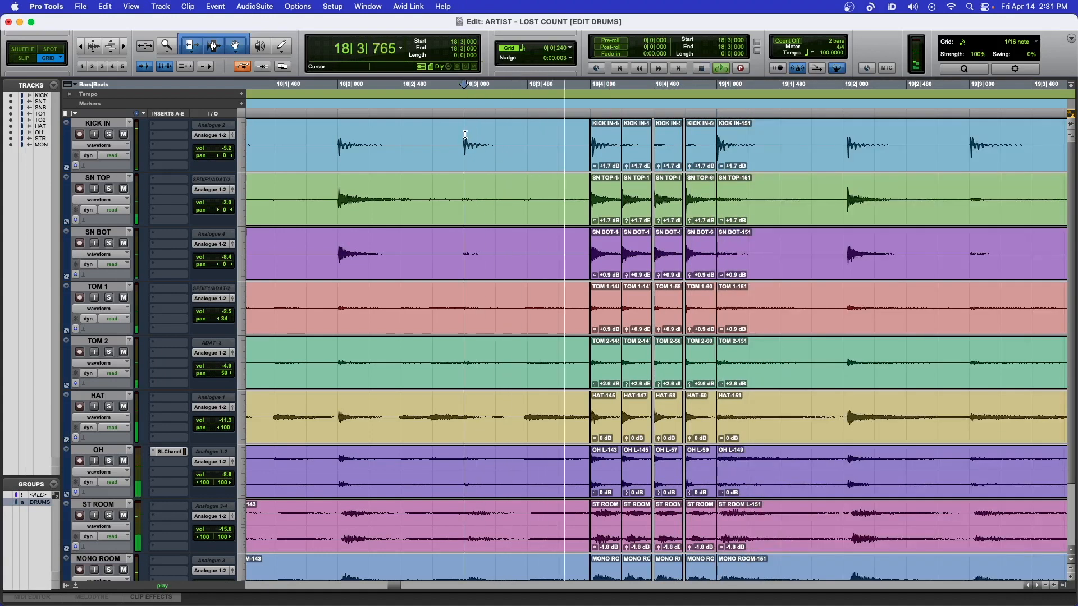
key(space)
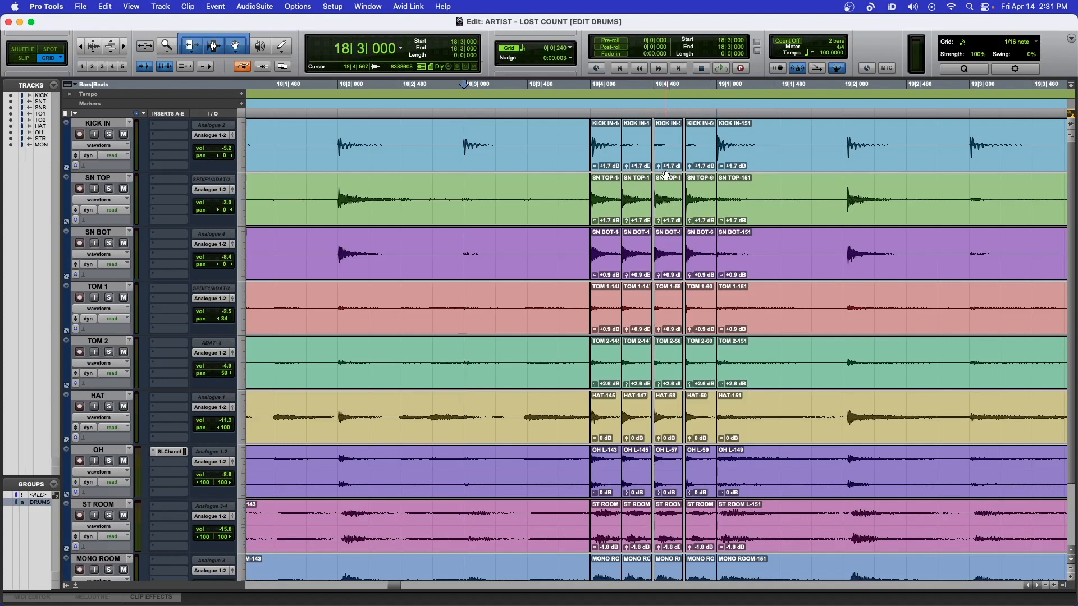
- Separate the grouped drum clips at the transient at 19|2|034 and snap everything after the cut to 19|2|000
scroll(667, 151, right, 5)
key(Tab)
key(b)
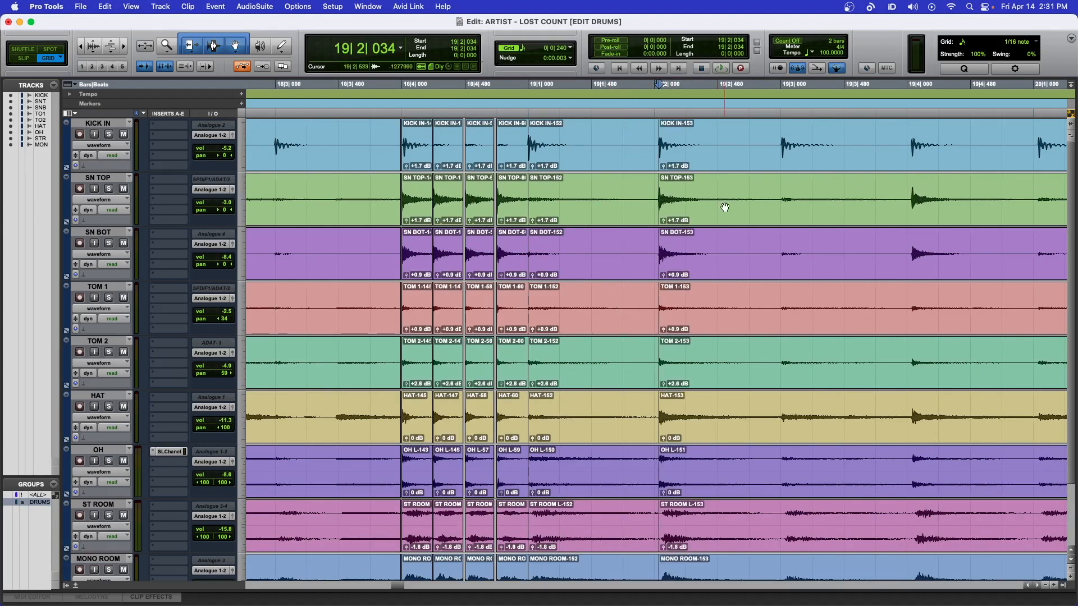
drag(725, 208, 719, 216)
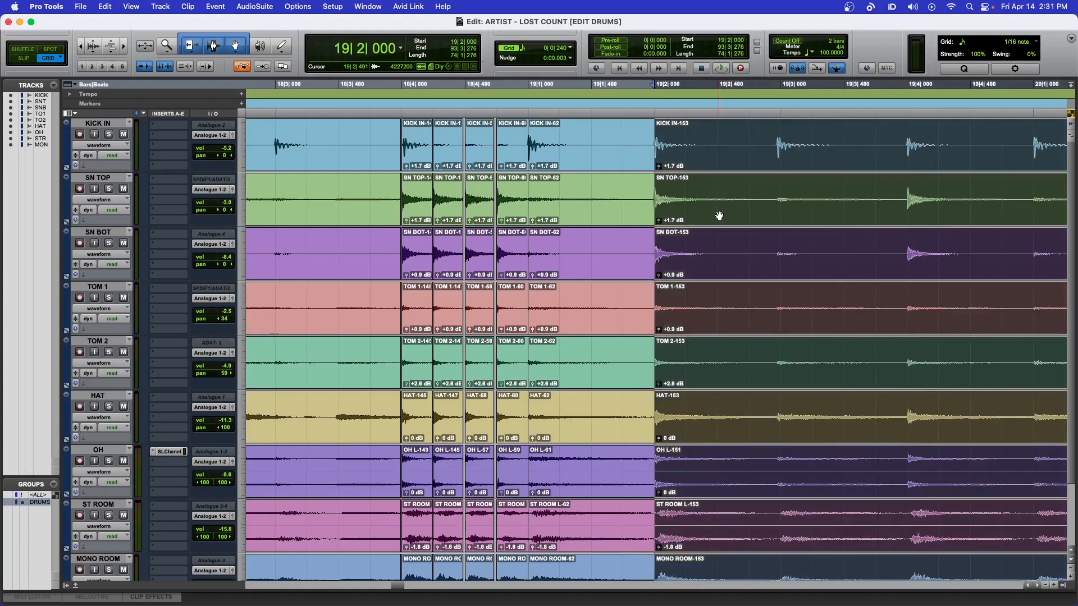
- Separate the grouped drum clips at the kick transient at 19|2|932 and snap everything after the cut to 19|3|000
scroll(706, 198, right, 3)
click(643, 139)
key(Tab)
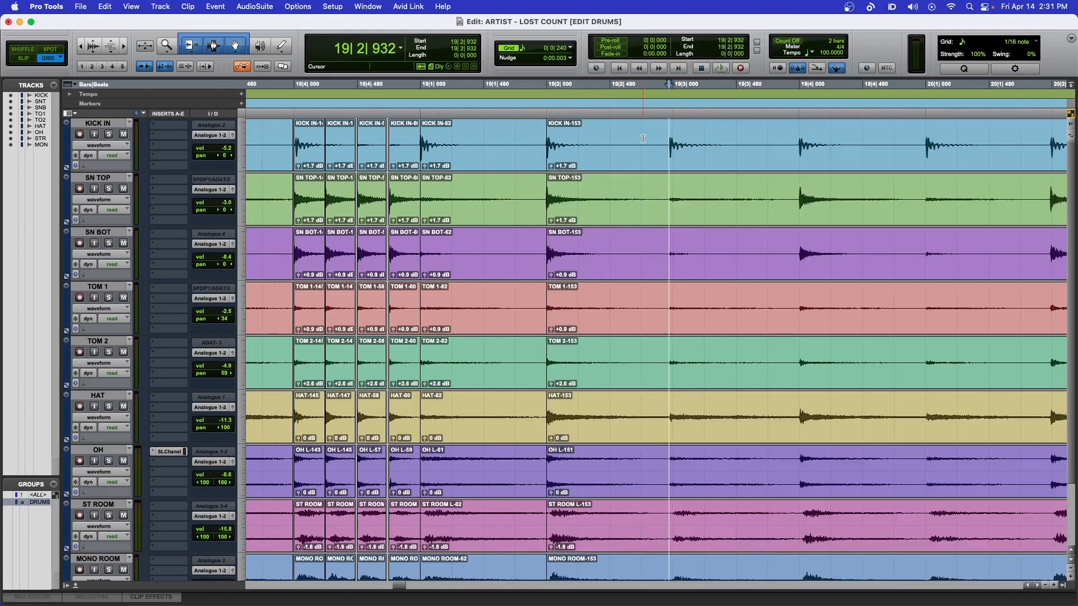
key(b)
drag(683, 166, 703, 163)
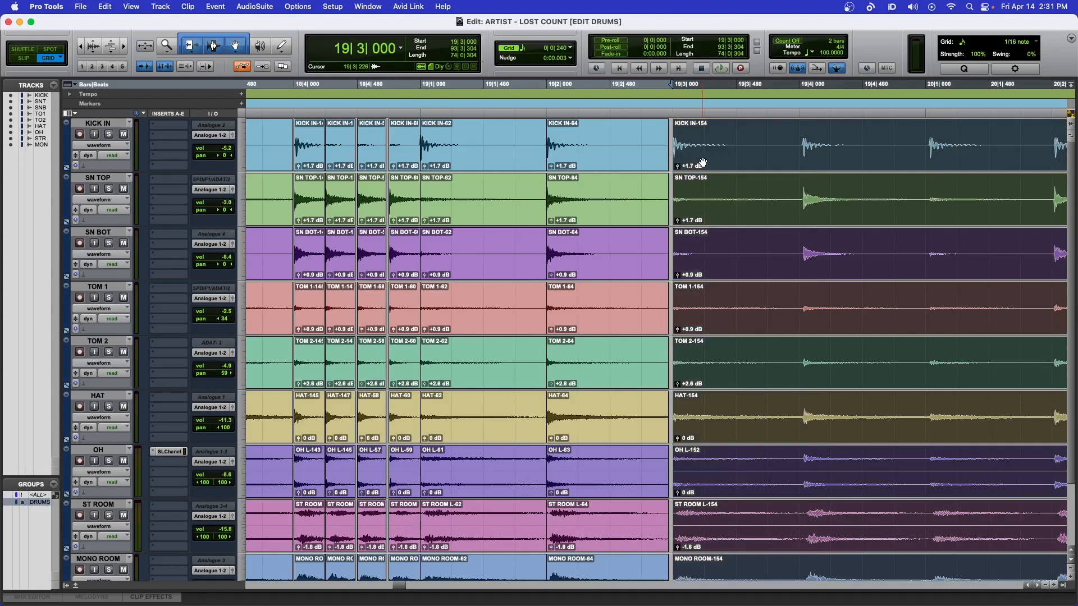
- Separate the grouped drum clips at the transient at 19|4|029 and snap everything after the cut to 19|4|000
click(769, 137)
key(Tab)
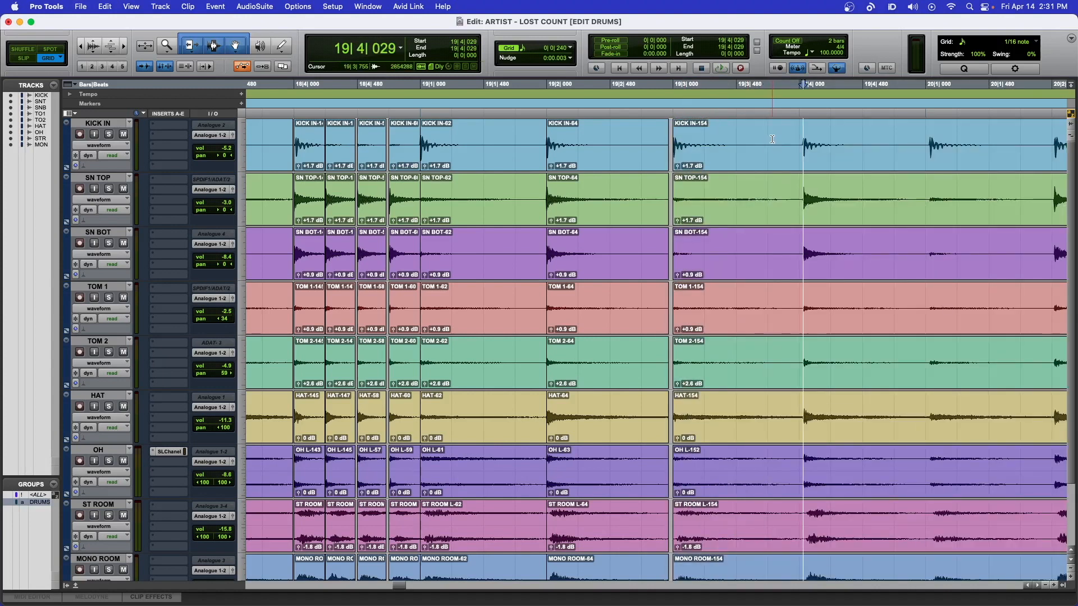
key(b)
drag(875, 167, 870, 165)
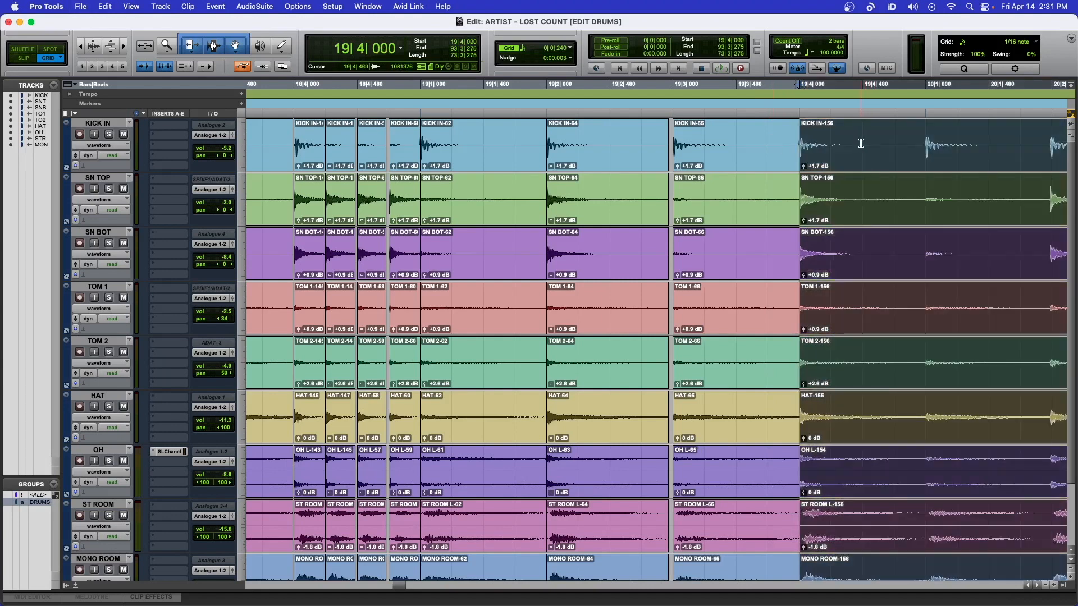
click(769, 138)
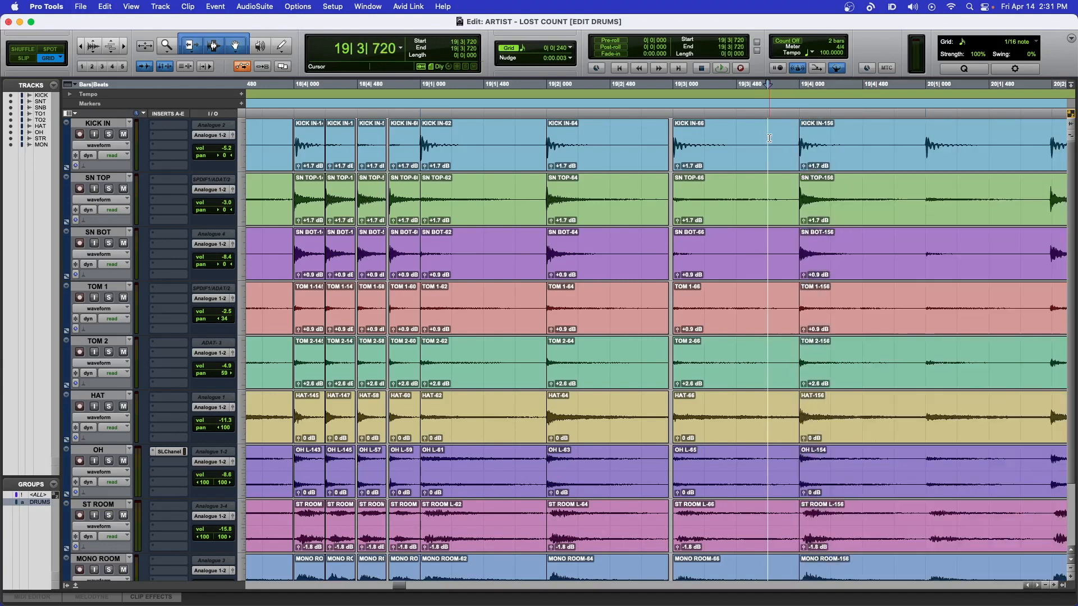
- Separate the grouped drum clips at the transient at 20|1|951 and snap everything after the cut to 20|2|000
scroll(769, 138, right, 3)
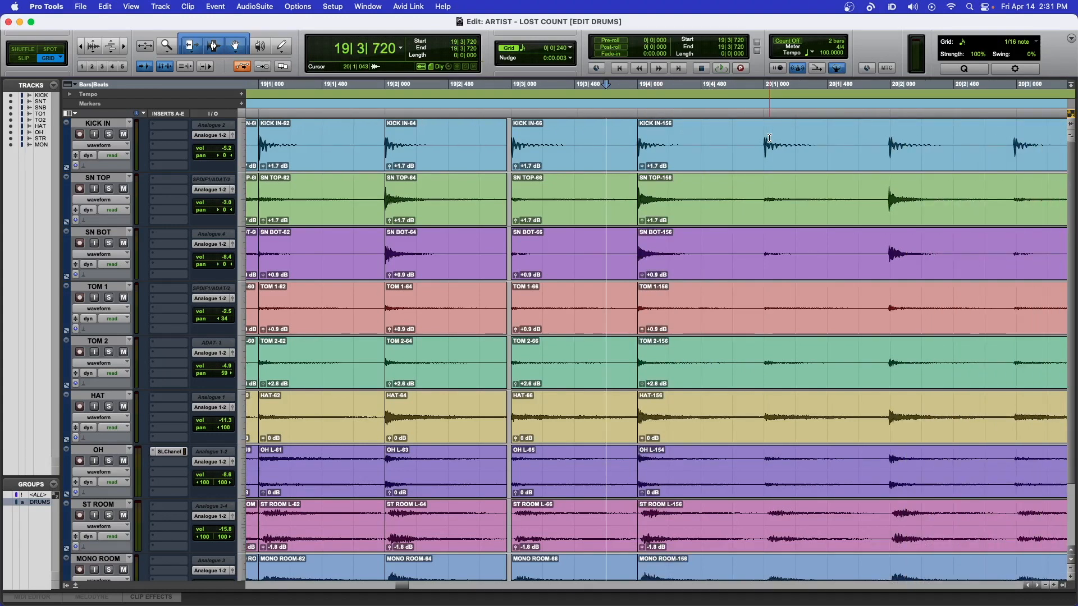
scroll(769, 138, right, 2)
scroll(769, 137, right, 3)
click(699, 140)
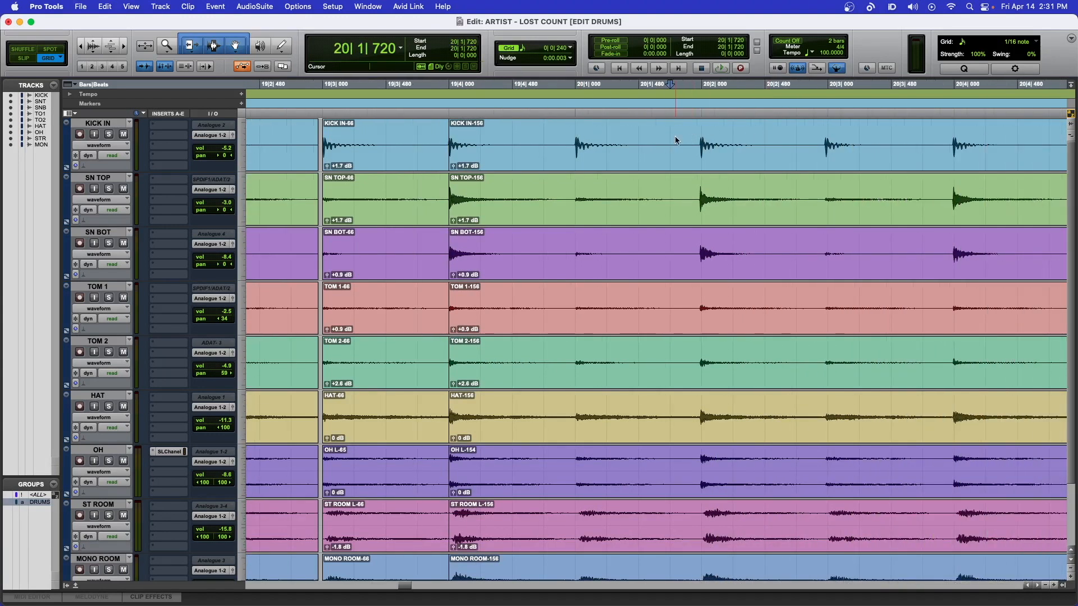
key(super+e)
click(735, 218)
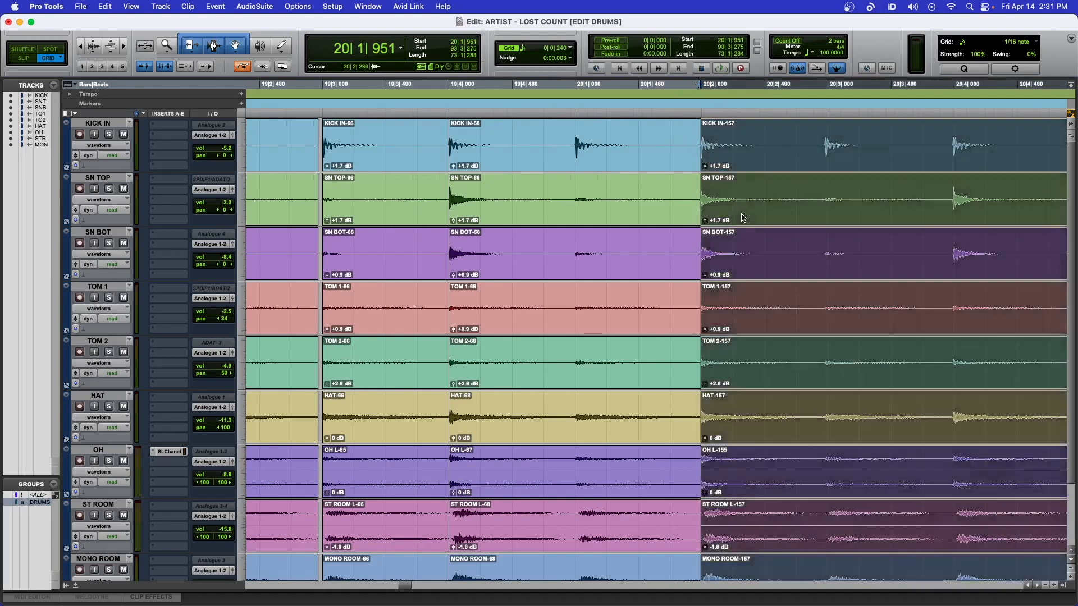
click(578, 132)
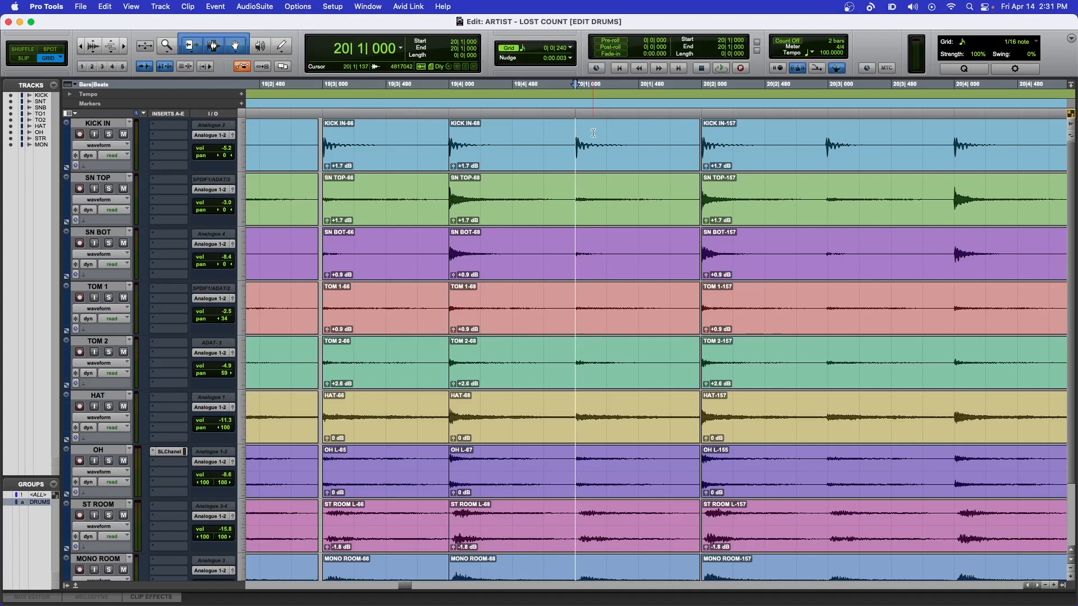
- Examine the unedited hits from bar 20 to bar 23 and locate the tom fill around 30|3|240 in the session overview
scroll(592, 133, right, 2)
scroll(593, 133, right, 4)
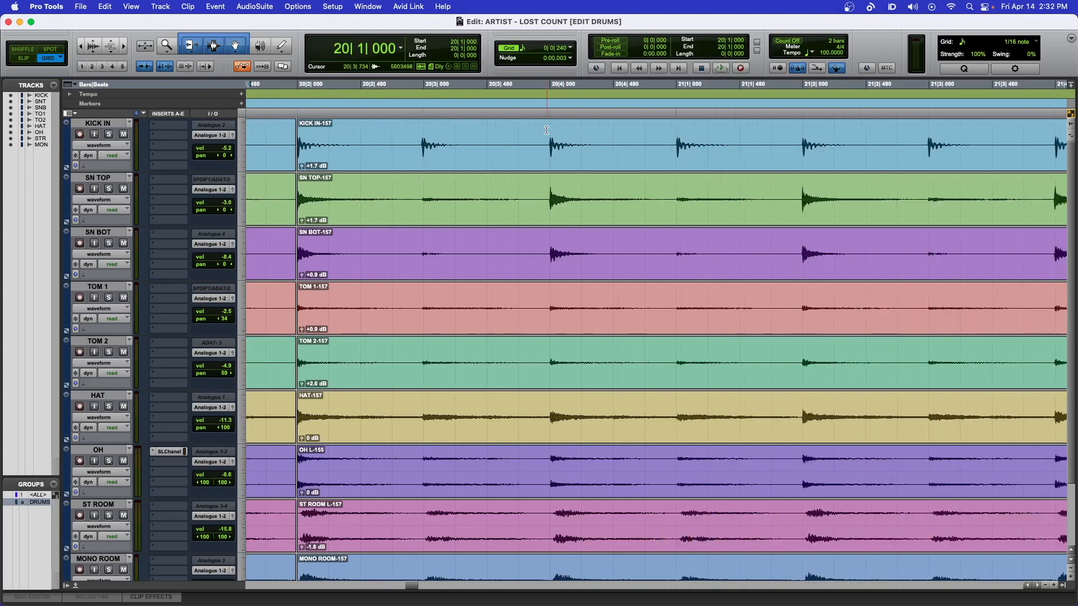
scroll(544, 127, right, 5)
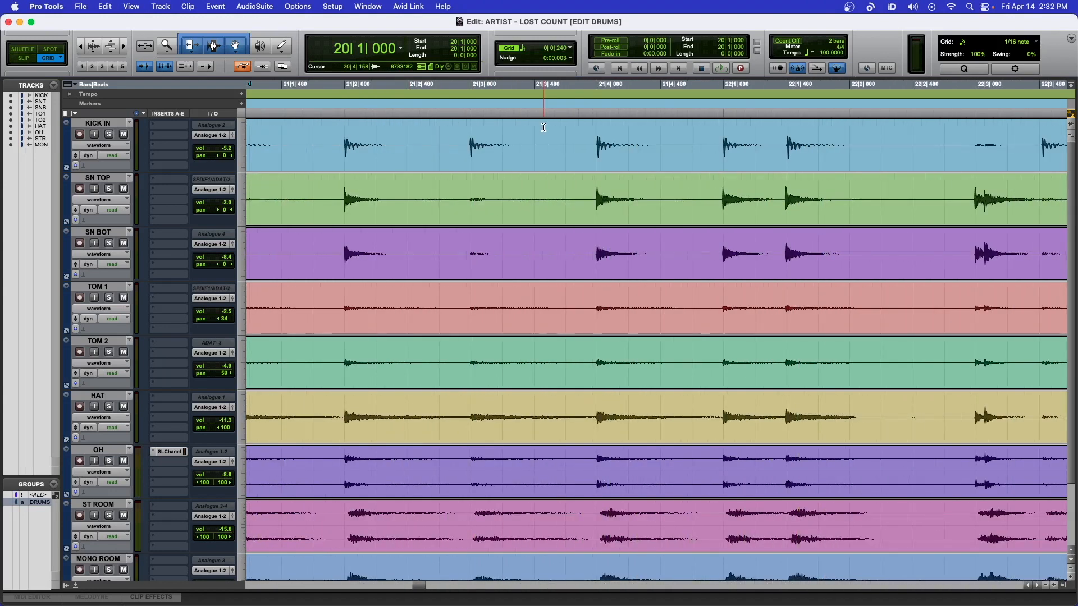
scroll(544, 128, right, 3)
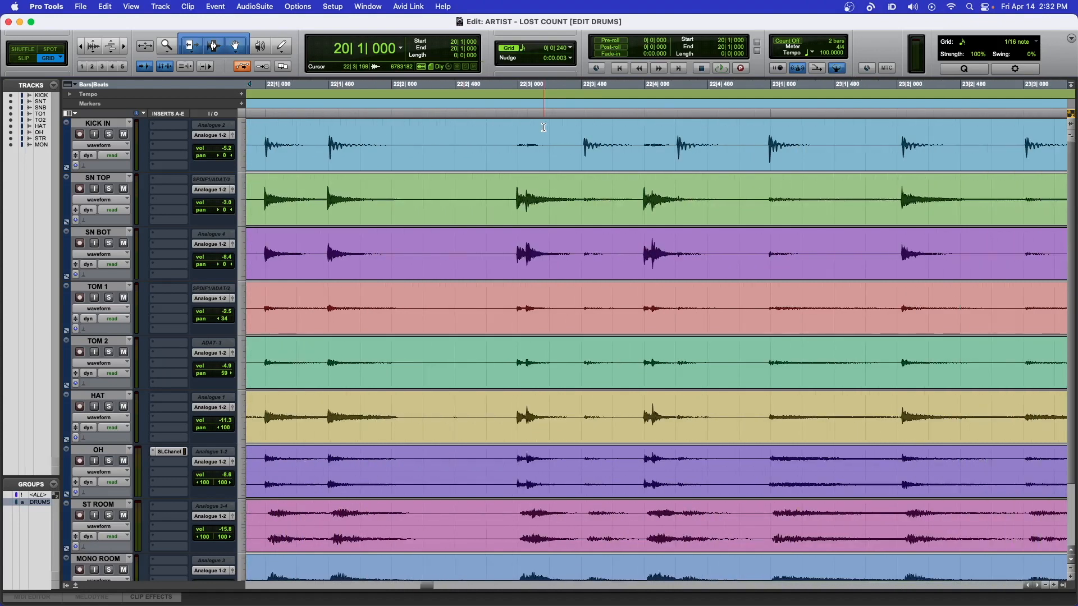
scroll(544, 127, down, 4)
scroll(544, 127, down, 1)
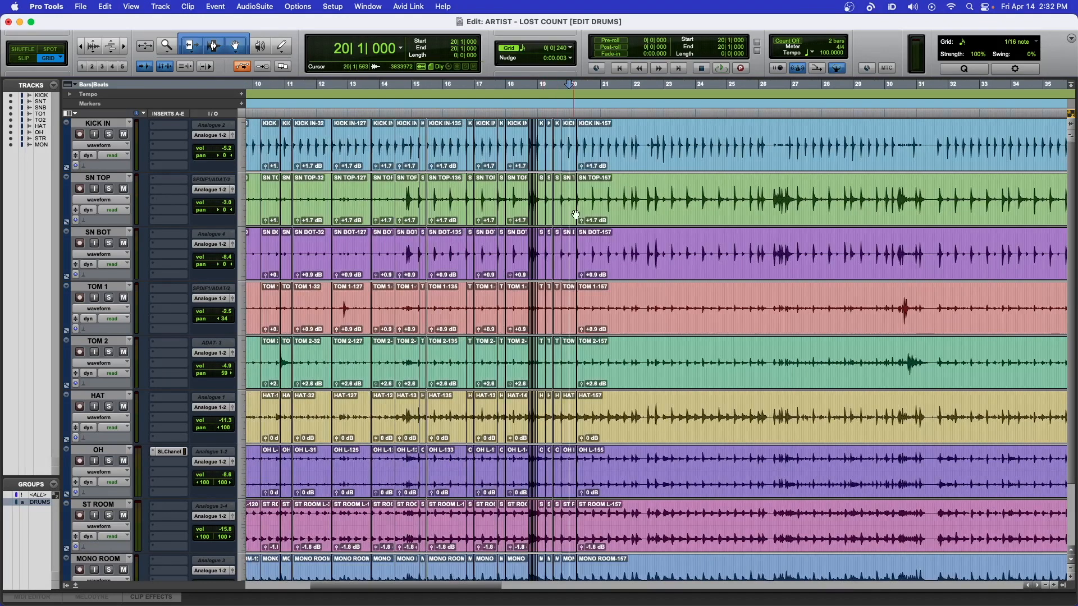
scroll(576, 214, down, 1)
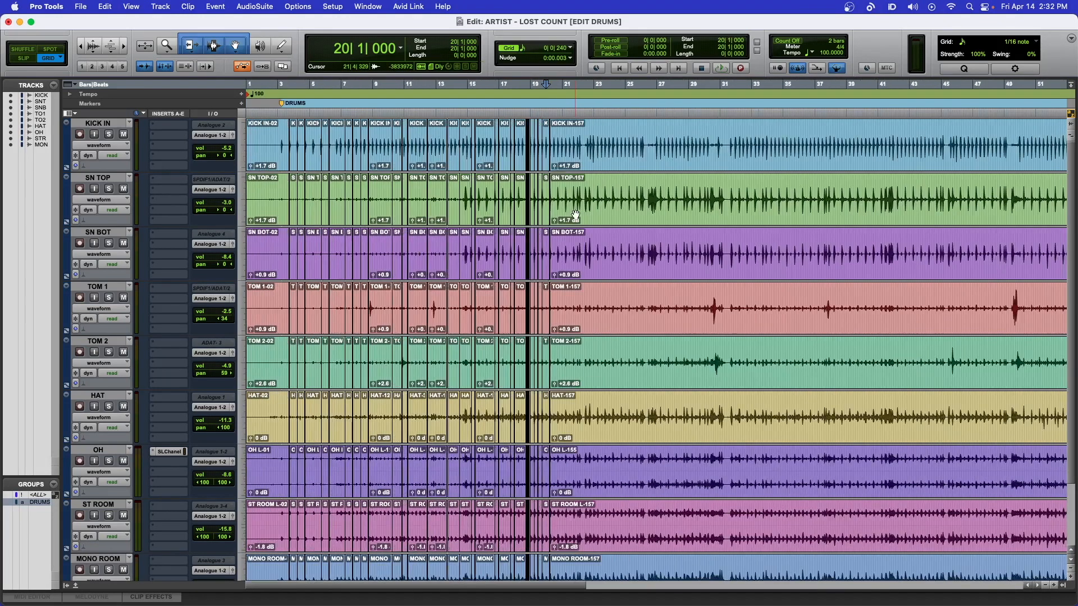
click(714, 309)
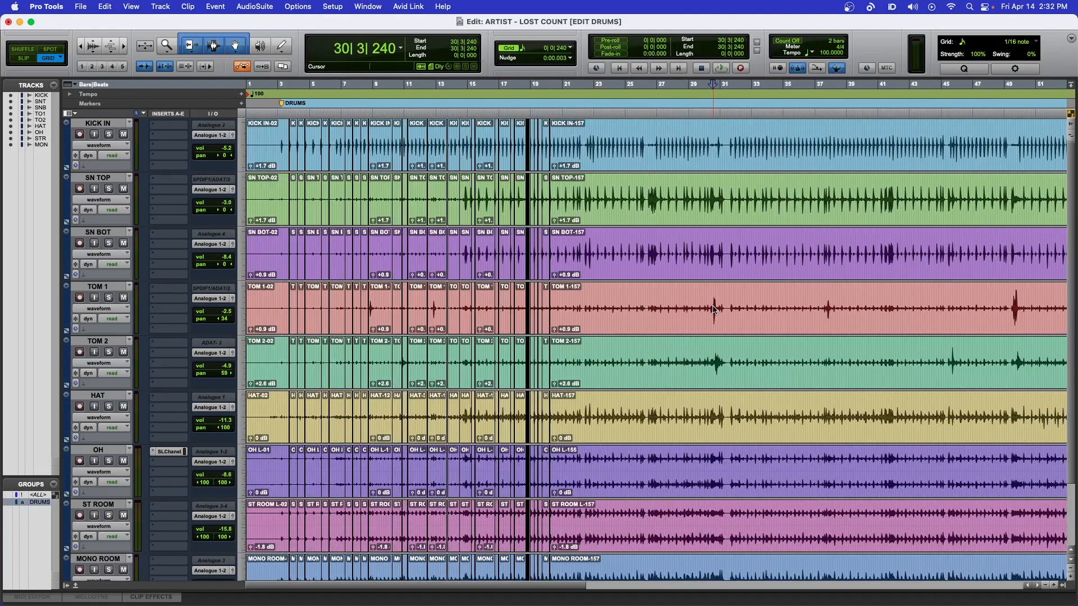
- Separate the grouped drum clips at the kick and snare hit near bar 30 beat 2, snap everything after to 30|2|000, and play it back
scroll(714, 309, up, 4)
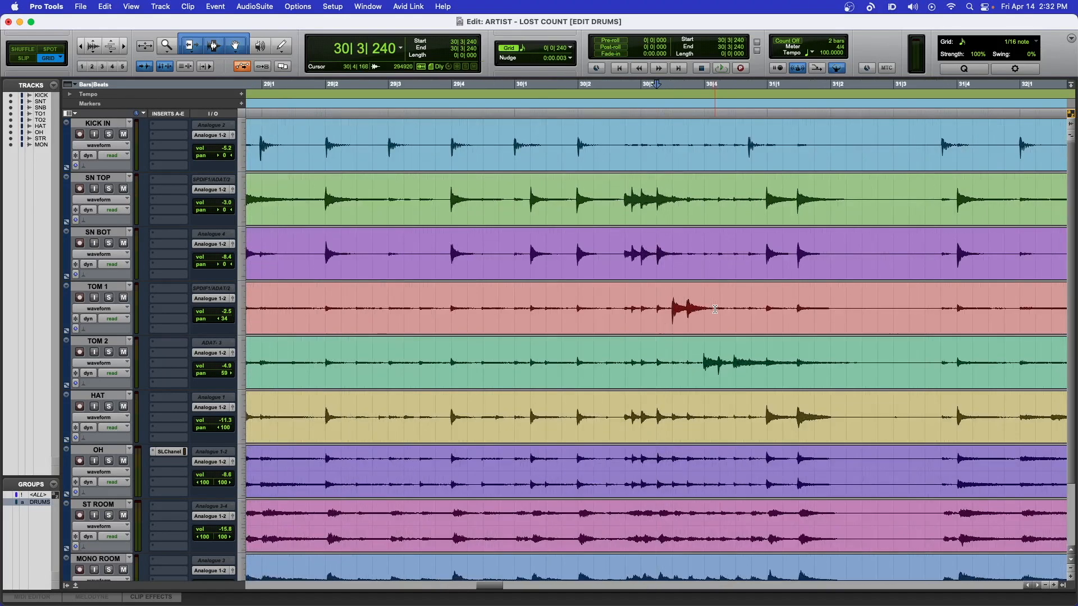
scroll(715, 310, up, 1)
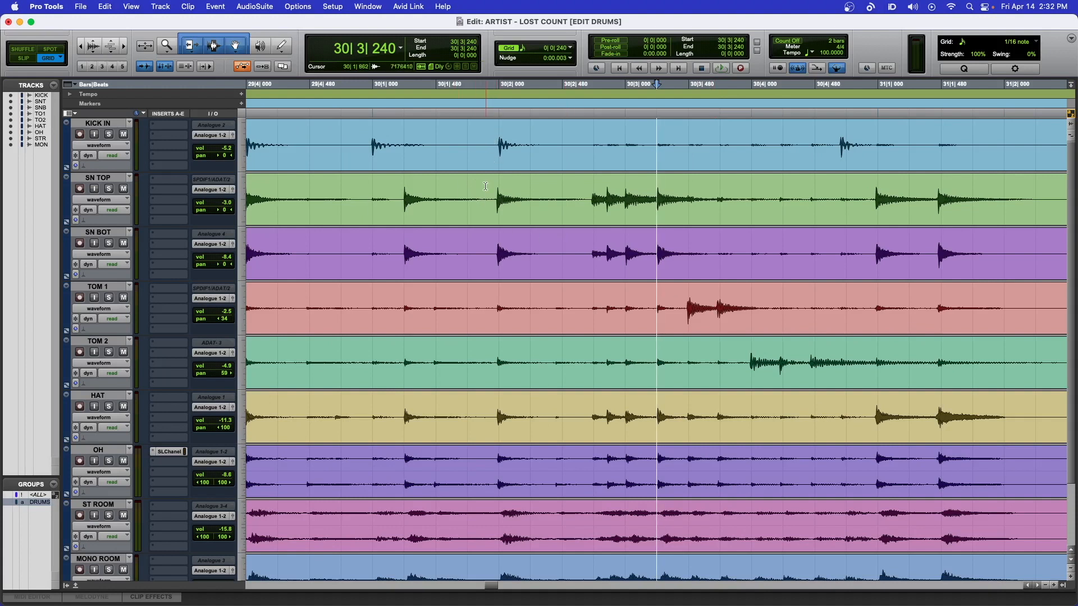
click(469, 193)
click(499, 196)
key(super+e)
click(538, 219)
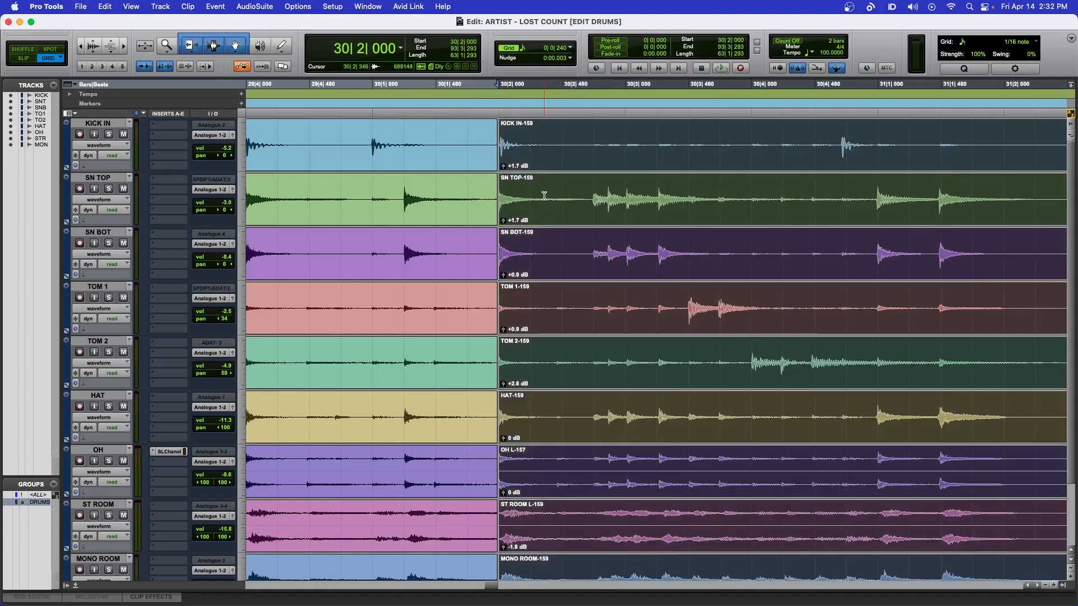
key(space)
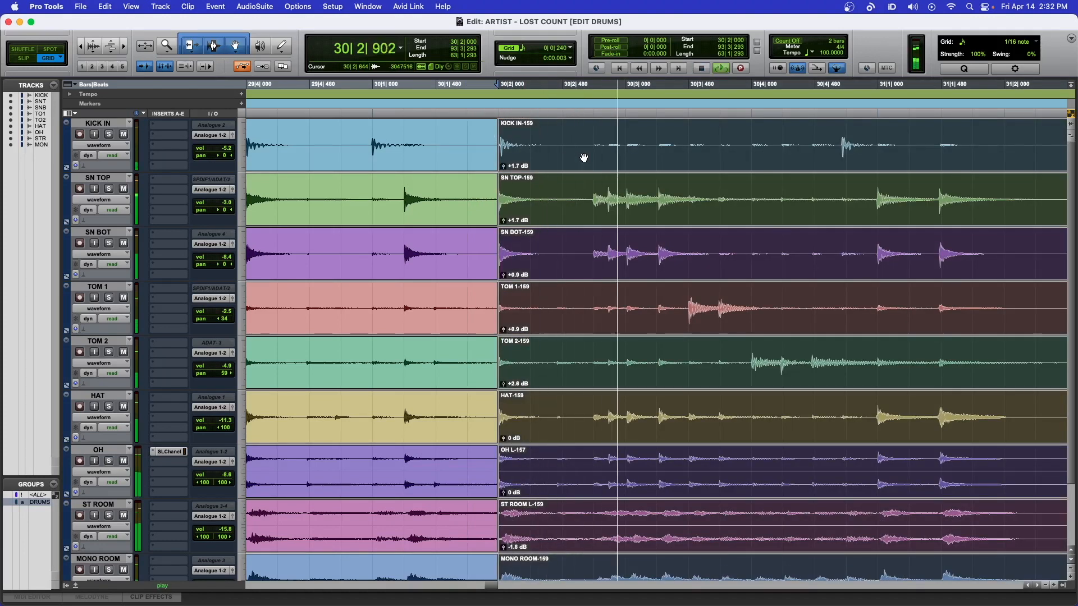
key(space)
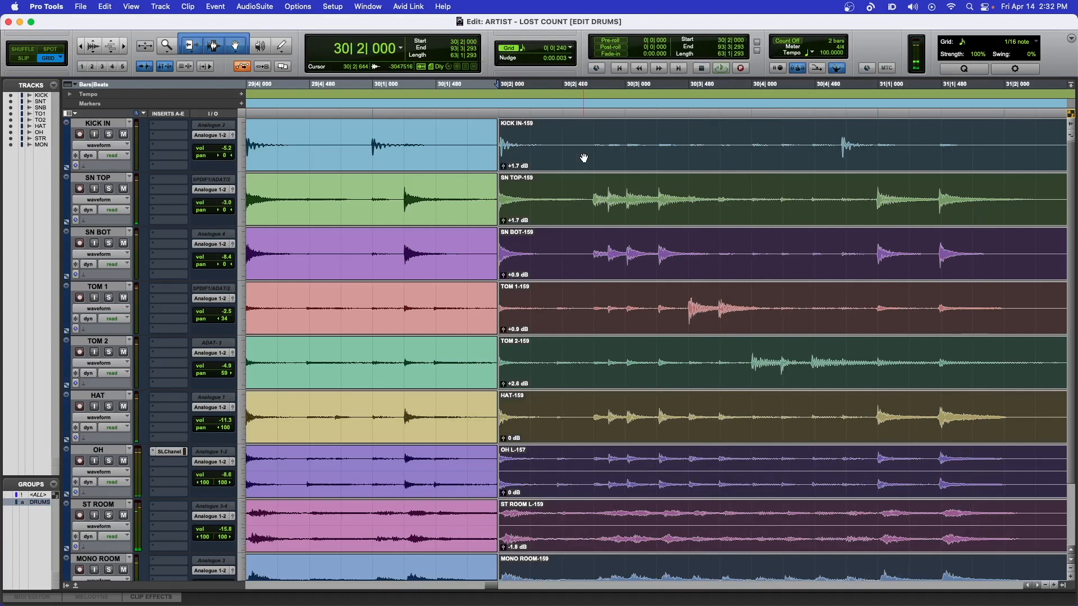
- Separate the grouped drum clips at the snare hit on bar 30 beat 3 and snap everything after the cut to 30|3|000
scroll(584, 158, right, 5)
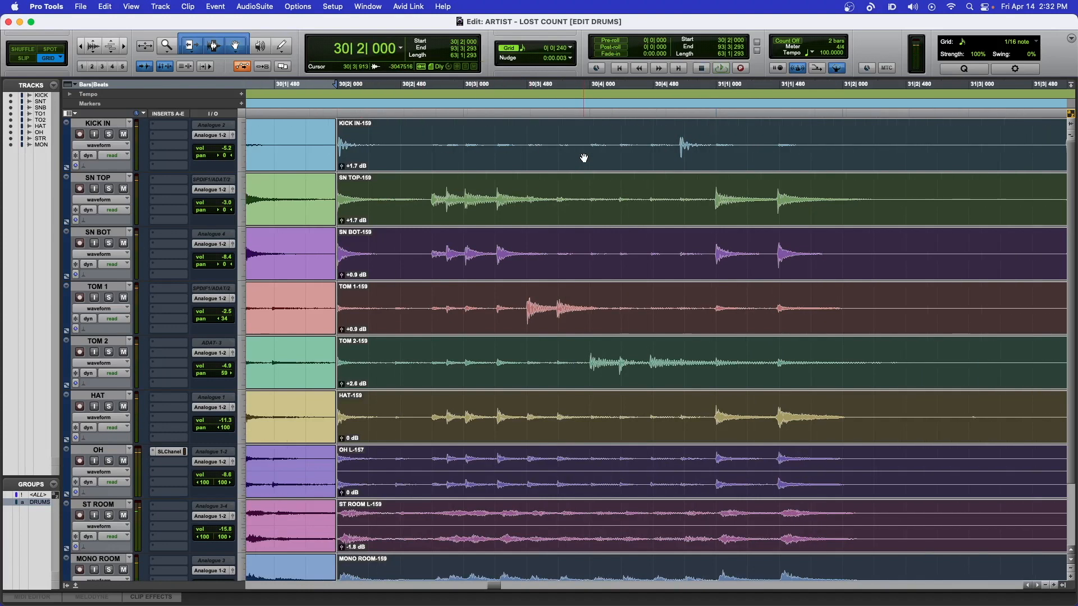
click(426, 187)
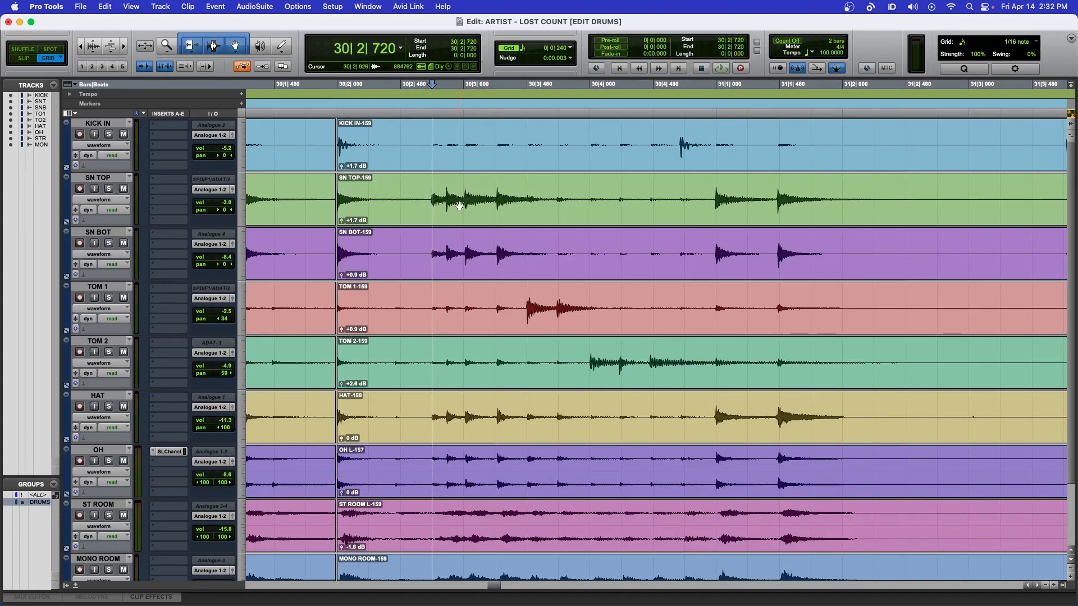
key(Tab)
key(Tab)
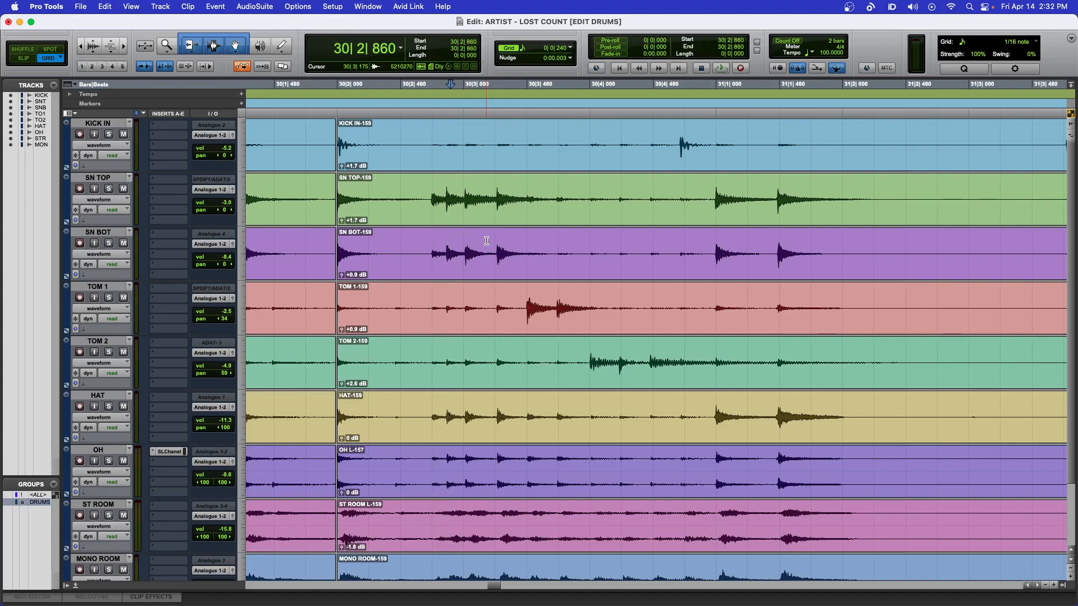
key(t)
scroll(486, 240, right, 3)
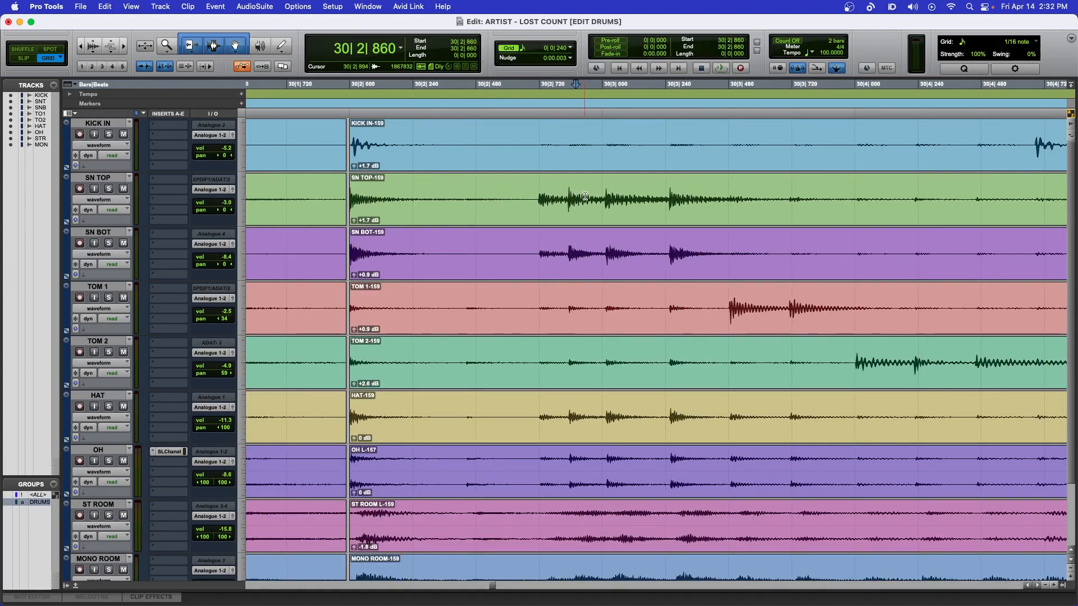
key(Tab)
key(b)
click(651, 219)
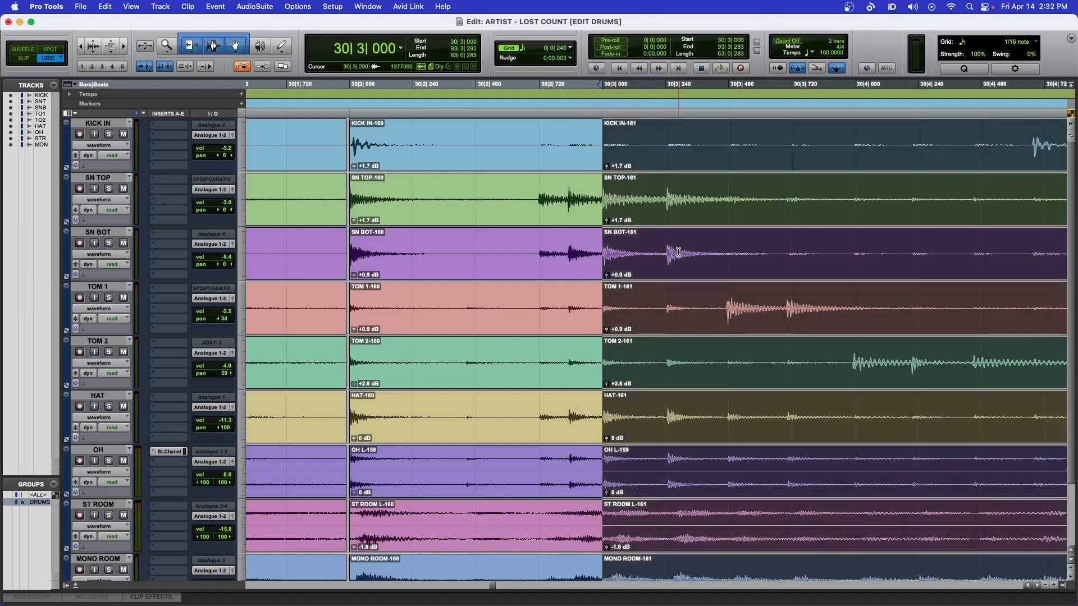
- Separate the grouped drum clips at the first TOM 1 hit at 30|3|470 and snap everything after the cut to 30|3|480
scroll(667, 227, right, 3)
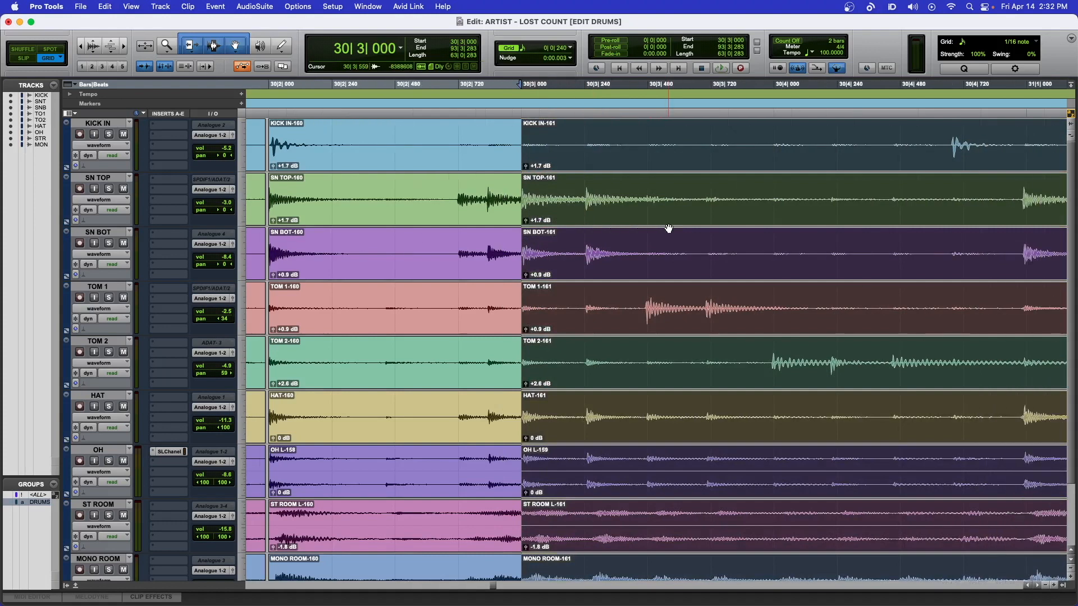
click(607, 304)
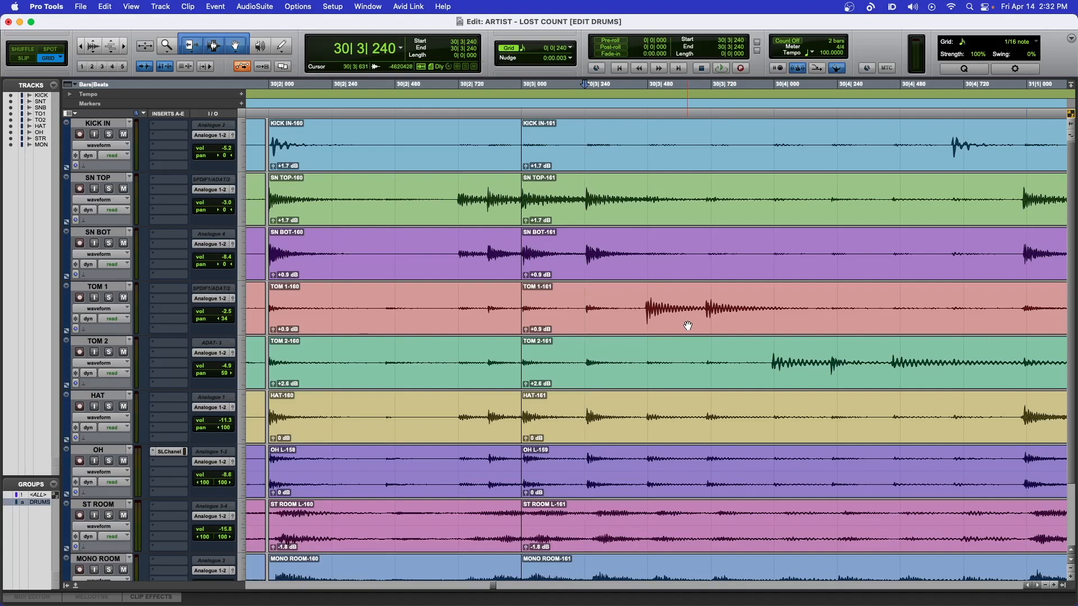
key(Tab)
key(Tab)
key(super+e)
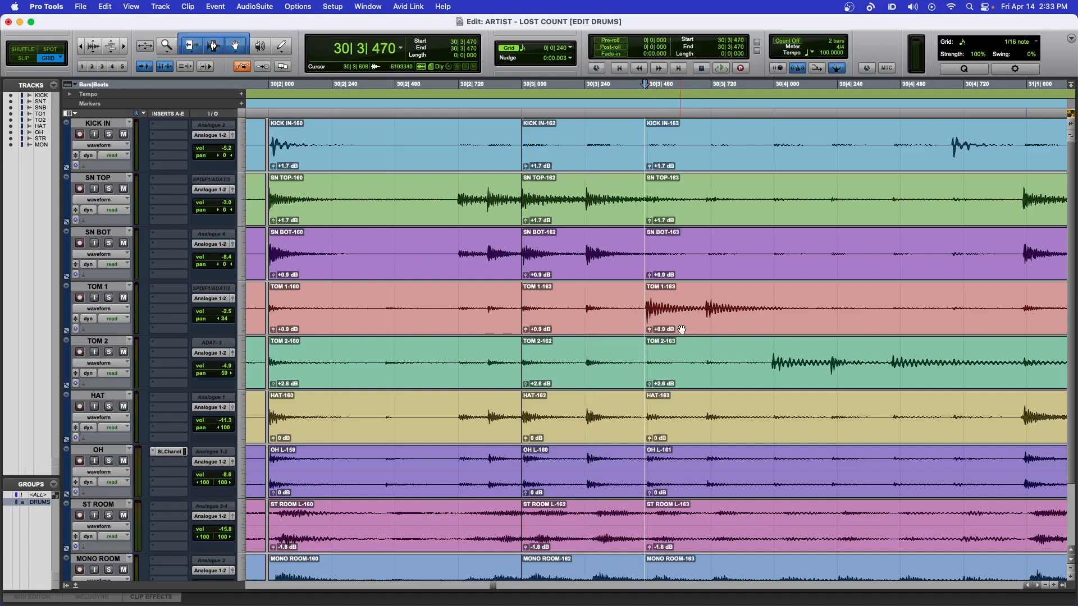
click(682, 329)
drag(682, 329, 688, 328)
- Separate the grouped drum clips at the second TOM 1 hit of the fill and snap everything after the cut to 30|3|720
key(Tab)
key(Tab)
key(super+e)
click(733, 327)
drag(733, 327, 738, 326)
- Separate the grouped drum clips at the first TOM 2 hit at 30|4|019 and snap everything after the cut to 30|4|000
key(Tab)
key(Tab)
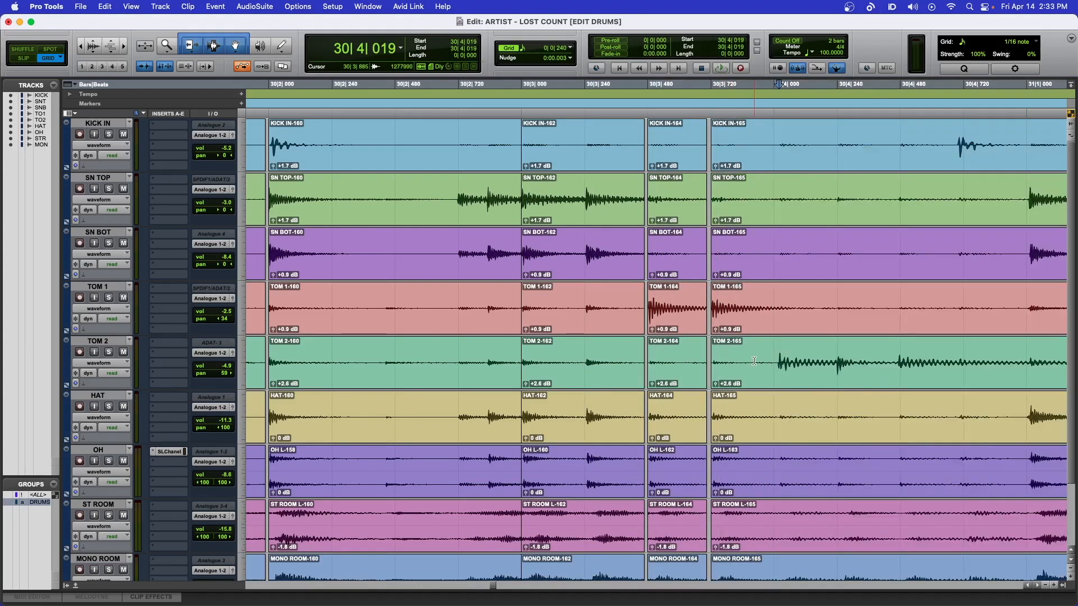
key(super+e)
click(812, 380)
drag(811, 380, 807, 377)
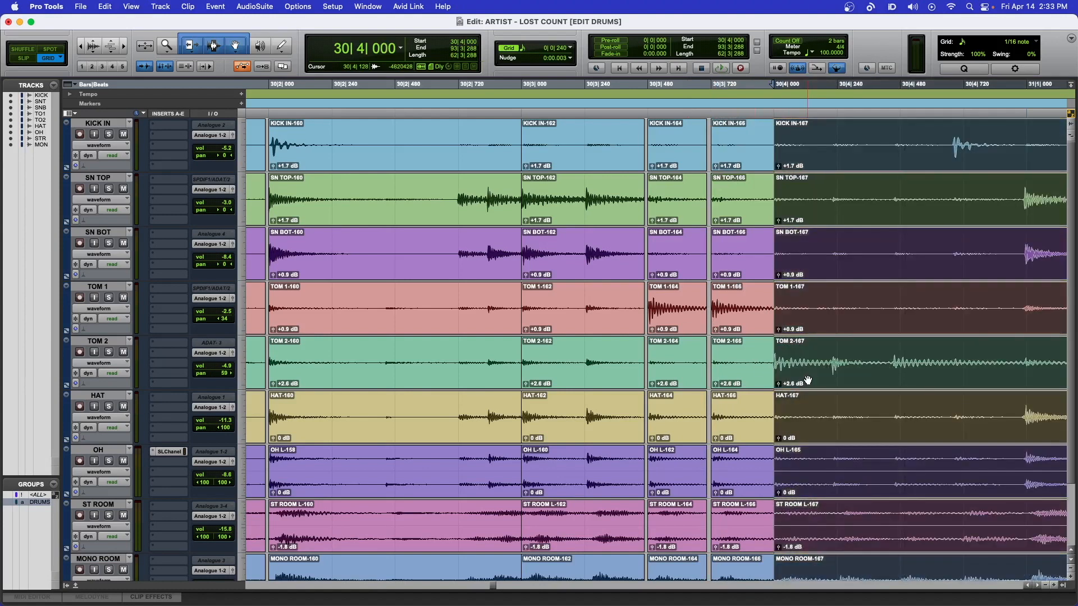
- Separate the grouped drum clips at the second TOM 2 hit, snap everything after to 30|4|240, and play the fill from 30|3|720
key(Tab)
key(super+e)
click(867, 386)
drag(867, 386, 873, 386)
scroll(876, 385, right, 3)
scroll(876, 385, right, 2)
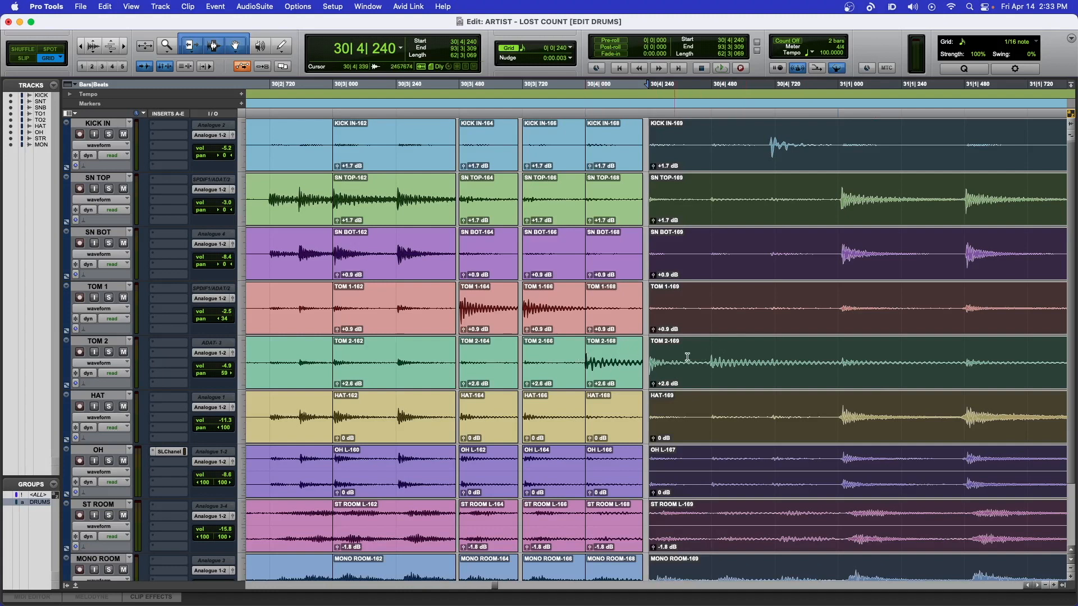
click(560, 351)
key(space)
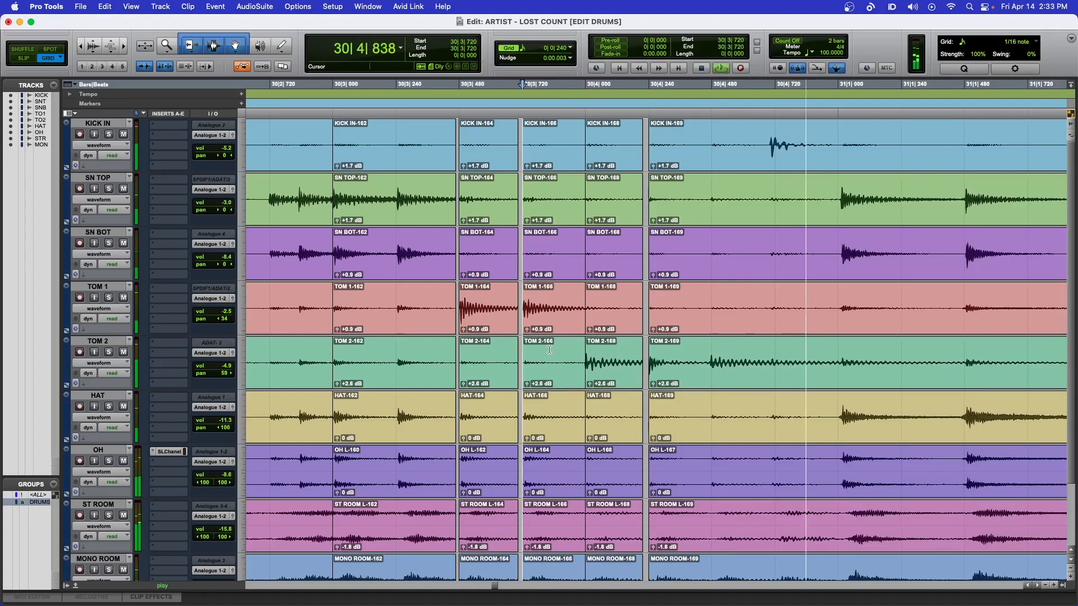
key(space)
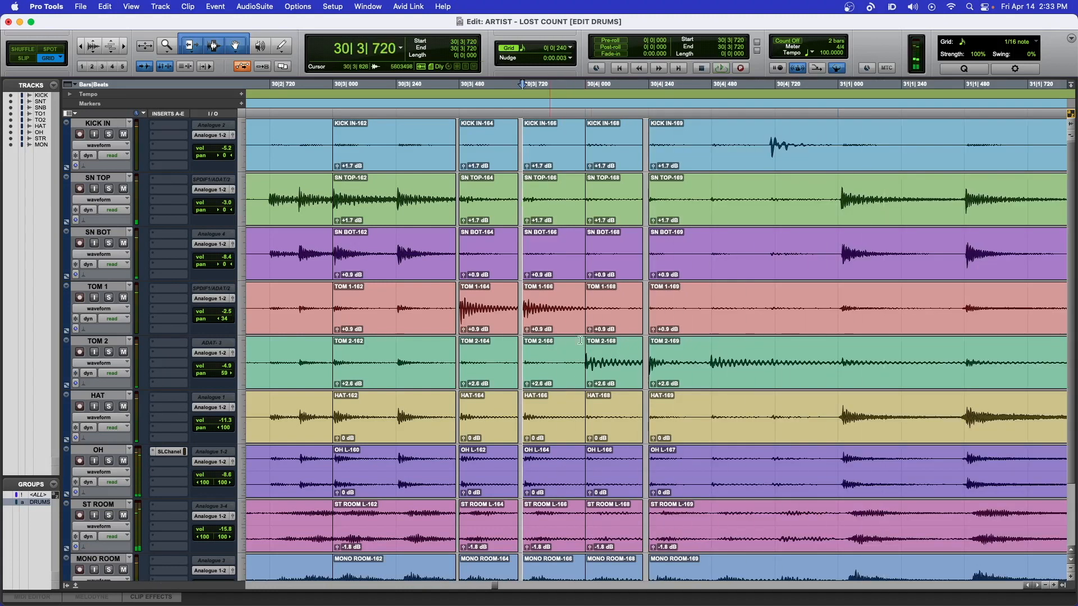
- Separate the grouped drum clips at the kick transient at 30|4|703 and snap everything after the cut to 30|4|720
click(712, 353)
scroll(746, 165, right, 3)
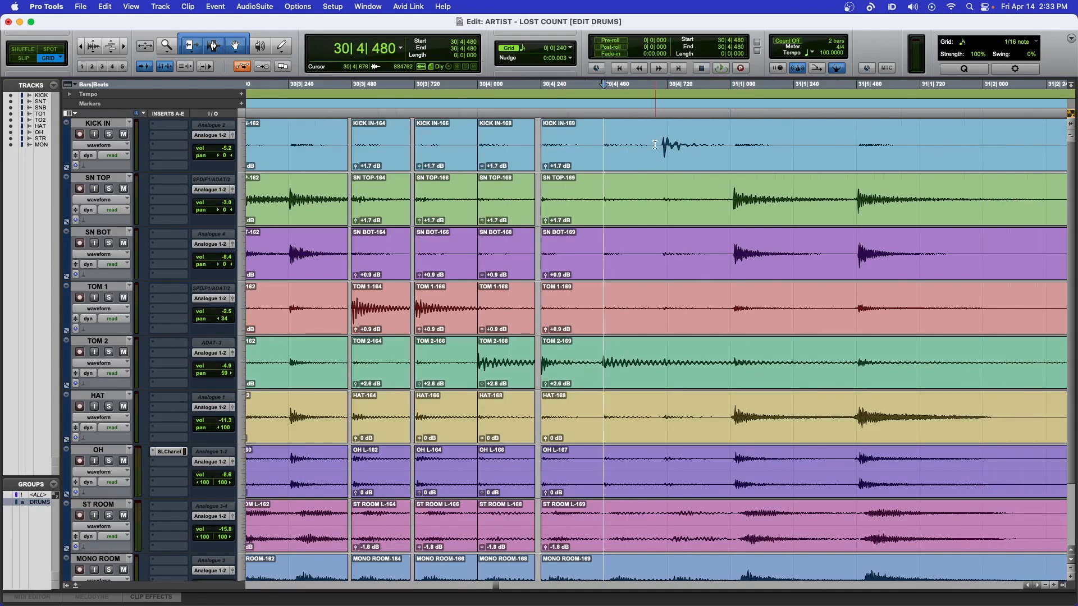
key(Tab)
key(Tab)
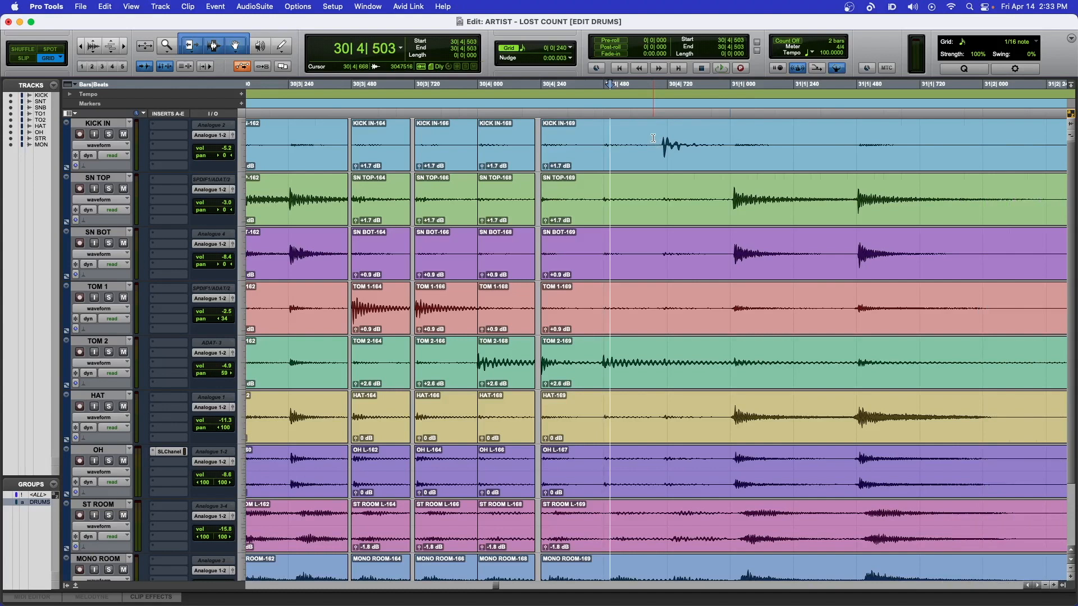
key(b)
click(702, 165)
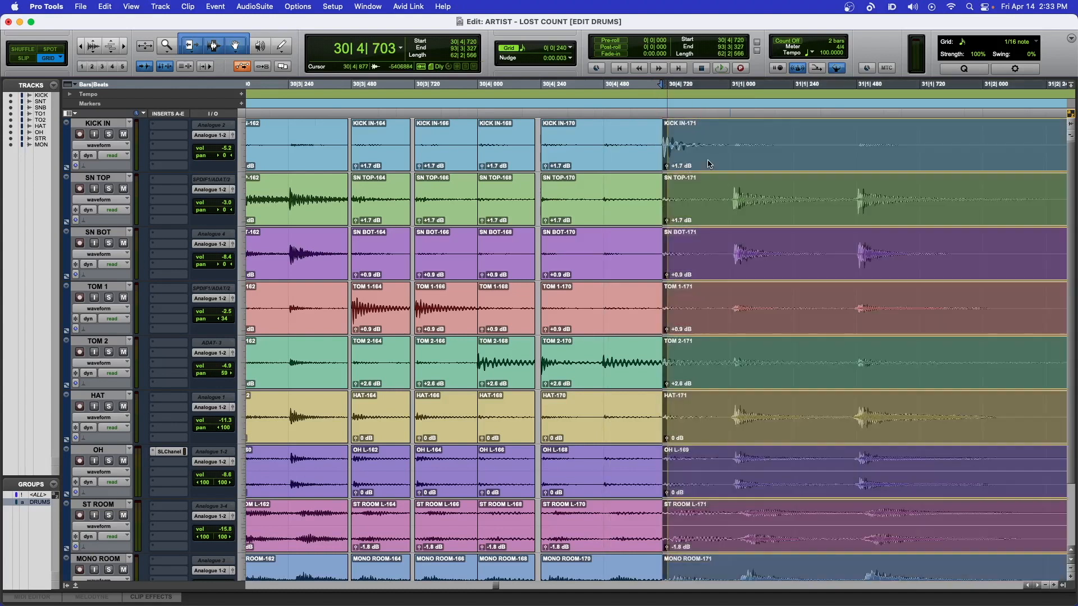
- Separate the grouped drum clips at the snare hit on the bar 31 downbeat and snap everything after the cut to 31|1|000
click(728, 195)
key(b)
click(780, 214)
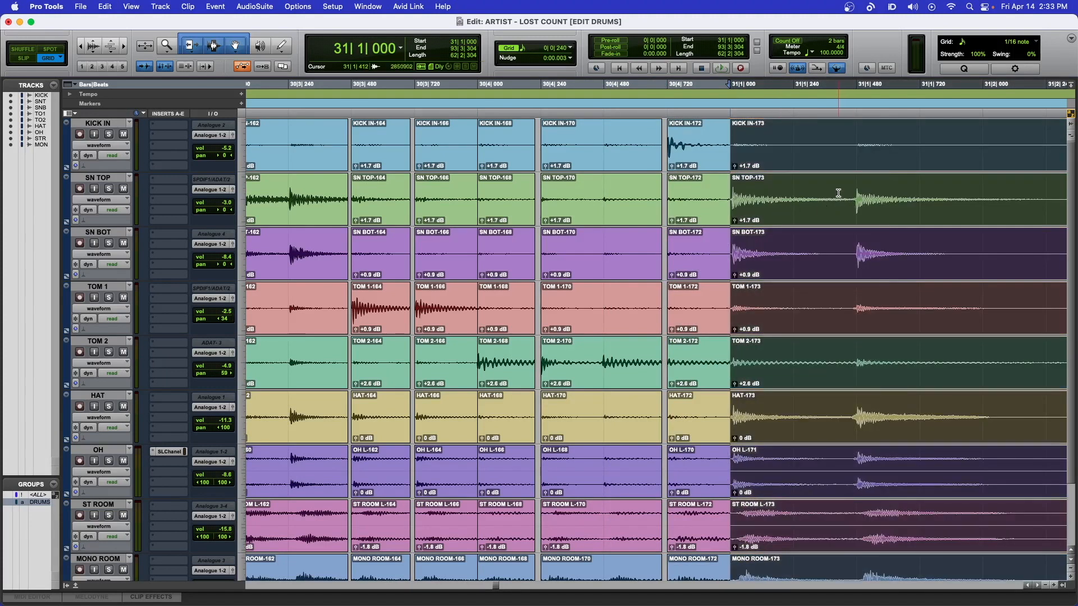
- Play back the edited tom fill from 30|2|720 and check its timing and the gaps between the clips
click(841, 194)
scroll(758, 194, left, 2)
scroll(758, 193, left, 5)
click(353, 163)
key(space)
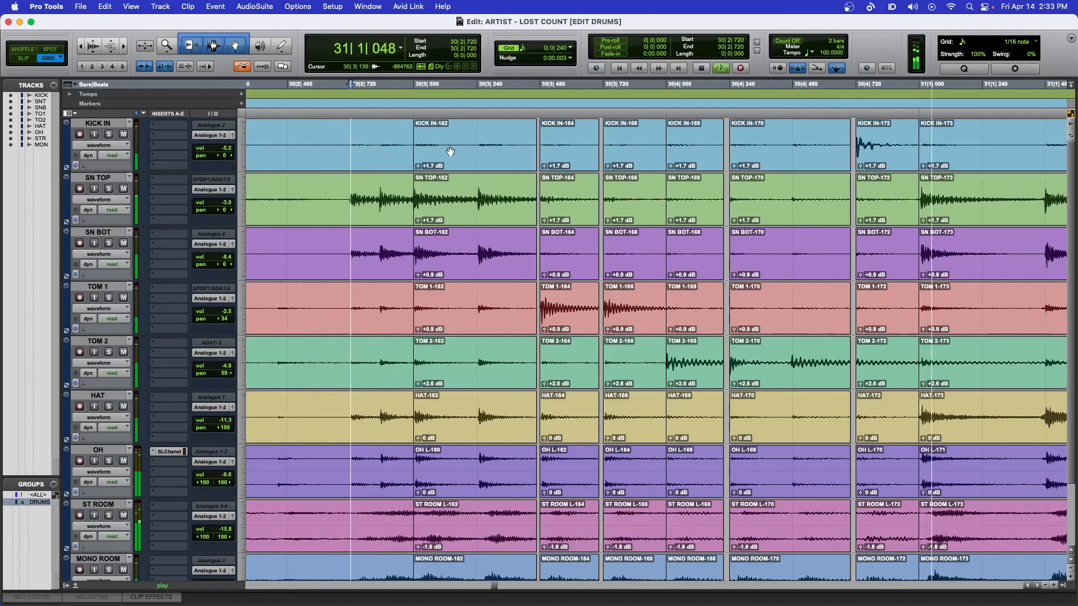
key(space)
scroll(450, 152, right, 4)
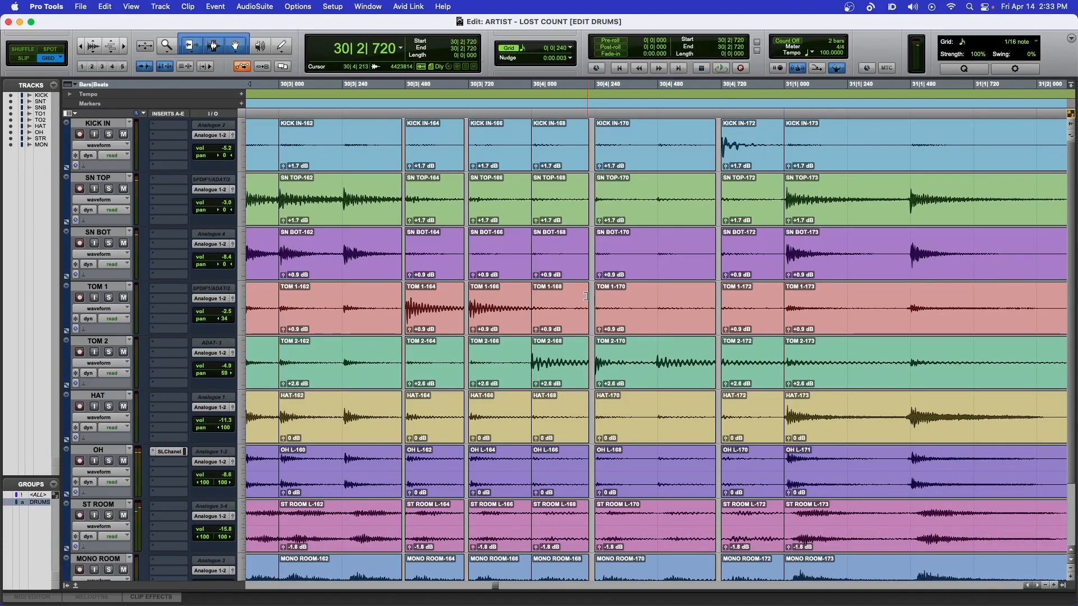
scroll(585, 296, left, 3)
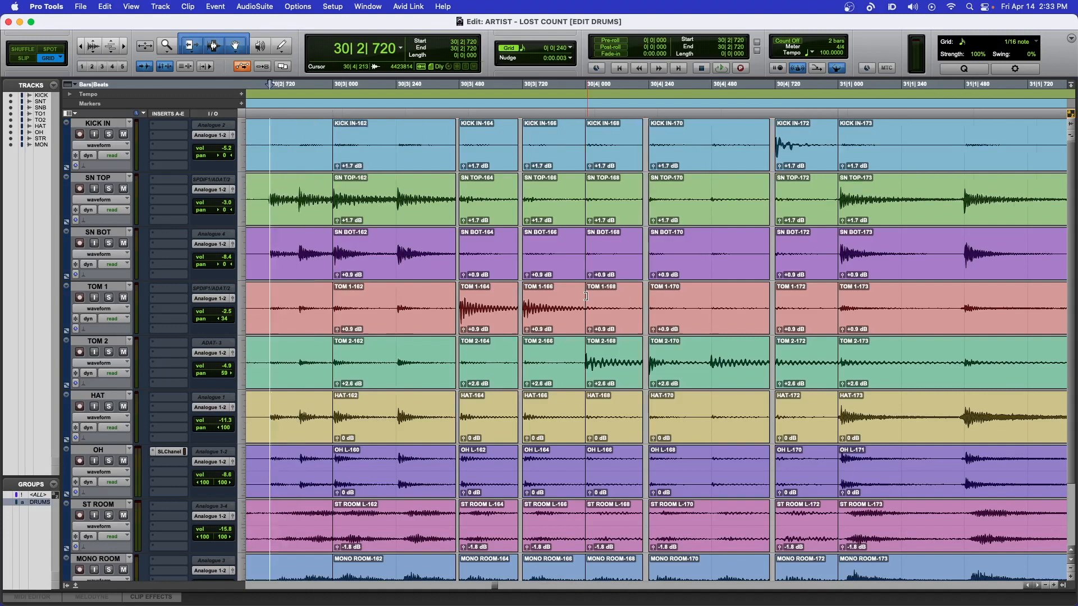
key(space)
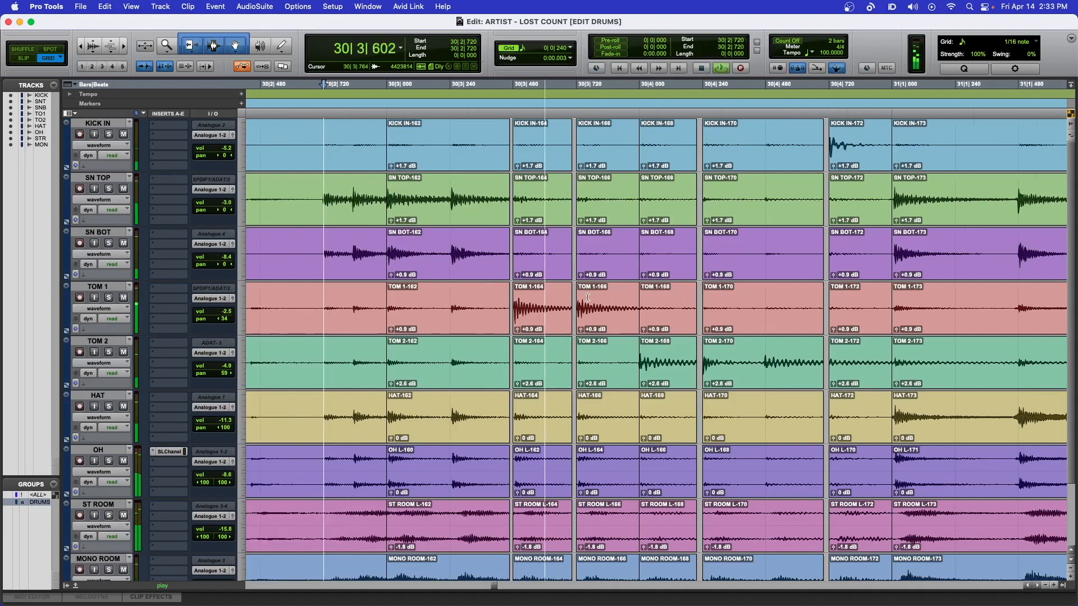
key(space)
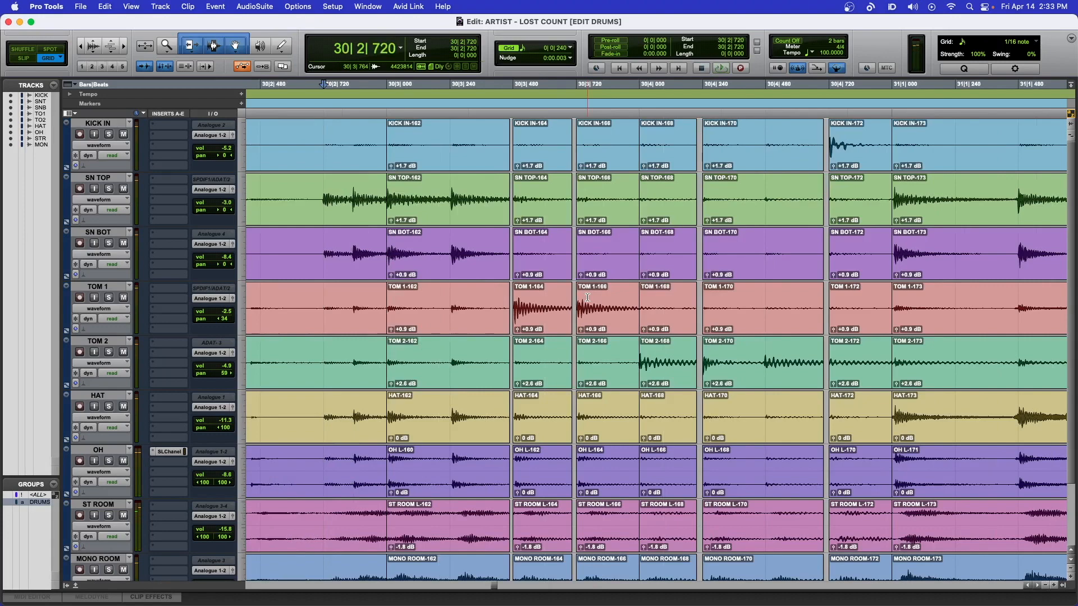
- Show the whole session and duplicate the current playlist across the grouped drum tracks, keeping the default names
key(alt+a)
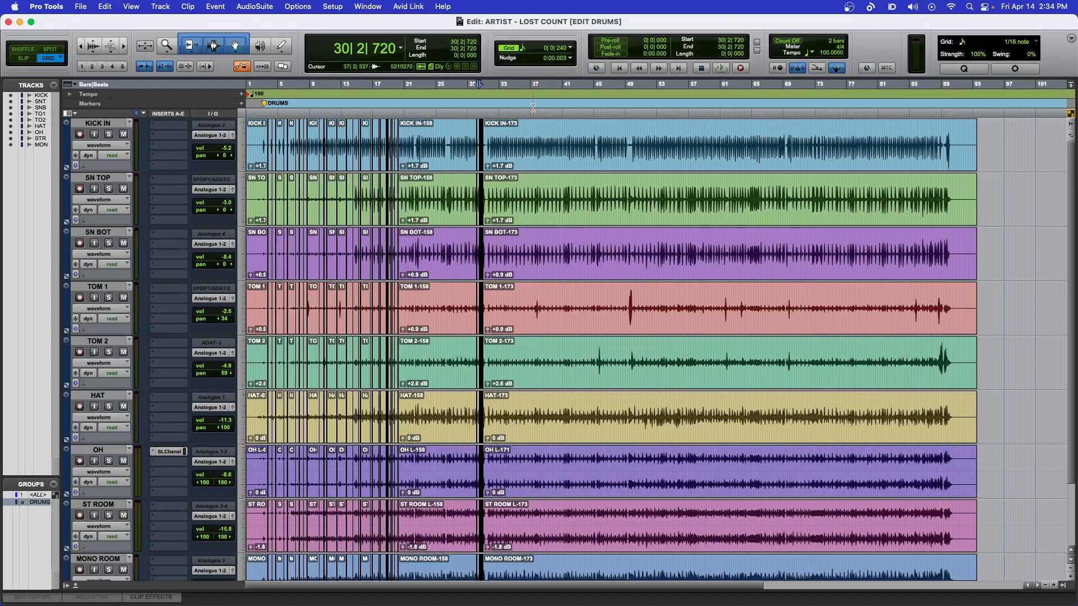
click(130, 124)
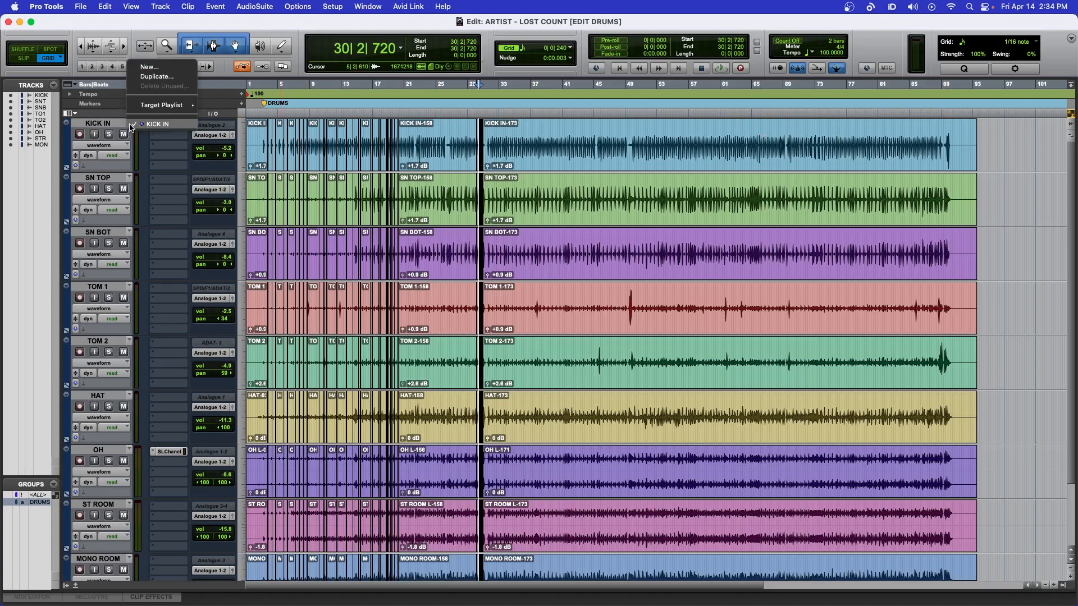
click(154, 76)
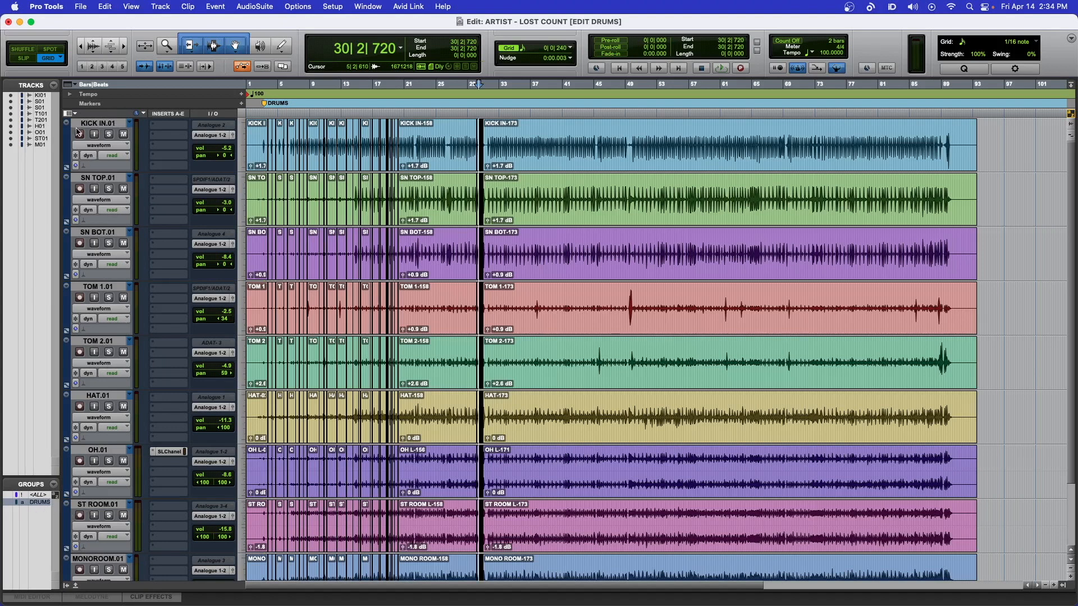
- Switch the grouped drum tracks between the original KICK IN (1) and duplicate KICK IN.01 (2) playlists, finishing on the original
click(130, 123)
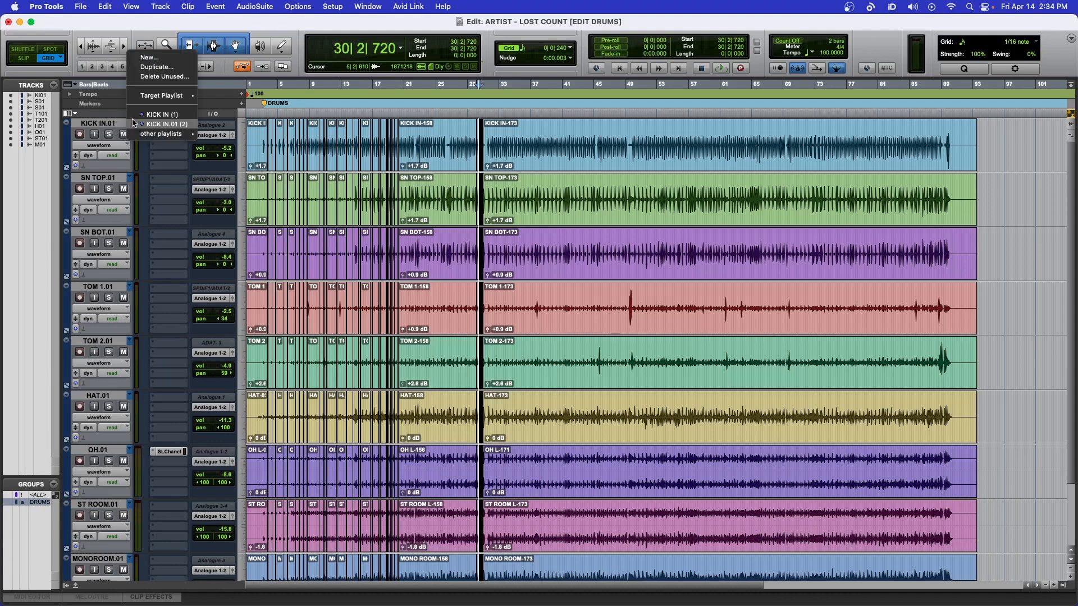
click(137, 115)
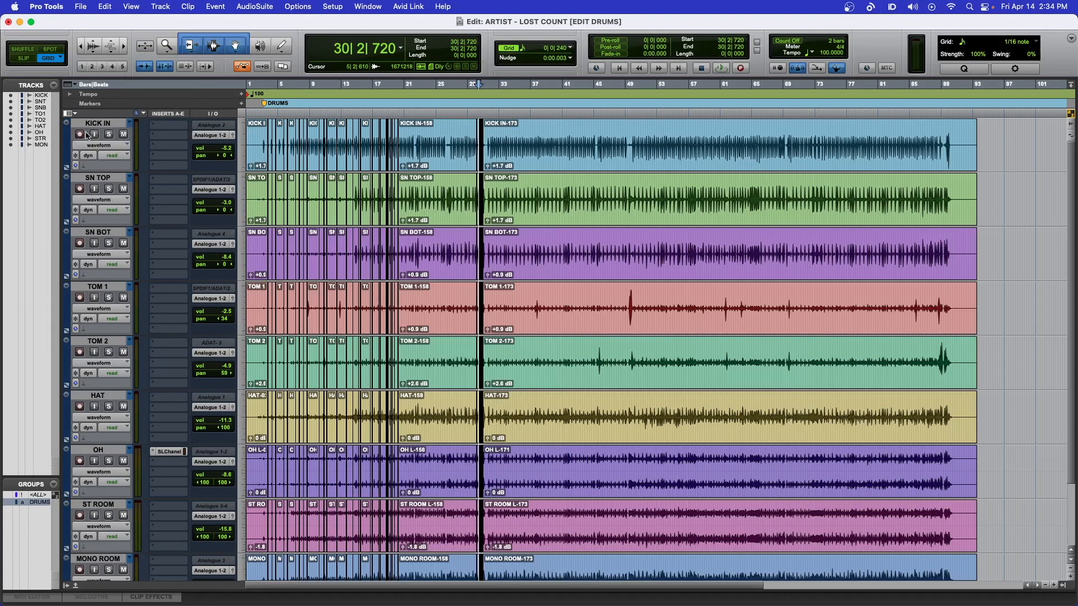
click(131, 124)
click(139, 134)
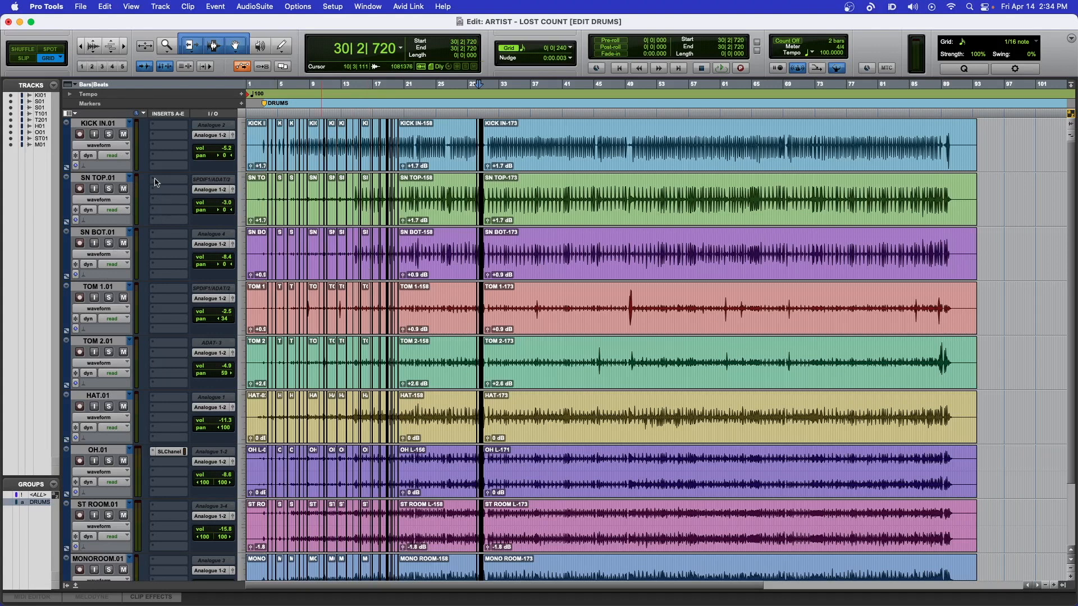
click(130, 122)
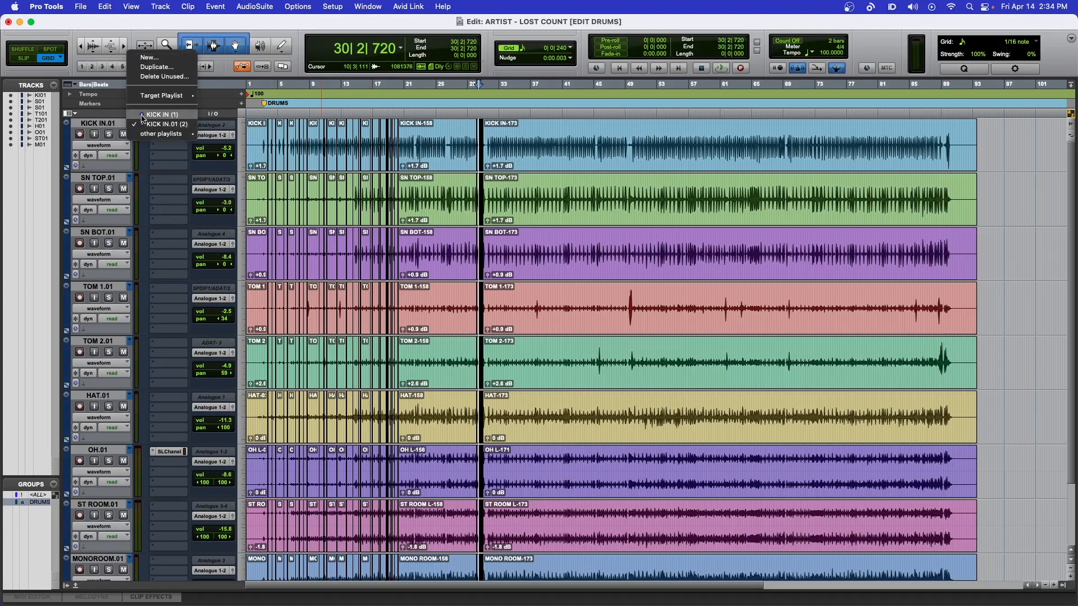
click(160, 114)
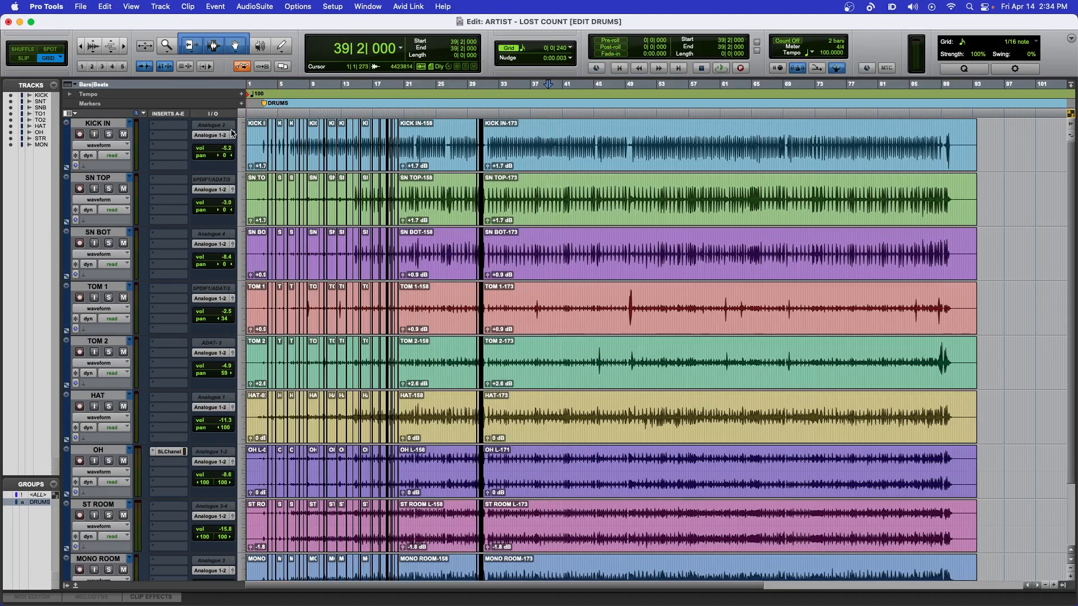
double_click(257, 129)
click(258, 129)
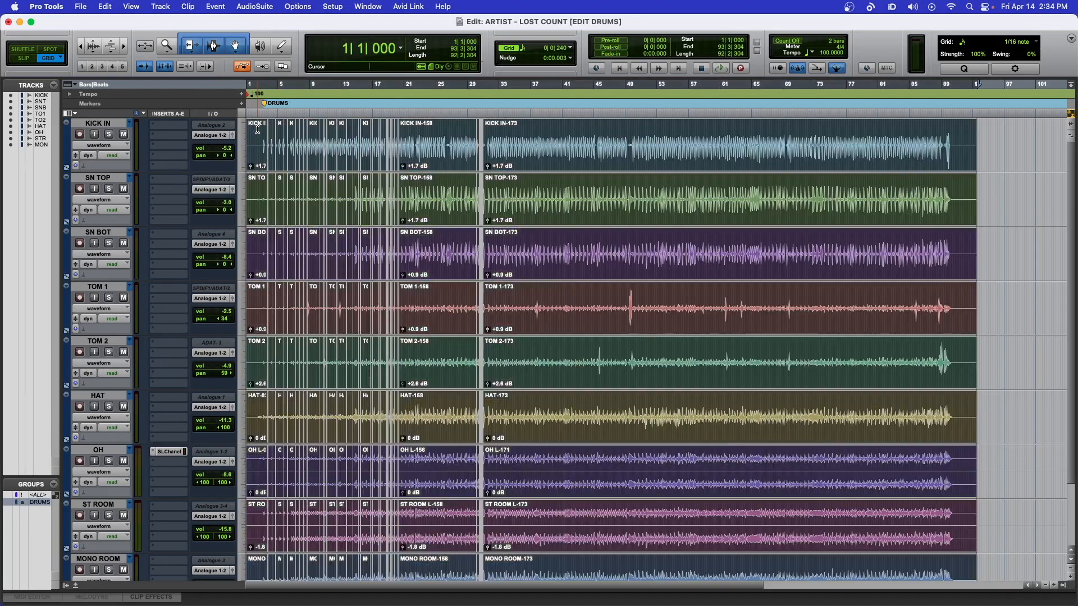
click(502, 130)
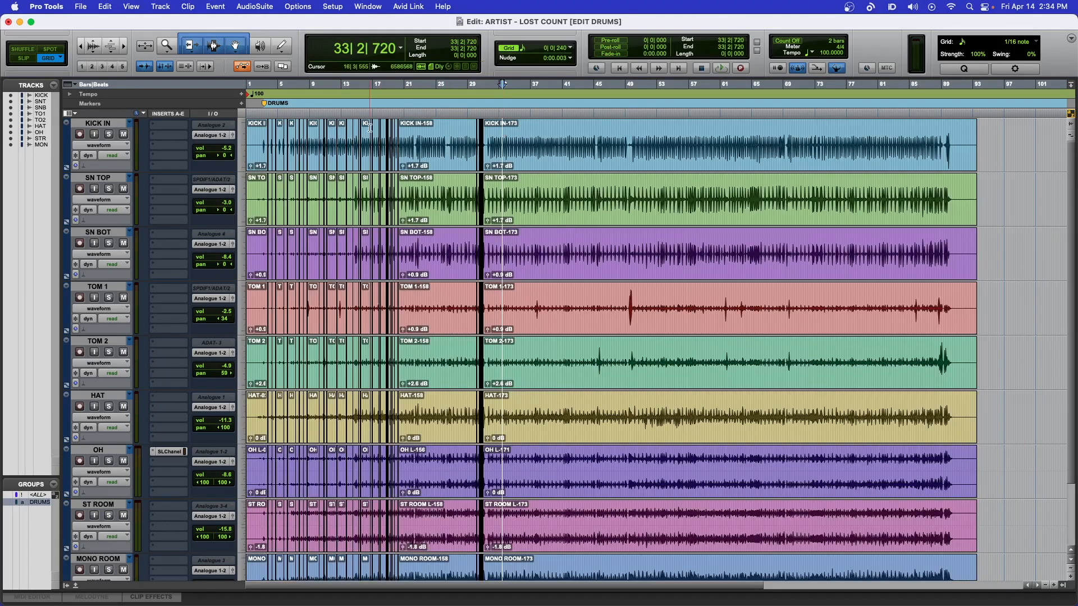
double_click(255, 157)
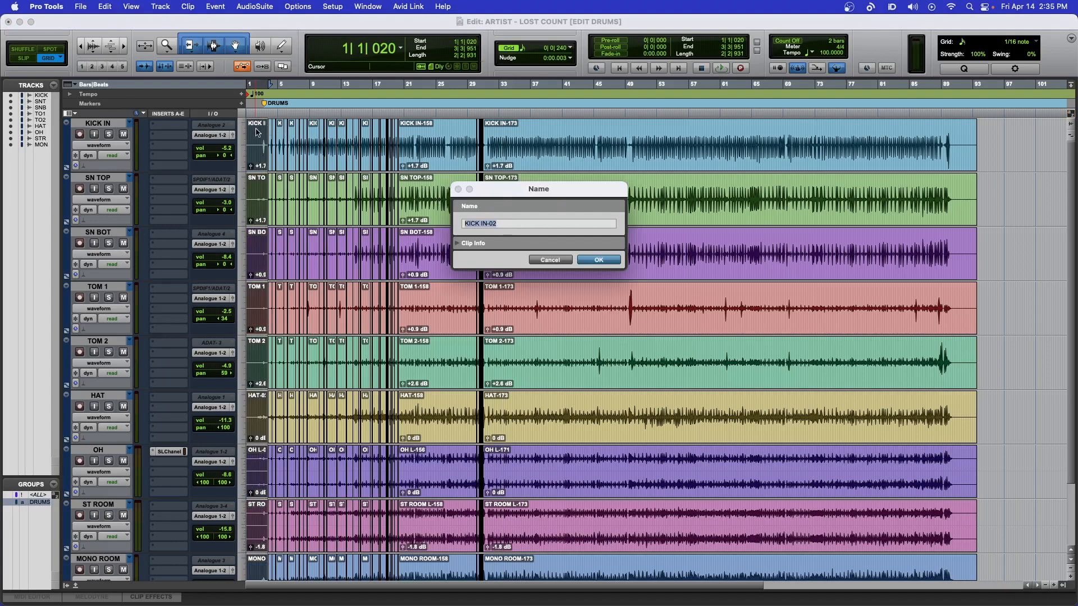
click(549, 260)
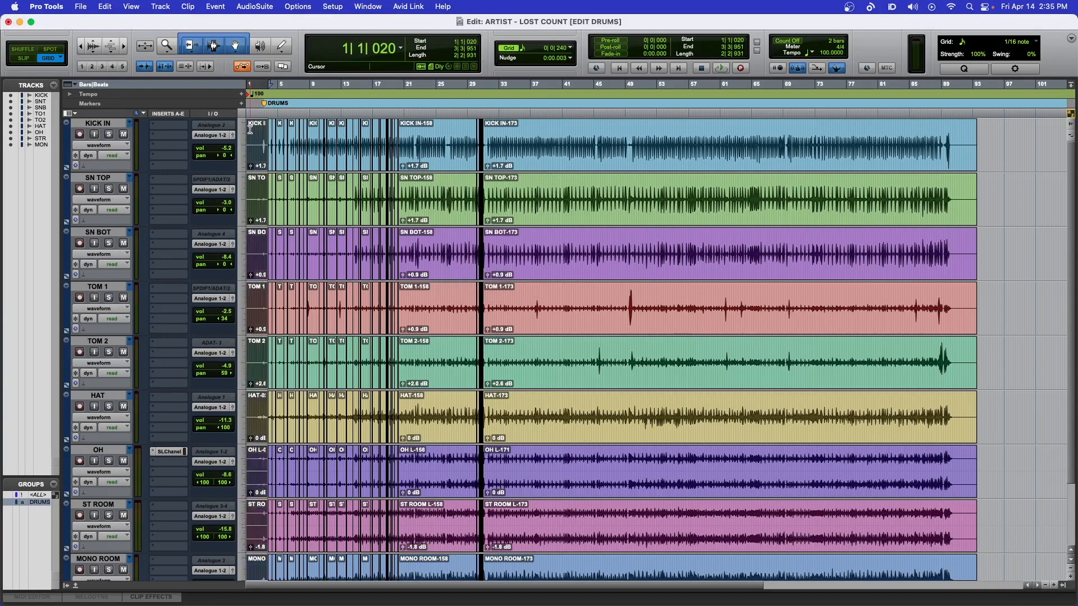
- Select all grouped drum clips and smooth their edits with Beat Detective using Edit Smoothing, Fill And Crossfade and a 7 ms crossfade length
key(super+a)
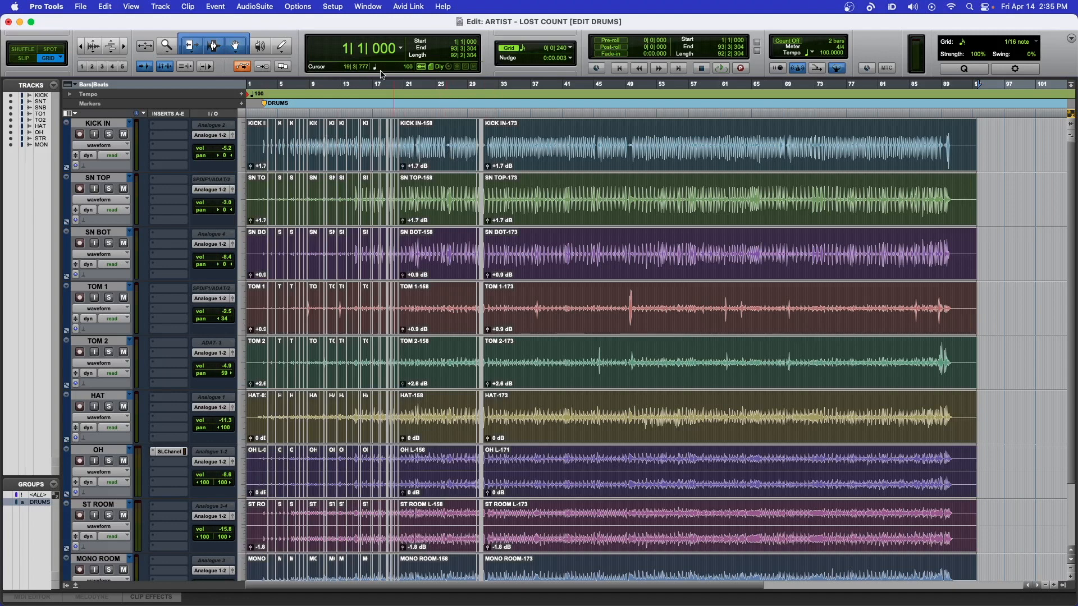
click(215, 6)
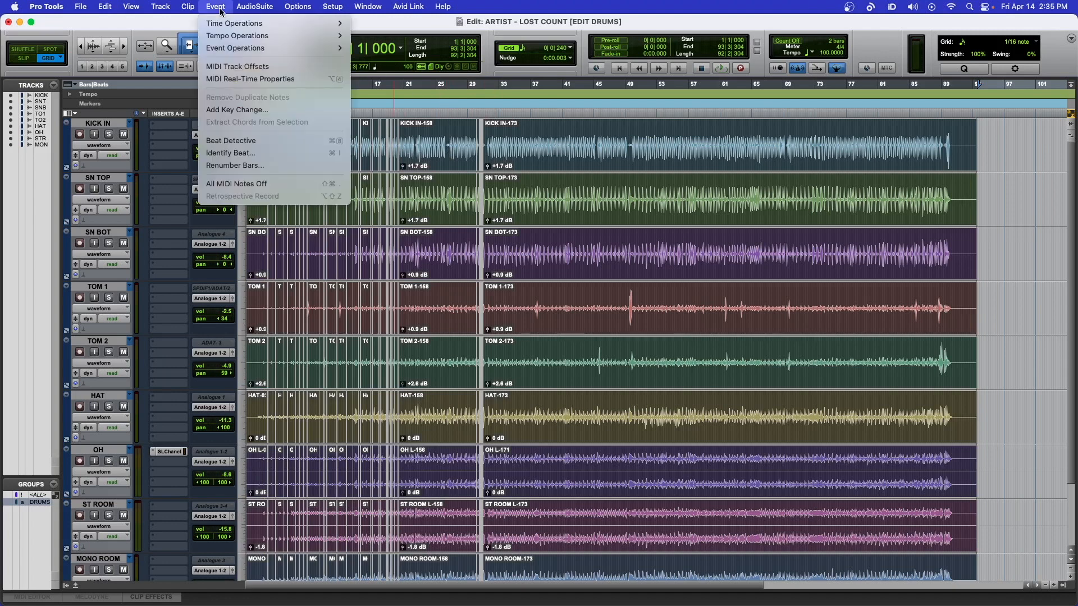
click(233, 141)
drag(621, 258, 722, 180)
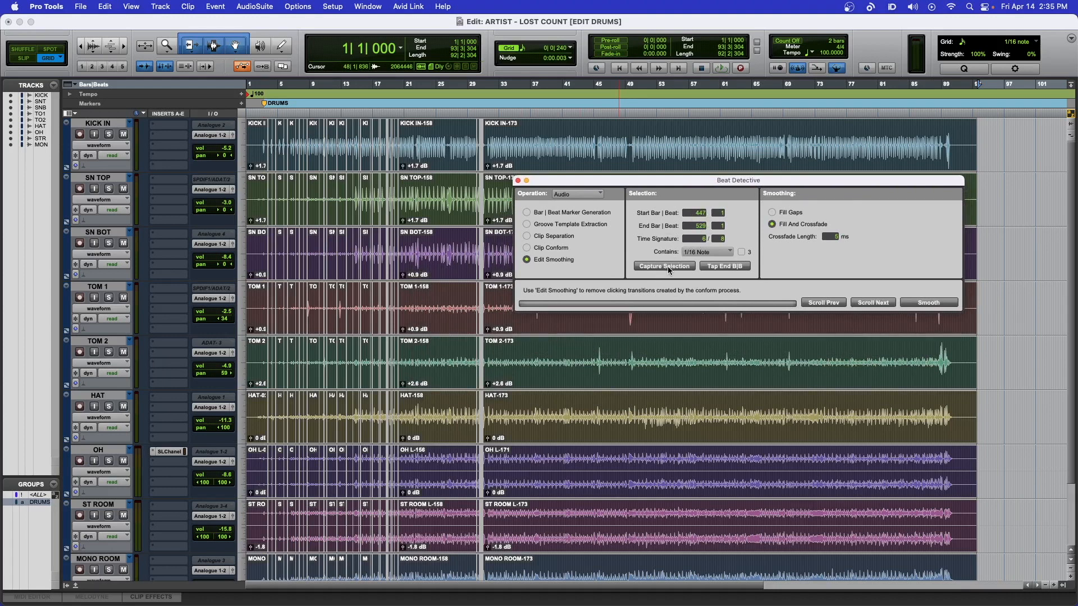
click(713, 253)
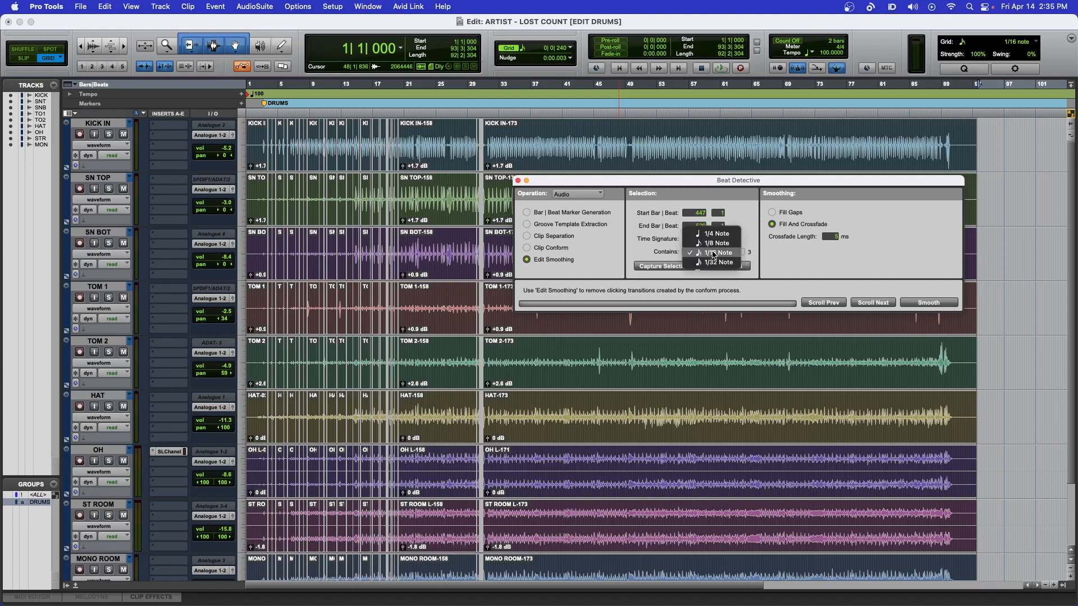
click(713, 254)
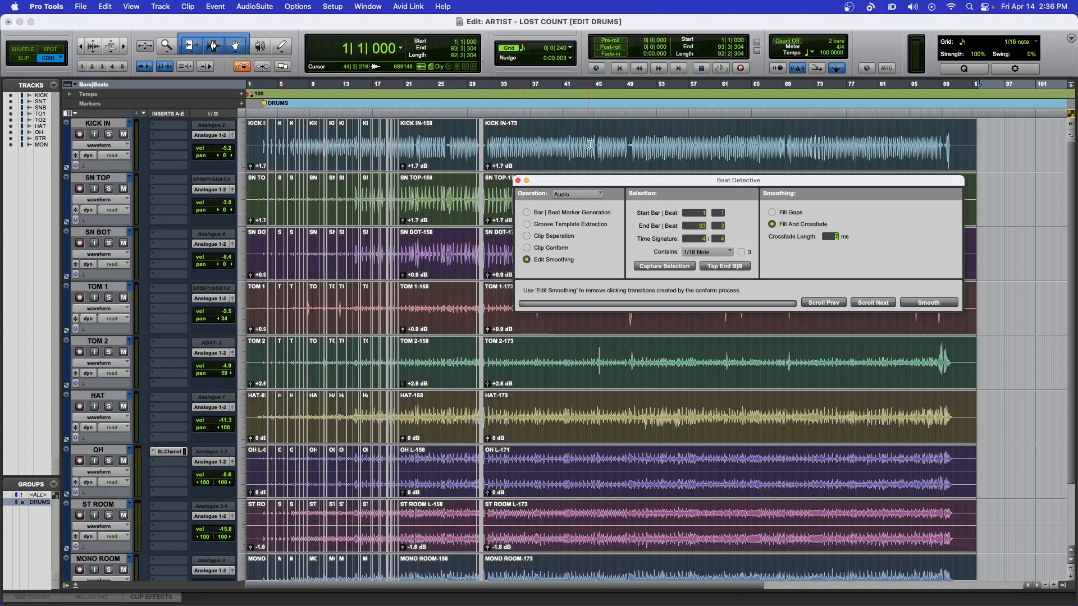
click(935, 306)
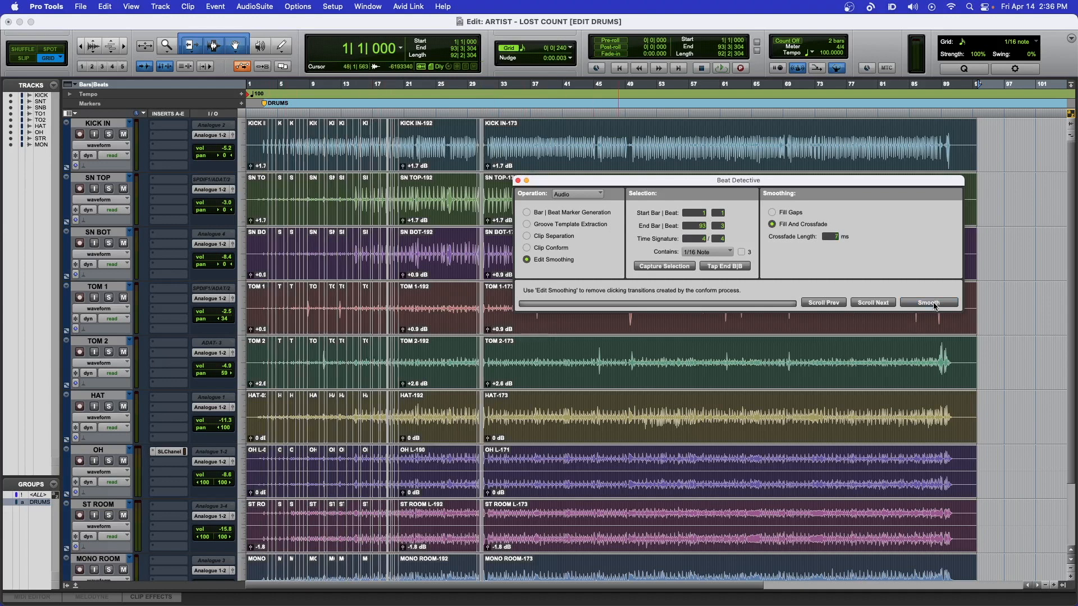
click(518, 181)
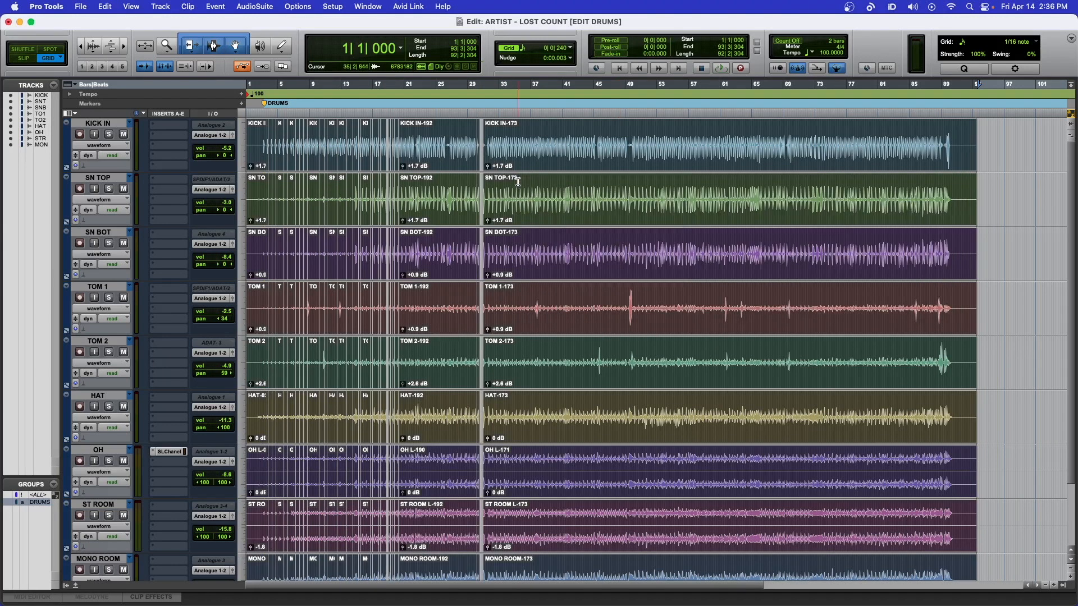
- Examine the filled gaps and crossfades between the drum clips in the tom fill leading into bar 31
click(489, 134)
key(super+bracketright)
key(super+bracketright)
key(super+bracketright)
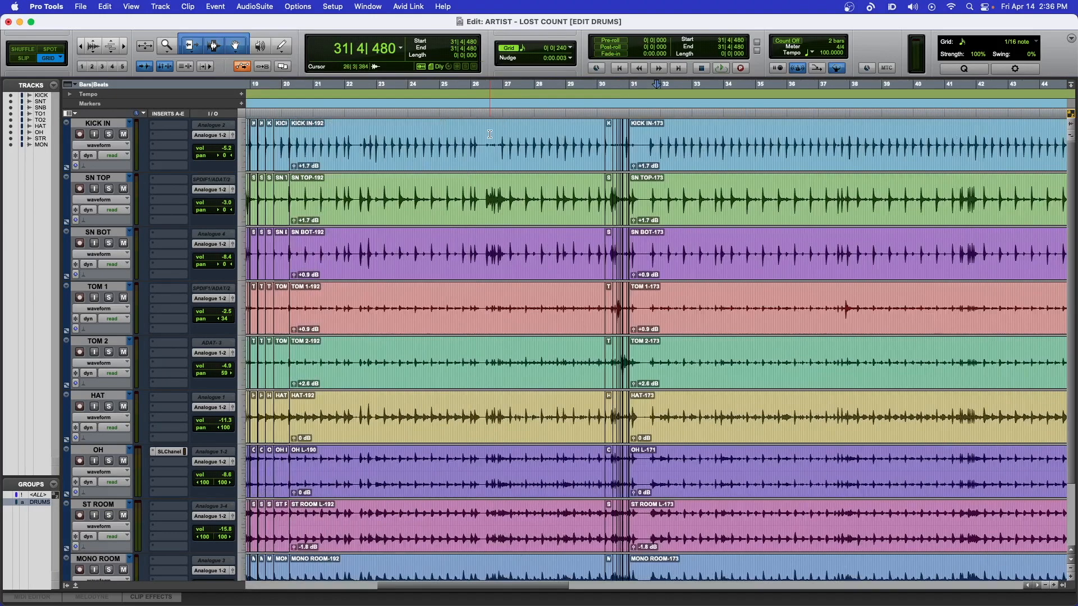
key(super+bracketright)
key(super+bracketright)
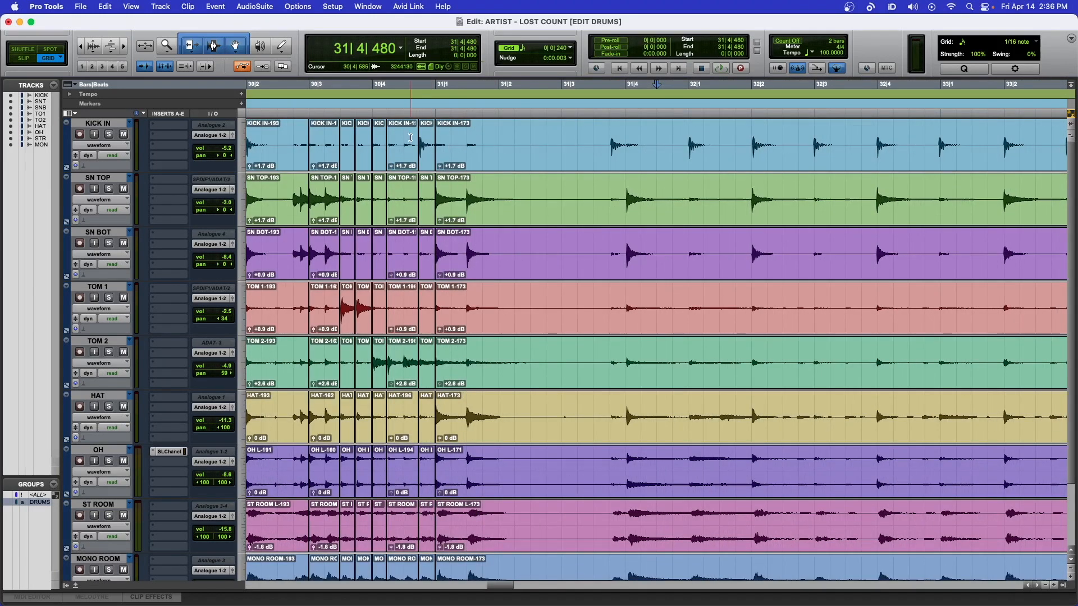
click(450, 133)
key(super+bracketright)
key(super+bracketright)
key(super+bracketright)
key(super+bracketright)
scroll(451, 133, left, 3)
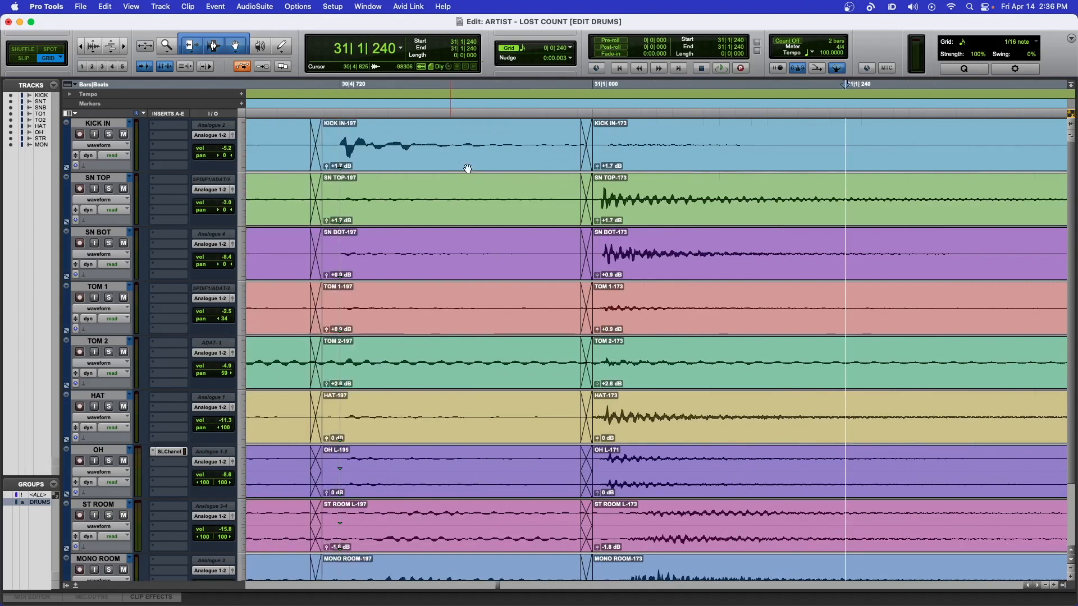
scroll(585, 174, left, 2)
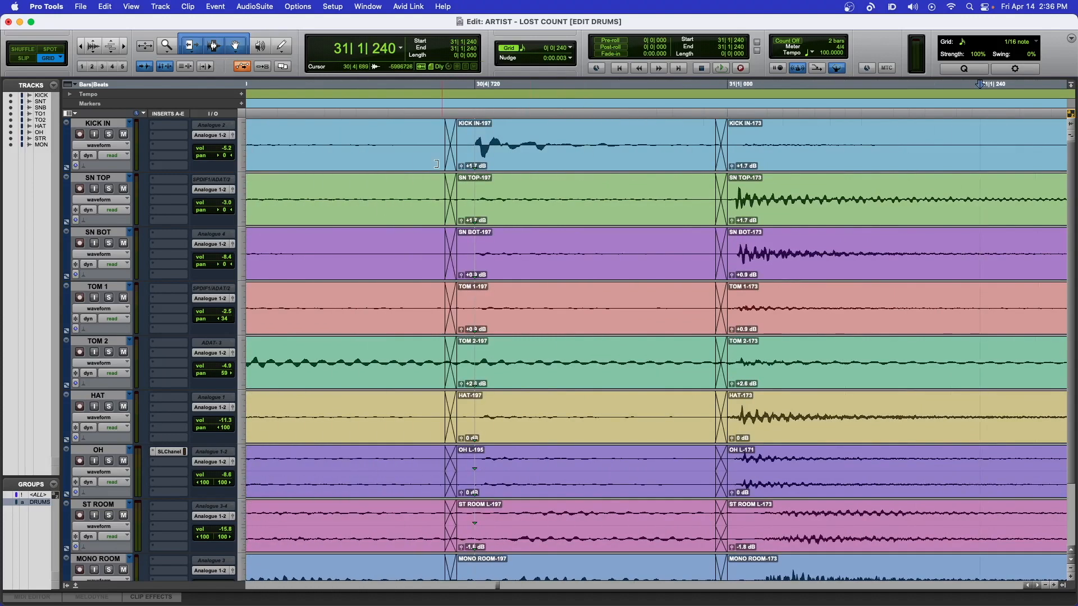
key(super+bracketleft)
key(super+bracketleft)
key(super+bracketleft)
key(super+bracketleft)
key(super+bracketleft)
key(super+bracketleft)
key(super+bracketleft)
key(super+bracketleft)
key(super+bracketleft)
key(super+bracketleft)
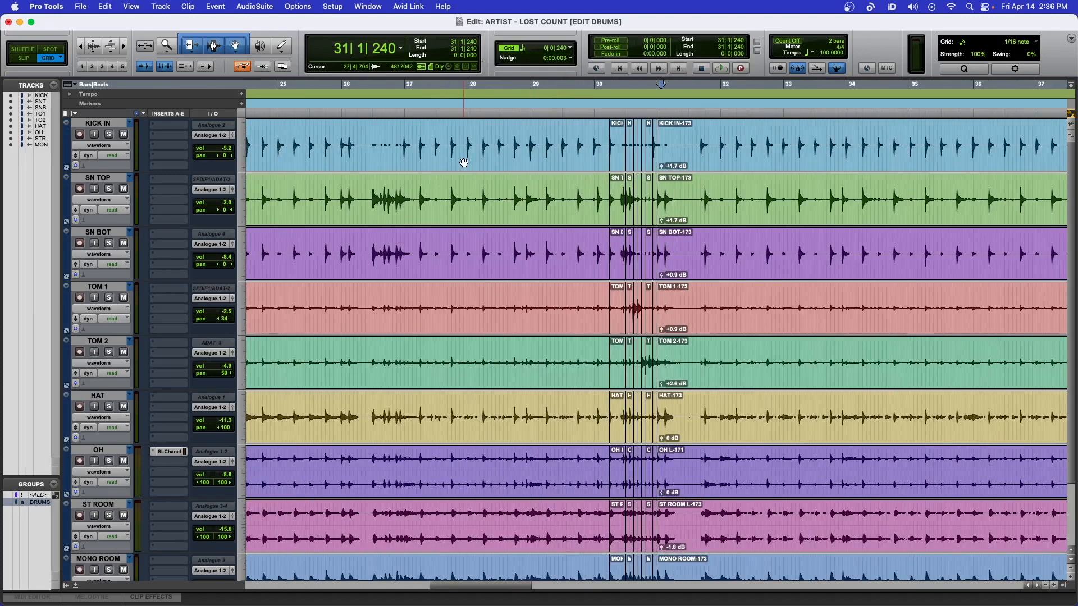
- Go back to the session start, find the crossfade before the kick hit at 3|4|000, and switch to Slip mode
key(Return)
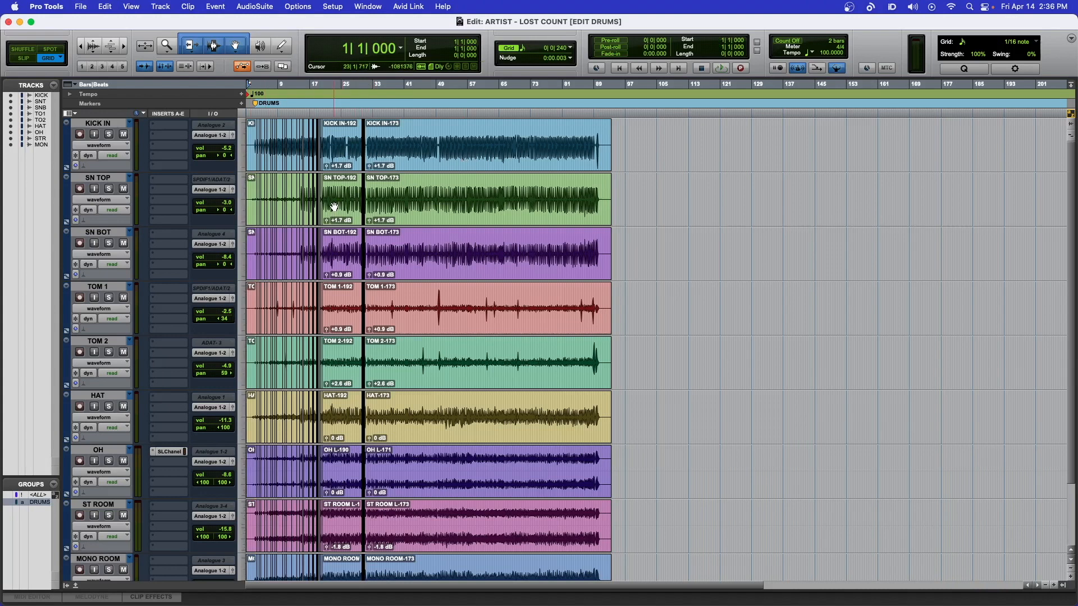
key(t)
key(t)
key(t)
key(t)
key(t)
key(t)
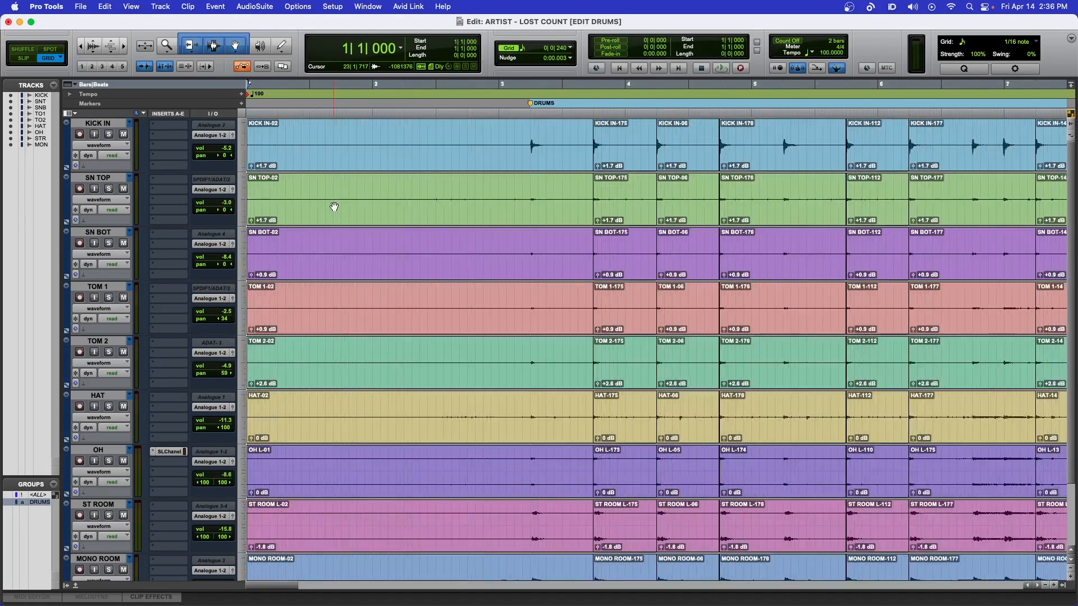
scroll(814, 121, right, 5)
click(785, 134)
key(t)
key(t)
key(t)
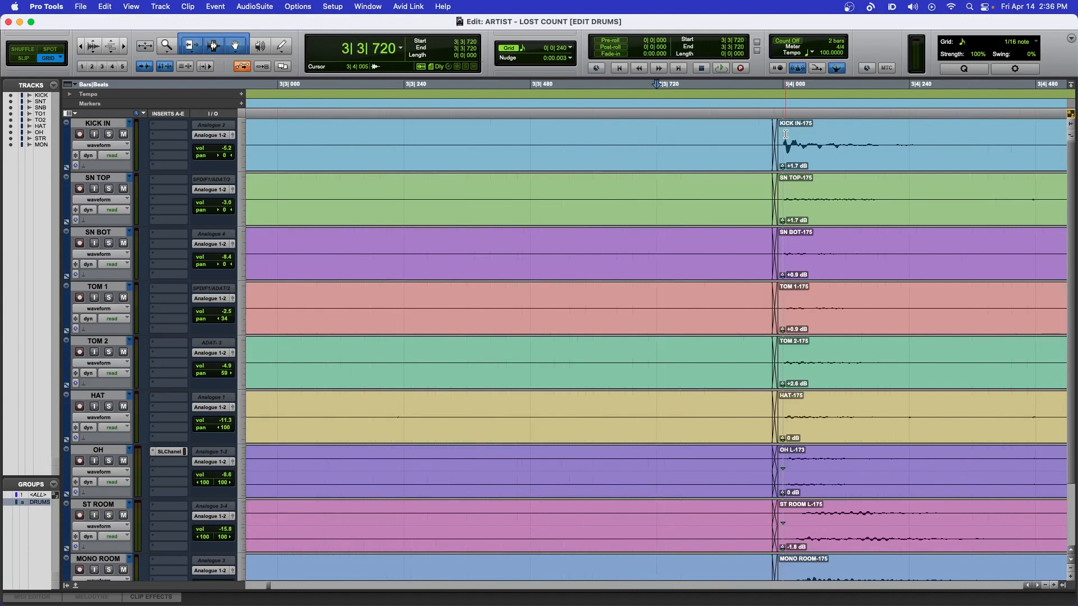
scroll(786, 134, right, 3)
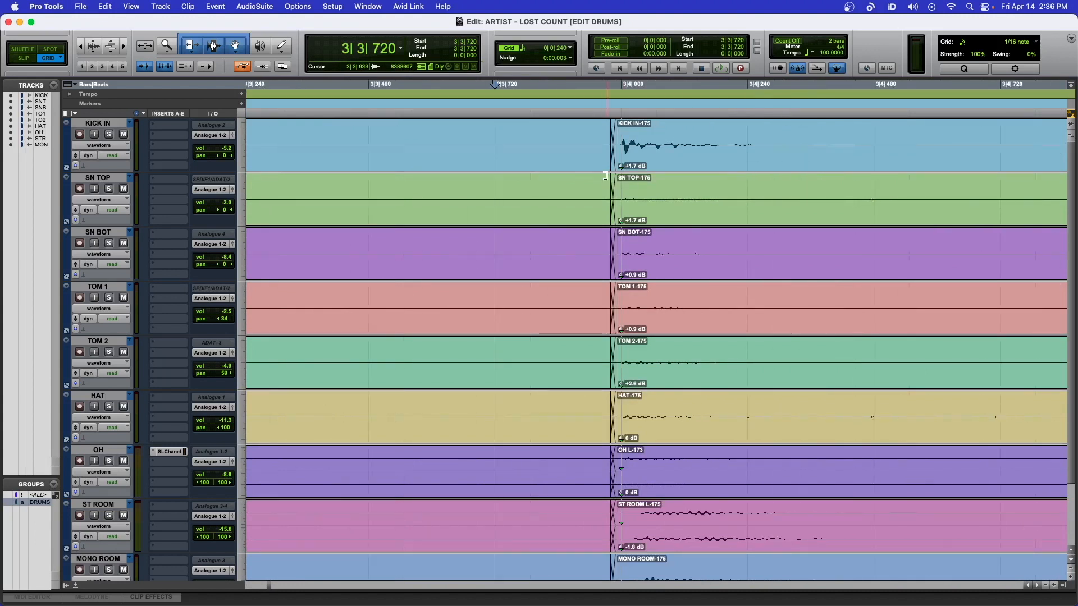
click(27, 58)
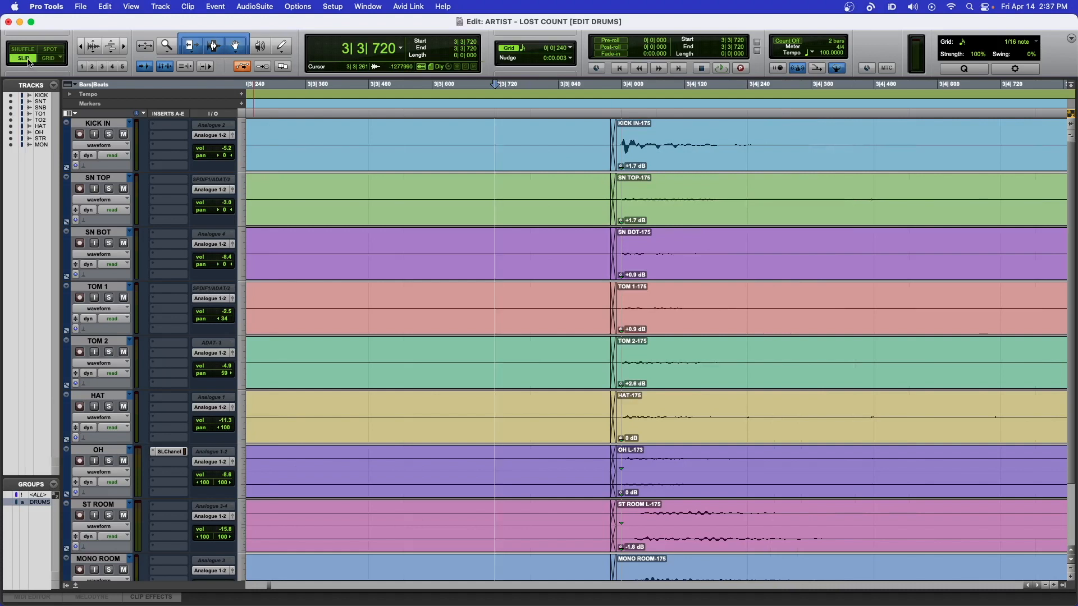
- Move the grouped crossfade at 3|4|000 later into the kick transient, undoing the first attempt
drag(613, 165, 623, 165)
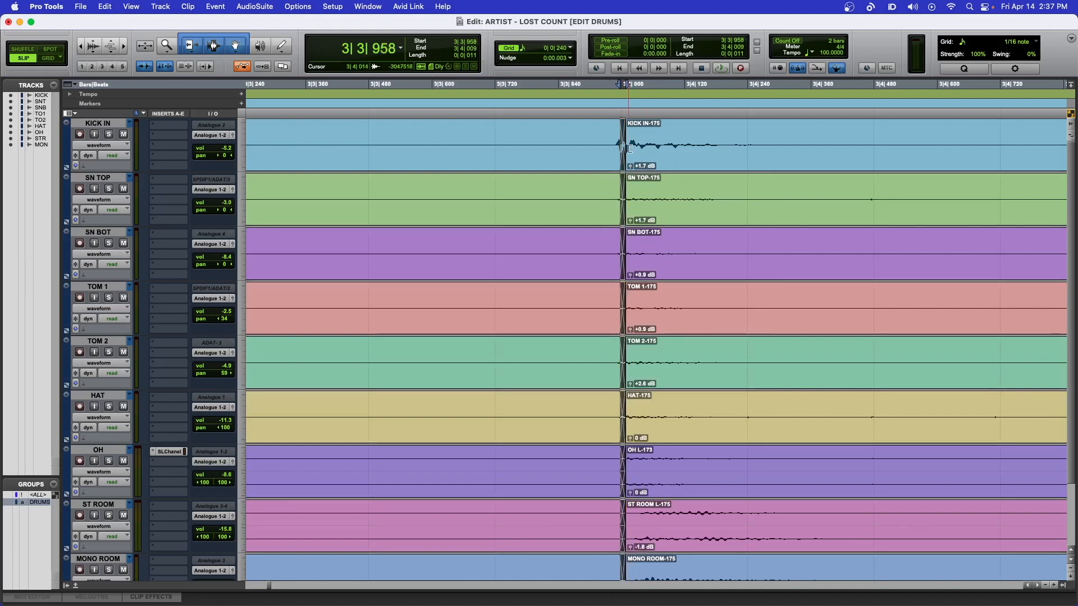
key(super+z)
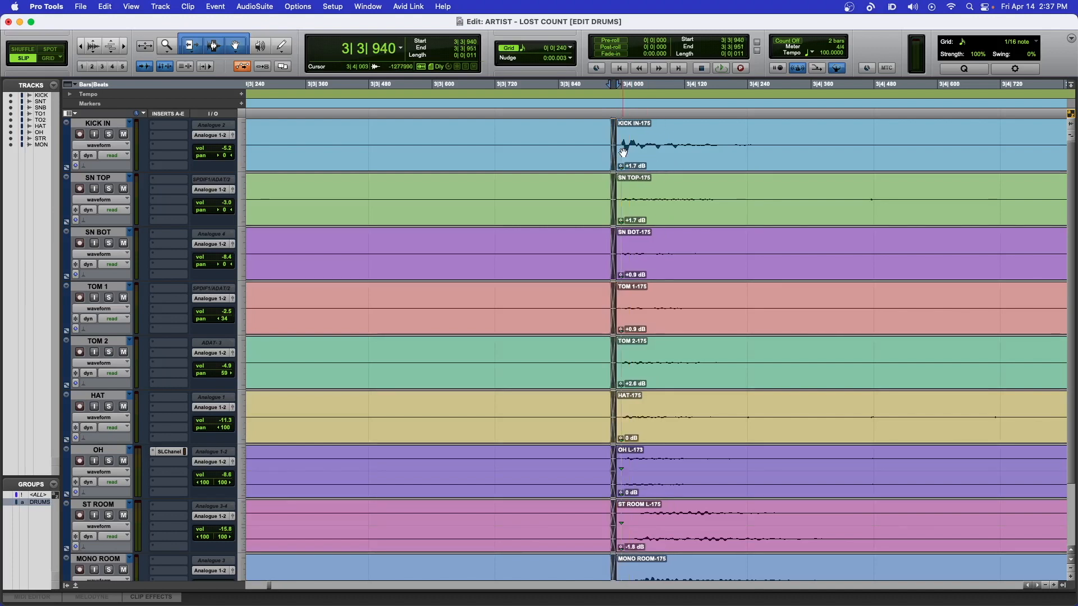
key(super+s)
drag(620, 164, 626, 166)
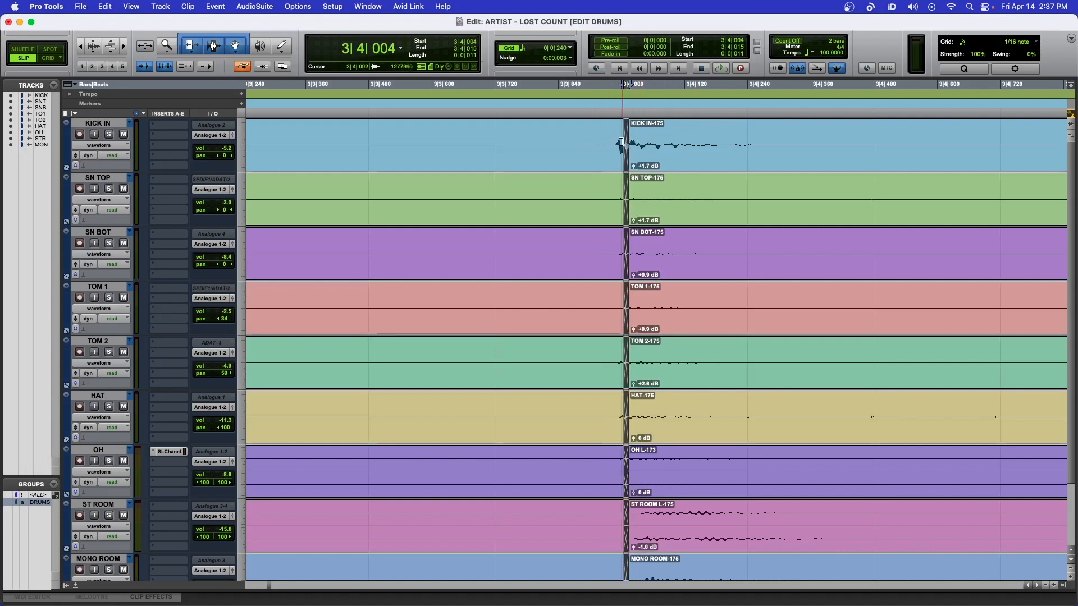
click(592, 144)
- Move the grouped crossfade at the 4|2|000 kick slightly earlier, starting at 4|1|942, clear of the transient
scroll(671, 143, right, 10)
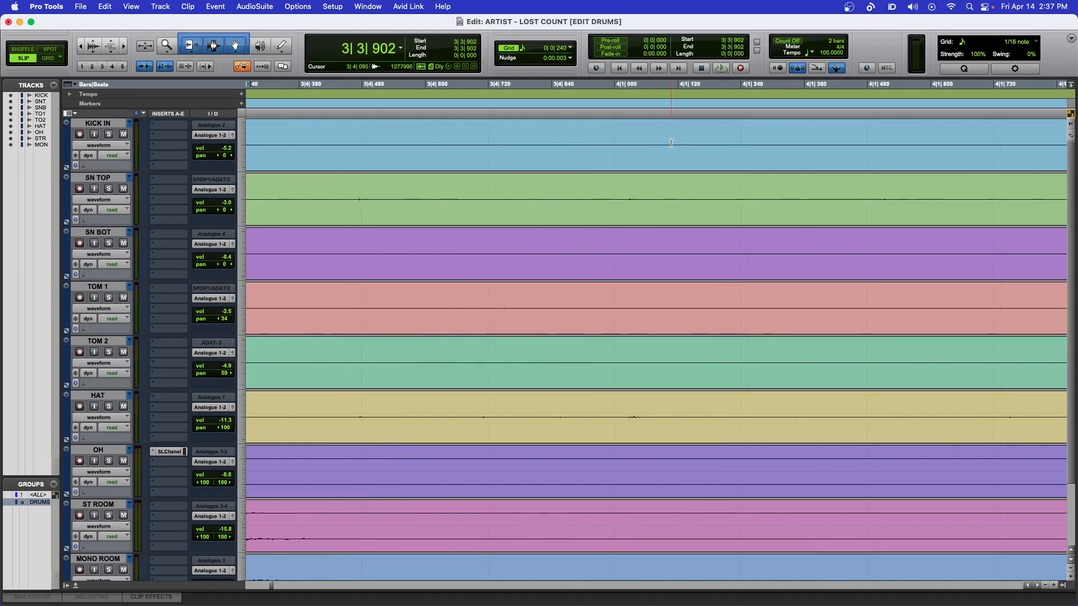
scroll(671, 143, right, 5)
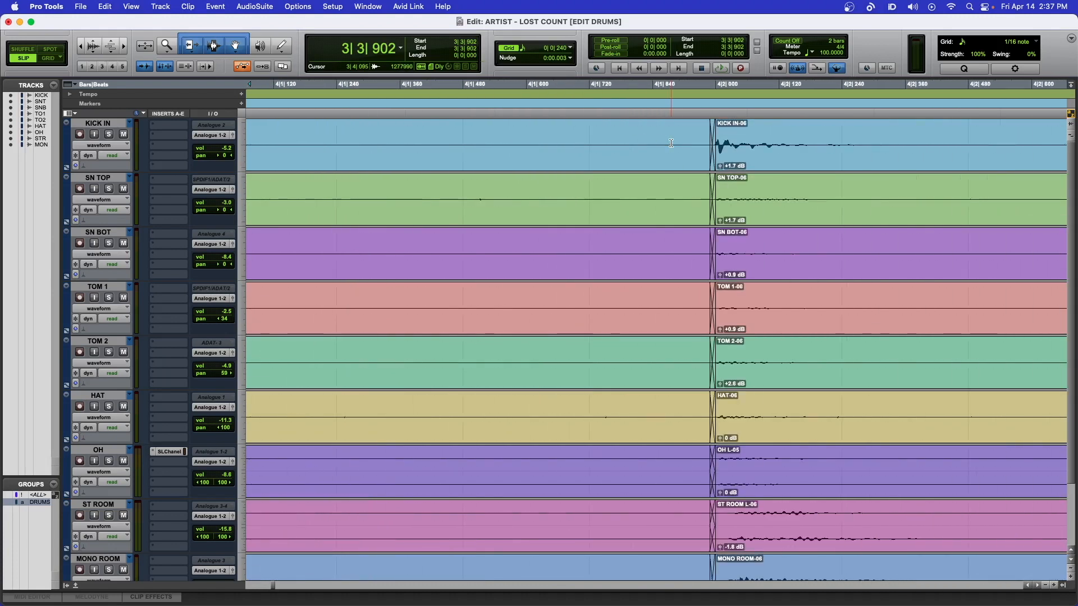
scroll(671, 143, right, 3)
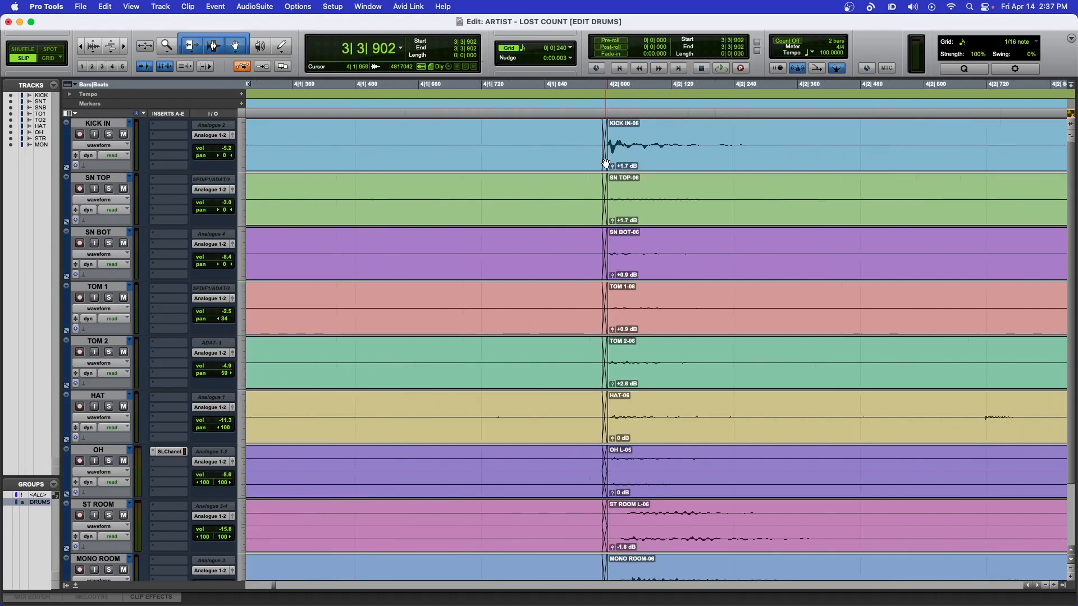
drag(606, 163, 602, 165)
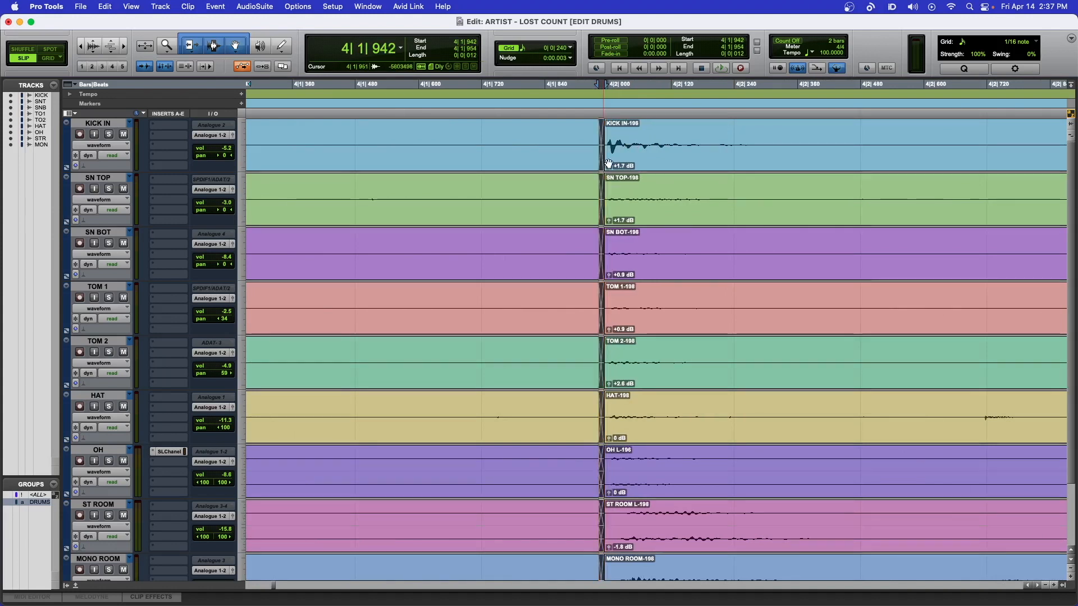
- Try moving the grouped crossfade before the 4|4|000 kick later to 4|3|947, and undo the move
scroll(646, 152, right, 12)
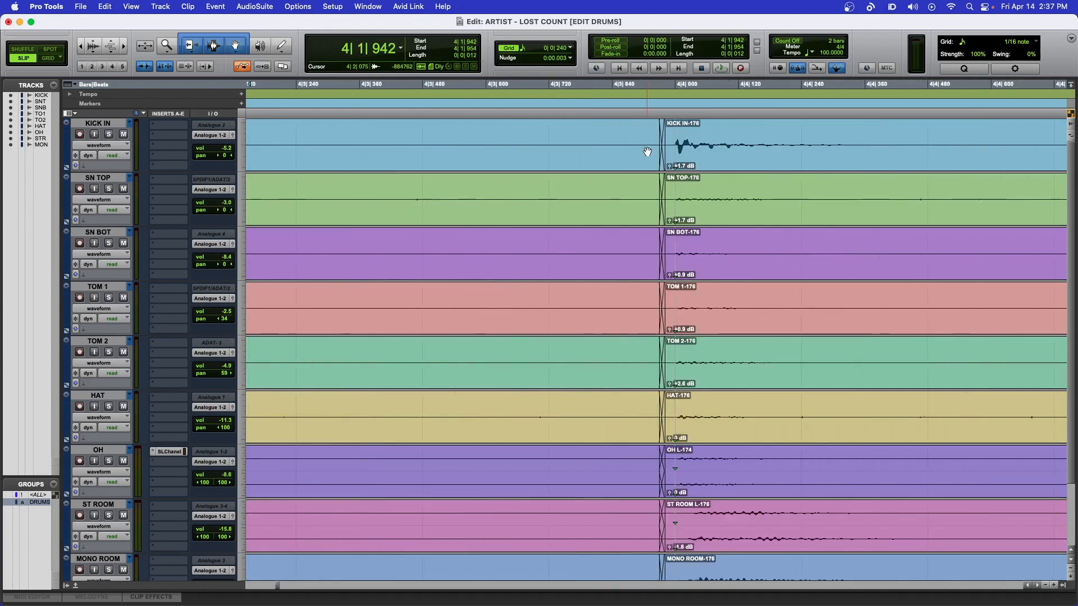
drag(661, 167, 671, 166)
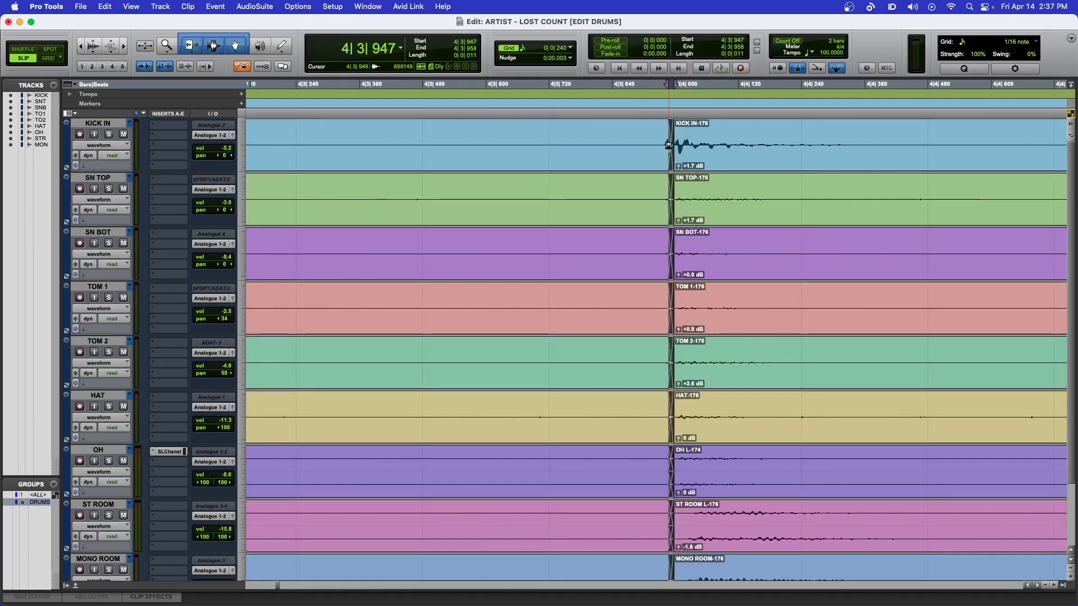
key(super+z)
- Move the grouped crossfade at the 7|2|000 kick slightly earlier, starting at 7|1|936
scroll(651, 152, right, 3)
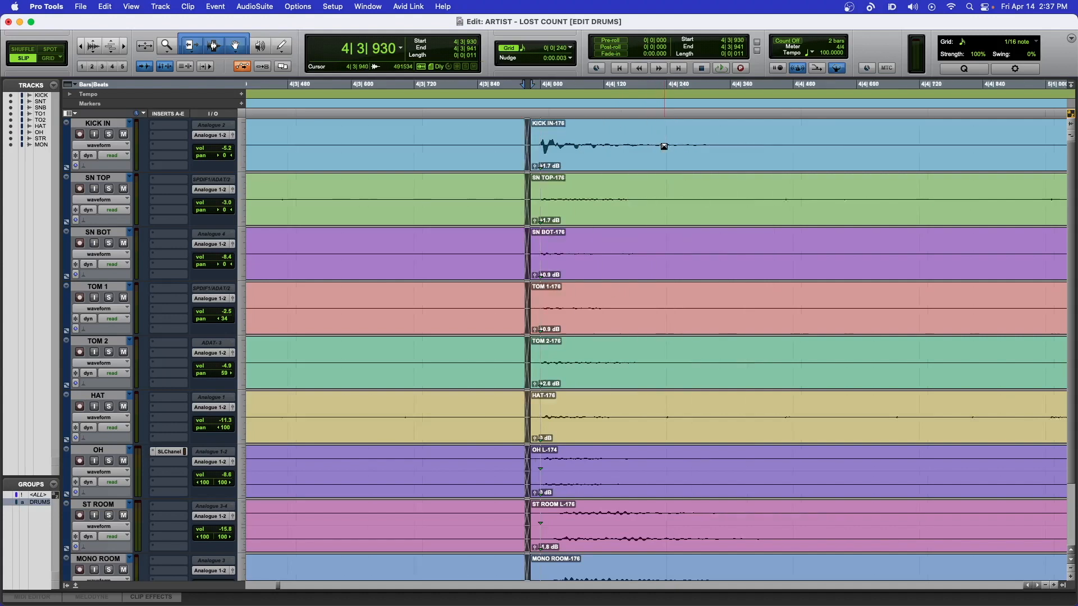
scroll(664, 146, right, 15)
scroll(664, 147, right, 20)
scroll(663, 168, right, 18)
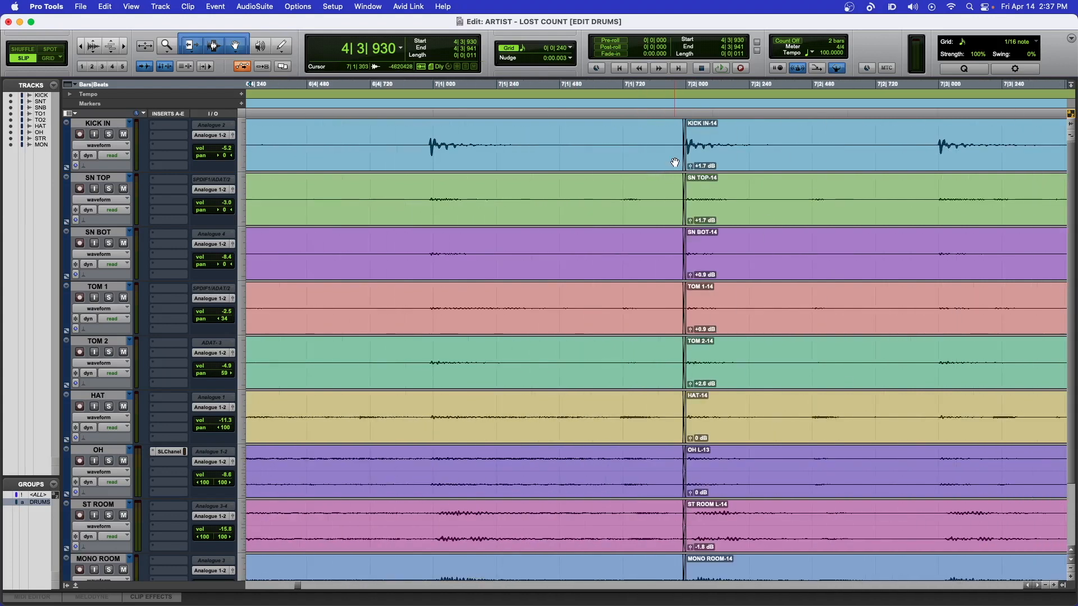
drag(684, 167, 681, 166)
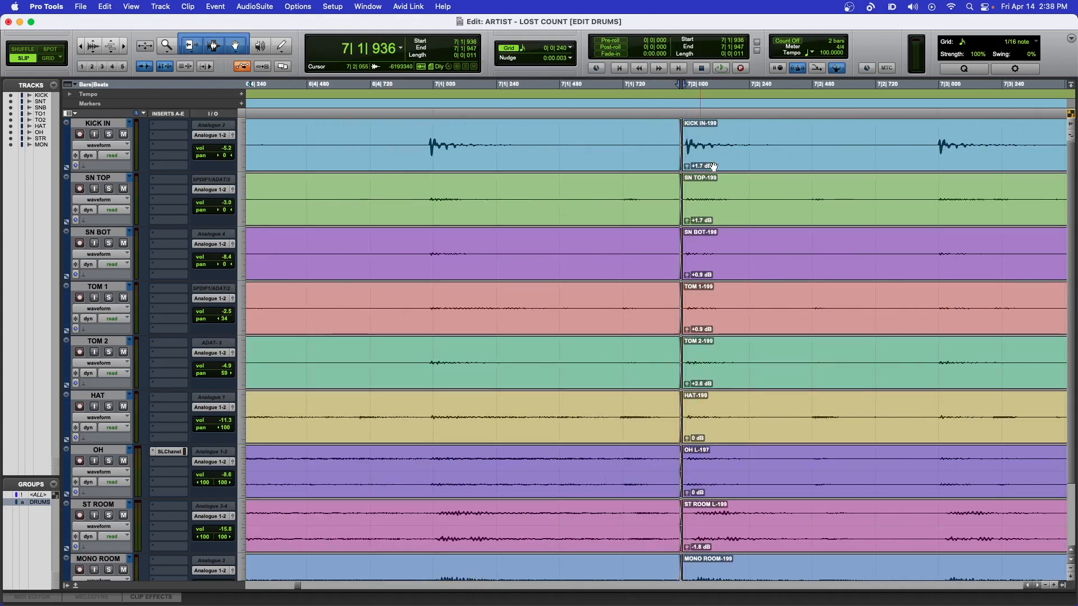
- Try moving the grouped crossfade before the 7|4|000 kick later to 7|3|937, and undo the move
scroll(750, 158, right, 20)
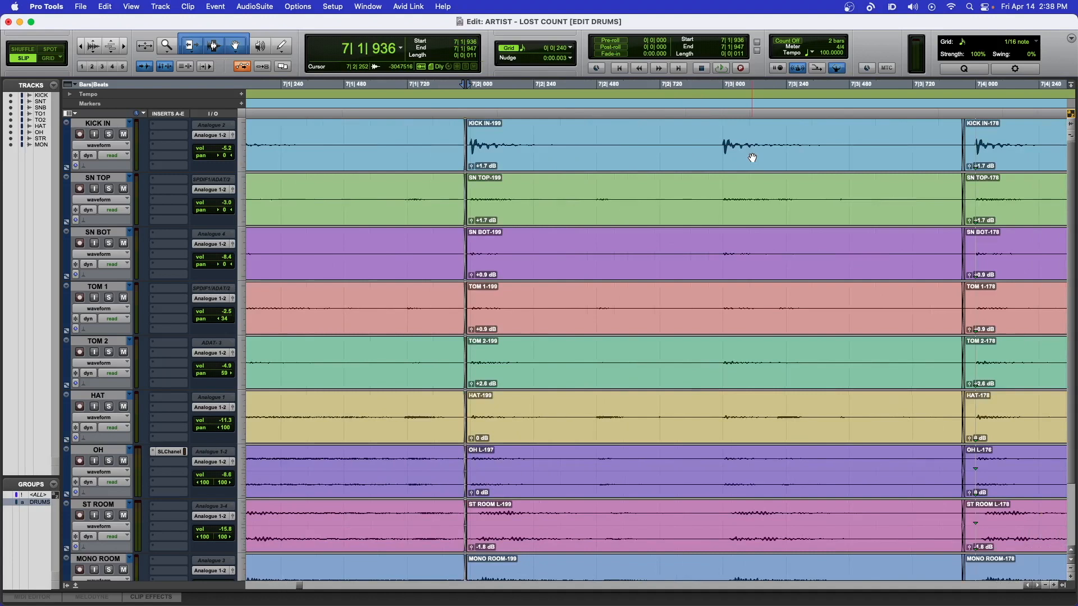
drag(695, 167, 694, 169)
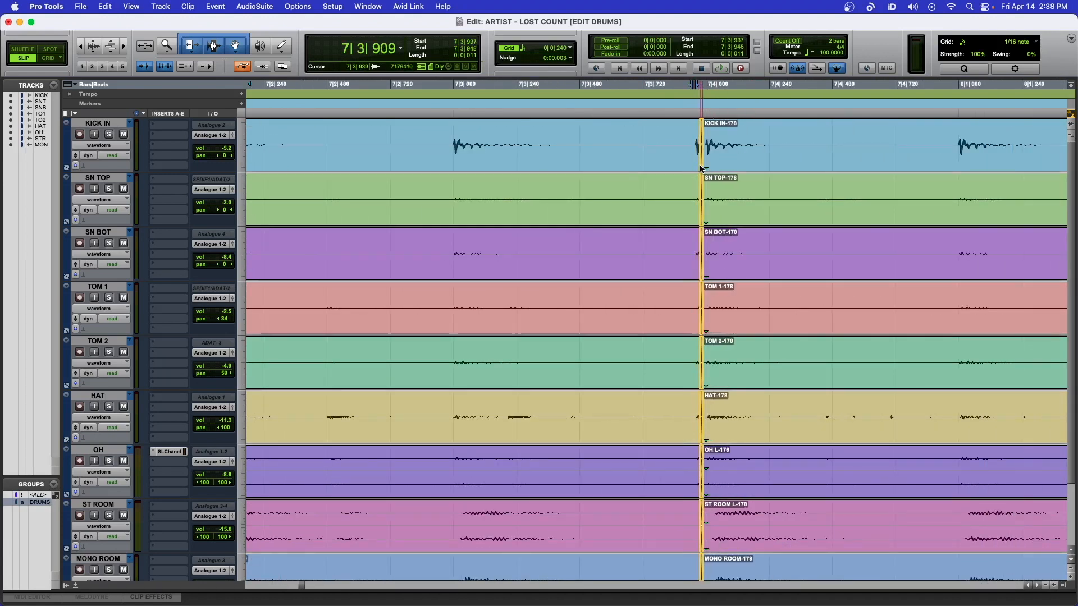
scroll(699, 168, right, 20)
- Move the grouped crossfade at the 8|2|000 kick slightly earlier, starting at 8|1|939, clear of the transient
scroll(700, 169, right, 20)
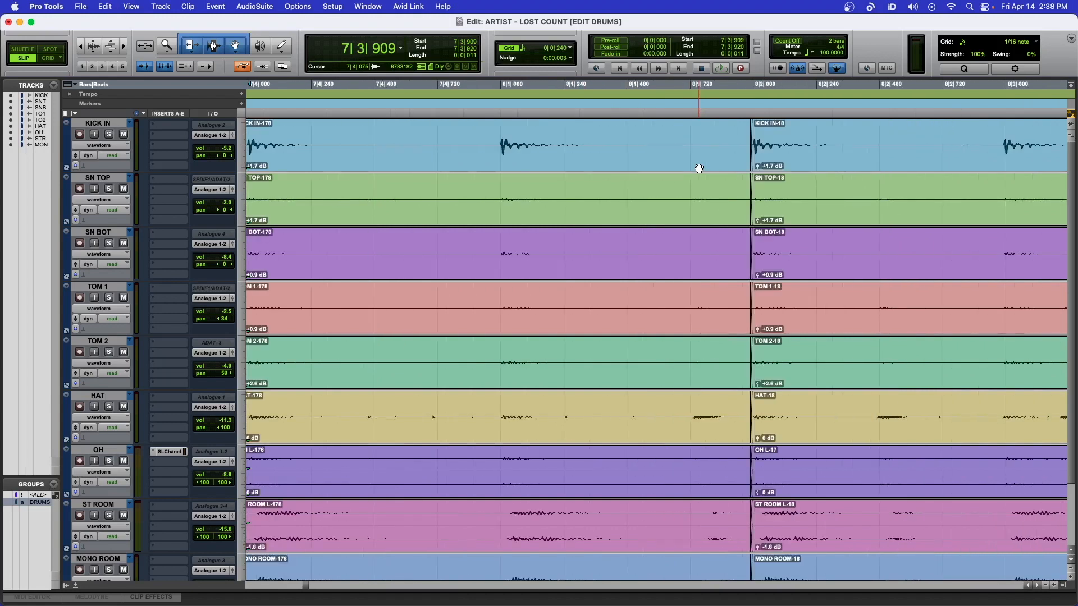
click(619, 167)
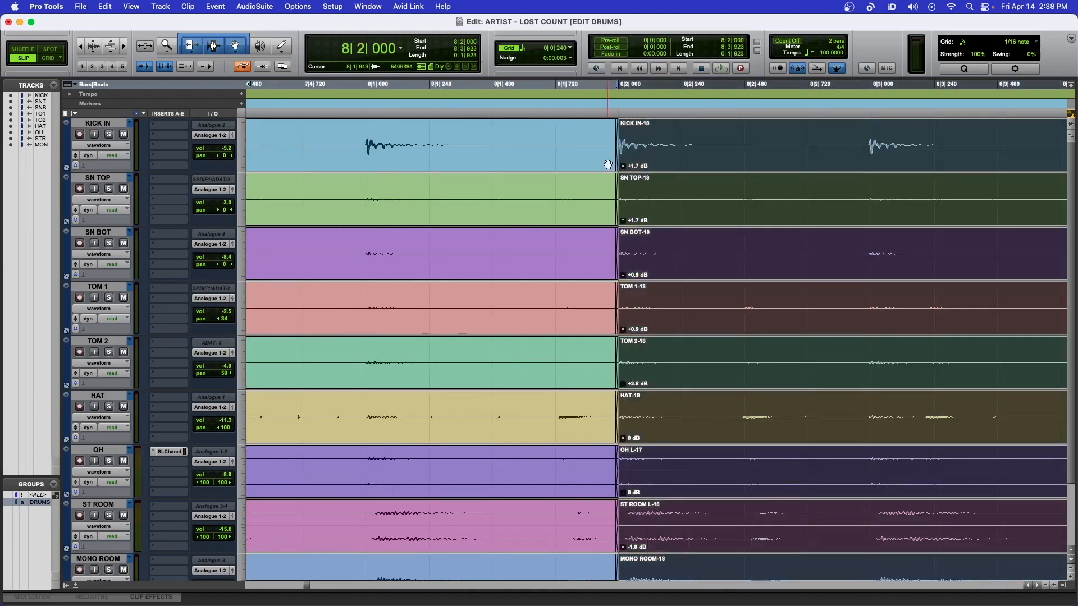
click(598, 130)
key(t)
click(695, 167)
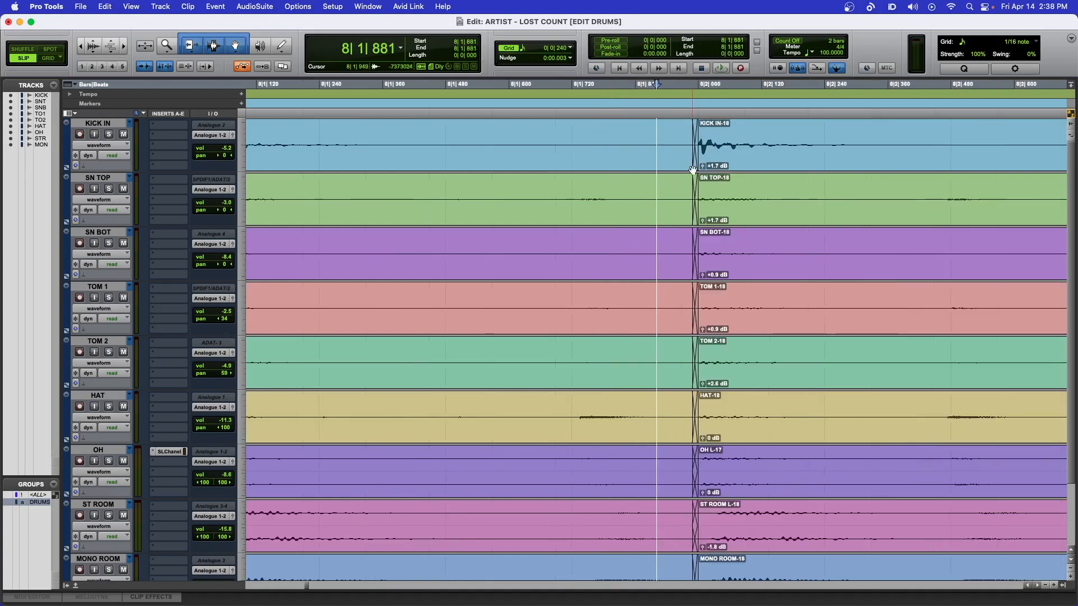
drag(695, 168, 689, 168)
- Try moving the grouped crossfade before the 8|4|000 kick later to 8|3|939, and undo the move
scroll(723, 170, right, 8)
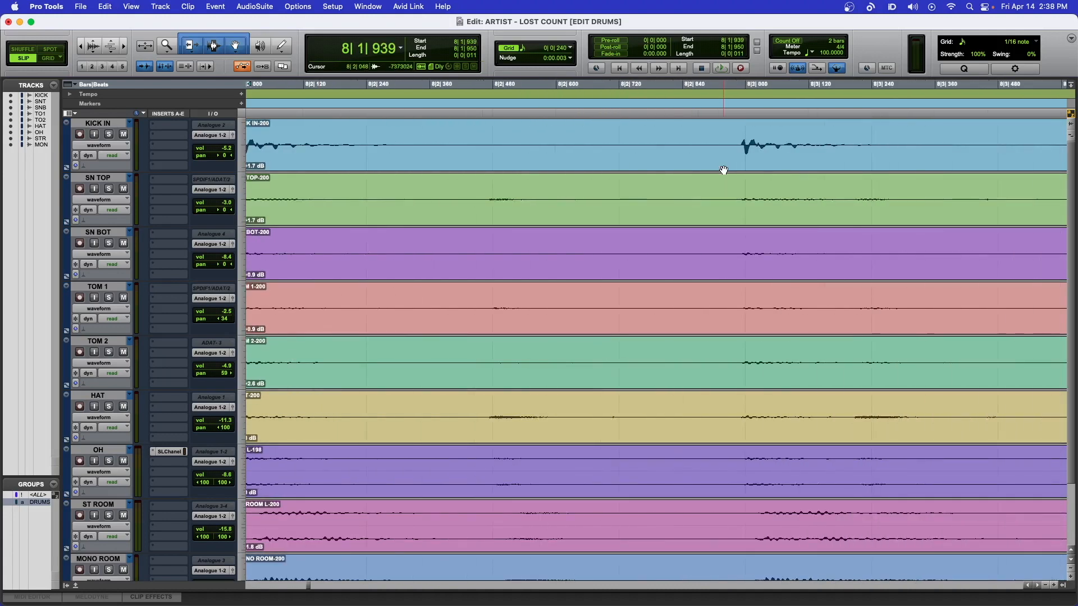
scroll(724, 170, right, 10)
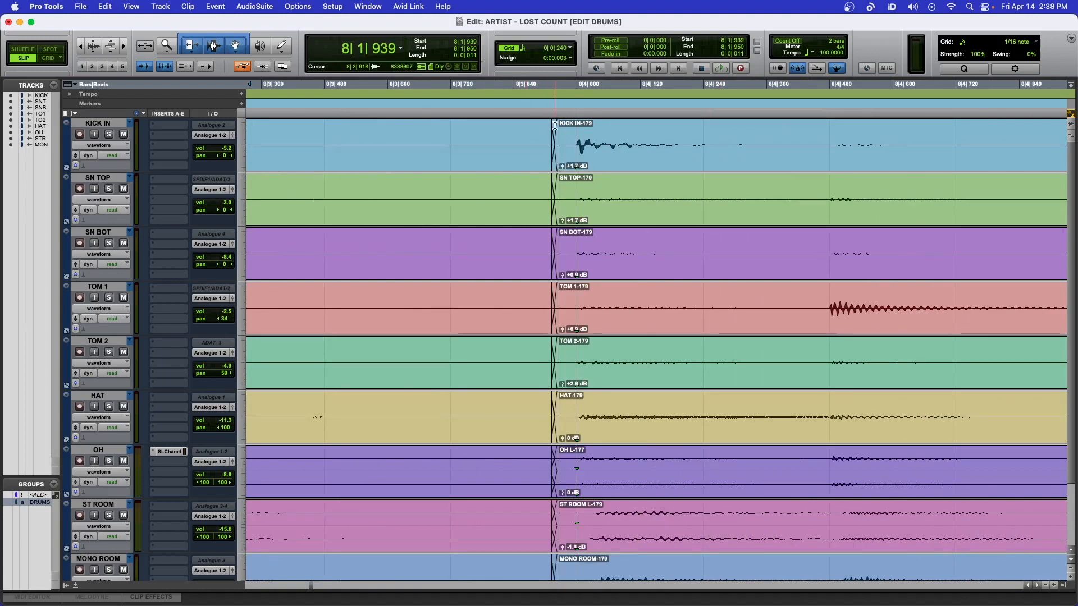
drag(552, 168, 568, 165)
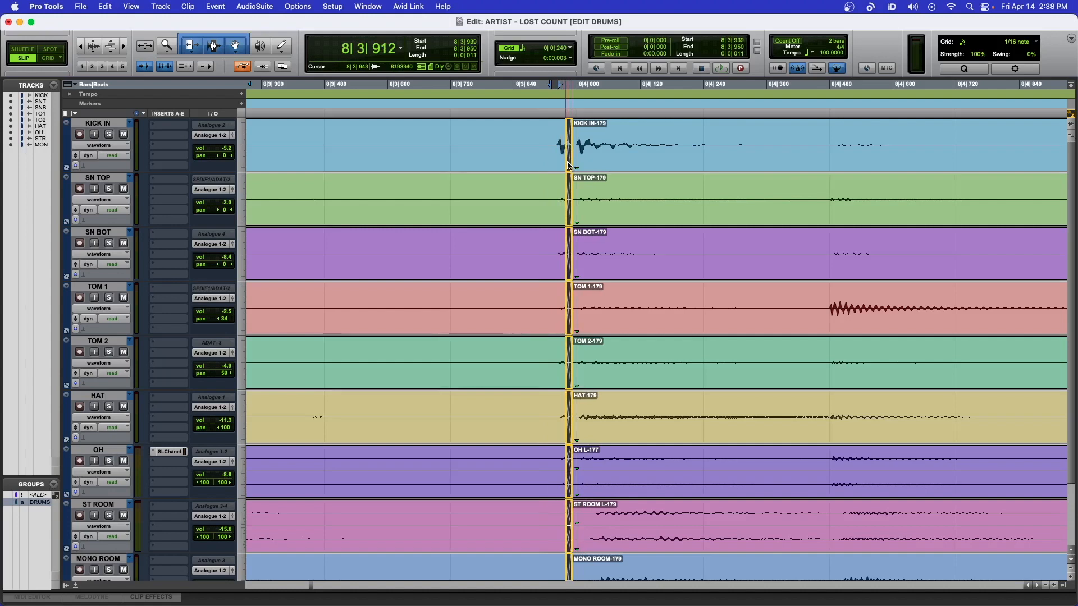
key(super+z)
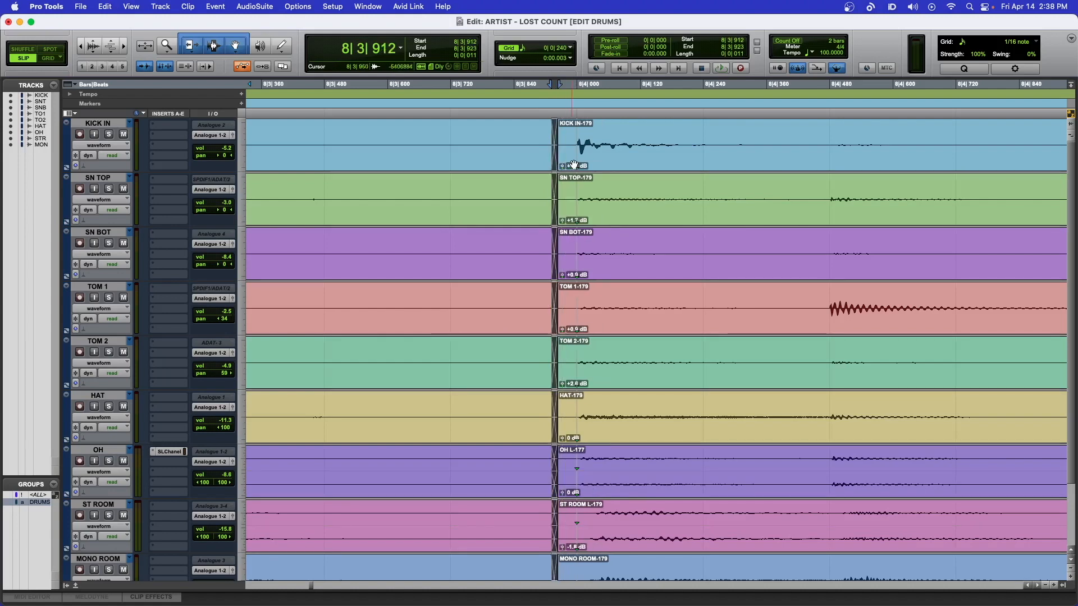
- Move the grouped crossfade at the 10|2|000 kick slightly earlier, starting at 10|1|937
scroll(578, 164, right, 10)
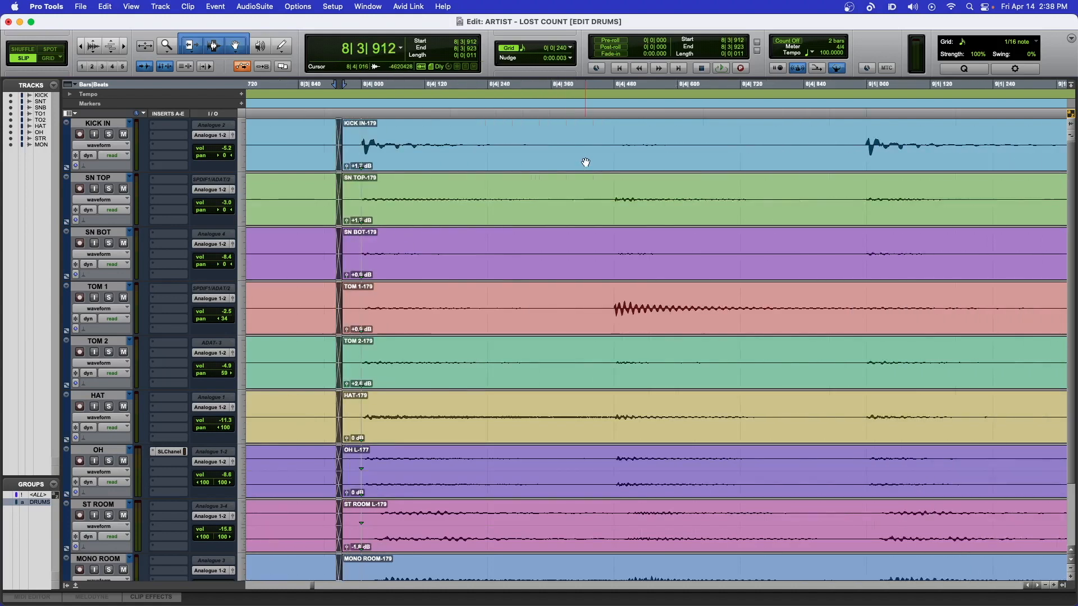
scroll(585, 162, right, 15)
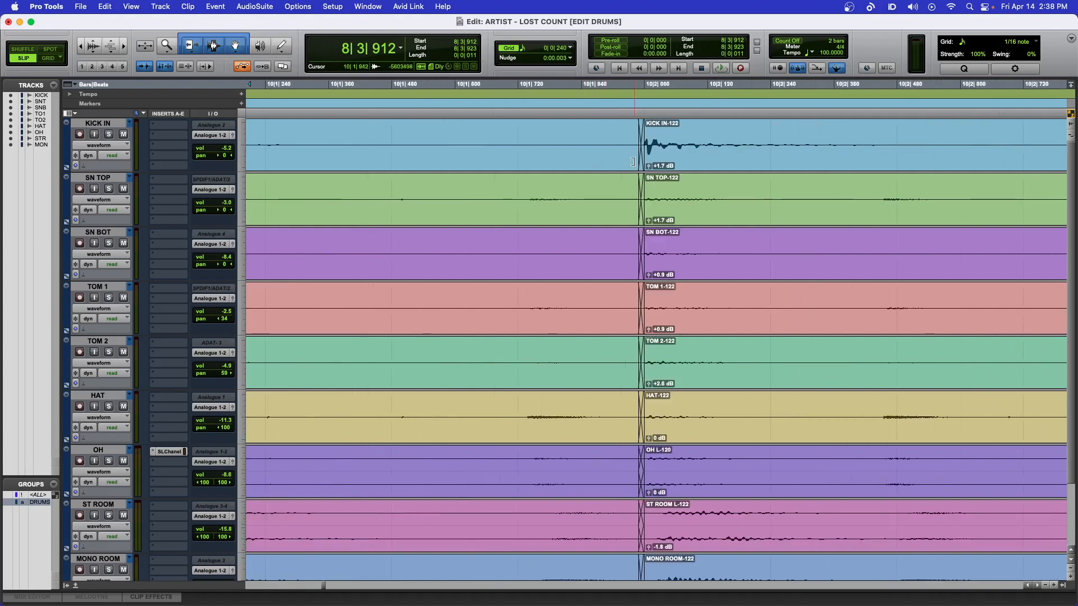
drag(642, 169, 635, 168)
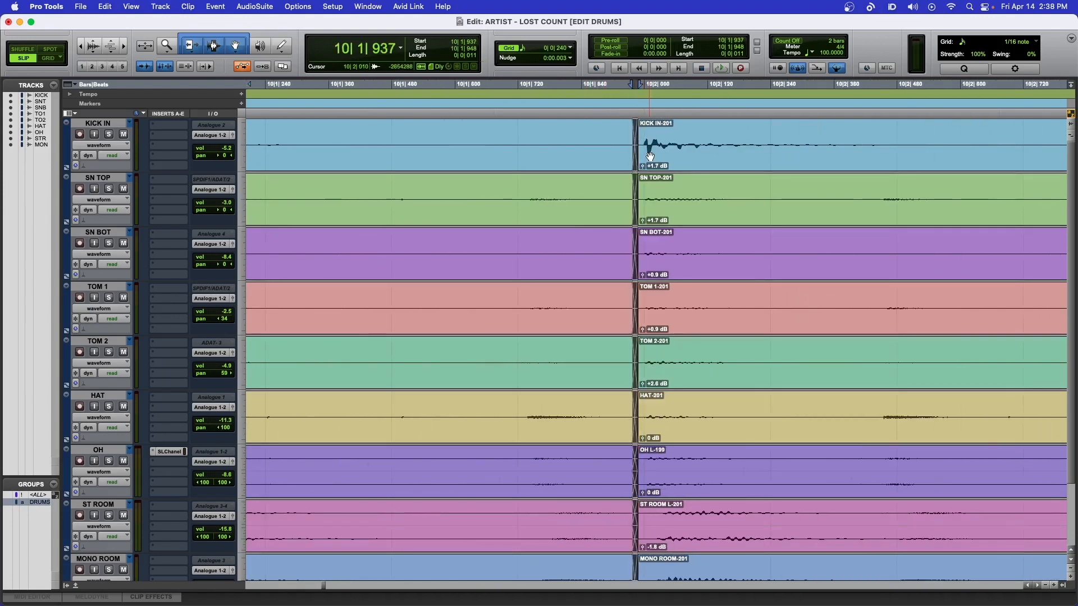
- Try moving the grouped crossfade before the Tom 2 hit at 10|4|480 later to 10|4|477, and undo the move
scroll(650, 156, right, 10)
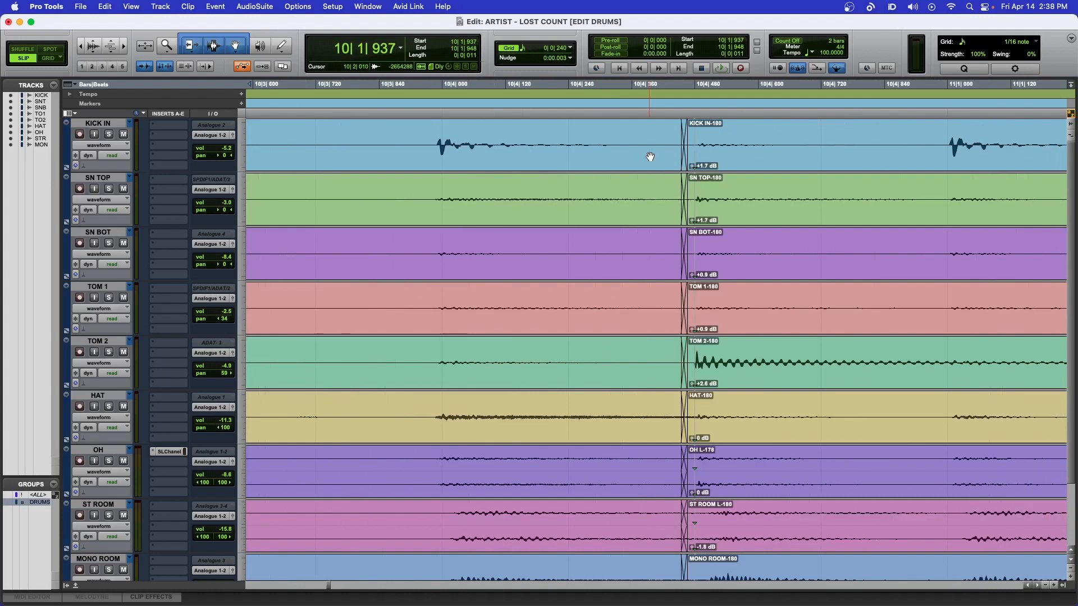
scroll(650, 156, right, 2)
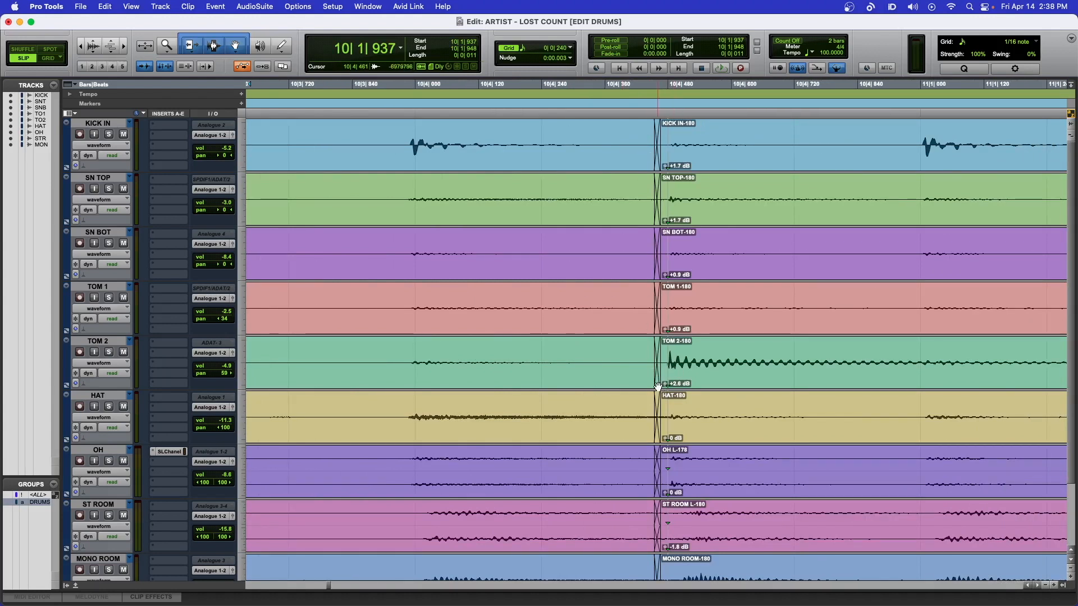
drag(658, 386, 669, 386)
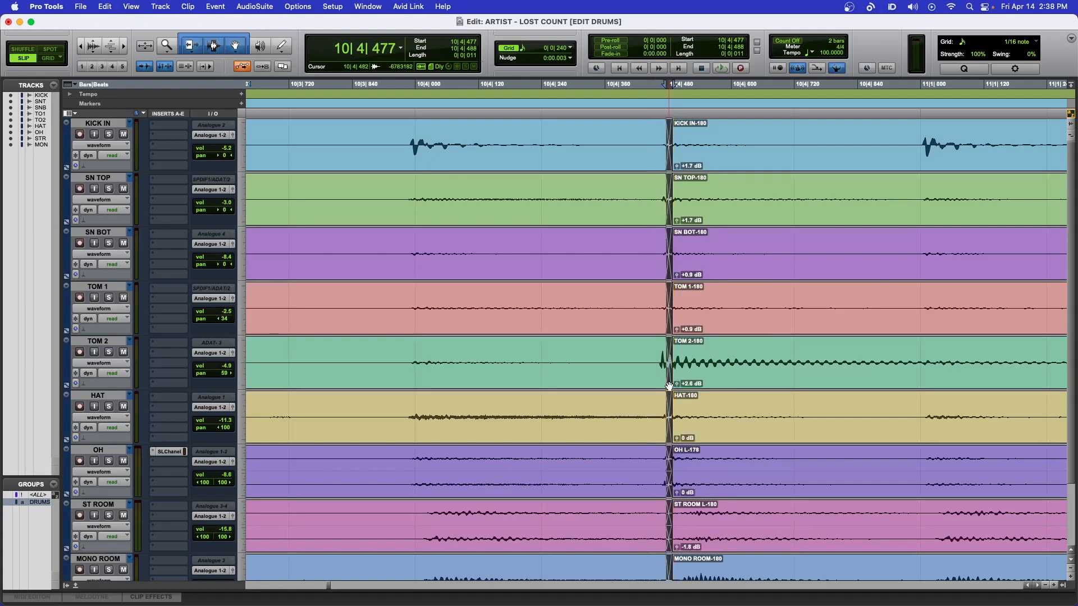
key(super+z)
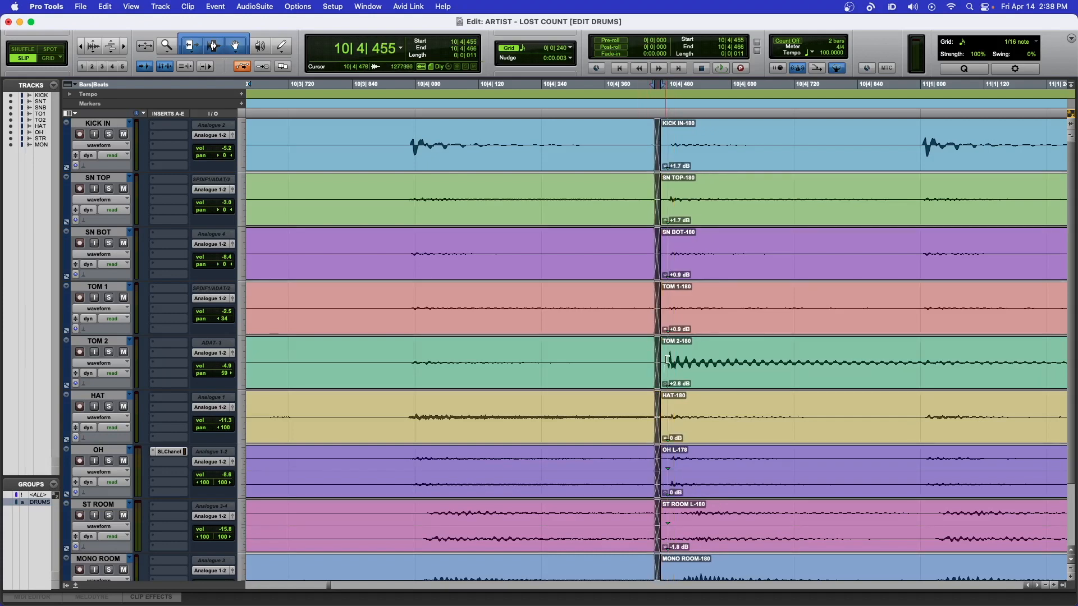
- Check the grouped crossfades through bars 11 to 13 for overlaps with drum transients
scroll(681, 339, right, 10)
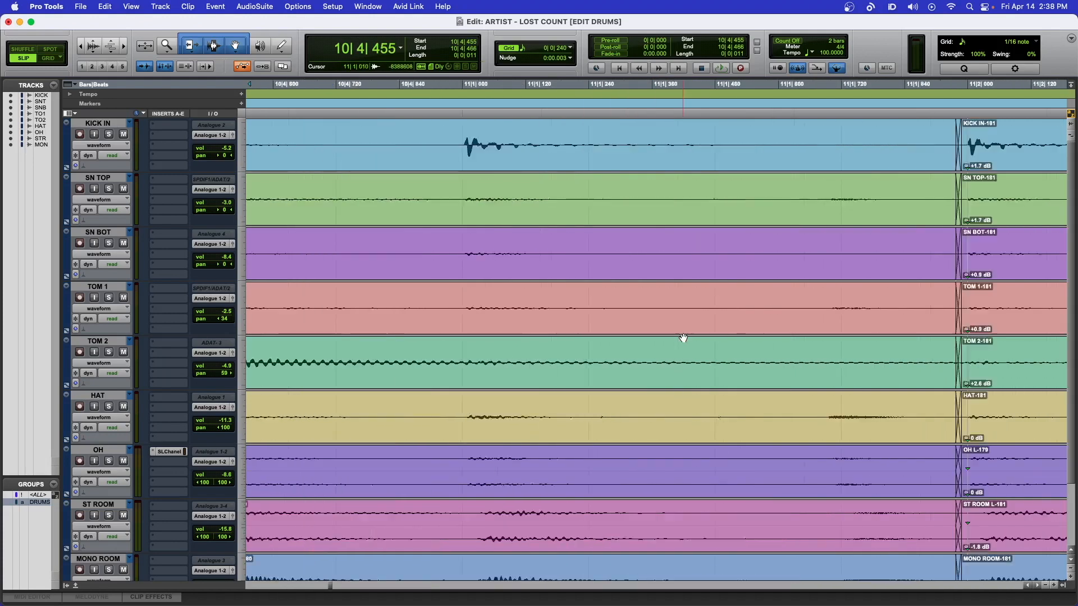
scroll(664, 300, right, 15)
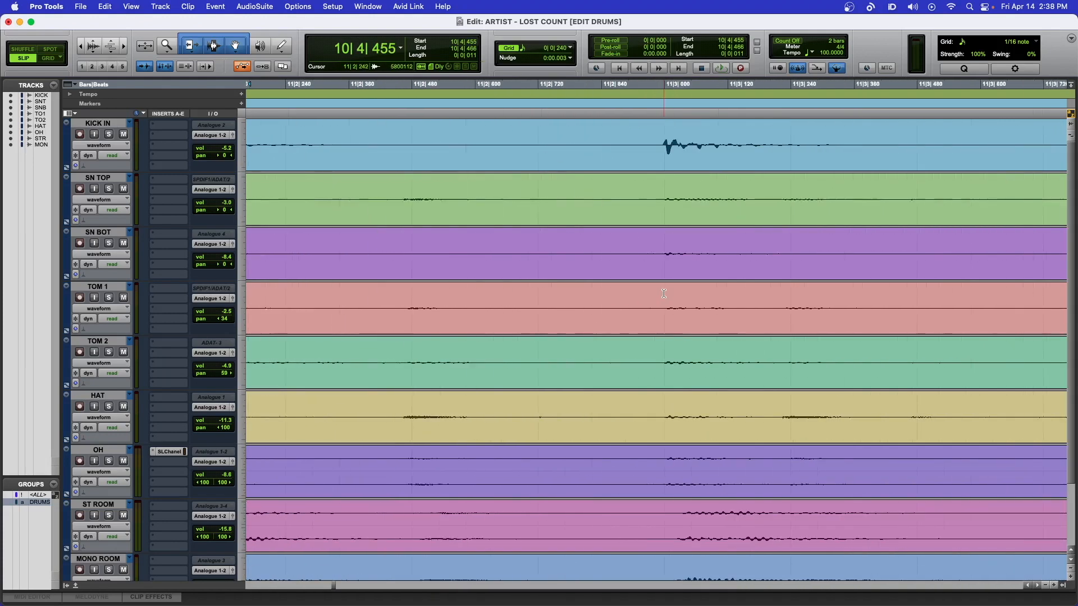
key(r)
scroll(684, 247, right, 8)
scroll(684, 249, right, 10)
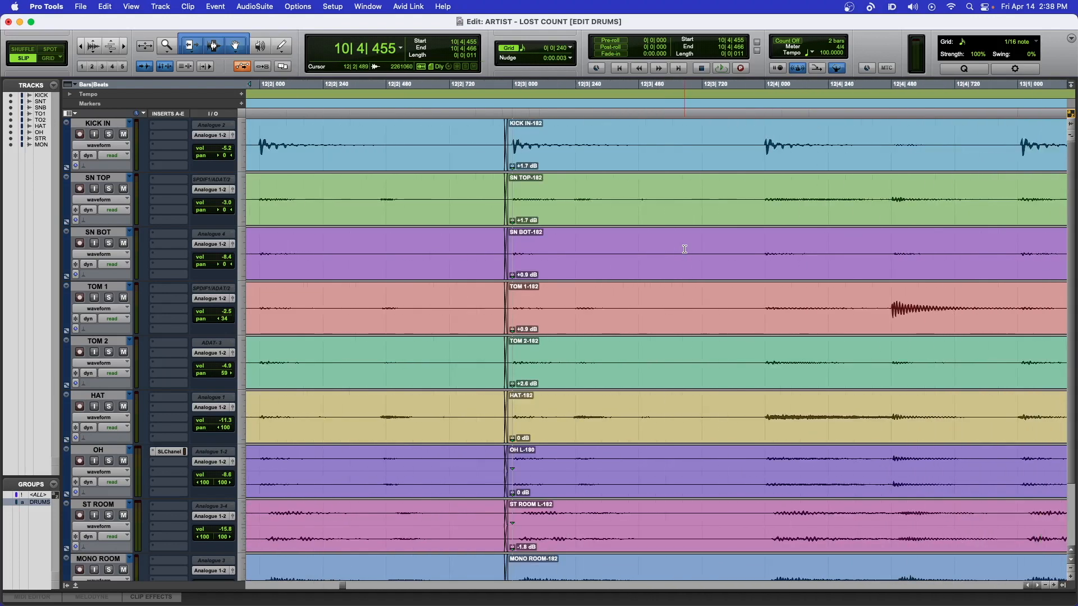
key(r)
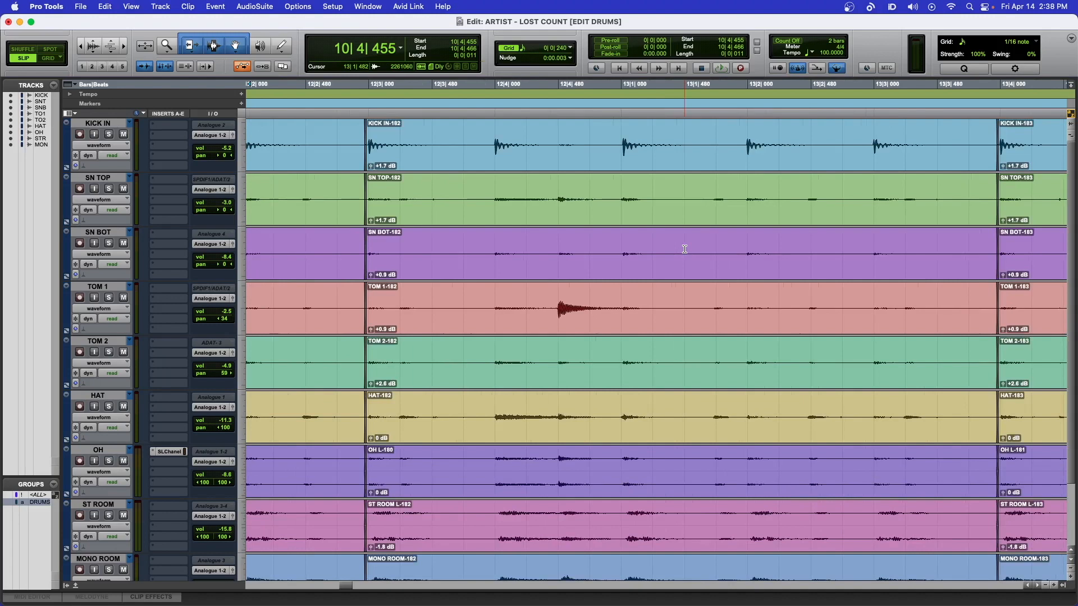
scroll(699, 216, right, 8)
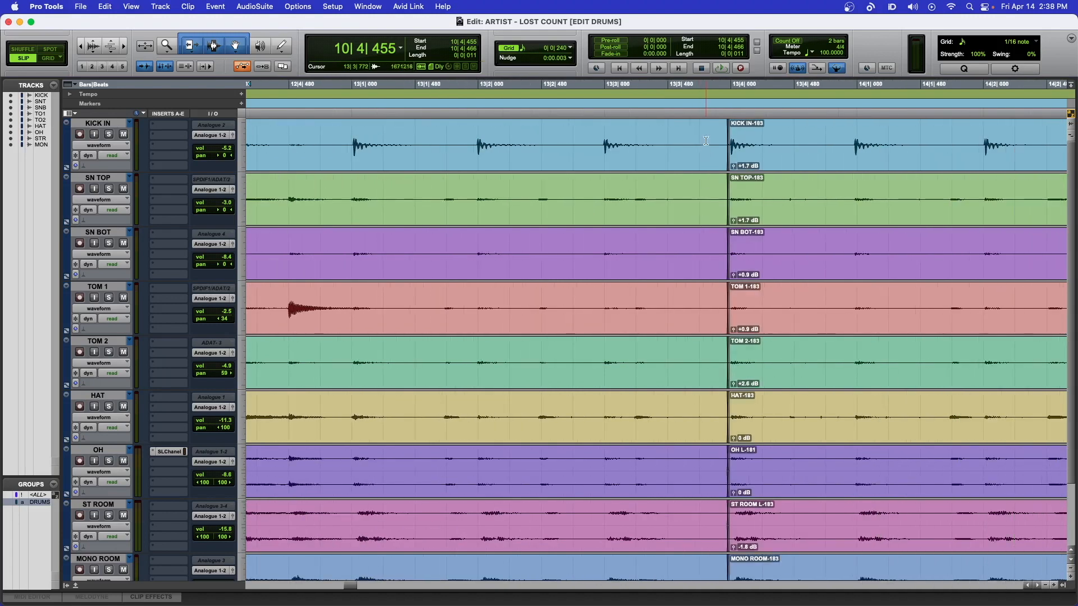
scroll(706, 143, right, 3)
- Try moving the grouped crossfade before the 13|4|000 kick later to 13|3|947, and undo the move
click(612, 133)
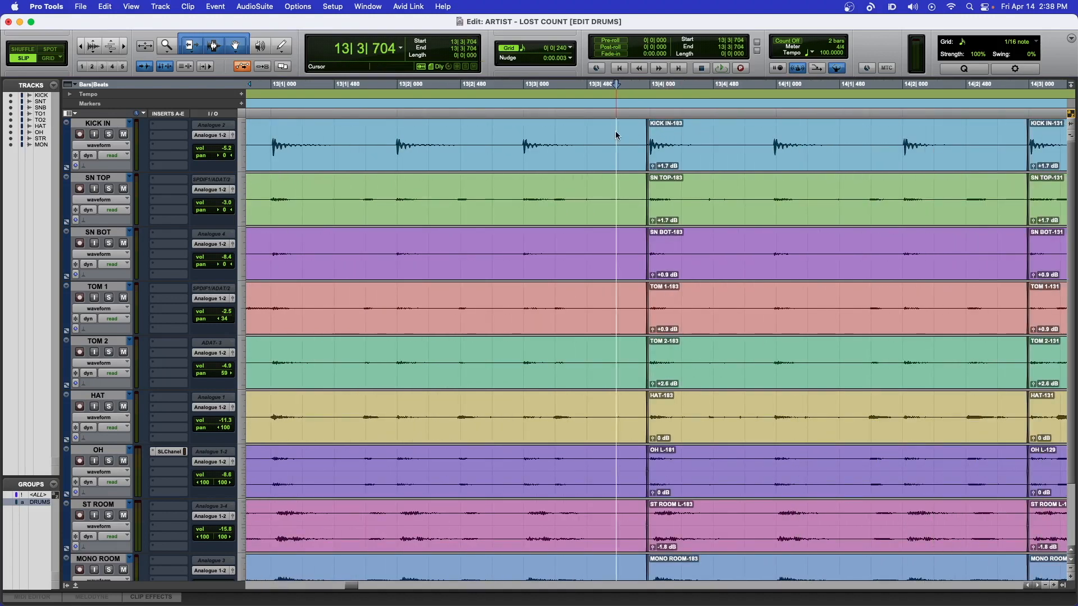
key(t)
key(t)
key(t)
scroll(680, 133, right, 7)
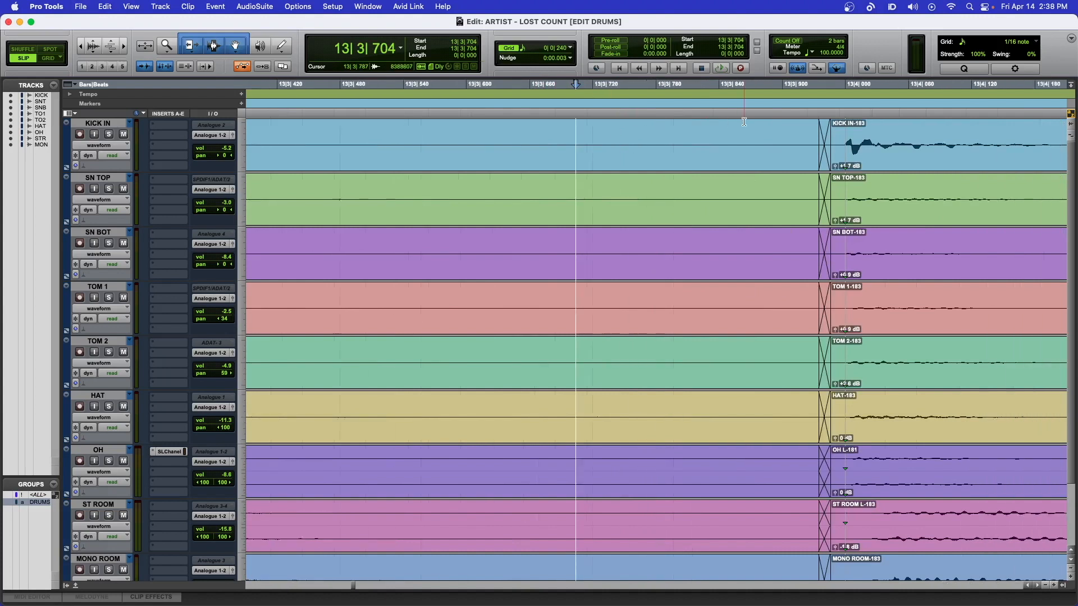
drag(716, 166, 728, 165)
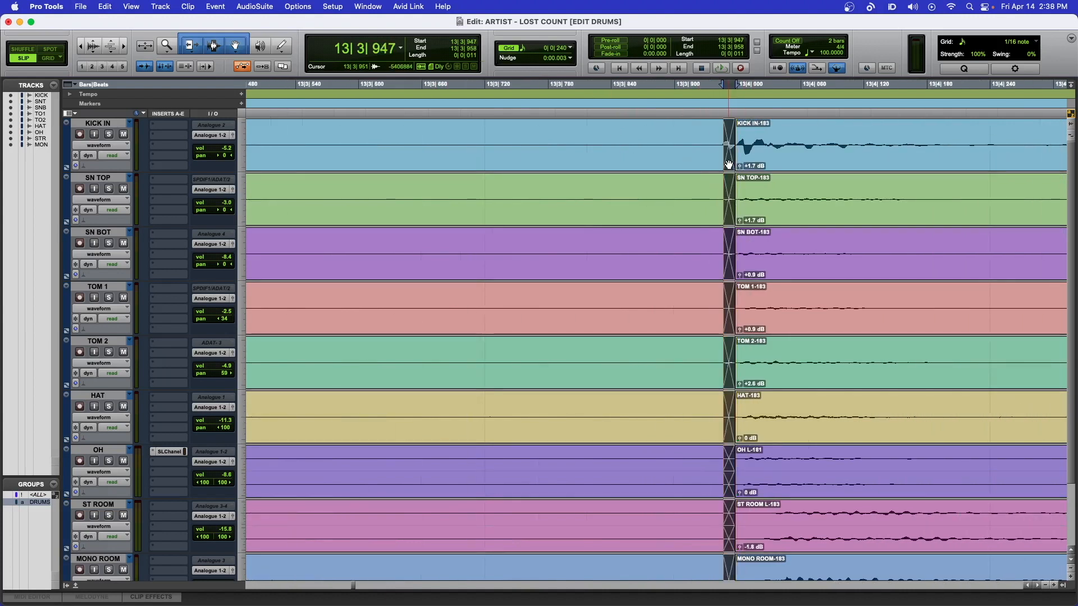
key(super+z)
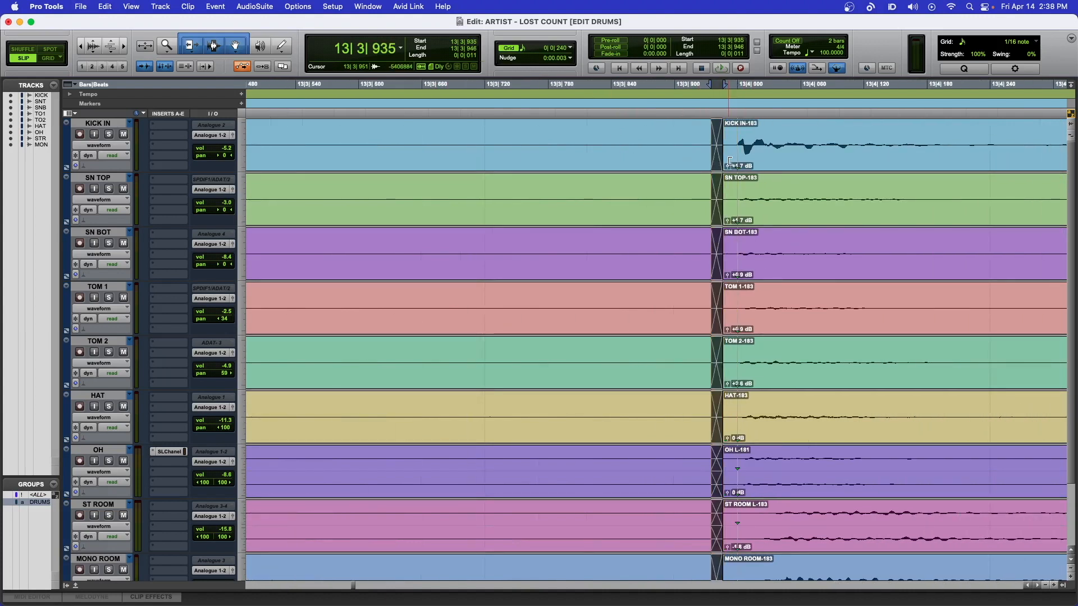
- Examine the grouped crossfade before 14|3|000 up close against the kick transient
key(r)
key(r)
key(r)
scroll(729, 165, right, 7)
scroll(729, 164, down, 1)
scroll(728, 165, up, 1)
scroll(728, 165, right, 6)
click(663, 133)
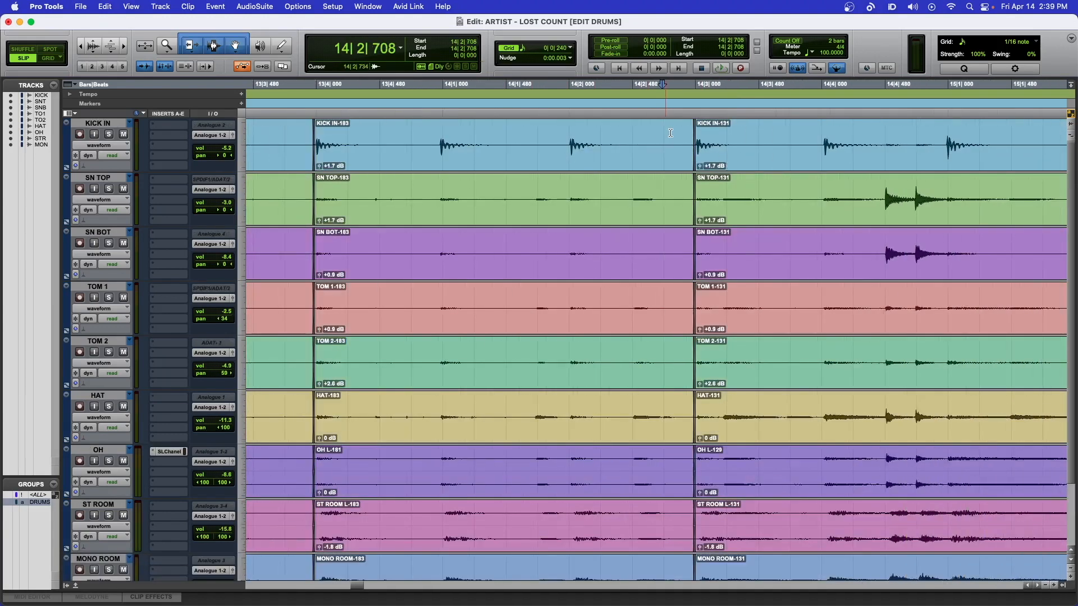
click(677, 133)
key(t)
key(t)
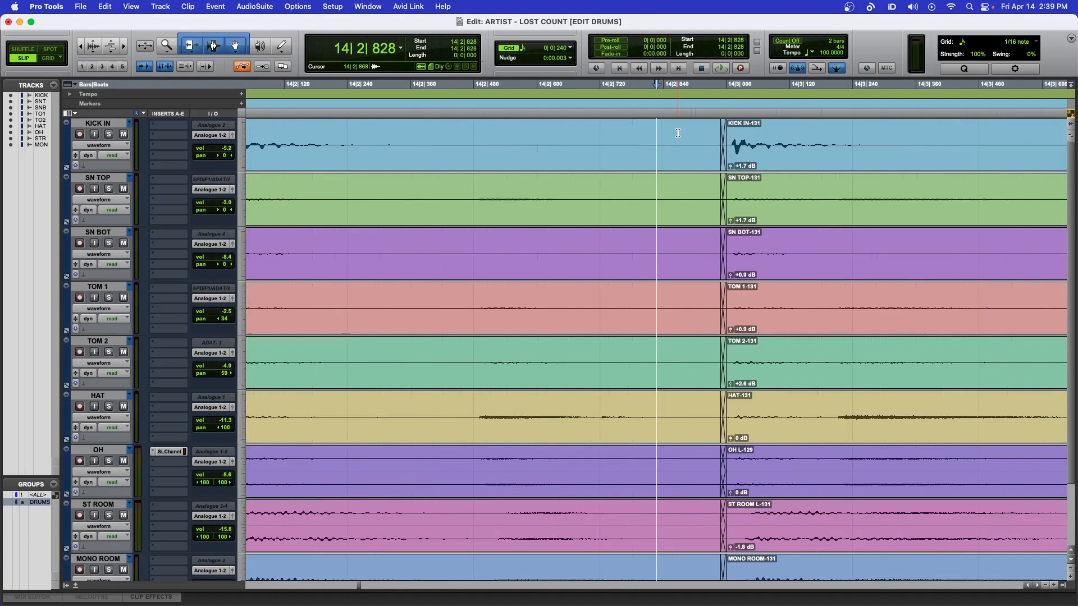
- Move the grouped crossfade at the 15|2|000 kick and snare hit slightly earlier, starting at 15|1|937
key(r)
scroll(678, 132, right, 20)
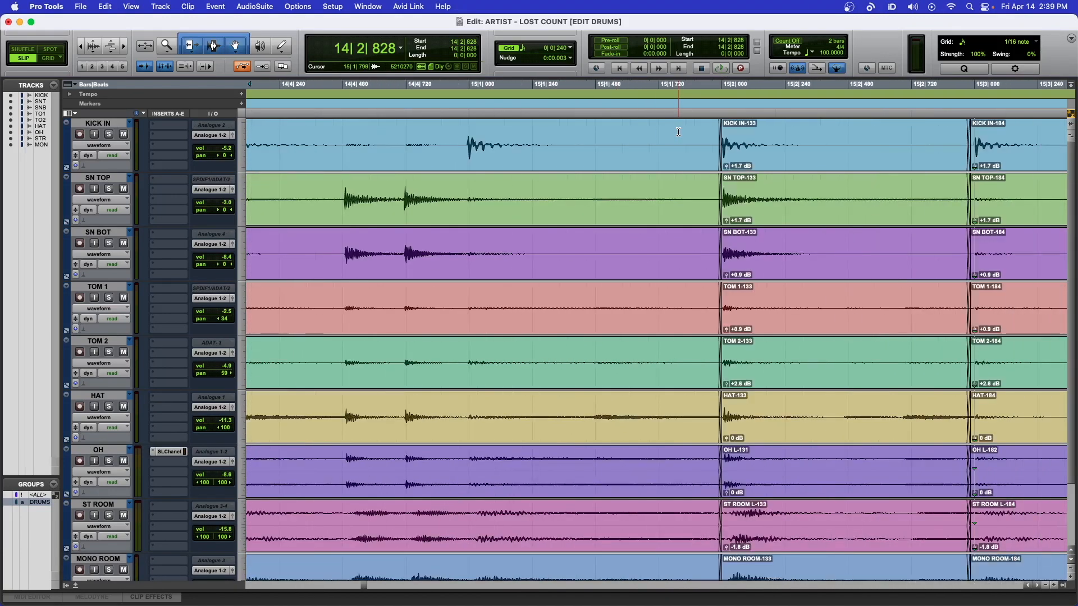
key(t)
scroll(673, 143, right, 5)
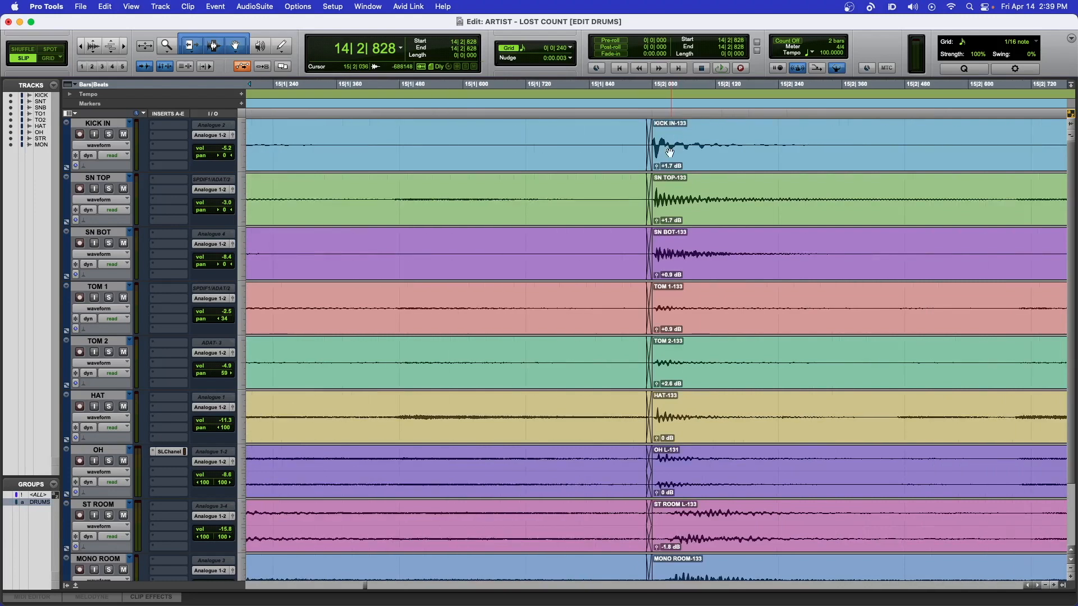
drag(649, 167, 643, 167)
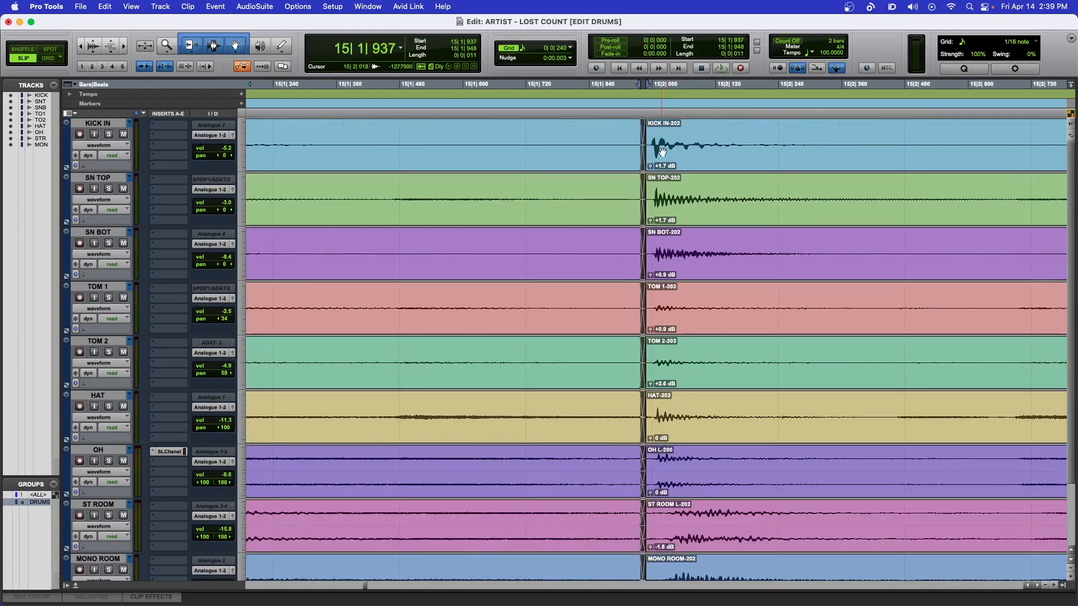
- Examine the grouped crossfade before 15|3|000 up close against the kick transient
click(702, 135)
key(r)
key(r)
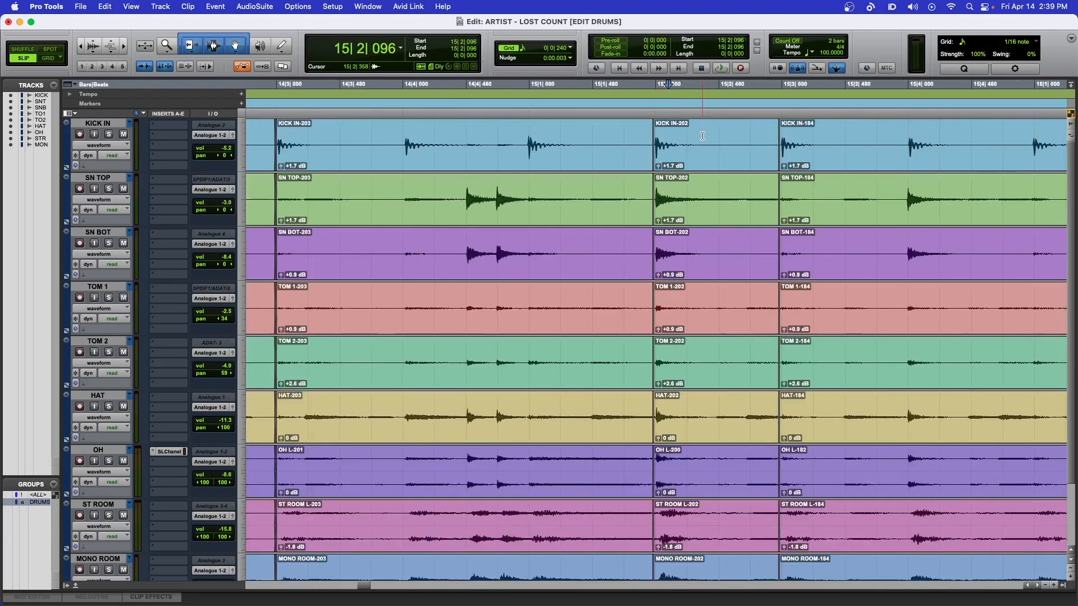
scroll(680, 138, right, 5)
click(688, 140)
key(t)
key(t)
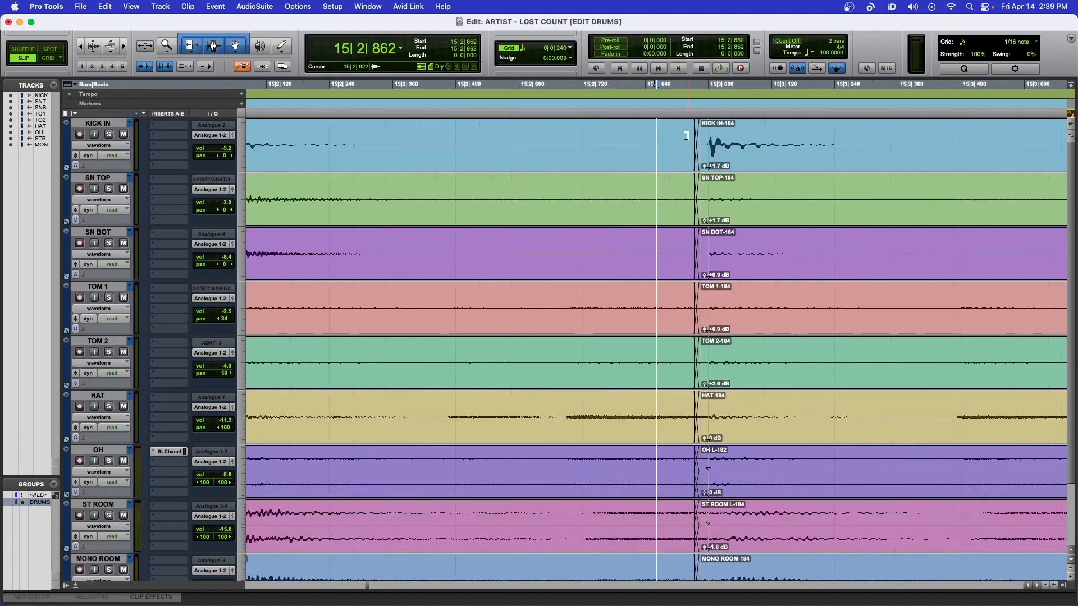
- Move the grouped crossfade at the 16|4|000 kick and snare hit slightly earlier, starting at 16|3|942
key(r)
key(r)
key(r)
key(r)
double_click(809, 141)
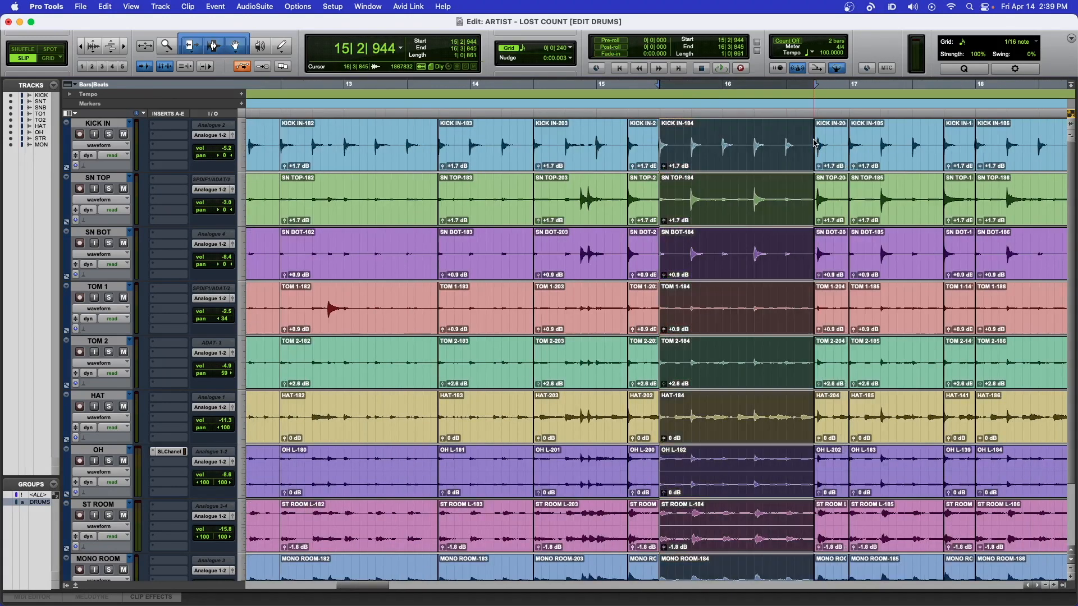
click(808, 139)
key(t)
key(t)
key(t)
key(t)
key(t)
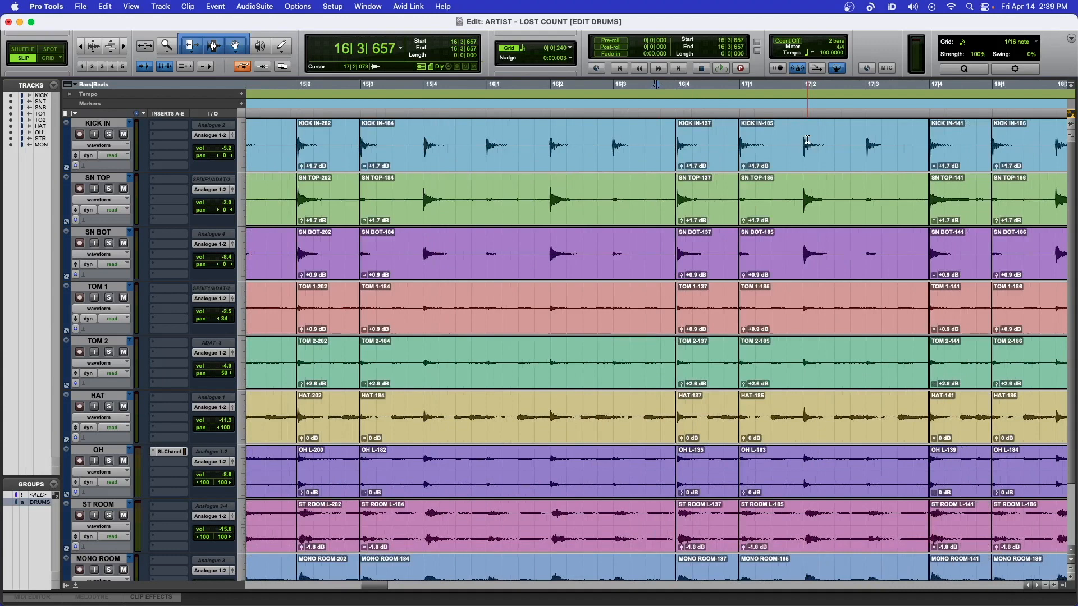
scroll(785, 141, right, 6)
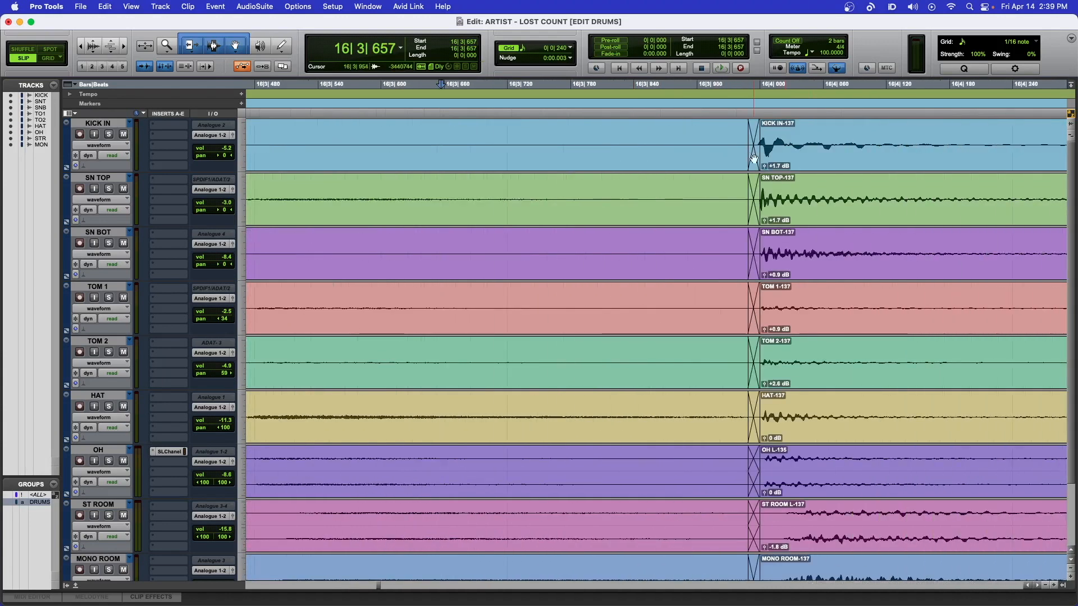
drag(675, 170, 668, 169)
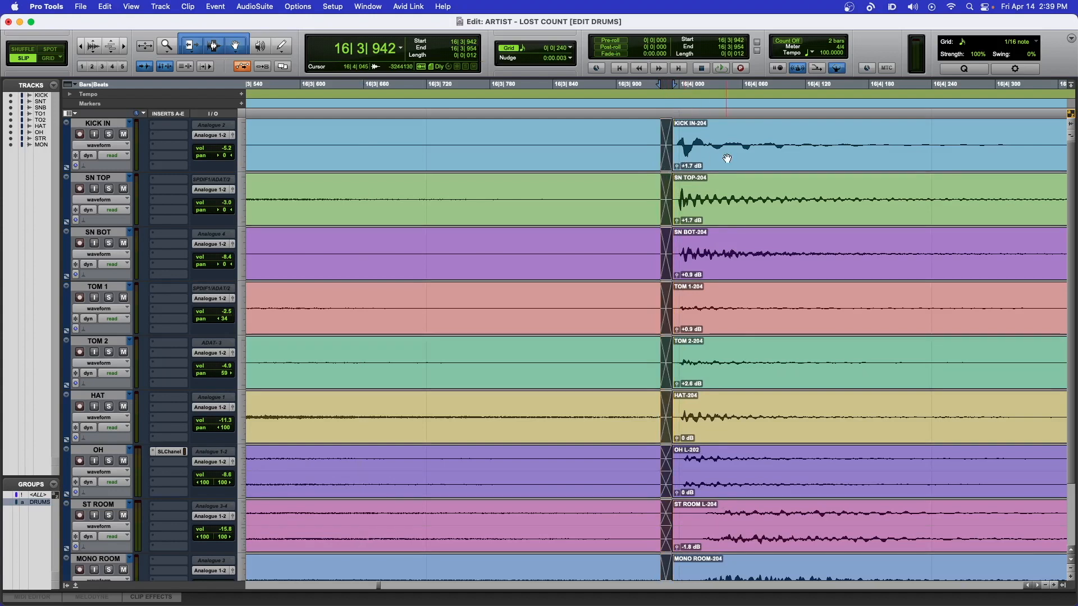
- Examine the grouped crossfade before 17|4|000 up close against the kick and snare transients
scroll(738, 147, right, 1)
key(r)
scroll(747, 139, right, 12)
scroll(747, 139, right, 4)
key(r)
key(r)
key(r)
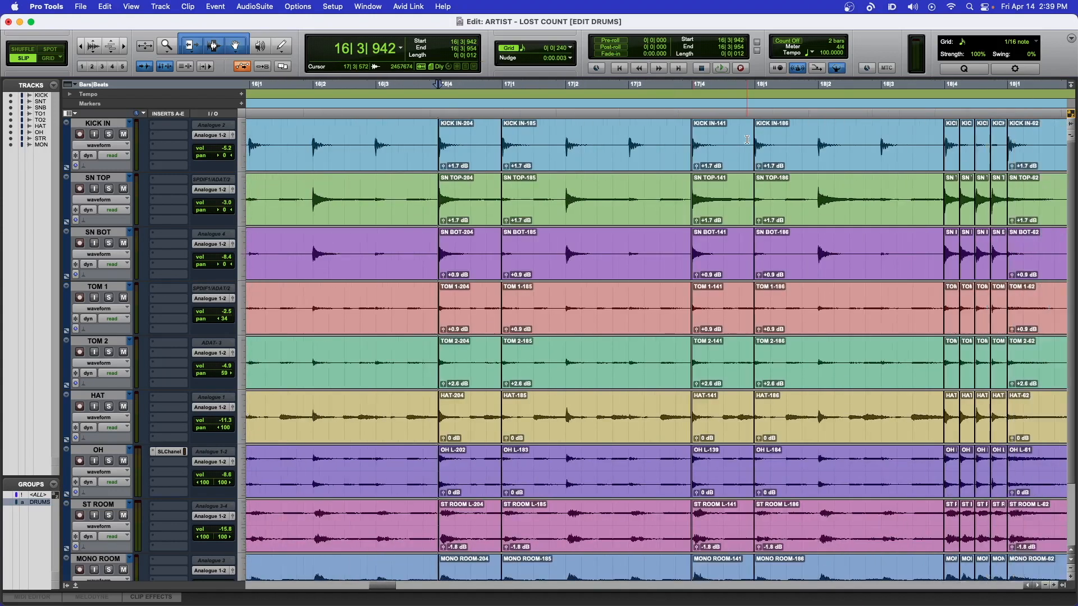
scroll(746, 139, right, 2)
click(649, 140)
key(t)
key(t)
key(t)
key(t)
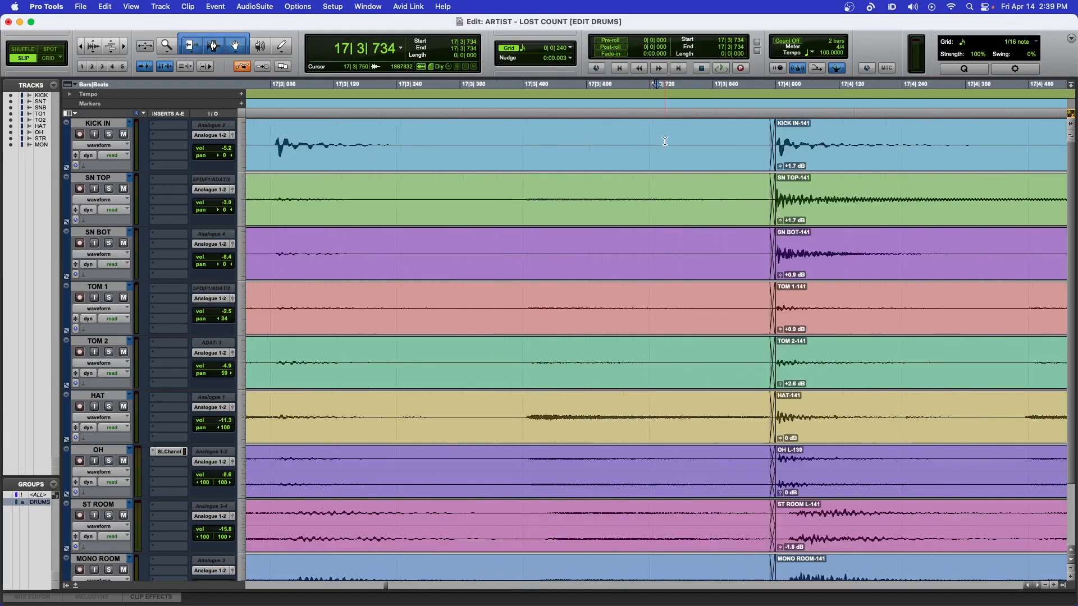
- Examine the grouped crossfade before 18|1|000 up close against the kick transient
key(r)
key(r)
key(r)
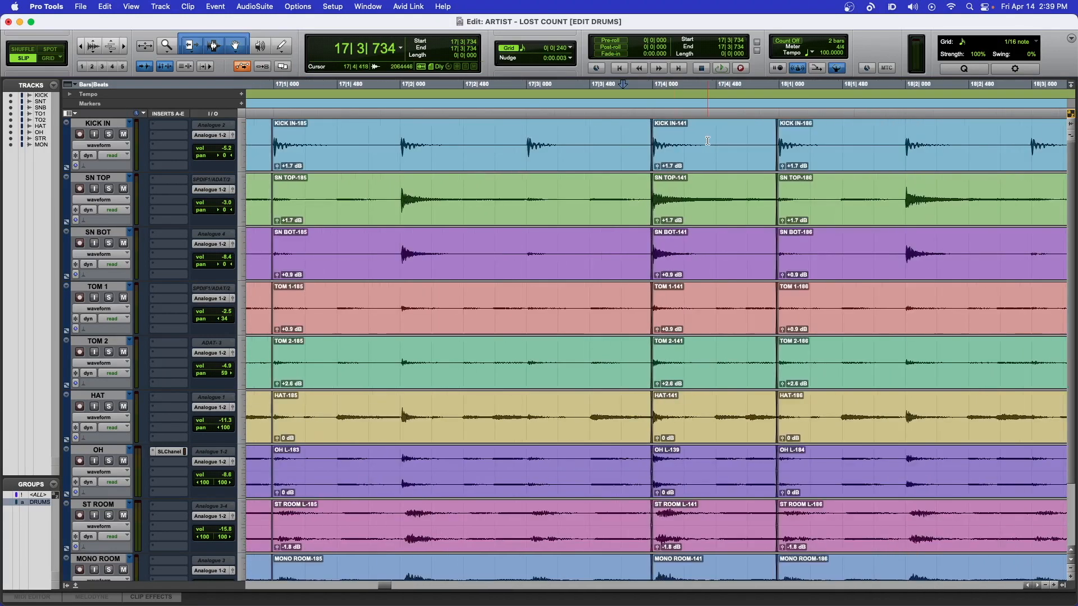
click(766, 139)
key(t)
key(t)
key(t)
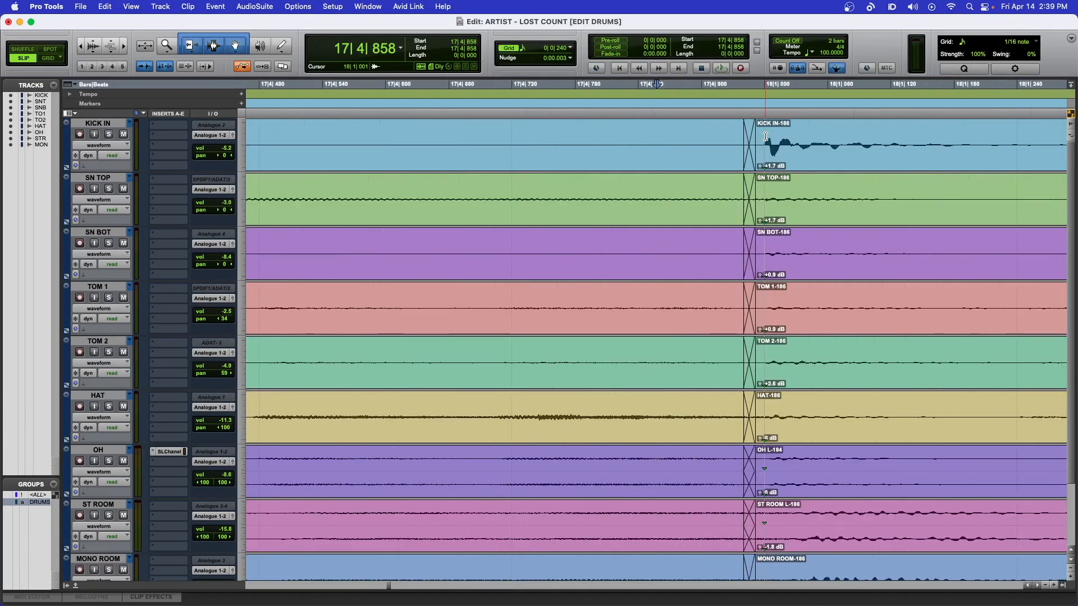
- Examine the grouped crossfades around the run of snare hits starting at 18|4|000
key(r)
key(r)
key(r)
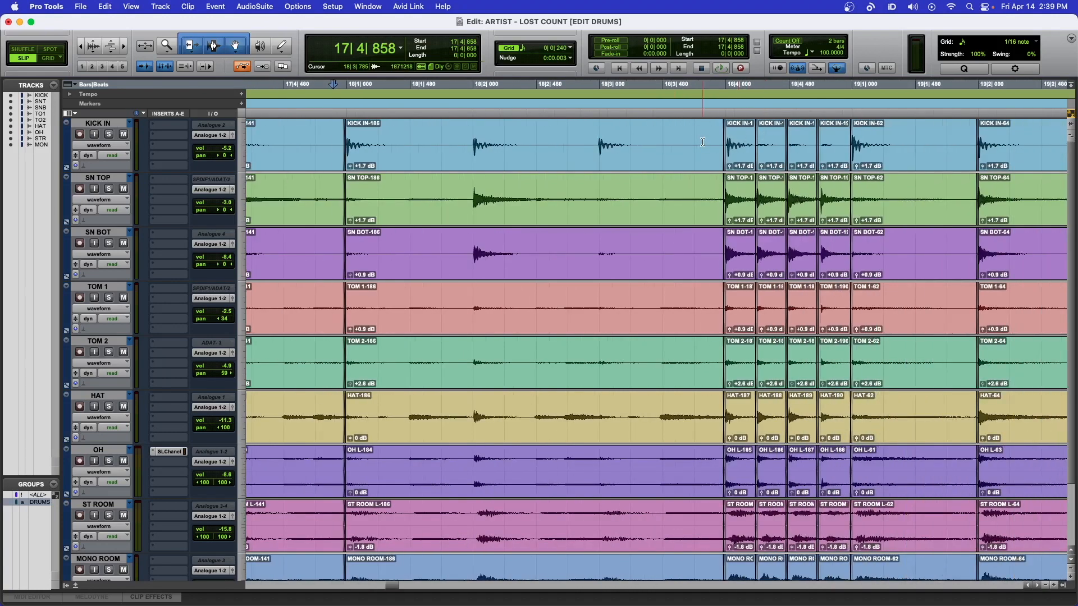
click(702, 142)
key(t)
key(t)
key(t)
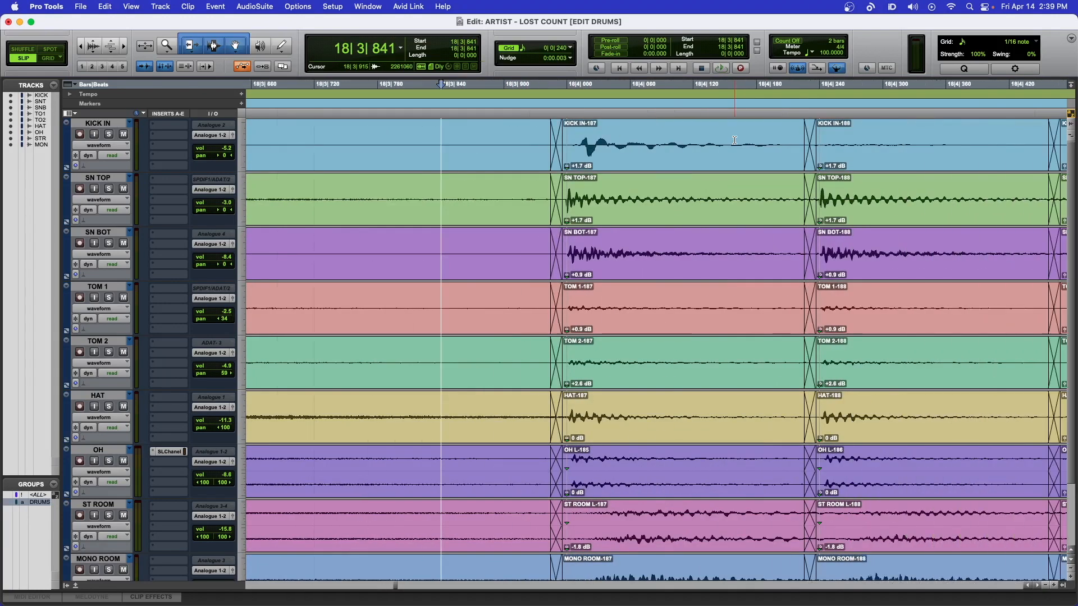
scroll(720, 195, right, 1)
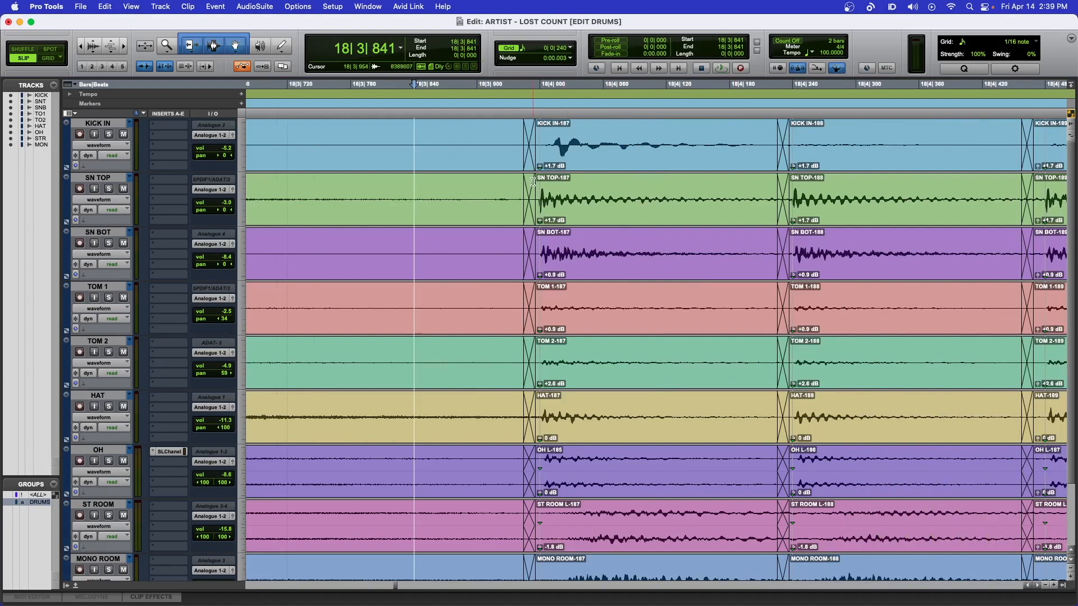
scroll(550, 222, right, 10)
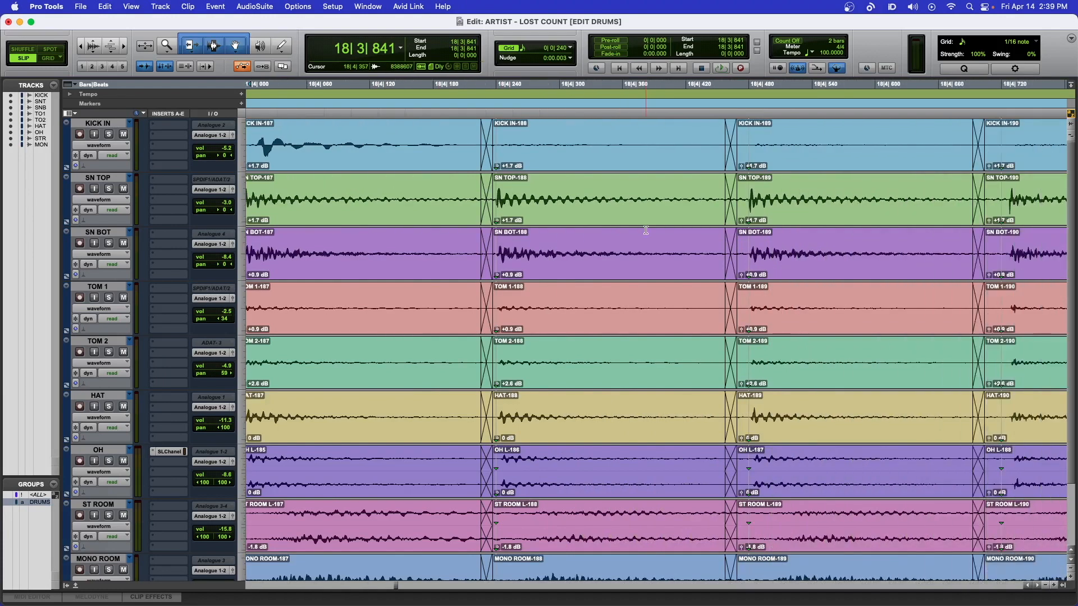
- Move the grouped crossfade before the 19|1|000 kick slightly earlier, starting at 18|4|943
scroll(692, 250, right, 7)
scroll(691, 224, right, 5)
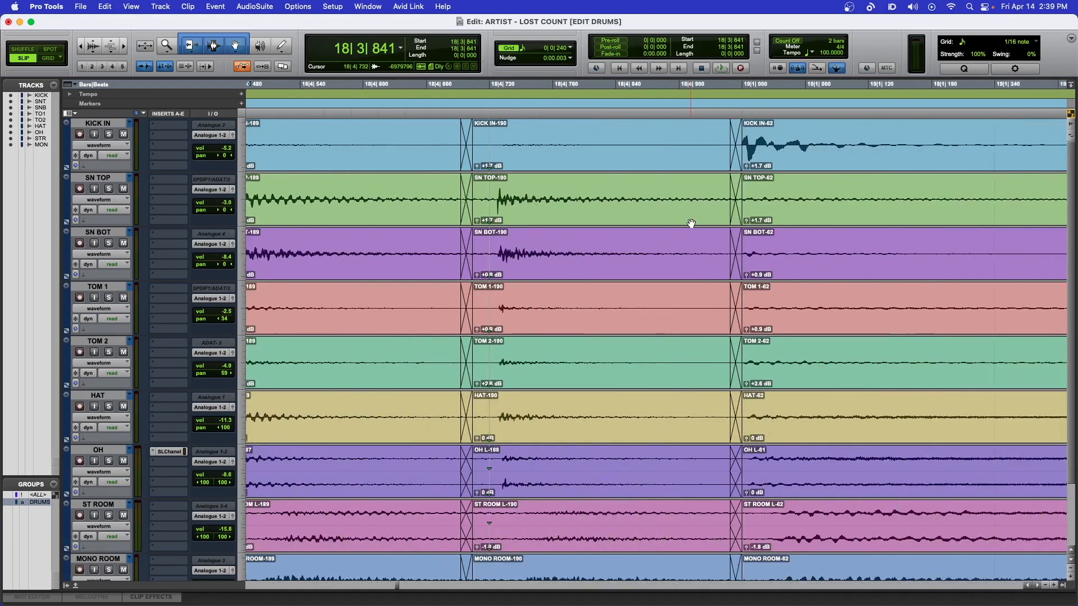
drag(711, 162, 705, 162)
scroll(758, 163, right, 3)
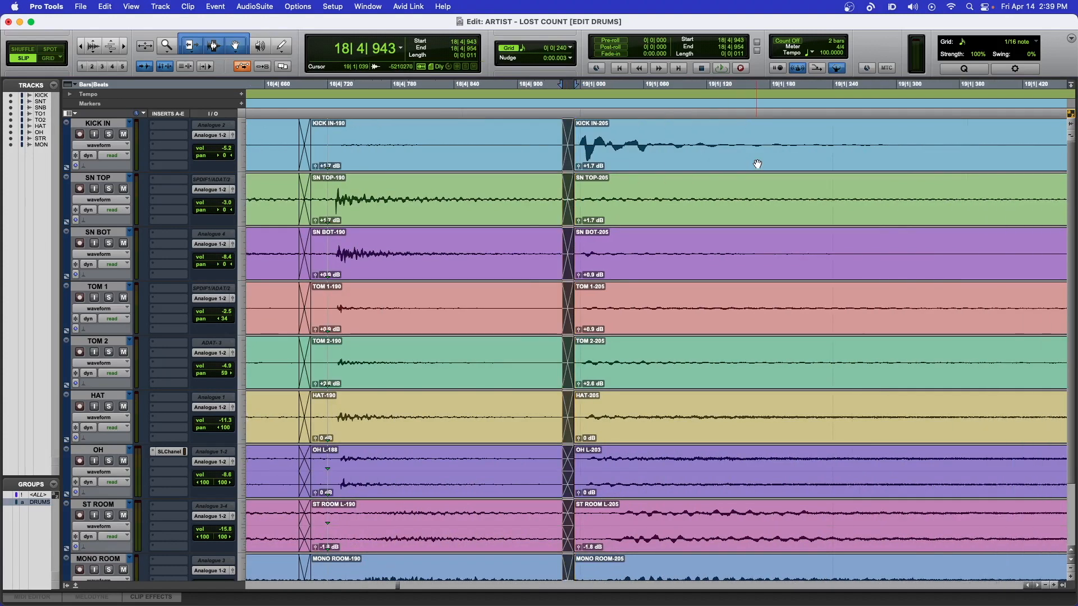
- Move the grouped crossfade at the 19|2|000 kick and snare hit slightly earlier, starting at 19|1|943
scroll(757, 164, right, 15)
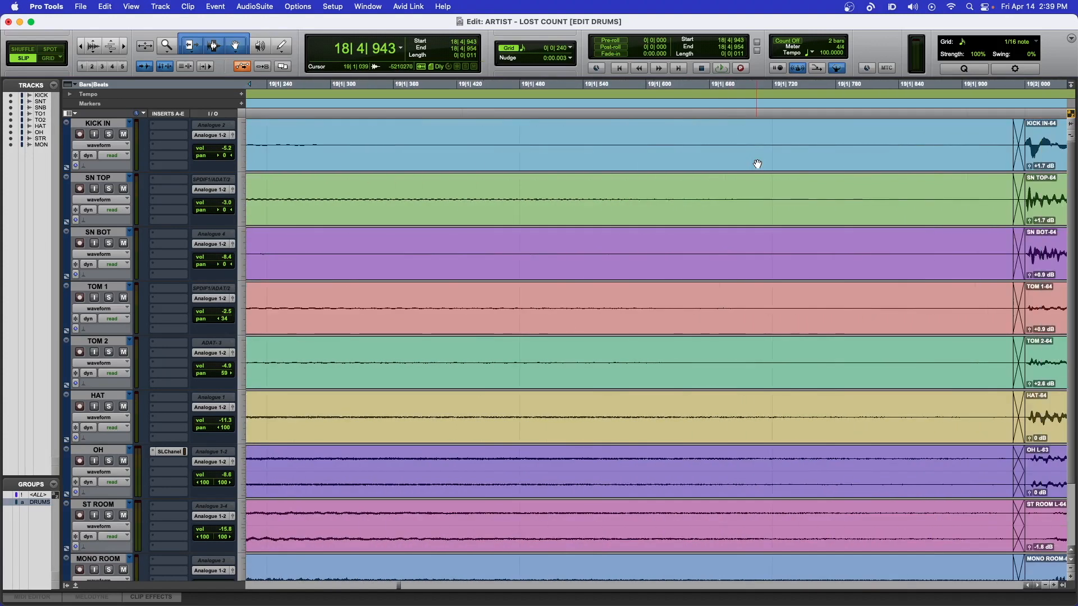
scroll(758, 164, right, 5)
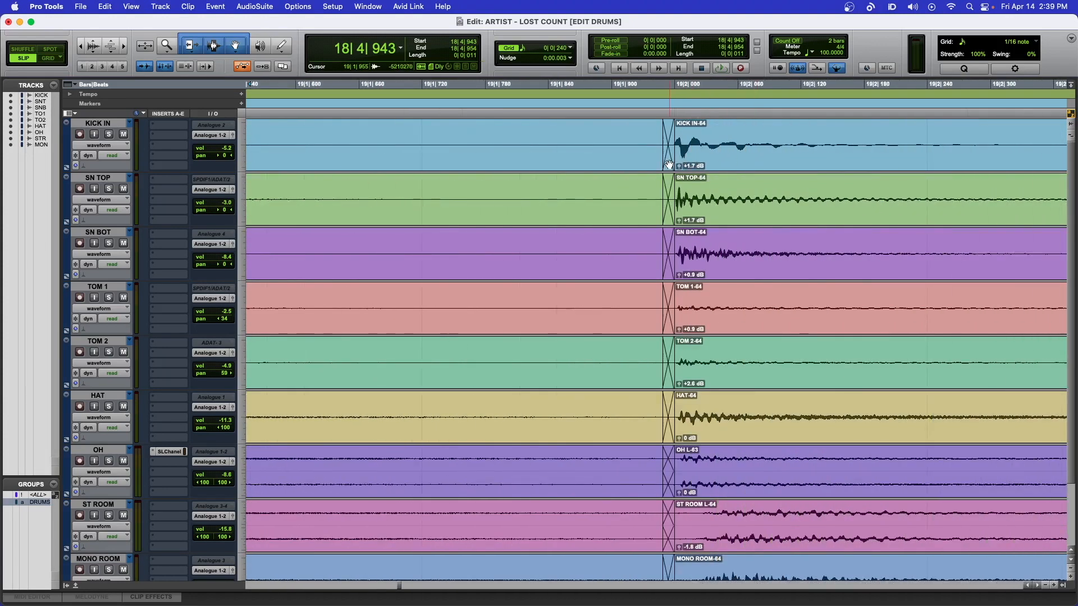
drag(669, 165, 663, 165)
- Move the grouped crossfade at the 19|4|000 kick and snare hit slightly earlier, starting at 19|3|940
key(r)
key(r)
key(r)
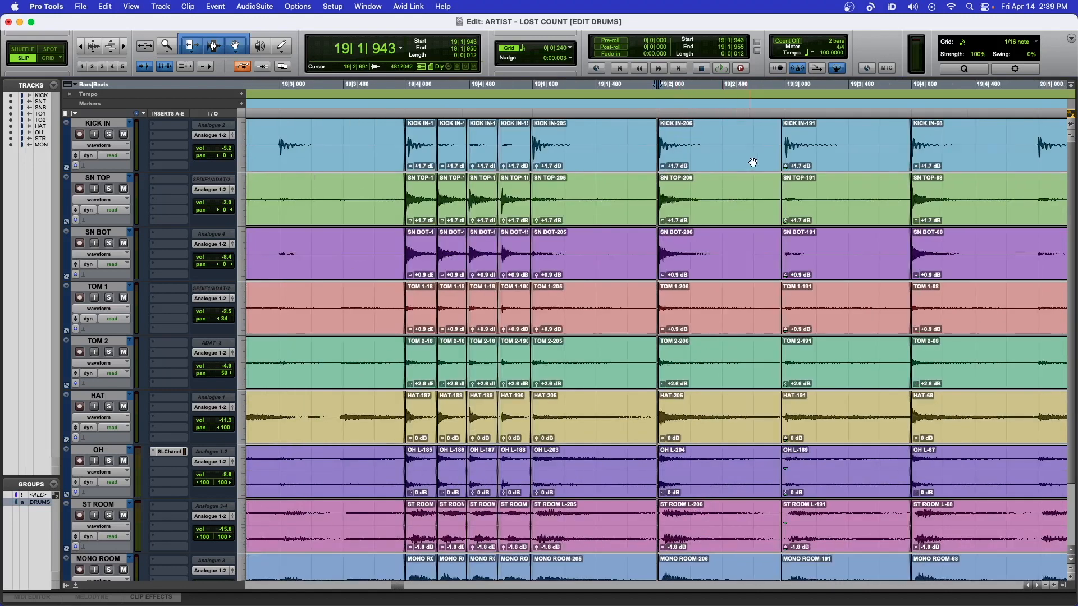
click(893, 140)
key(t)
key(t)
key(t)
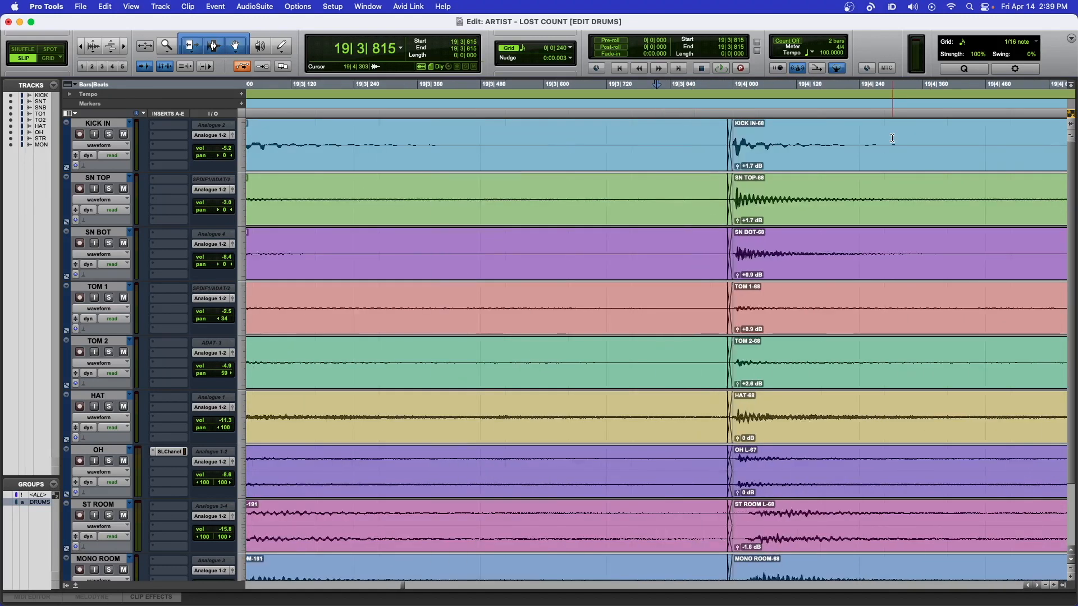
drag(804, 164, 795, 166)
- View the whole length of the grouped drum tracks to survey the edited and unedited sections
key(r)
key(r)
key(r)
key(r)
key(r)
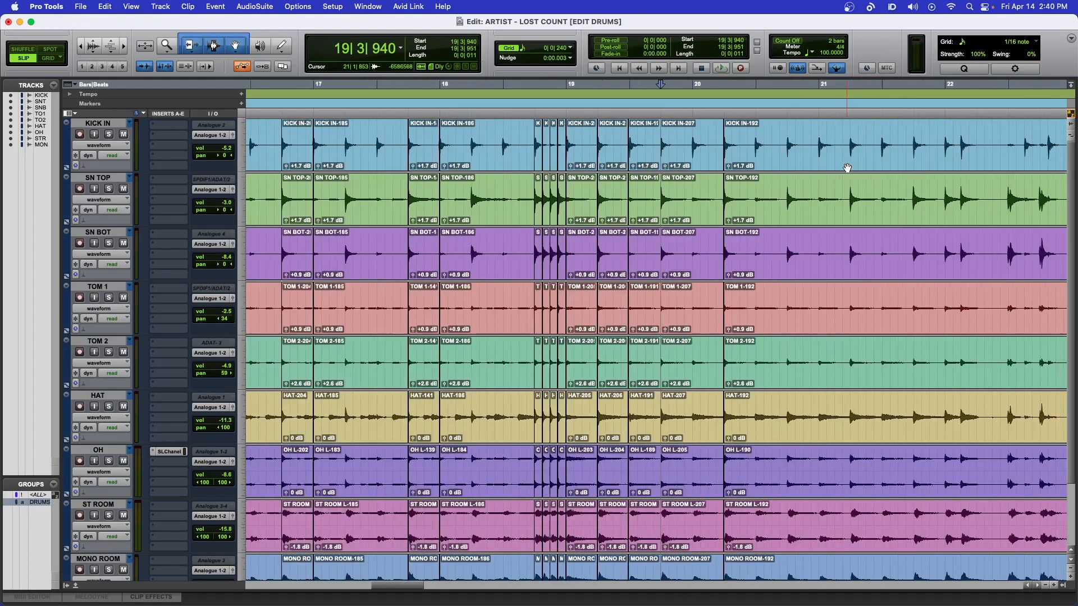
key(r)
key(r)
key(r)
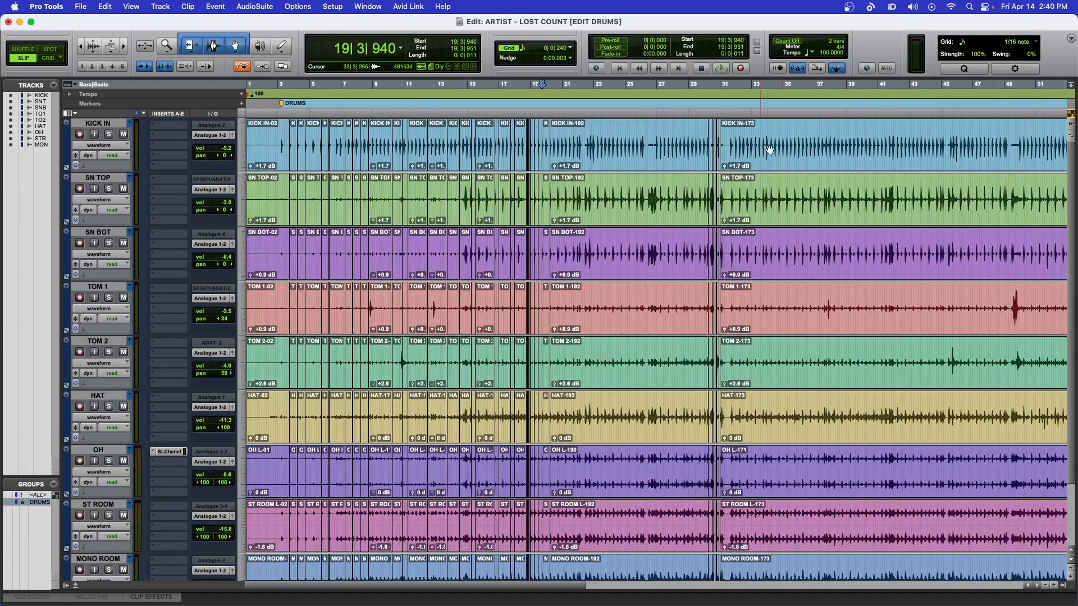
key(r)
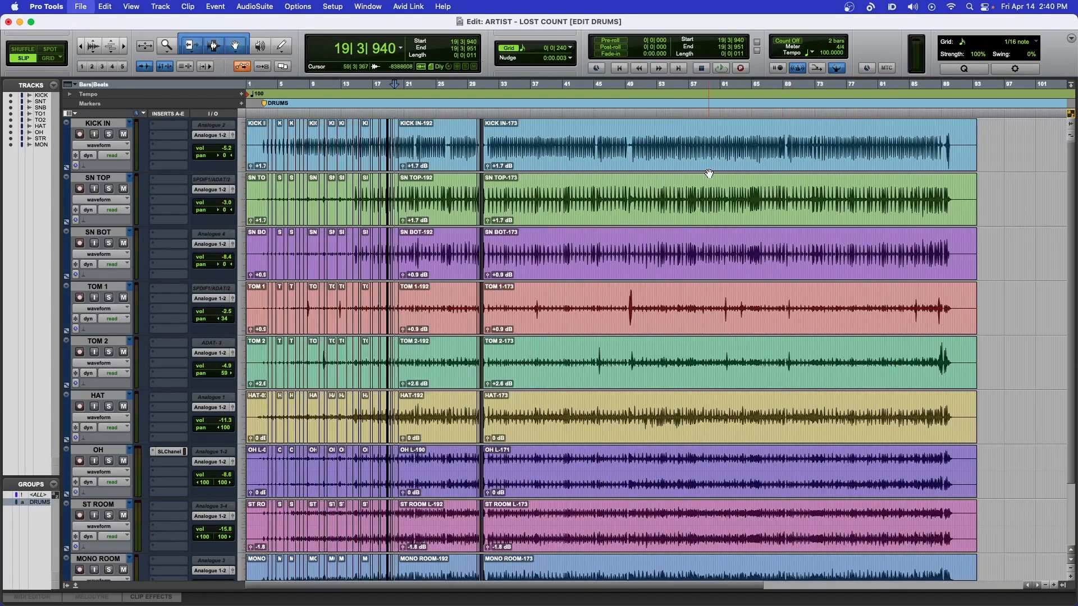
- Examine the edited drum clips at the start of the song, around bars 3 to 5
click(263, 139)
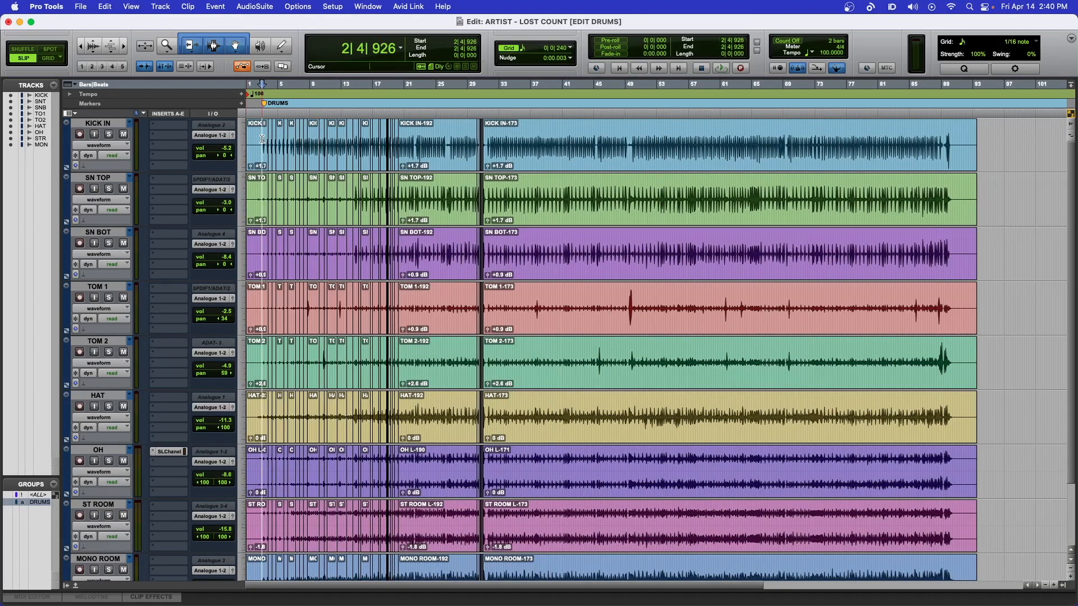
key(t)
key(t)
key(t)
key(t)
key(t)
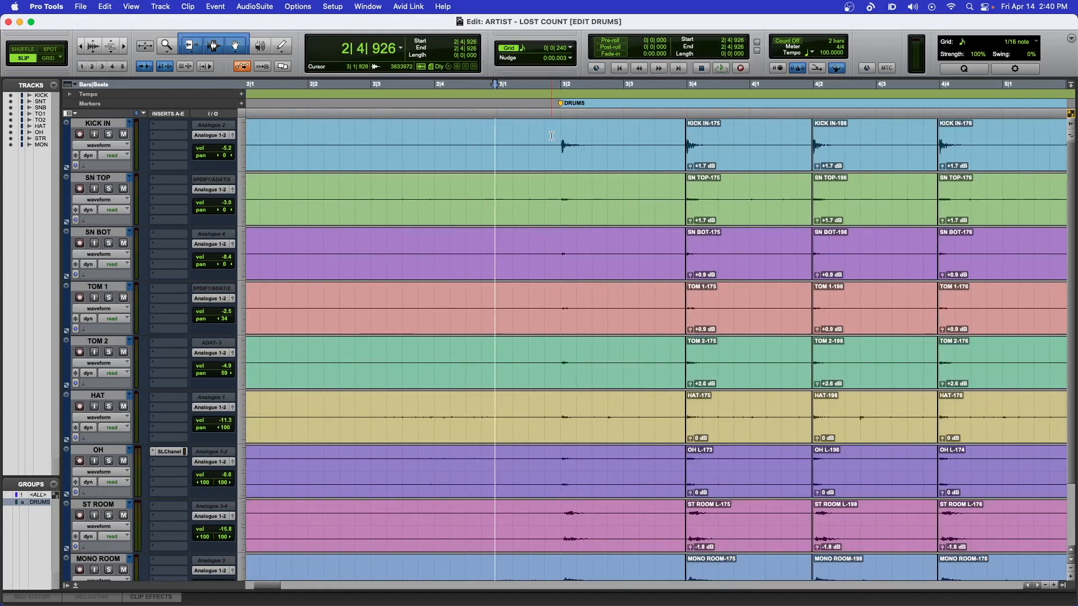
key(r)
key(r)
key(r)
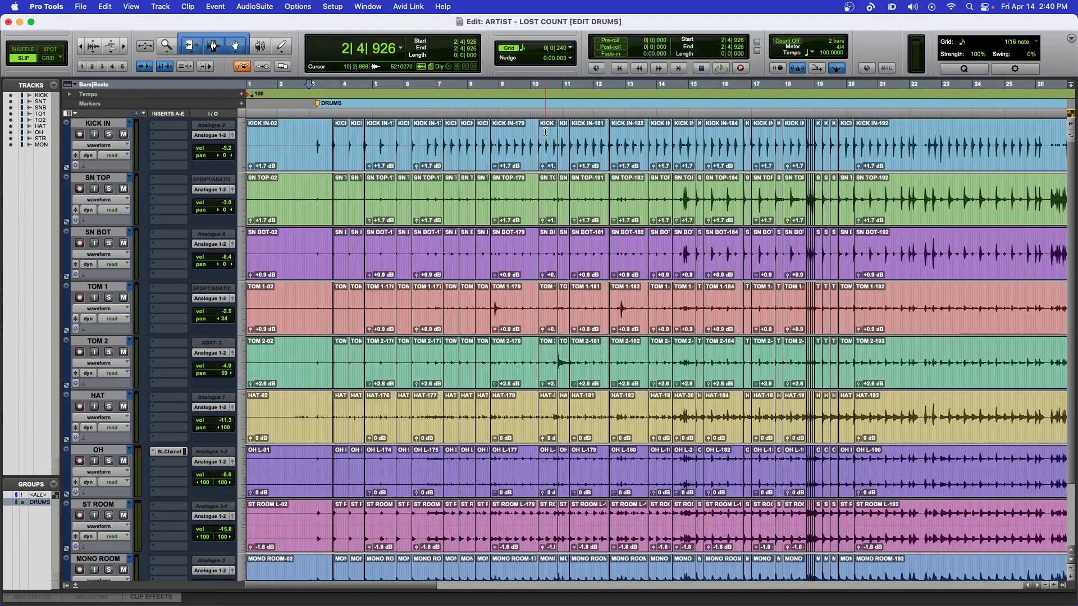
- Play the edited drums from 13|2|610 into the long clip after bar 20, and stop playback
scroll(662, 159, right, 5)
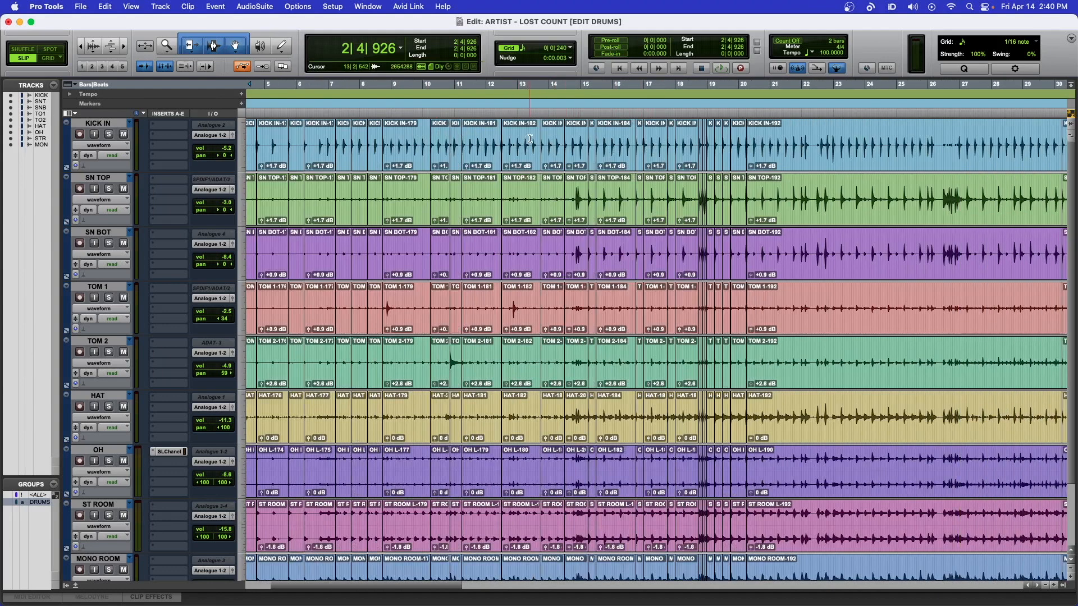
key(t)
key(t)
key(t)
key(space)
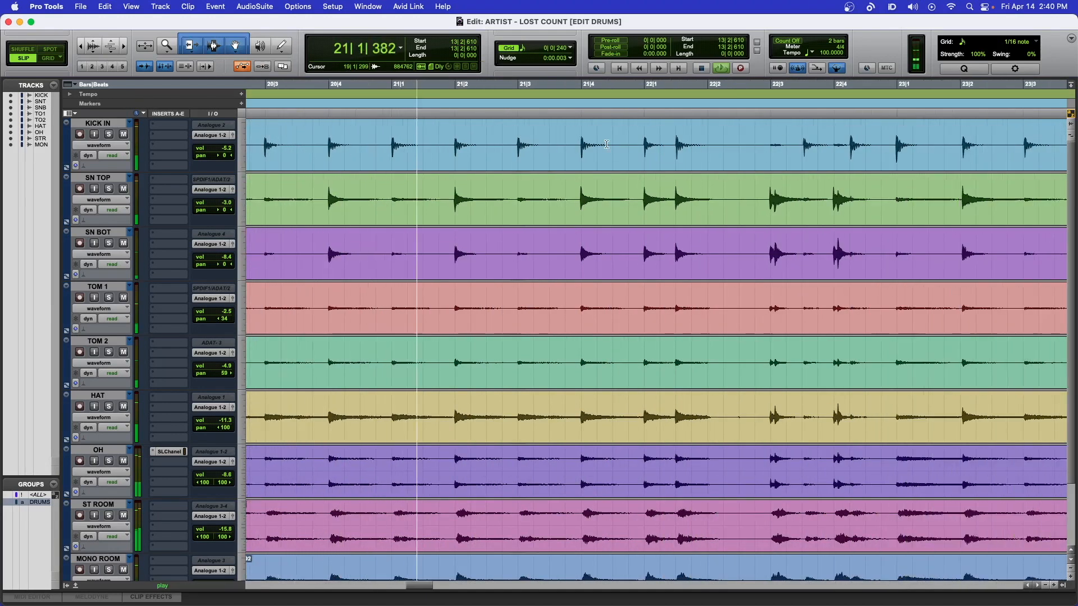
key(super+bracketleft)
key(super+bracketleft)
key(super+bracketleft)
key(super+bracketleft)
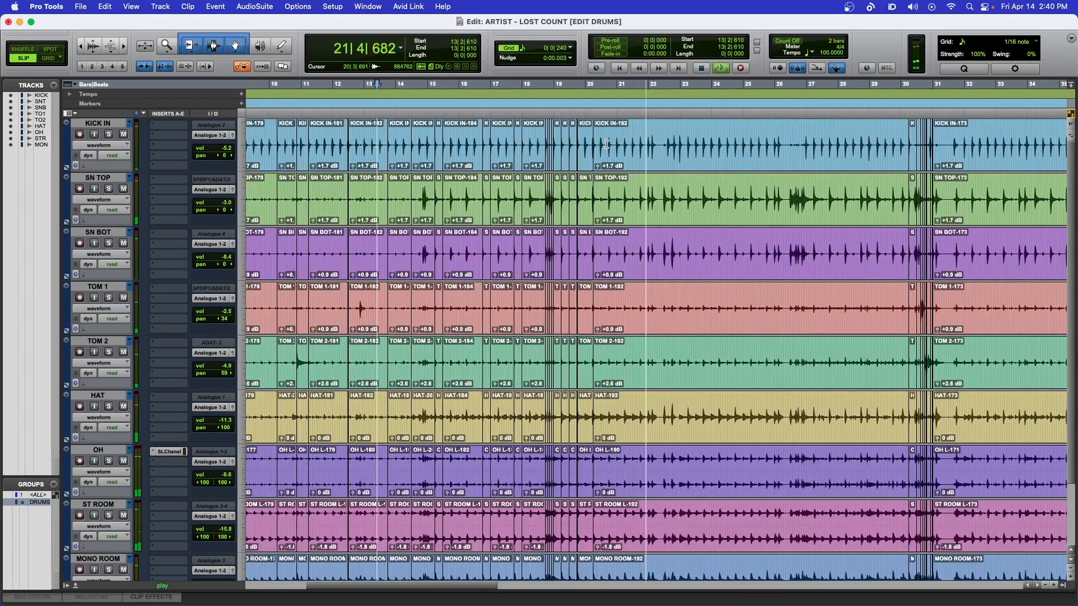
key(space)
- Play the edited snare and tom fill in bar 30, starting from 29|2|883, and stop after 31|1|000
click(614, 142)
key(super+bracketright)
key(super+bracketright)
key(super+bracketright)
key(super+bracketright)
scroll(718, 304, right, 4)
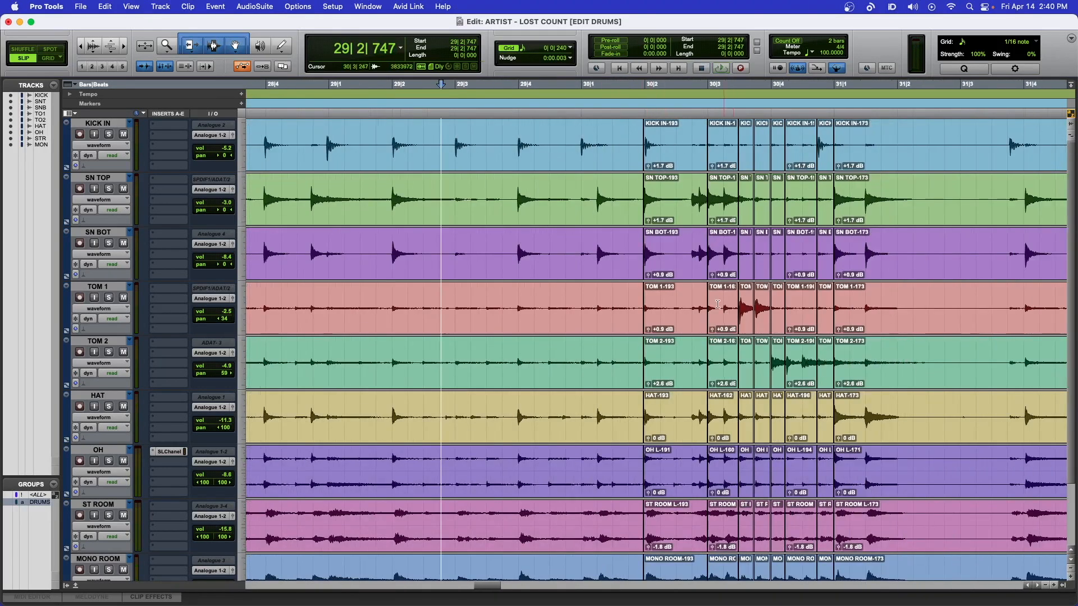
click(450, 128)
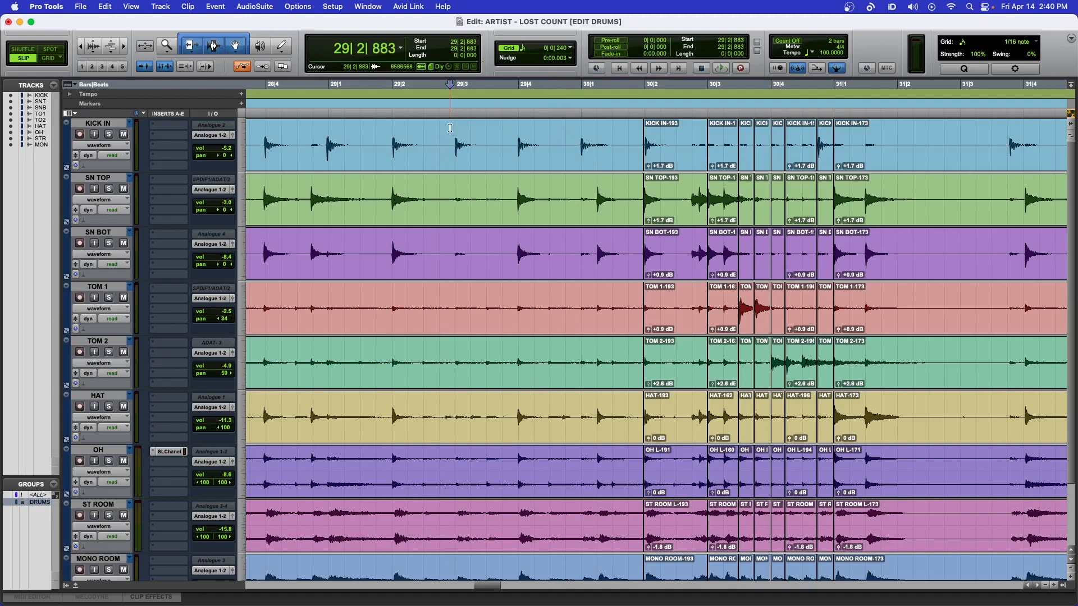
key(space)
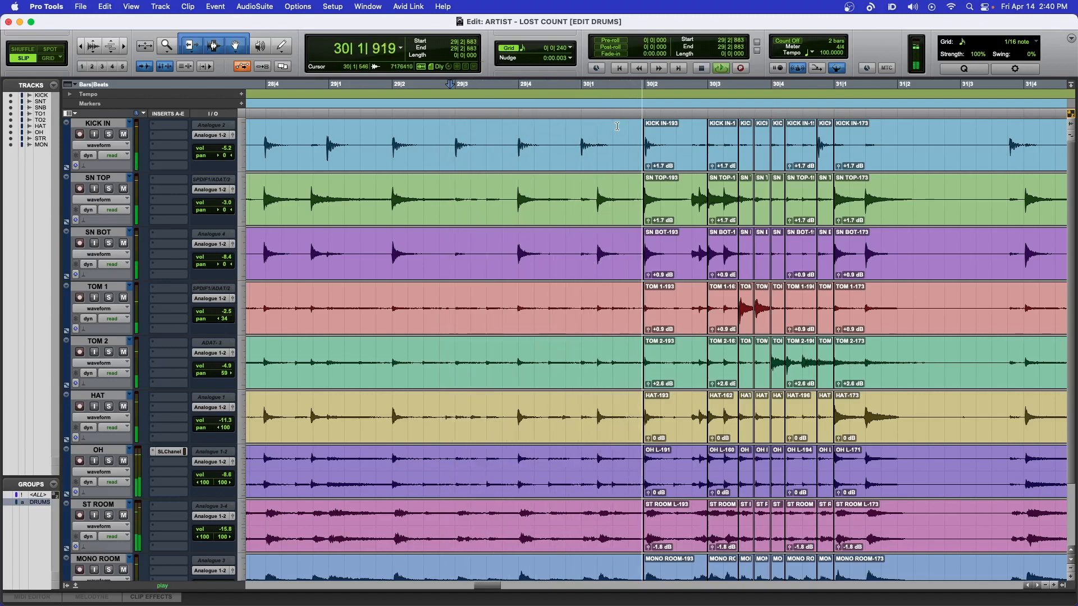
scroll(617, 126, right, 3)
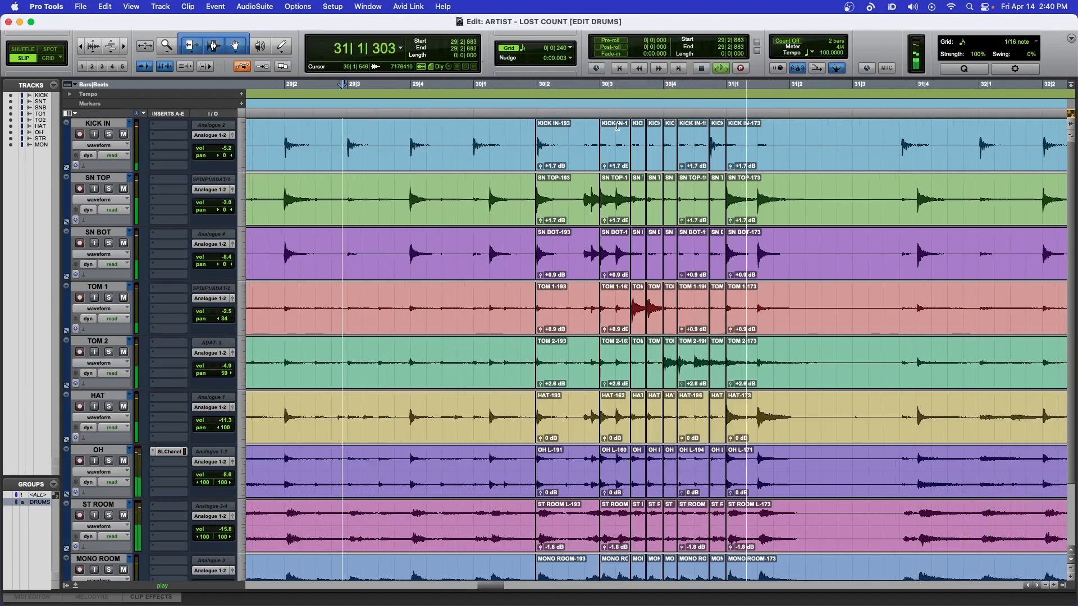
key(space)
- Fit the full drum session in view and return the playhead to the session start at 1|1|000
scroll(617, 127, down, 10)
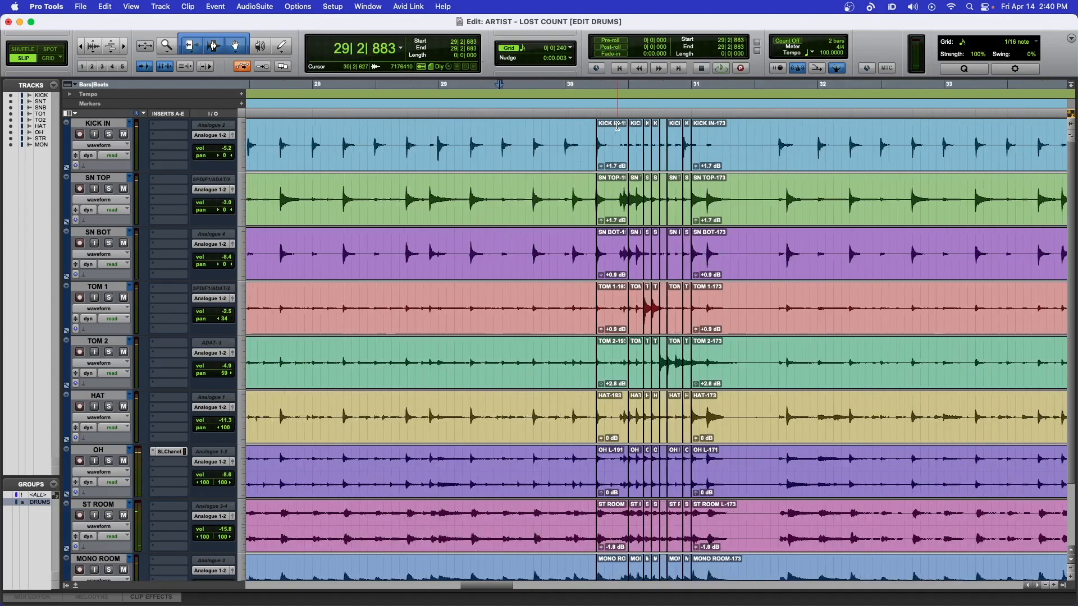
key(r)
key(t)
key(t)
key(r)
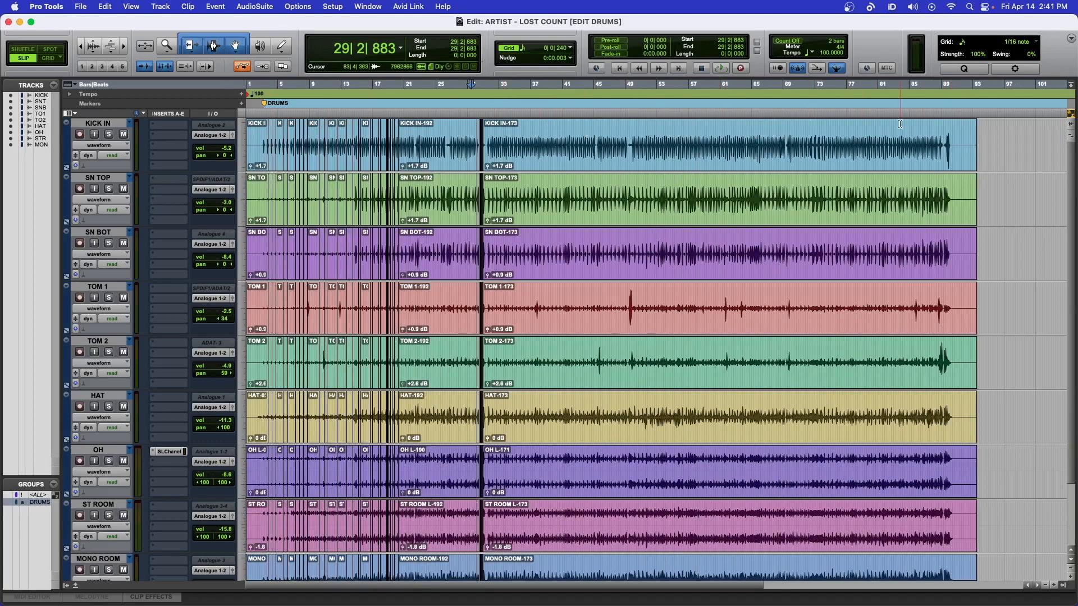
key(Return)
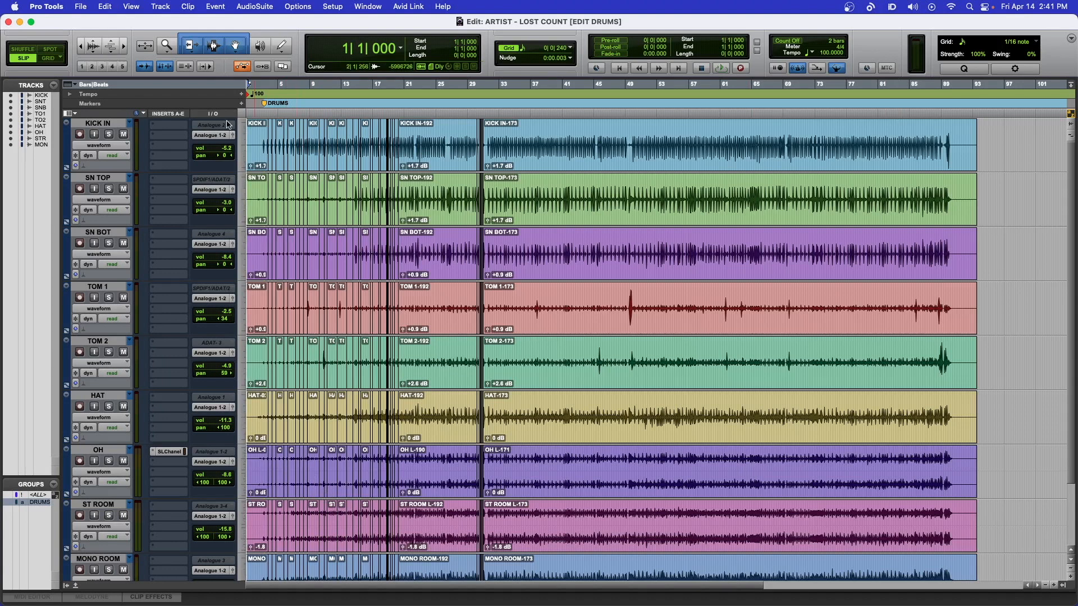
click(130, 123)
click(145, 77)
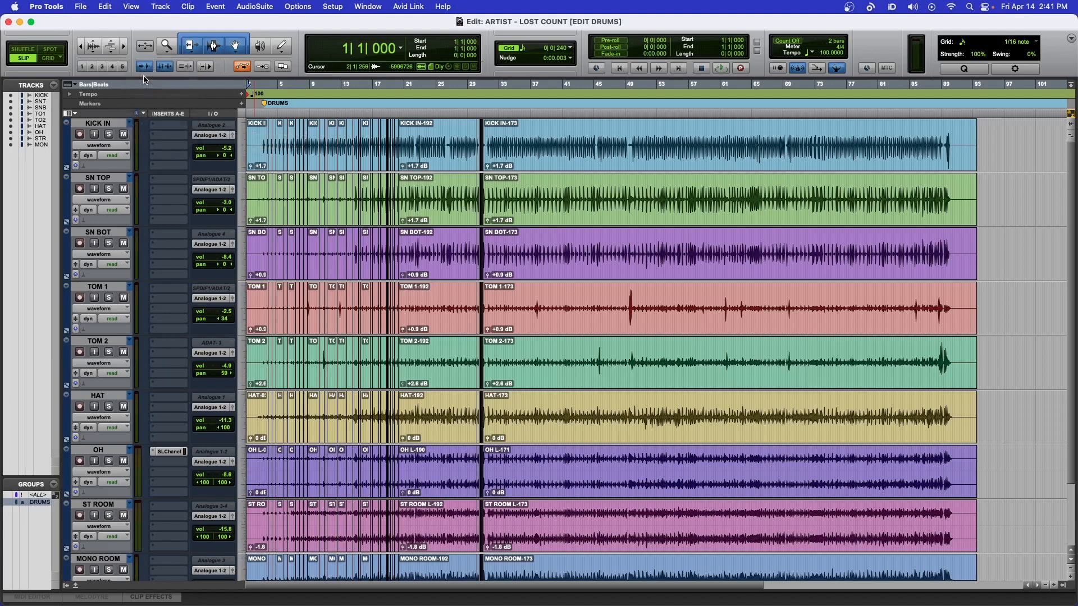
- Switch the grouped drum tracks to the KICK IN (1) playlist and consolidate all their clips from 1|1|000 to 93|3|304 into one continuous clip per track
click(130, 125)
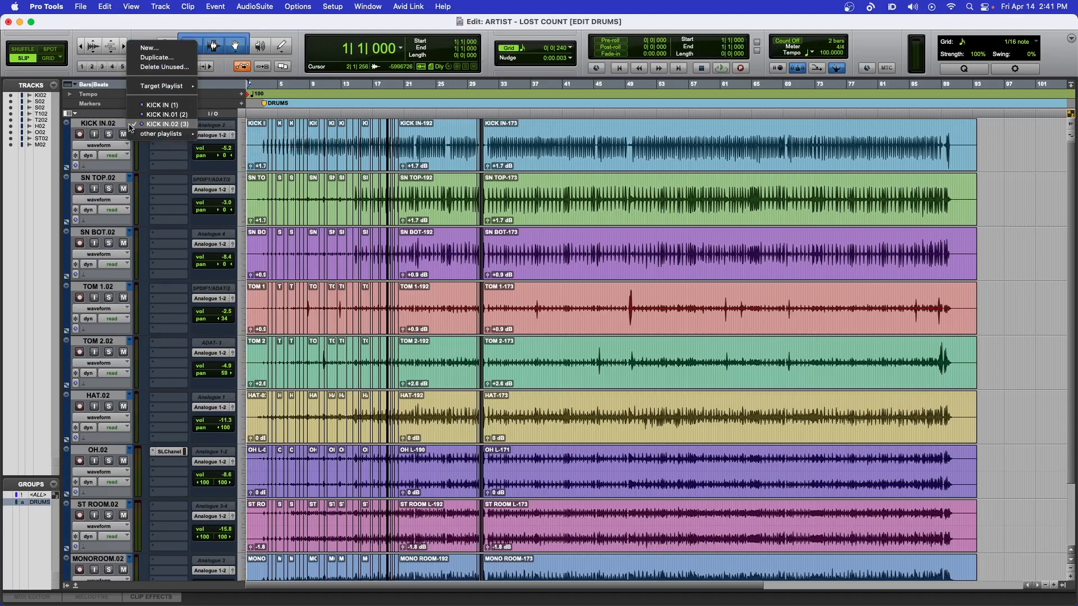
click(162, 105)
triple_click(254, 133)
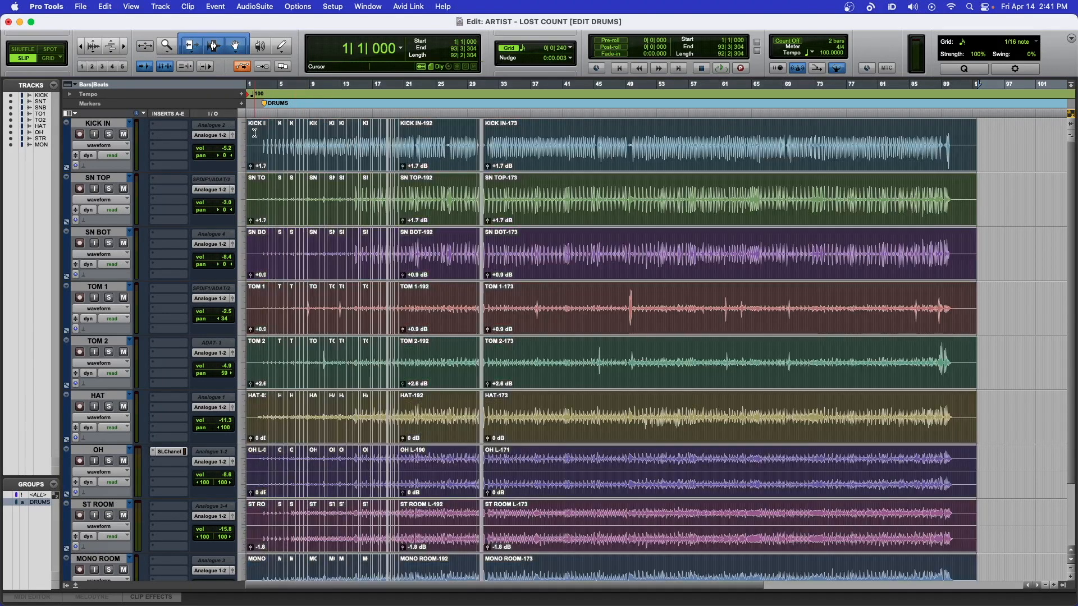
key(alt+shift+3)
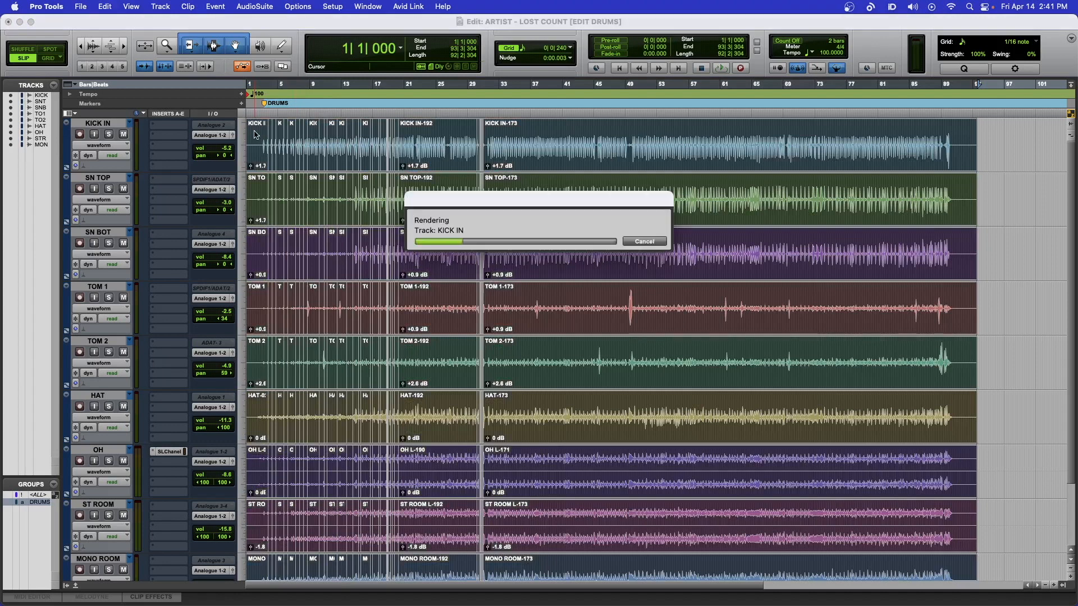
key(super+bracketleft)
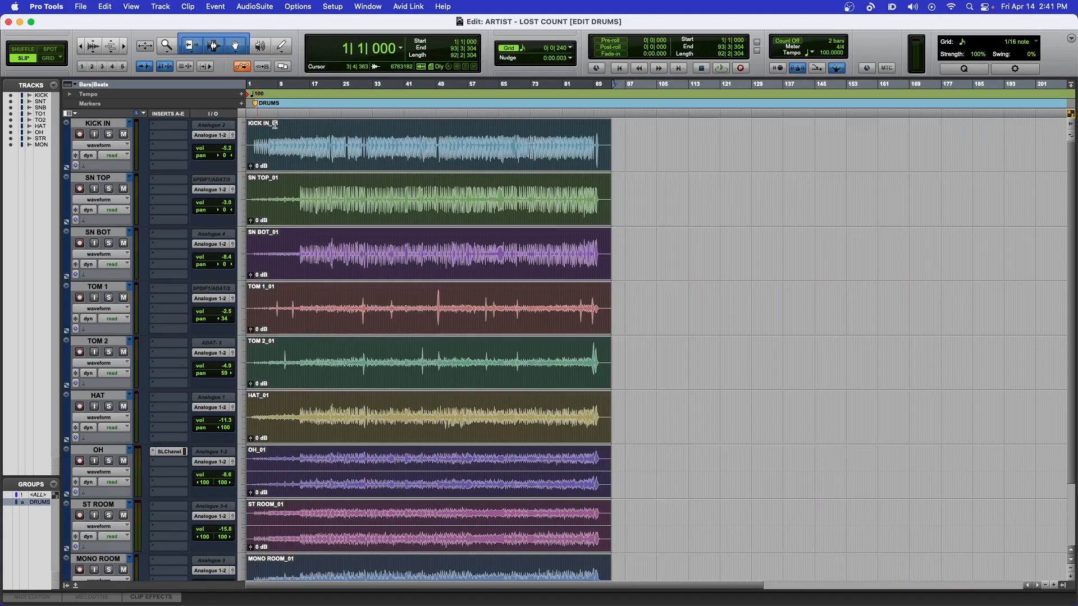
key(Return)
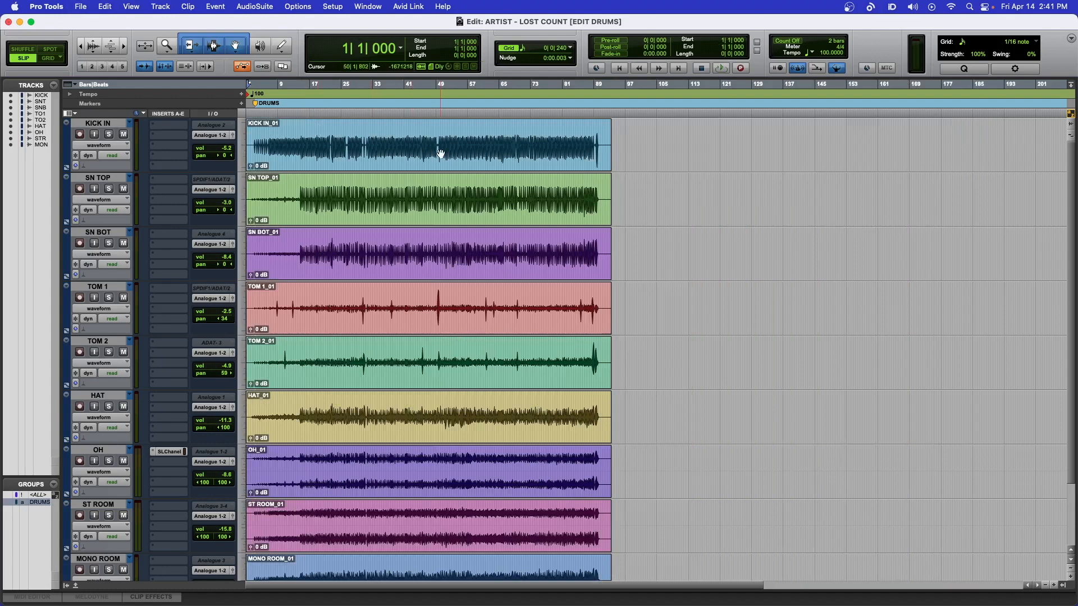
key(super+bracketright)
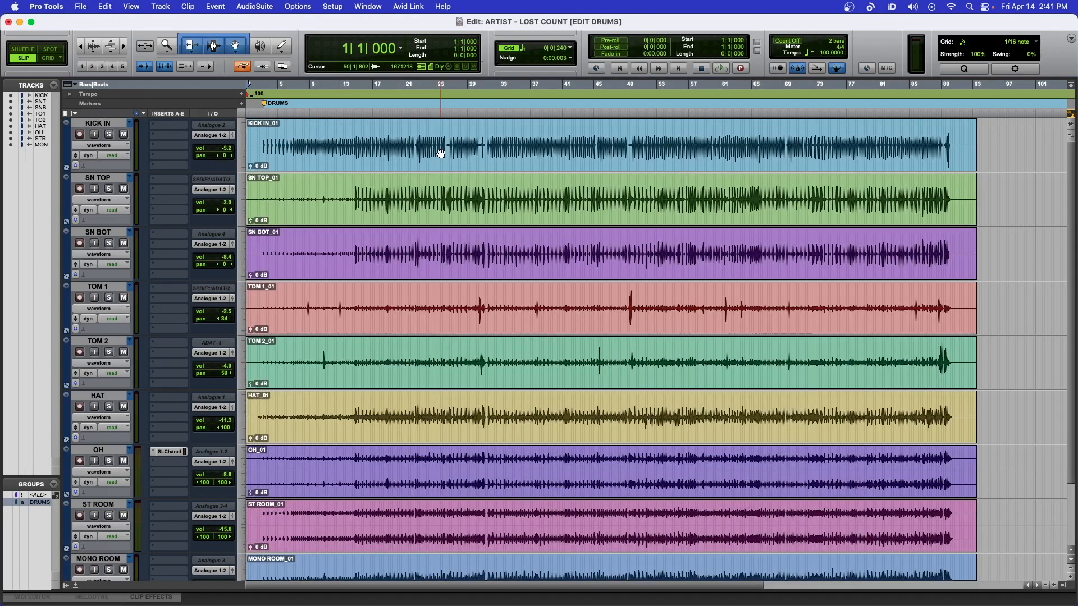